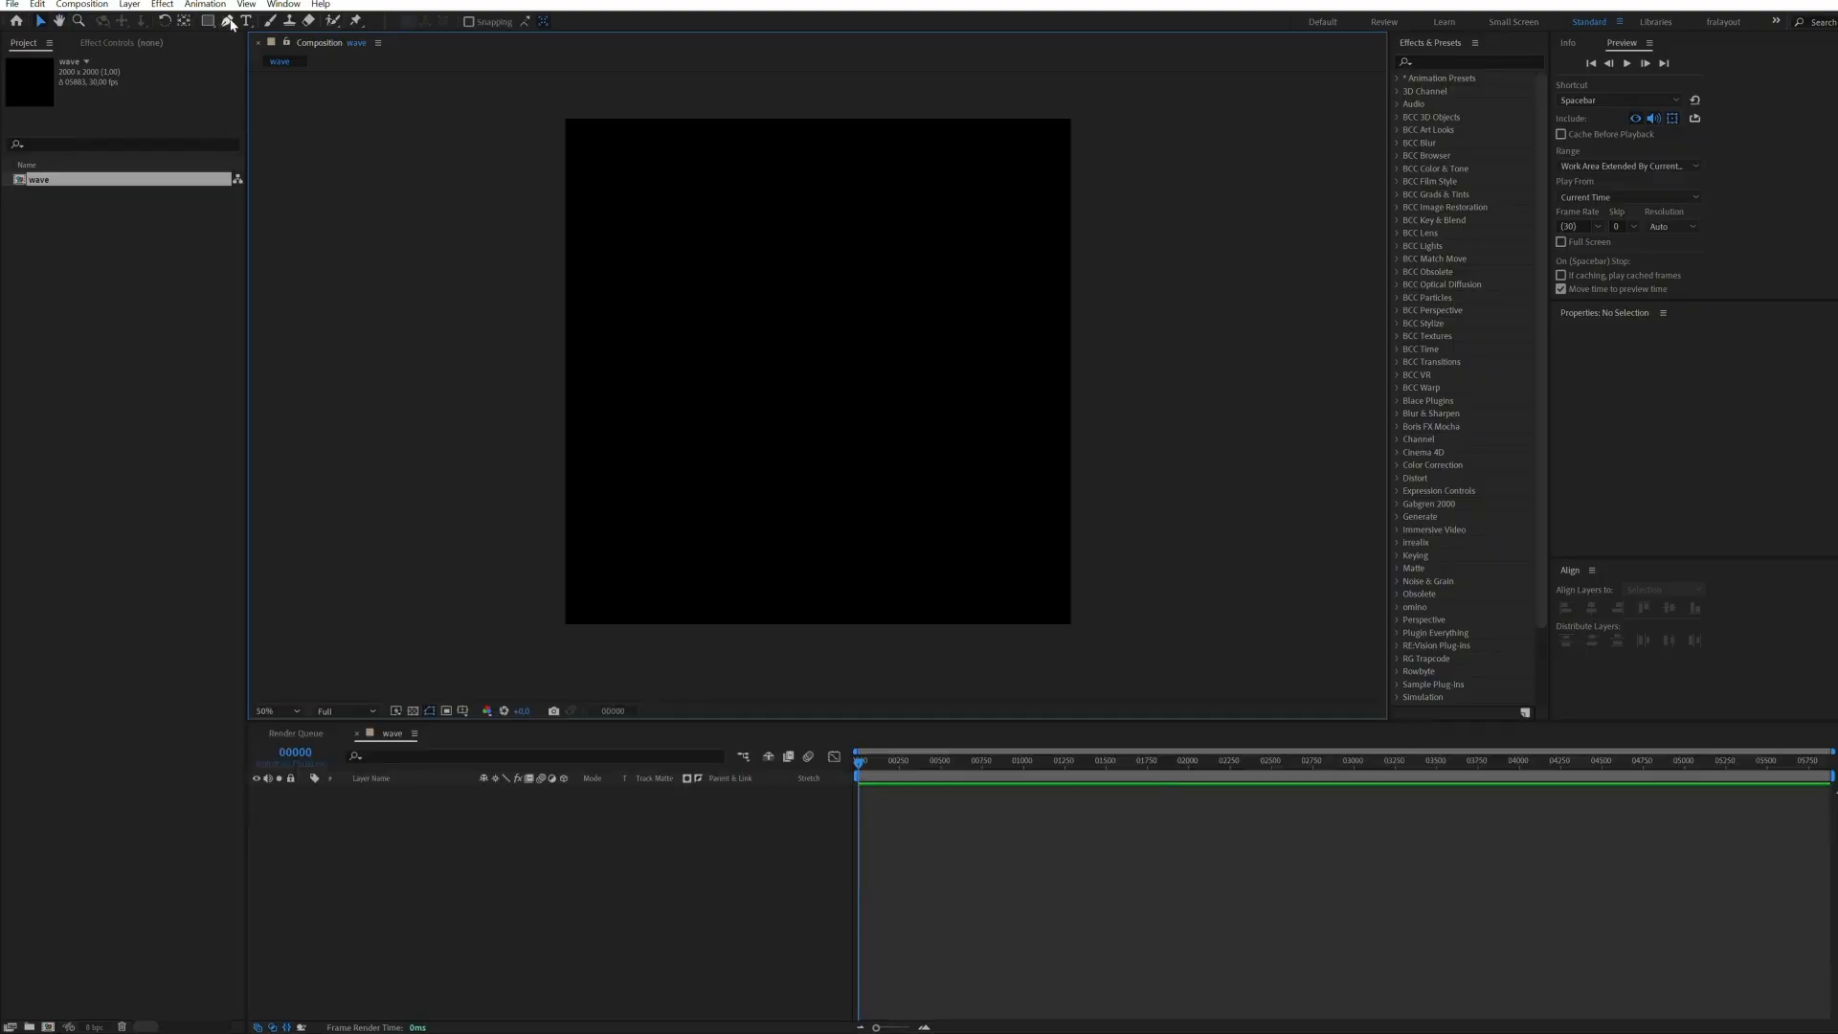
Show the Title/Action Safe guides in the composition and activate the Pen tool
key(g)
click(464, 711)
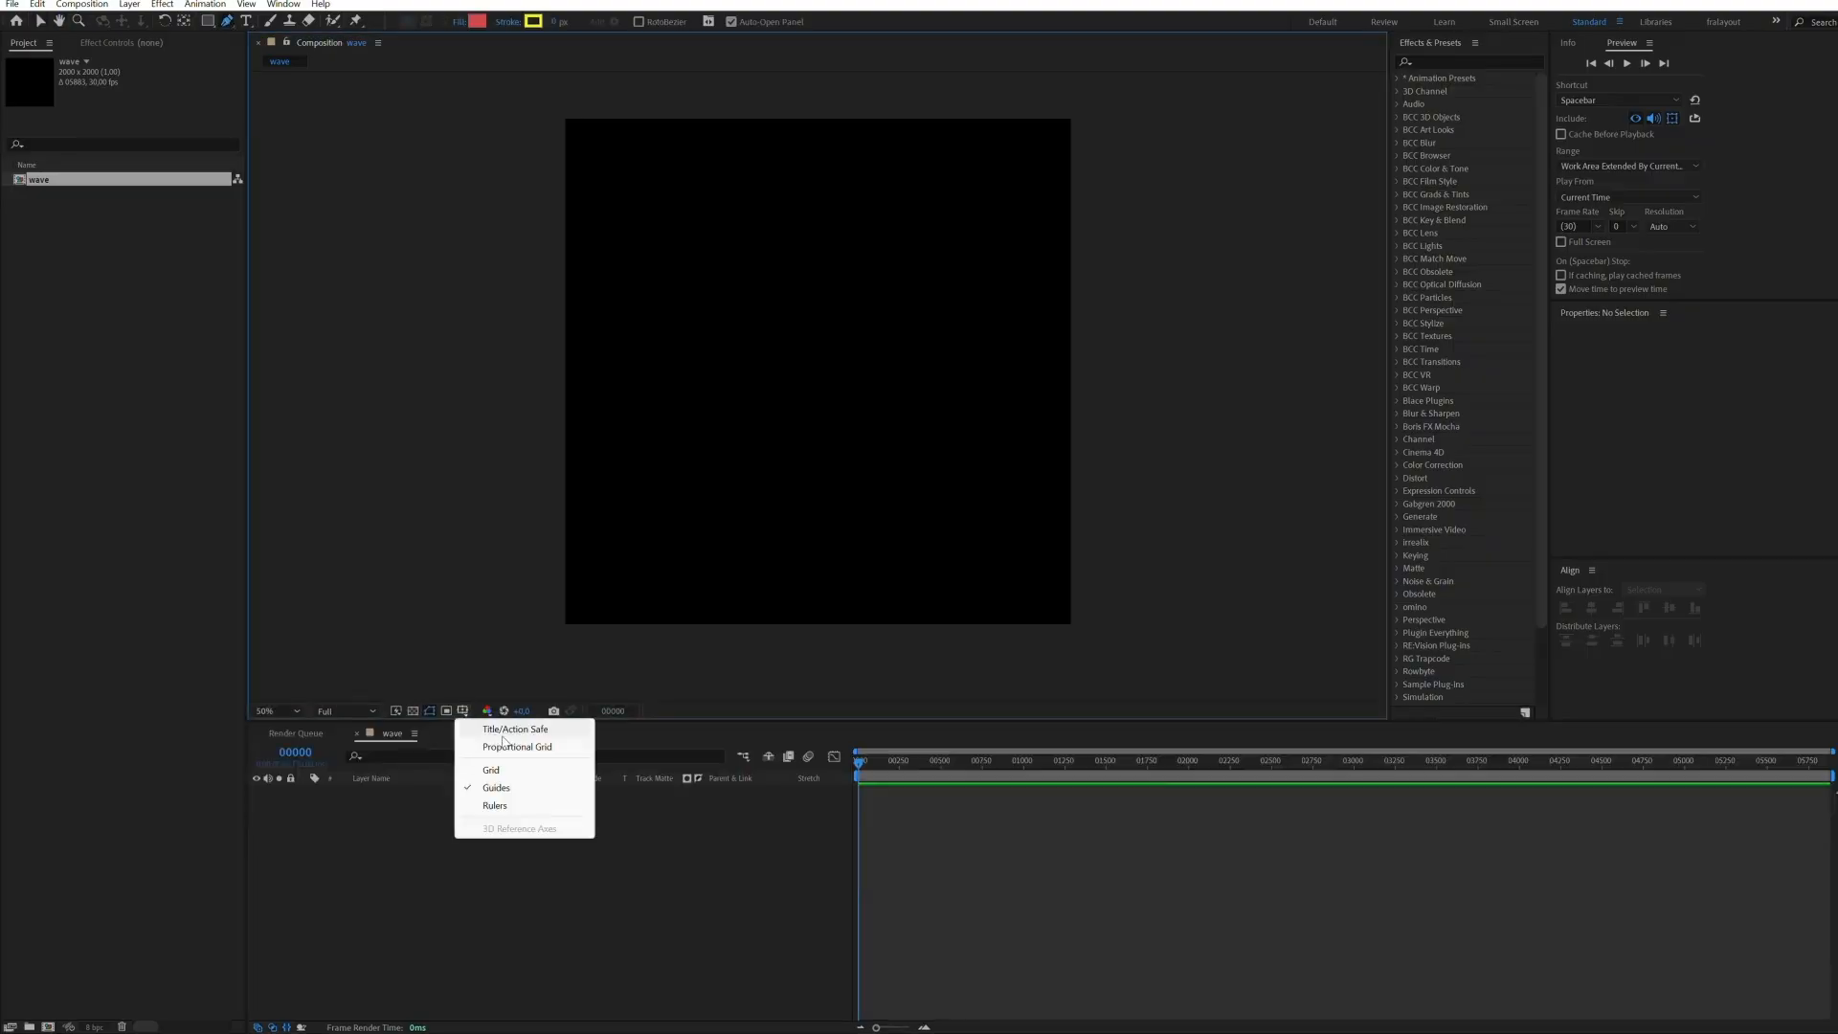
click(508, 730)
Draw a closed triangle through the action-safe frame's left corners and right-edge midpoint, then extend its tip to the composition's right edge
key(slash)
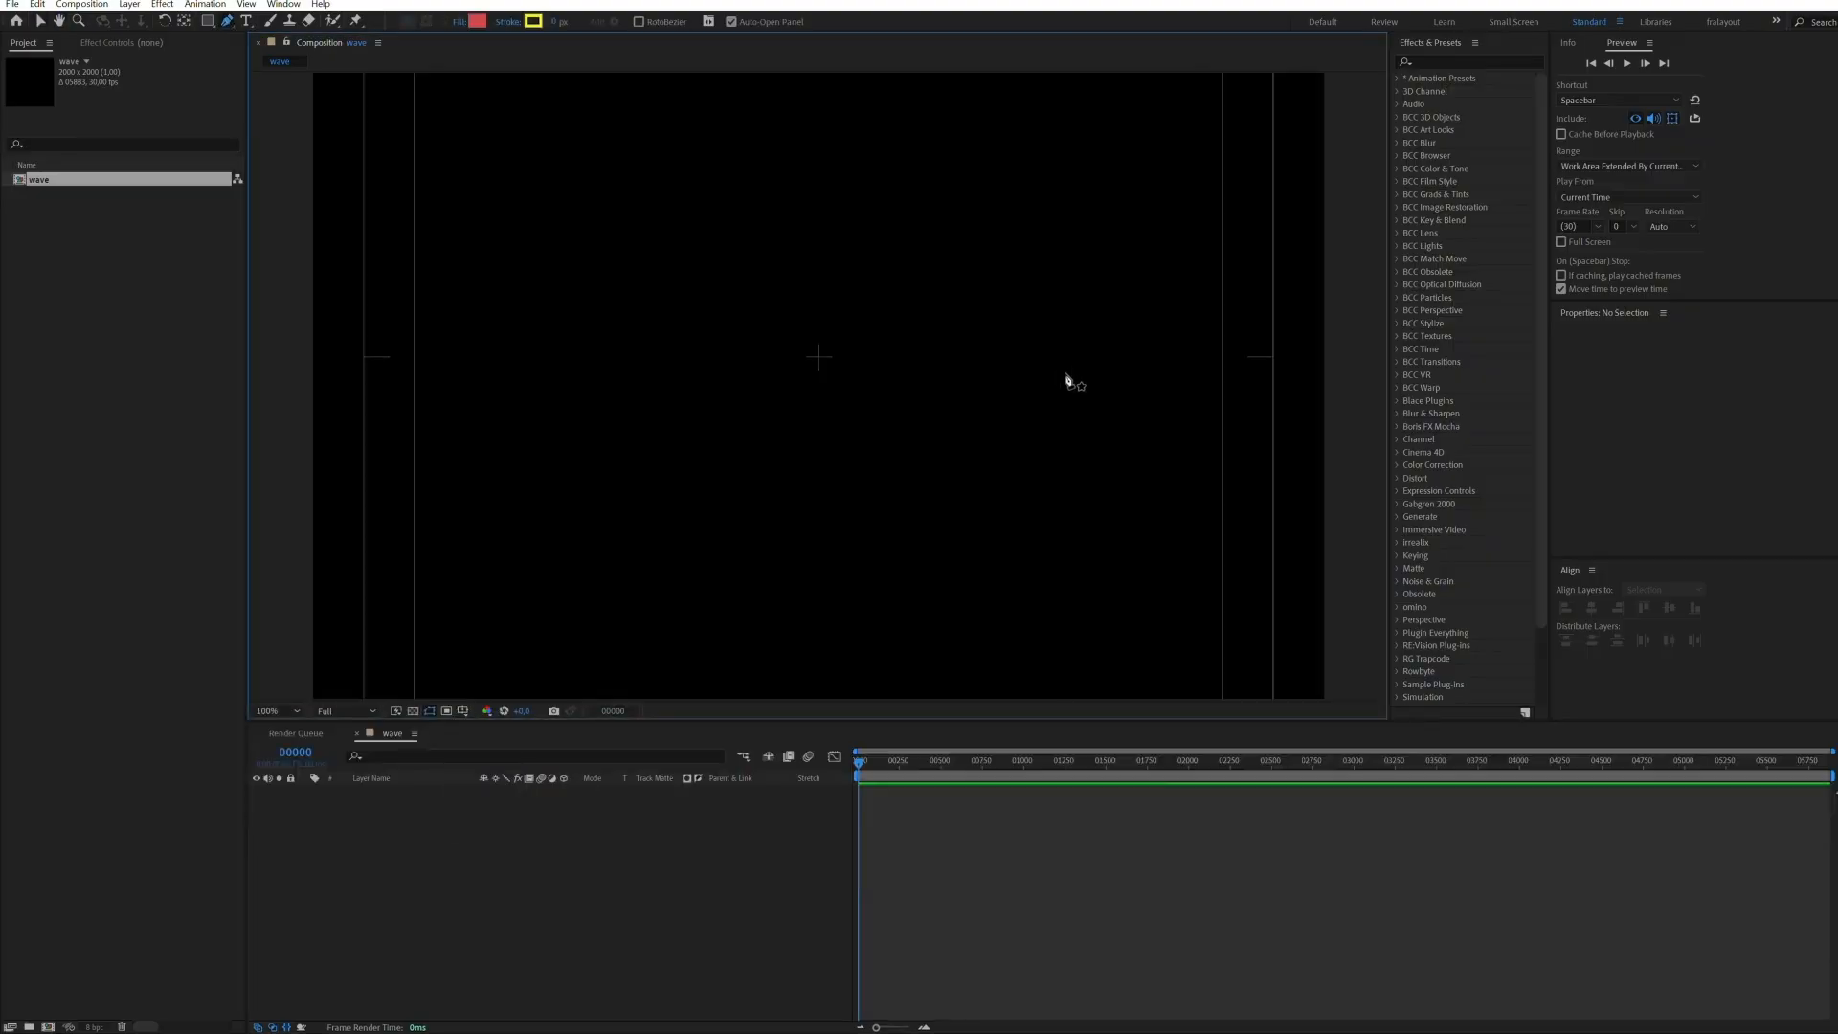
click(1274, 362)
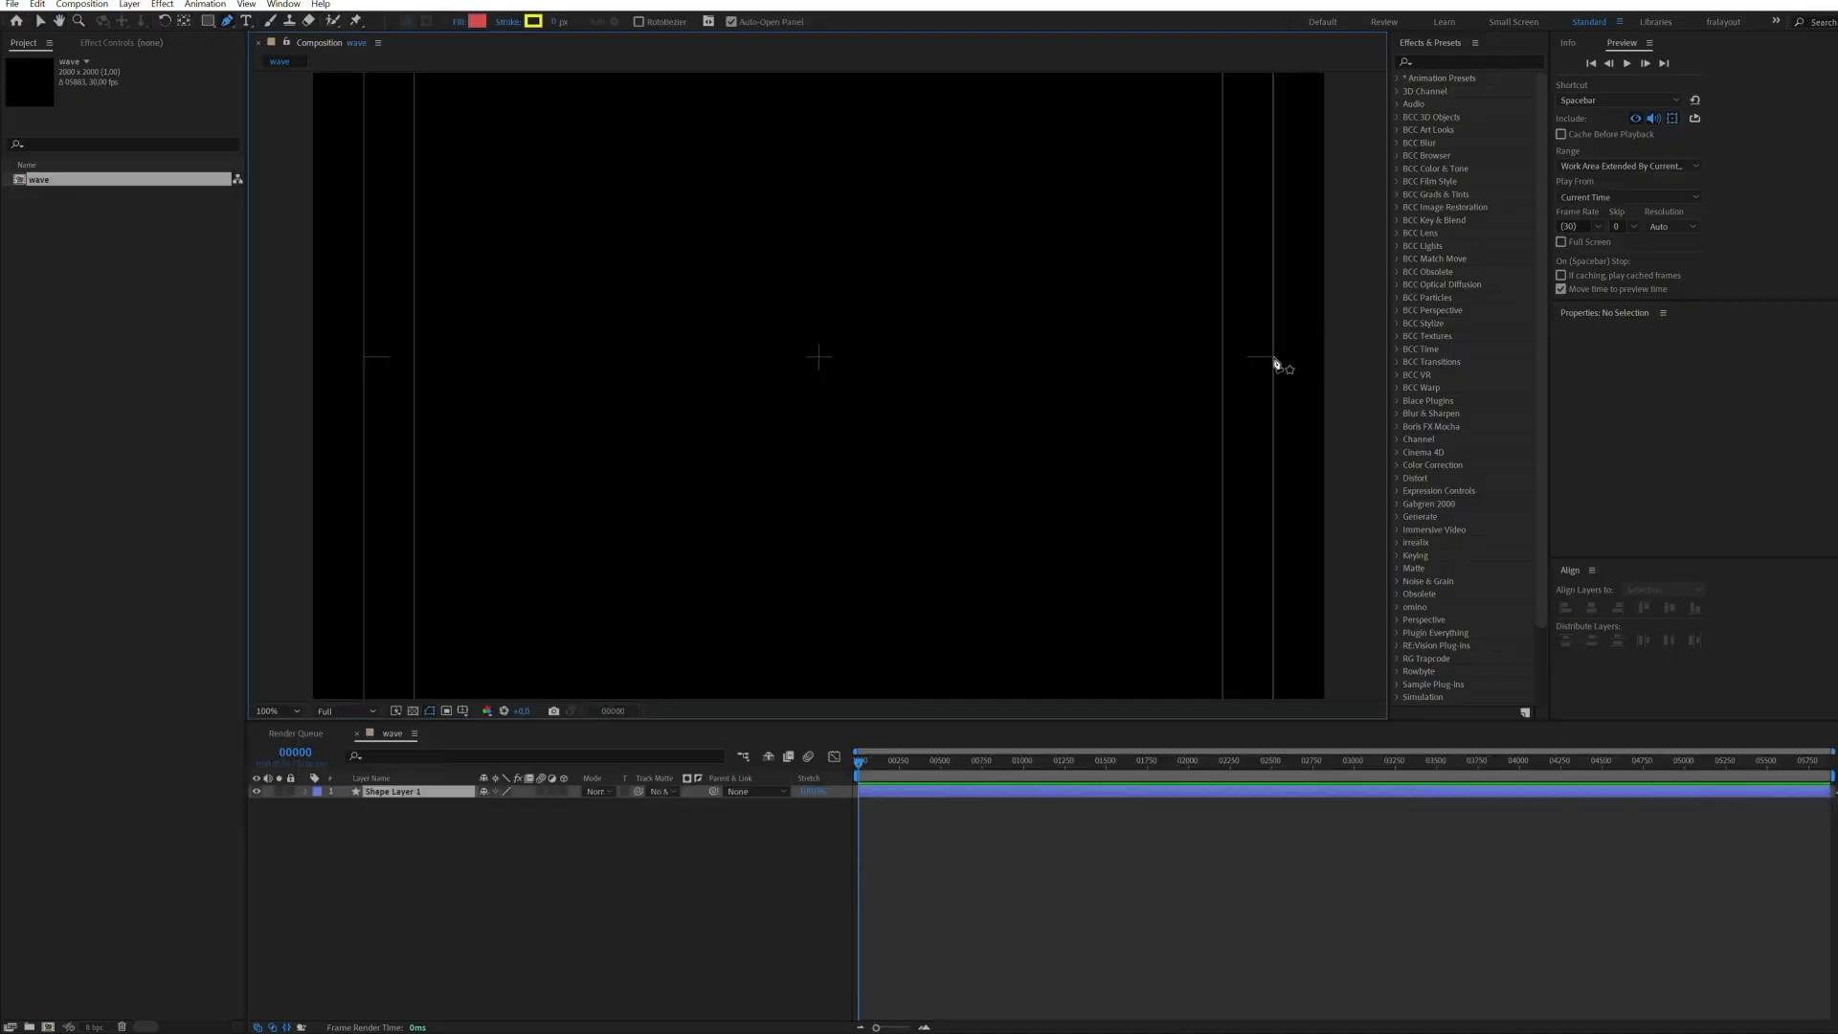
key(comma)
click(593, 599)
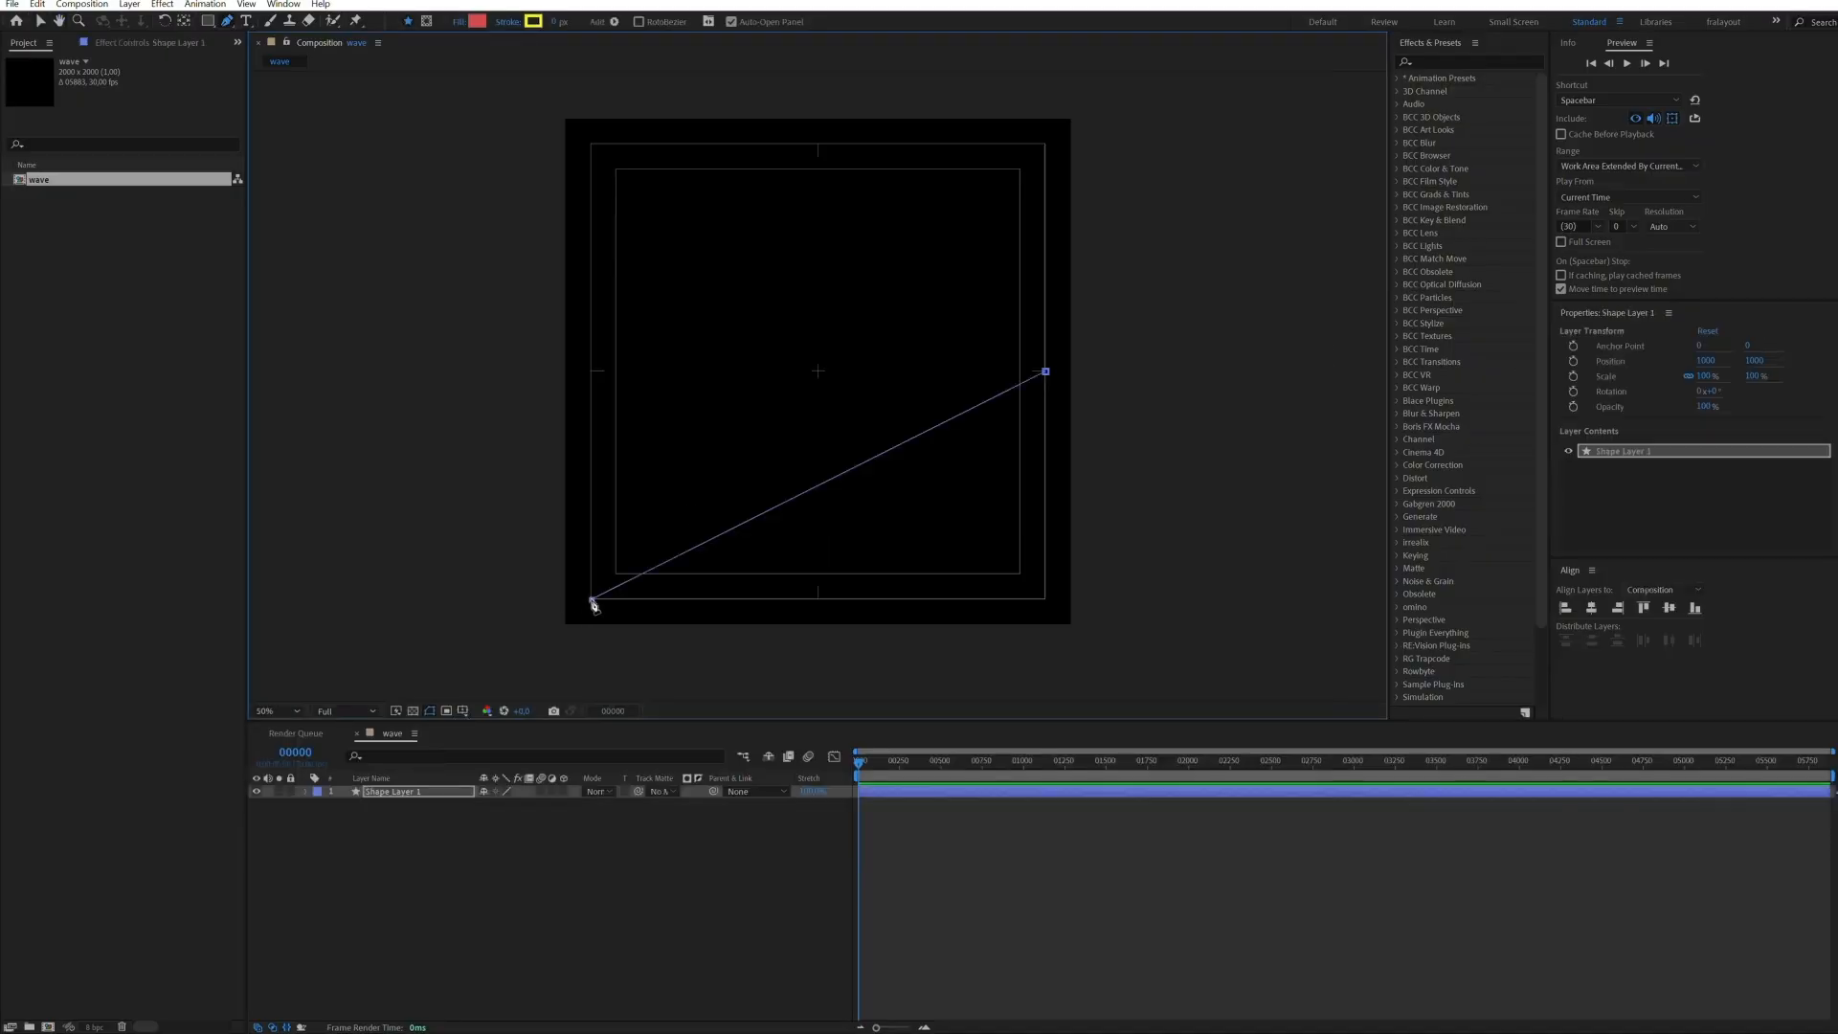
click(593, 145)
click(1045, 371)
drag(1045, 371, 1071, 371)
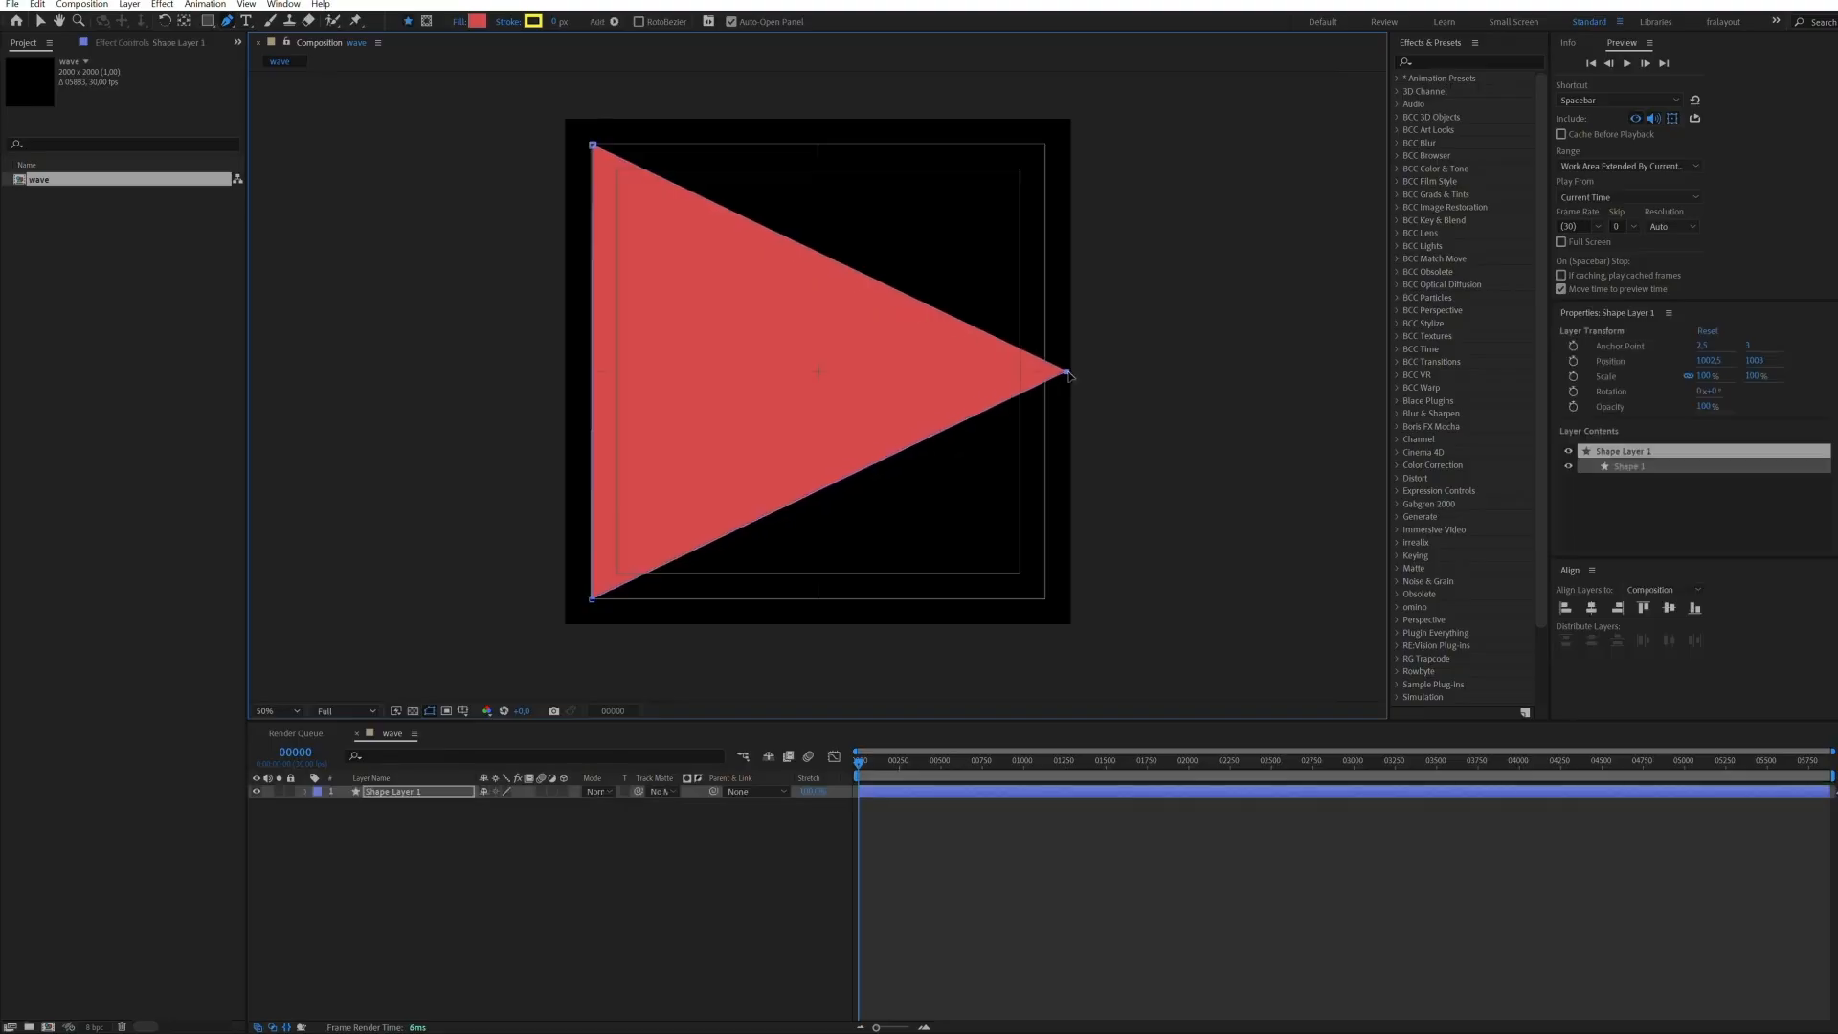
Find the Wave Warp effect and apply it to the triangle's shape layer
click(488, 861)
click(433, 793)
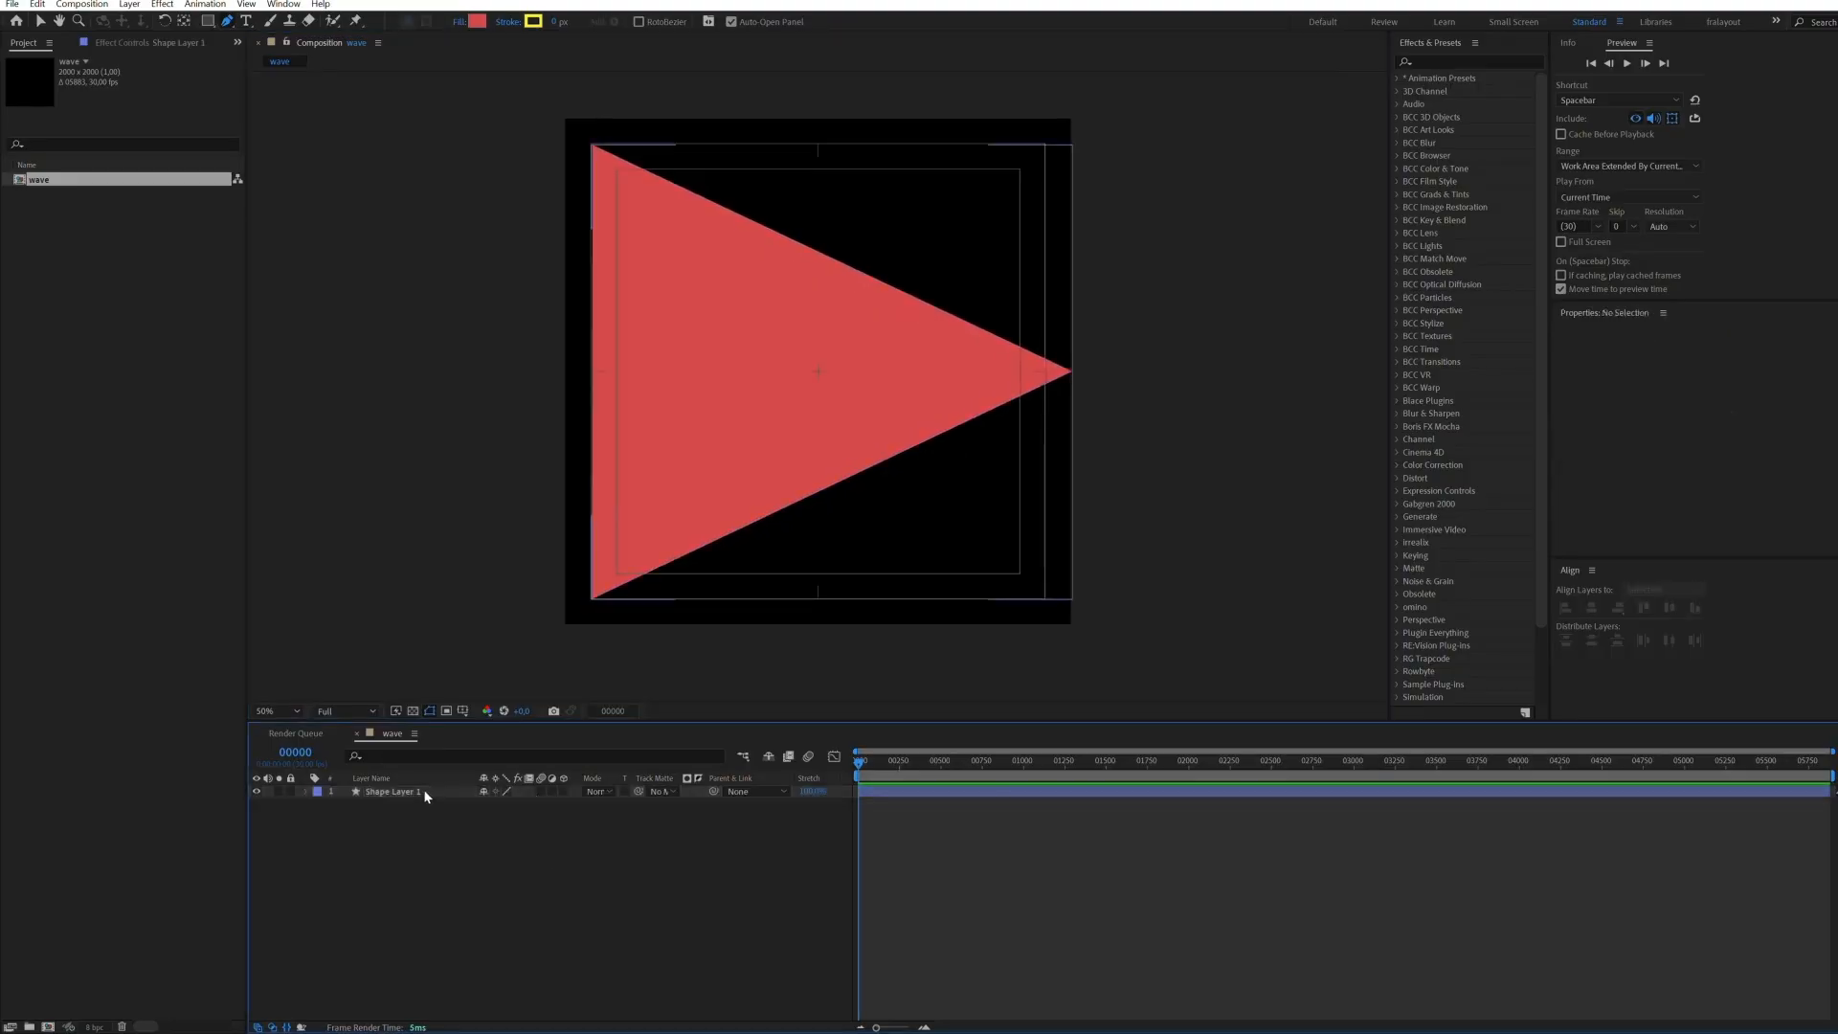
click(1450, 60)
text(wave)
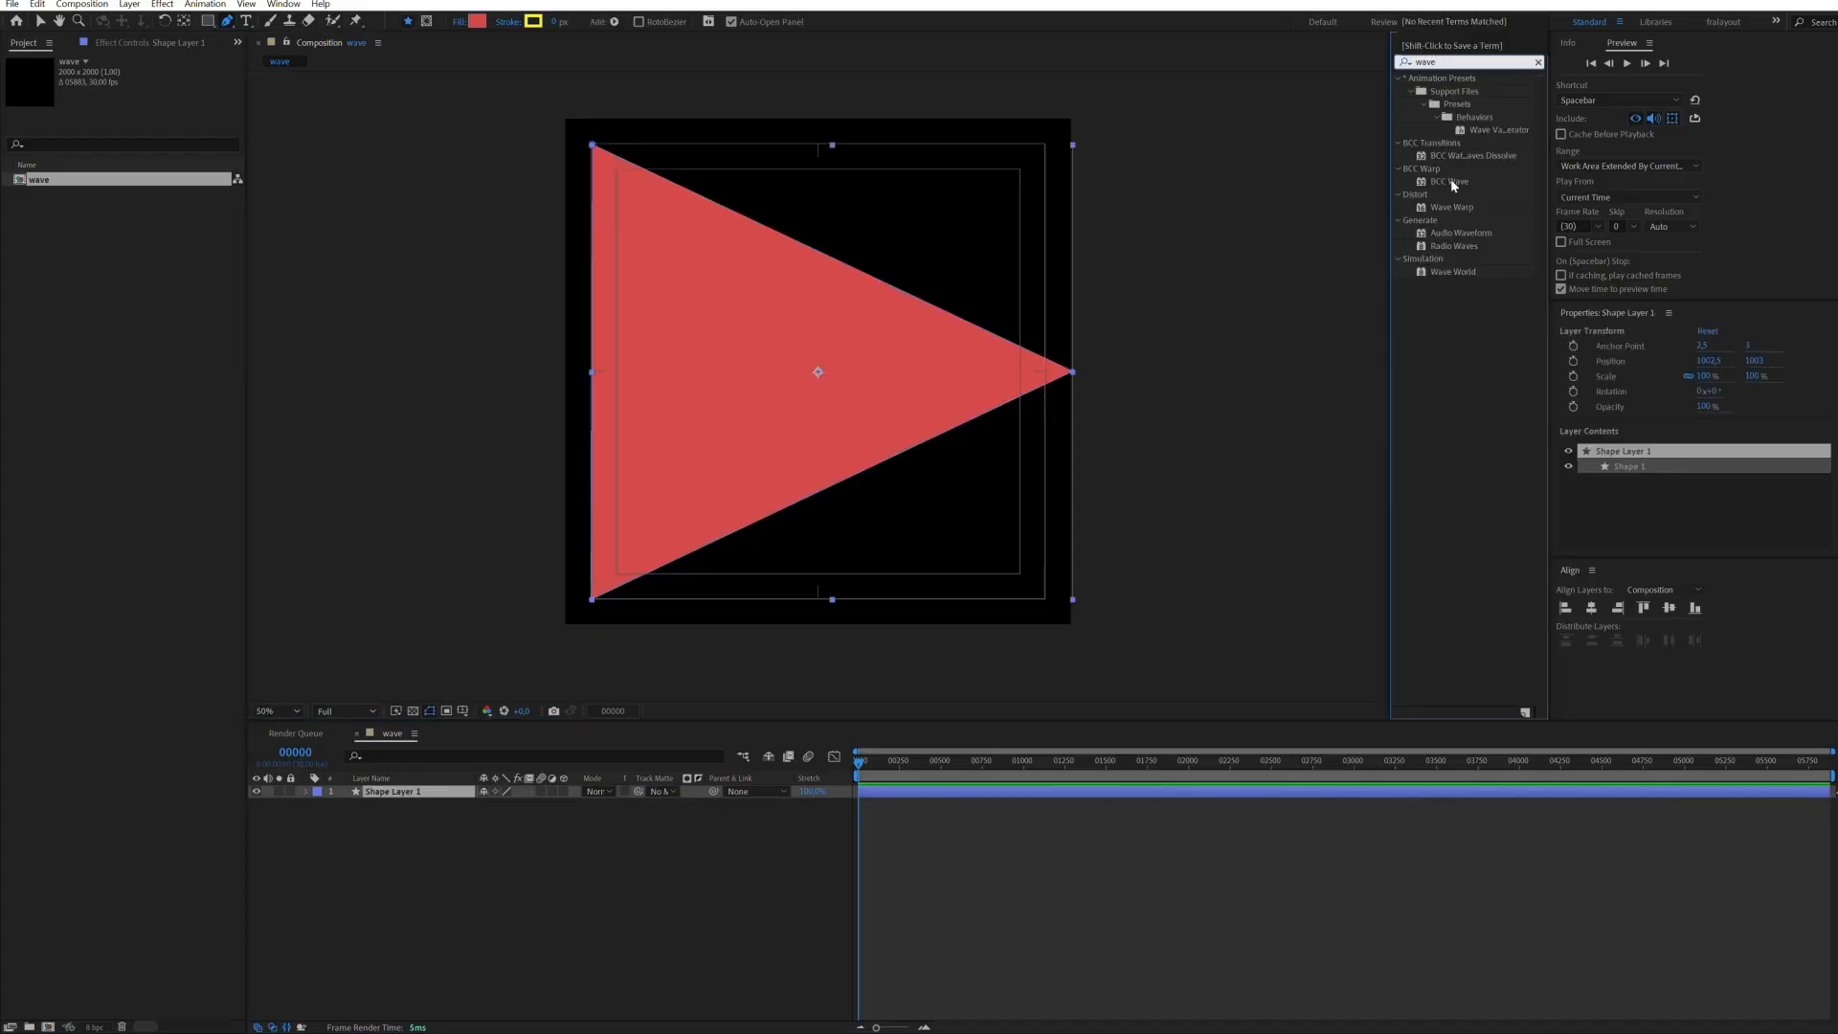
double_click(1451, 207)
key(slash)
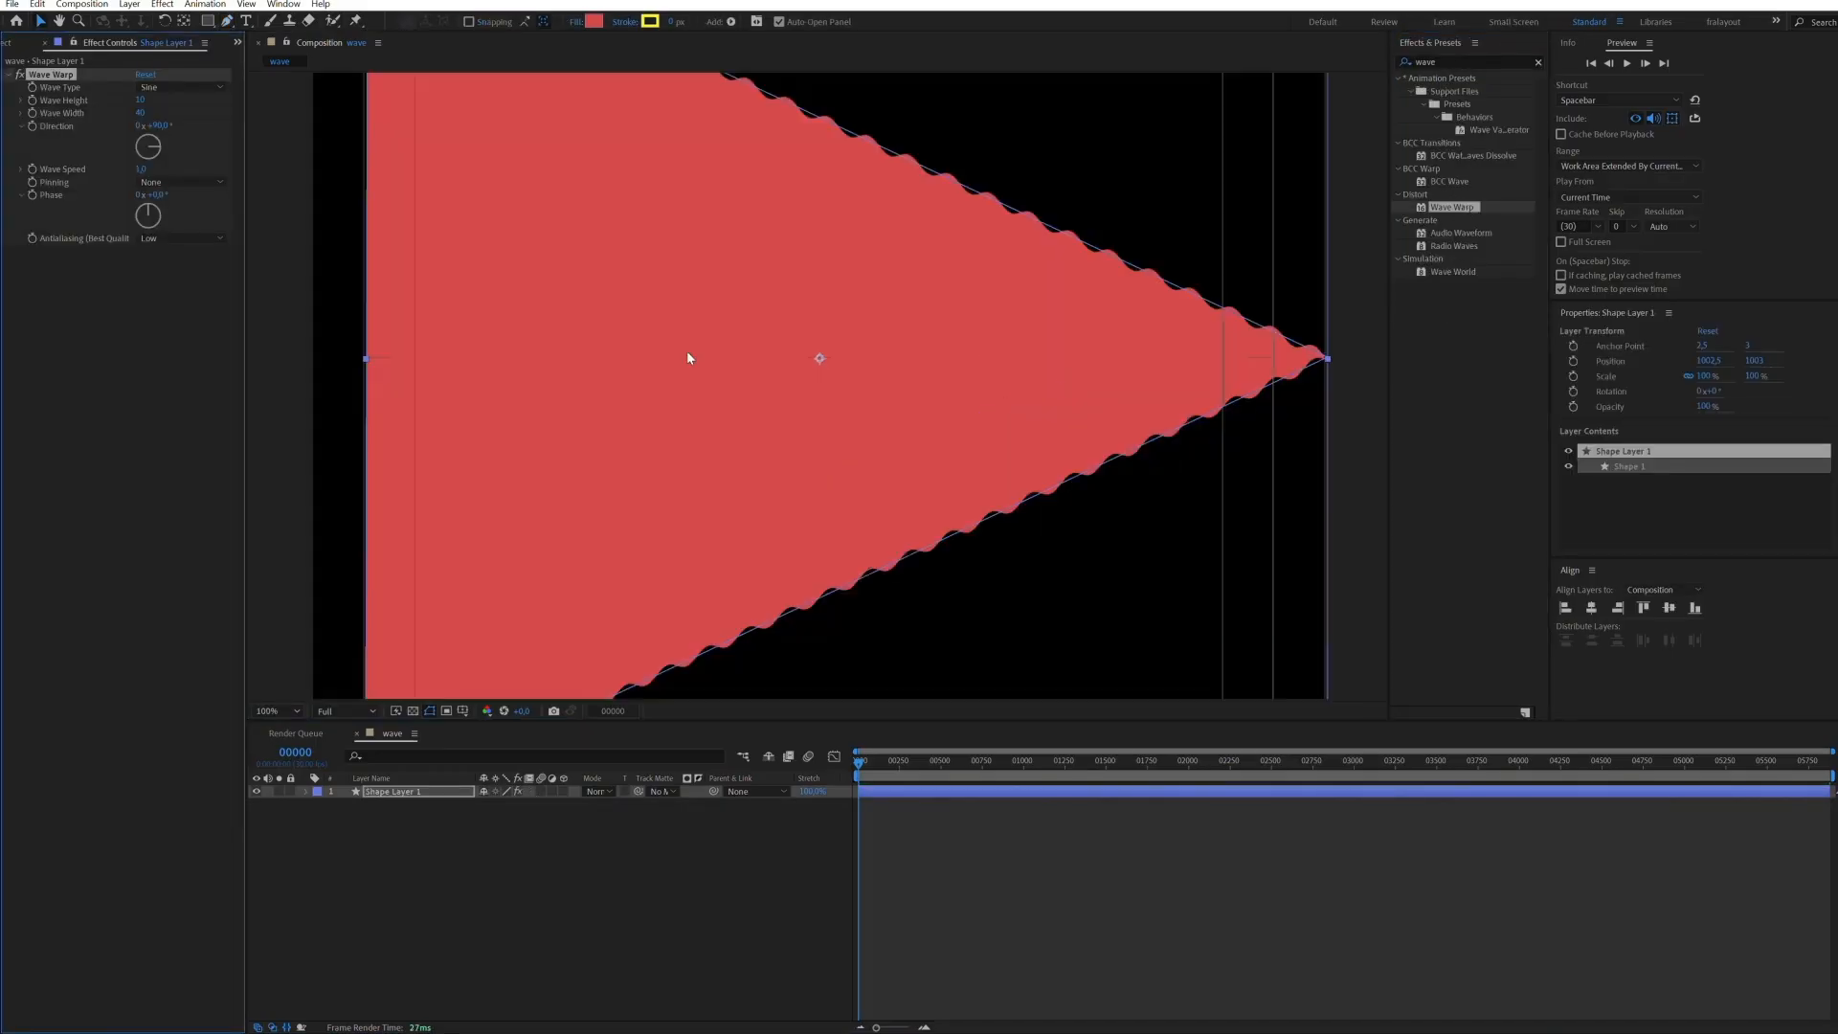
Set the Wave Warp height to about 25, its width to about 137 and its direction to 270°
mouse_move(140, 112)
mouse_down()
mouse_move(227, 117)
mouse_move(150, 105)
mouse_move(127, 141)
mouse_move(158, 131)
mouse_up()
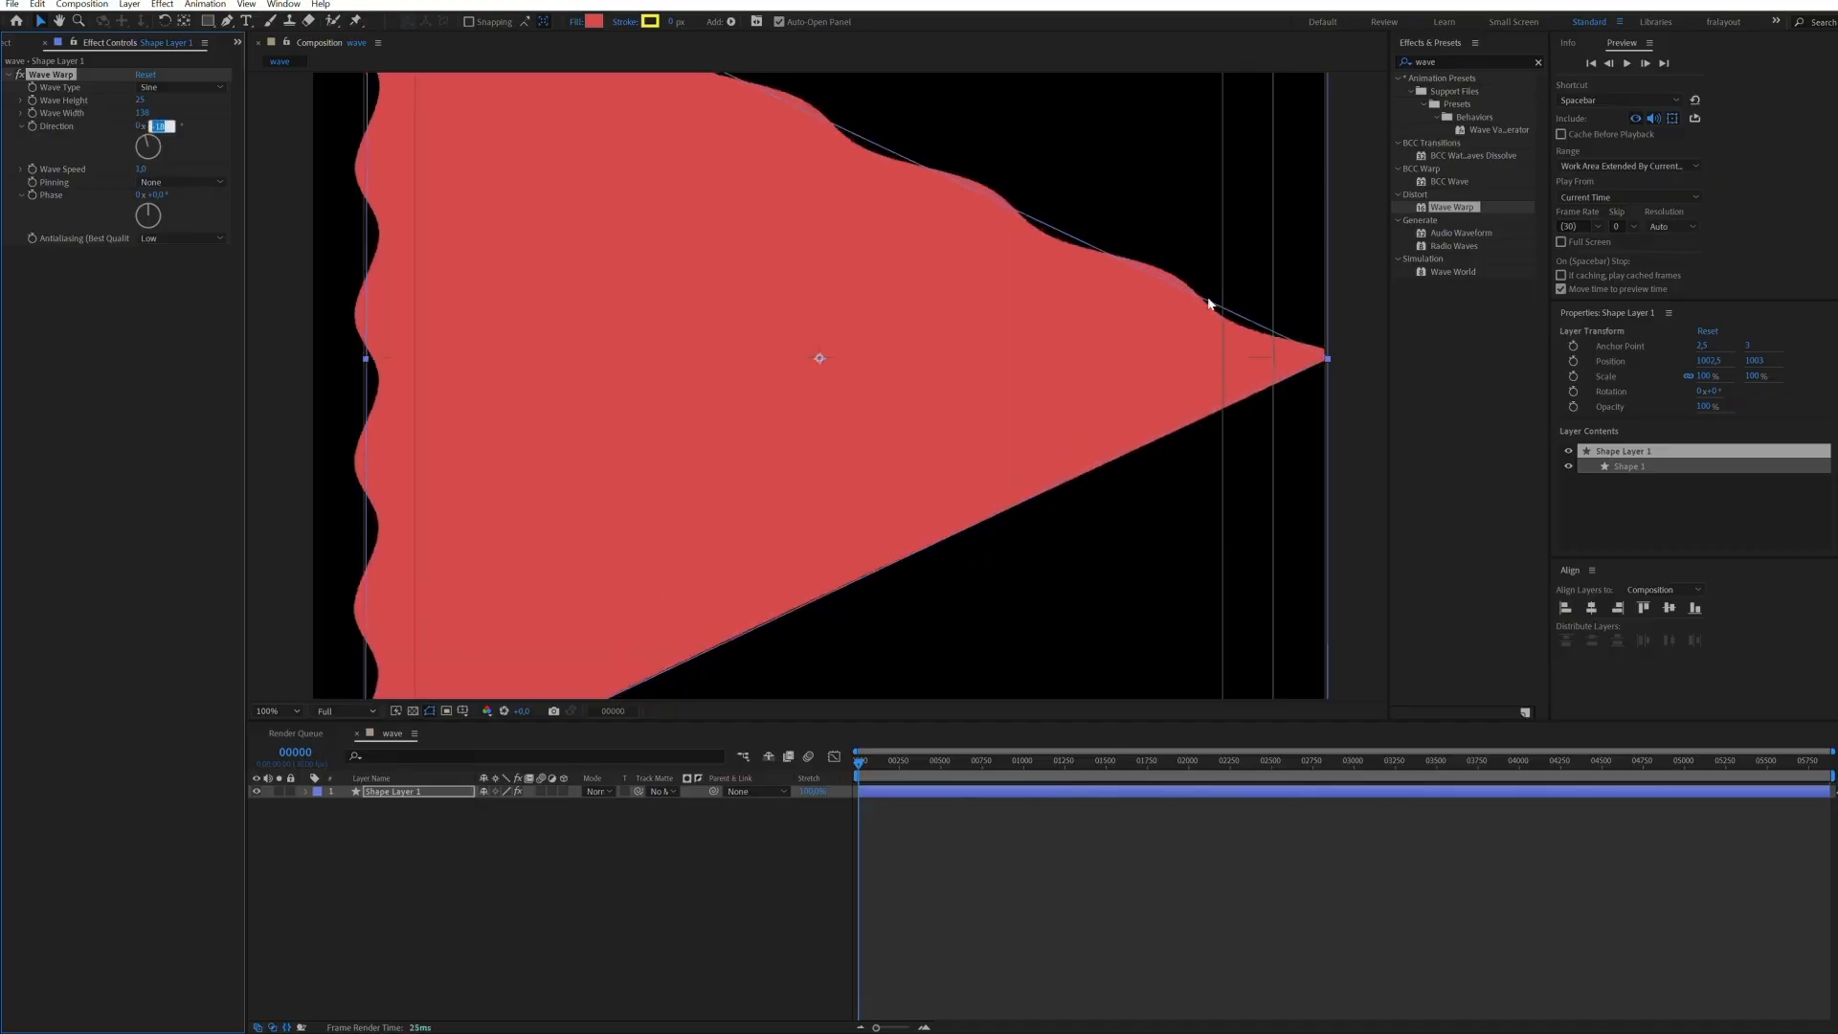
text(270)
key(Return)
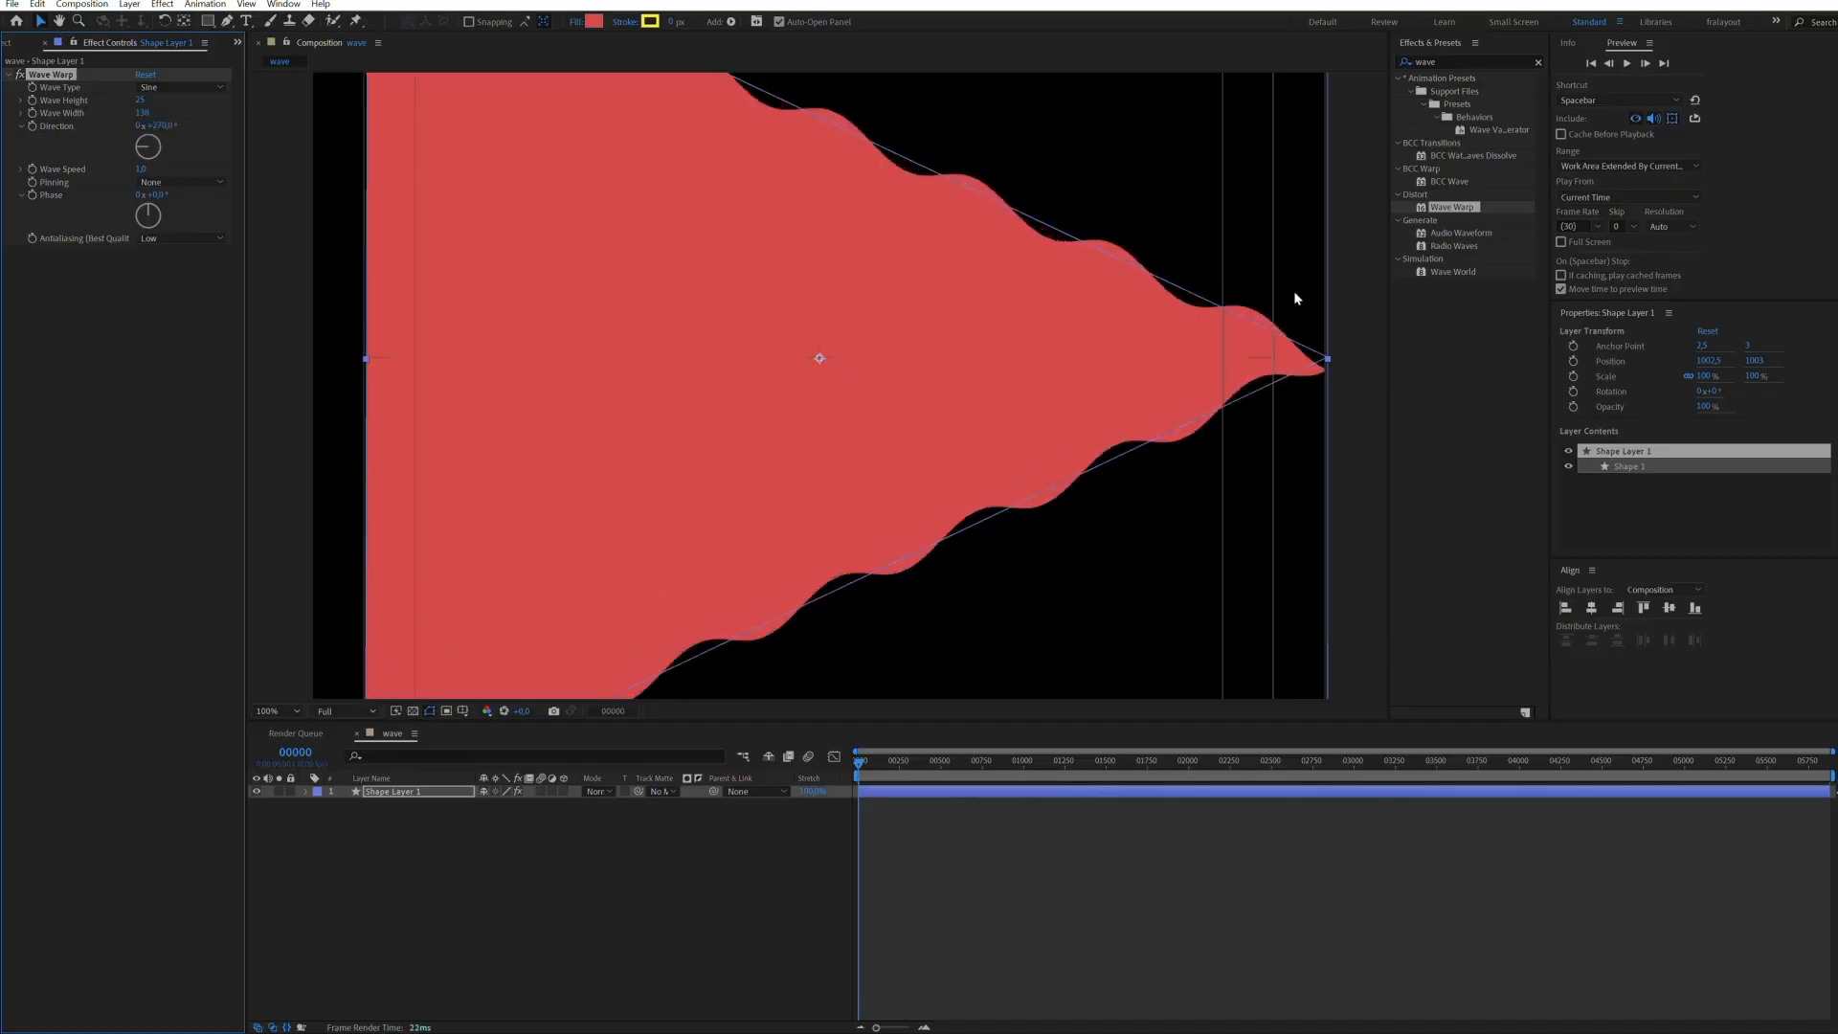
Pin the Wave Warp at the Right Edge and raise its wave height to 47 while previewing the animation
click(197, 180)
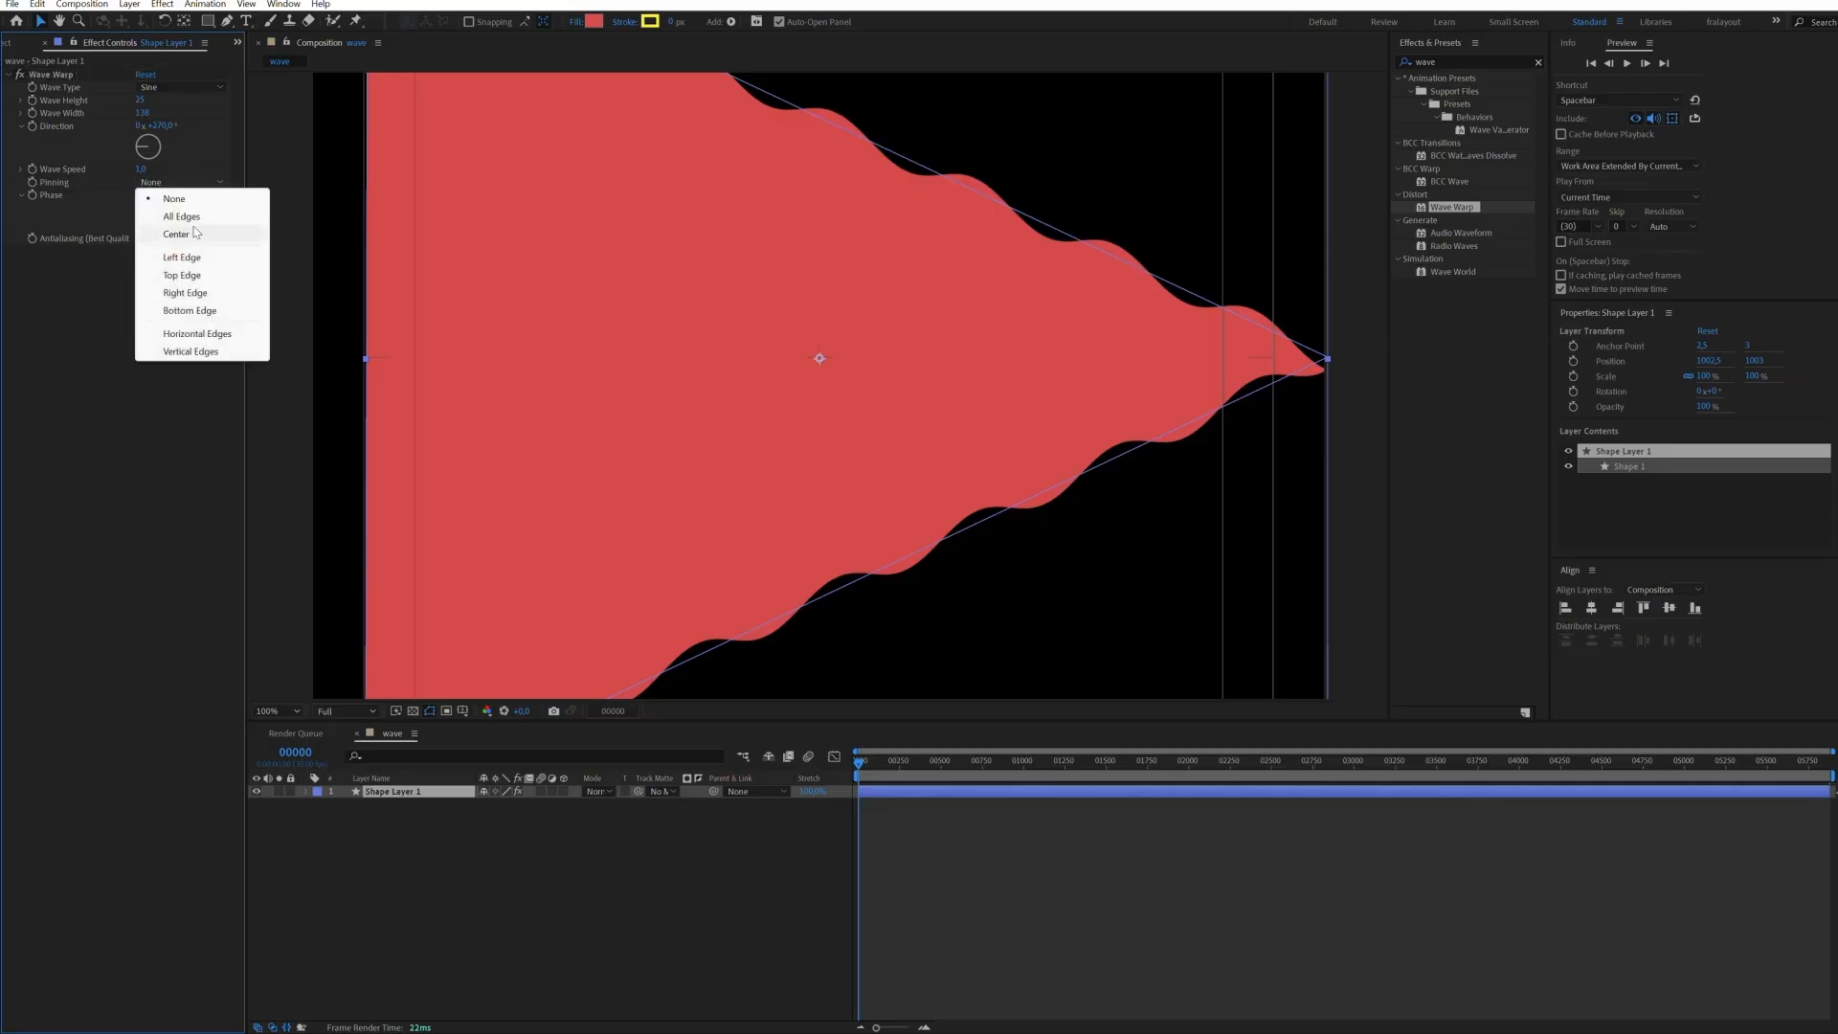
click(199, 293)
click(939, 865)
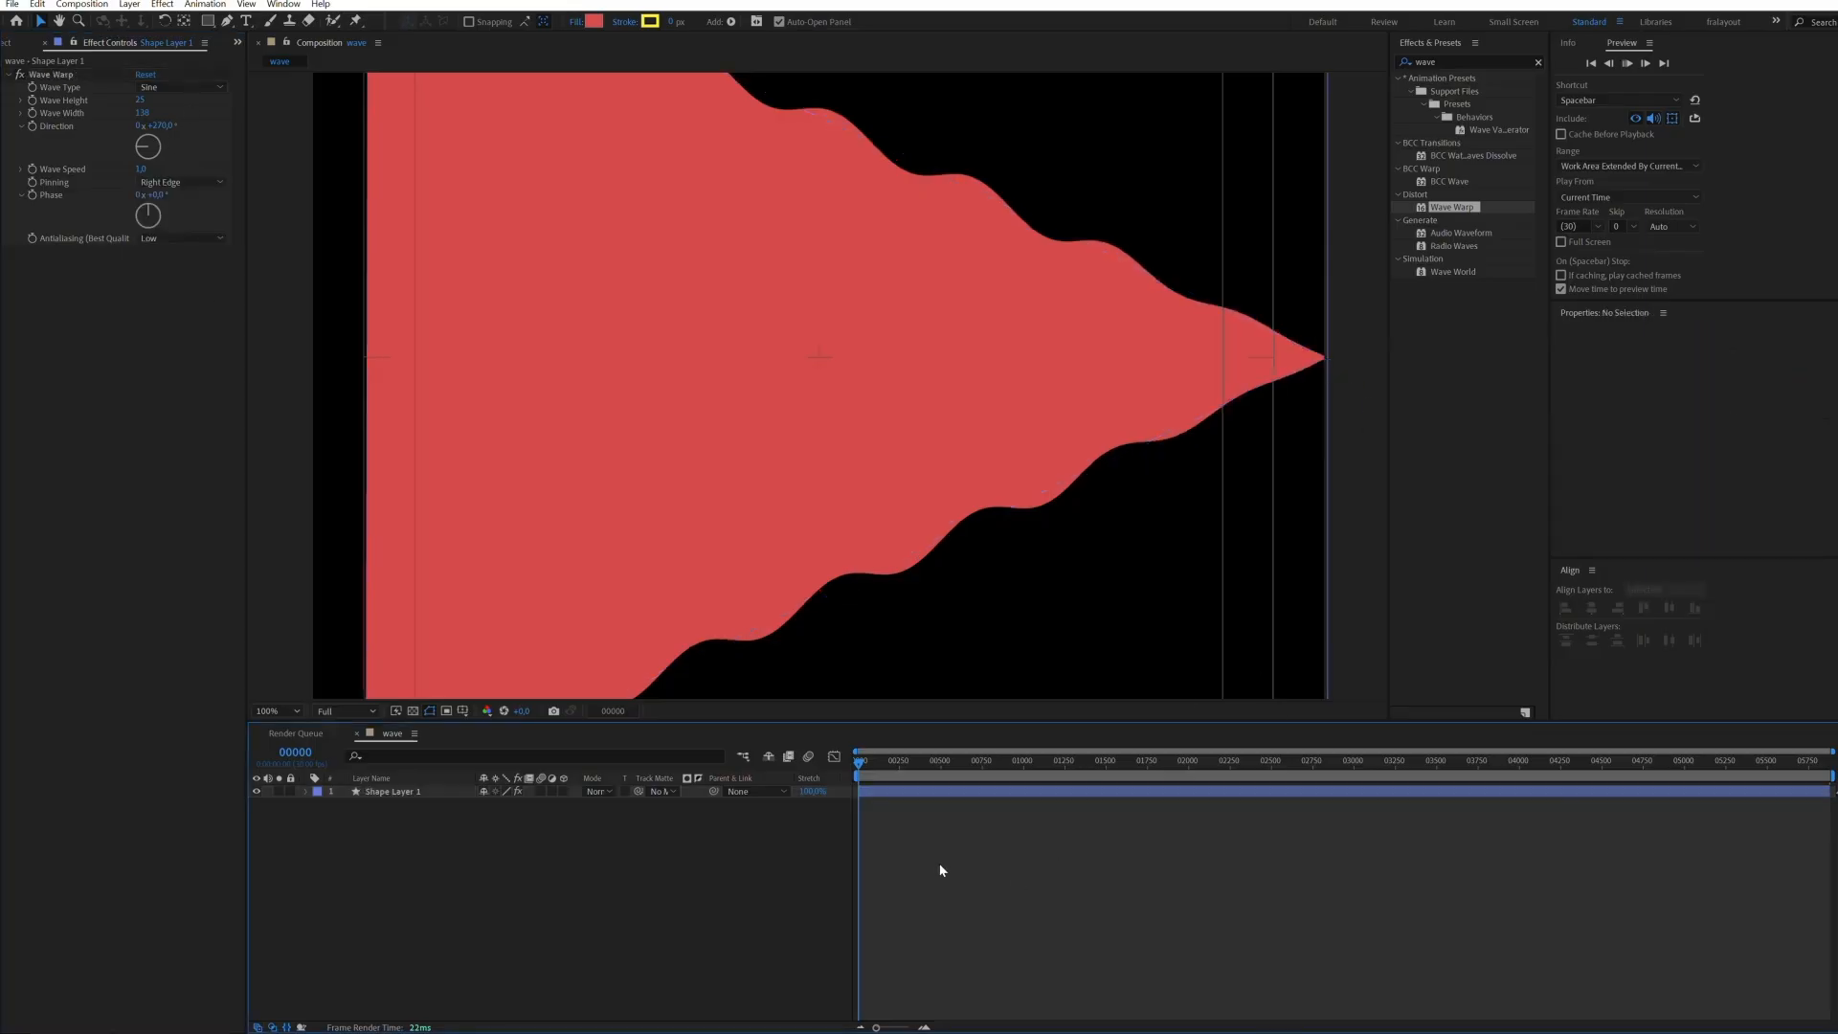
key(space)
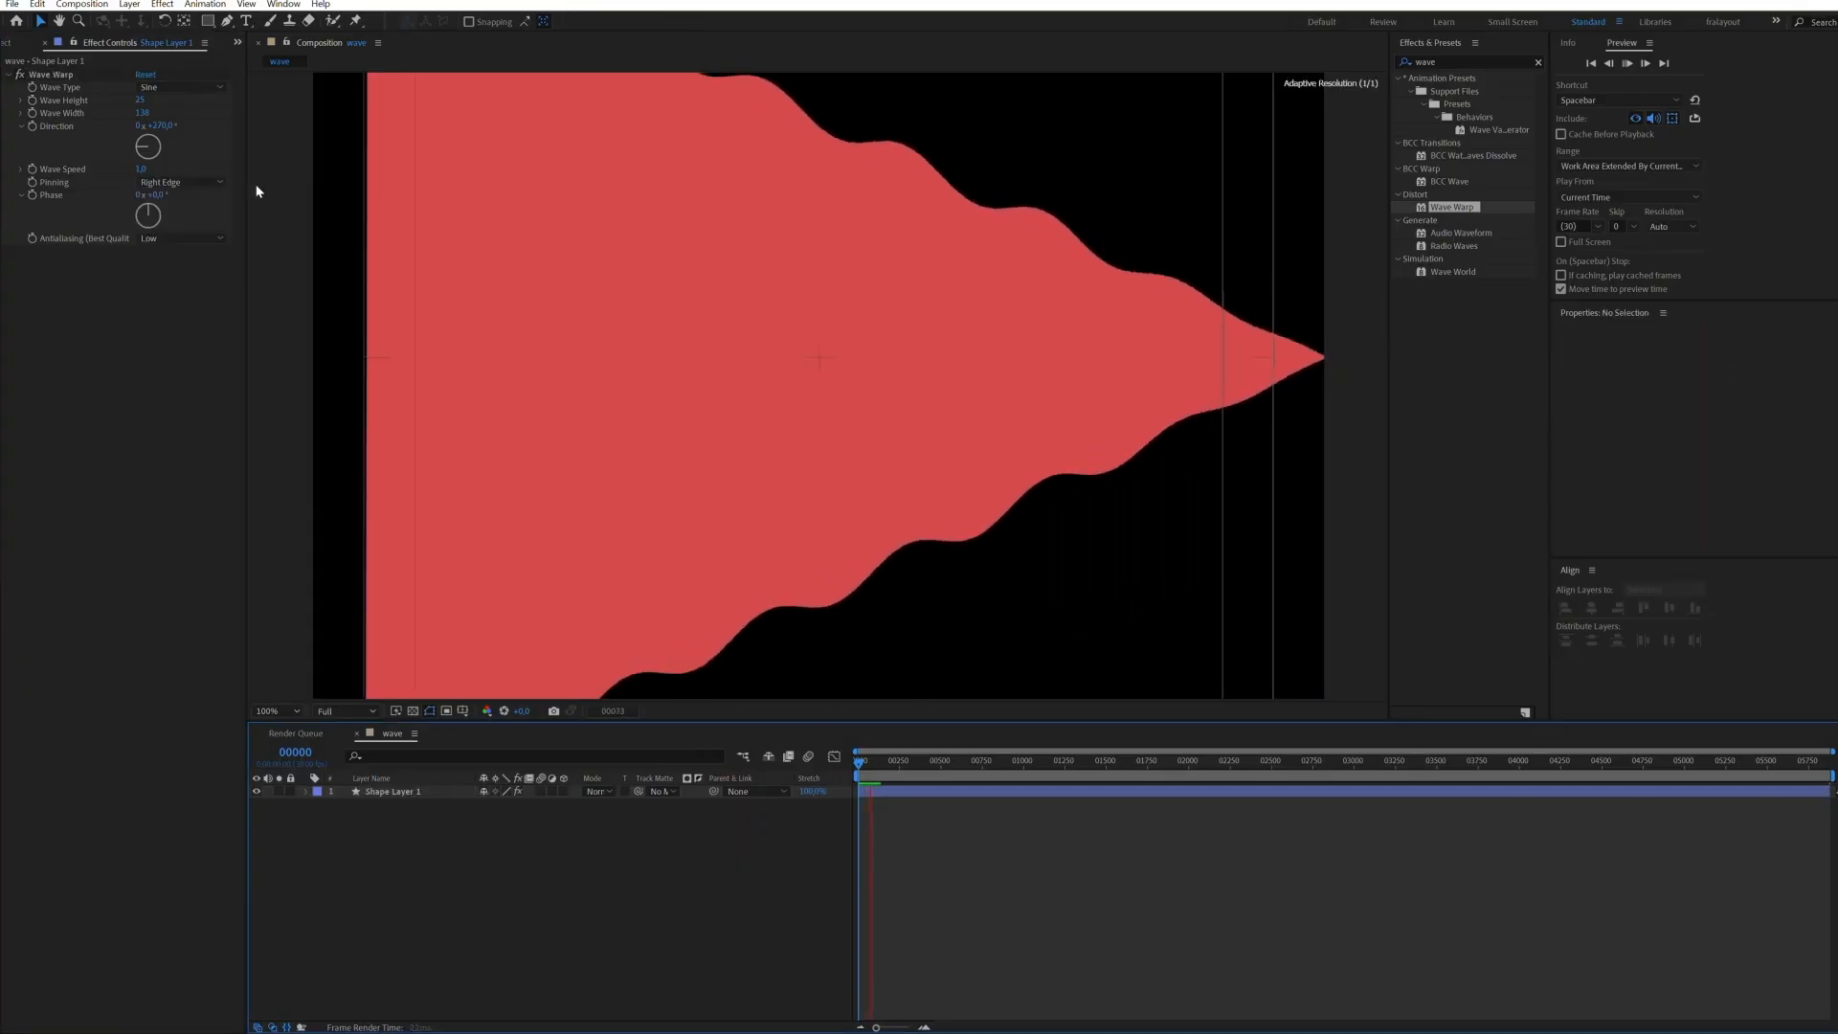
mouse_move(141, 101)
mouse_down()
mouse_move(169, 101)
mouse_move(139, 100)
mouse_up()
Move the shape layer's anchor point from the centre to the triangle's right tip, without snapping
click(404, 791)
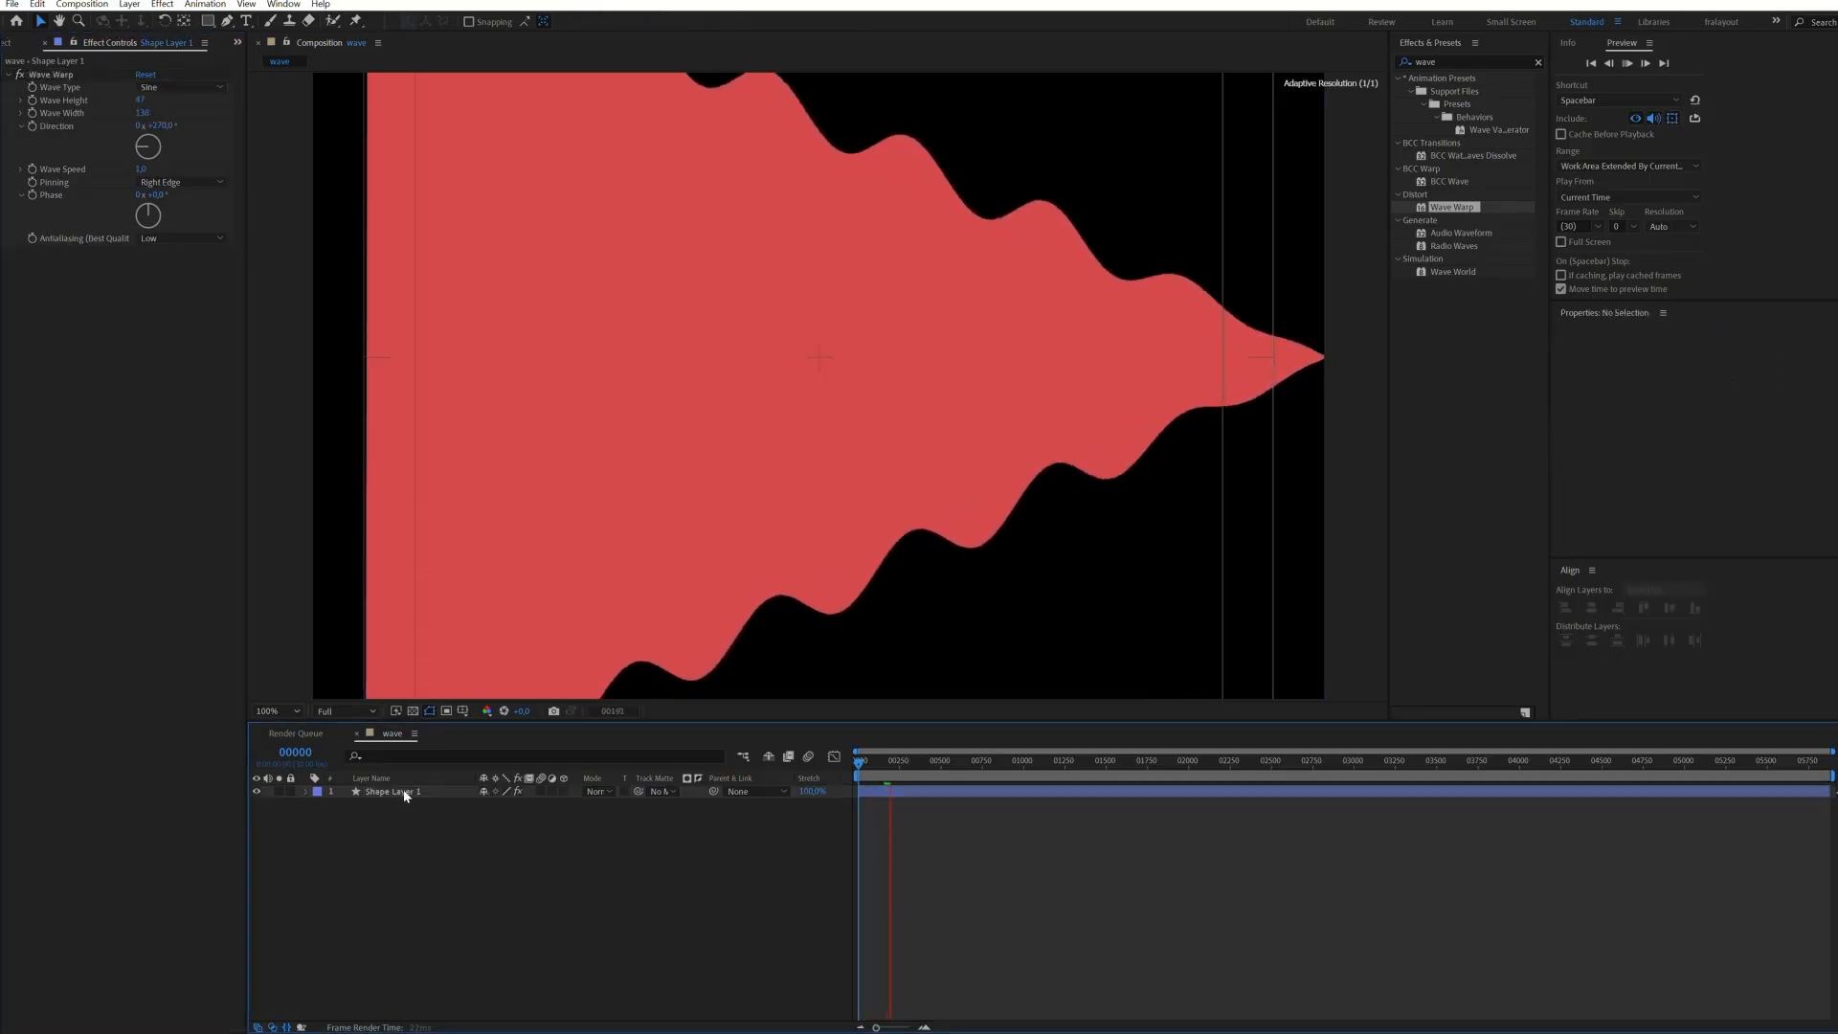
scroll(889, 529, down, 1)
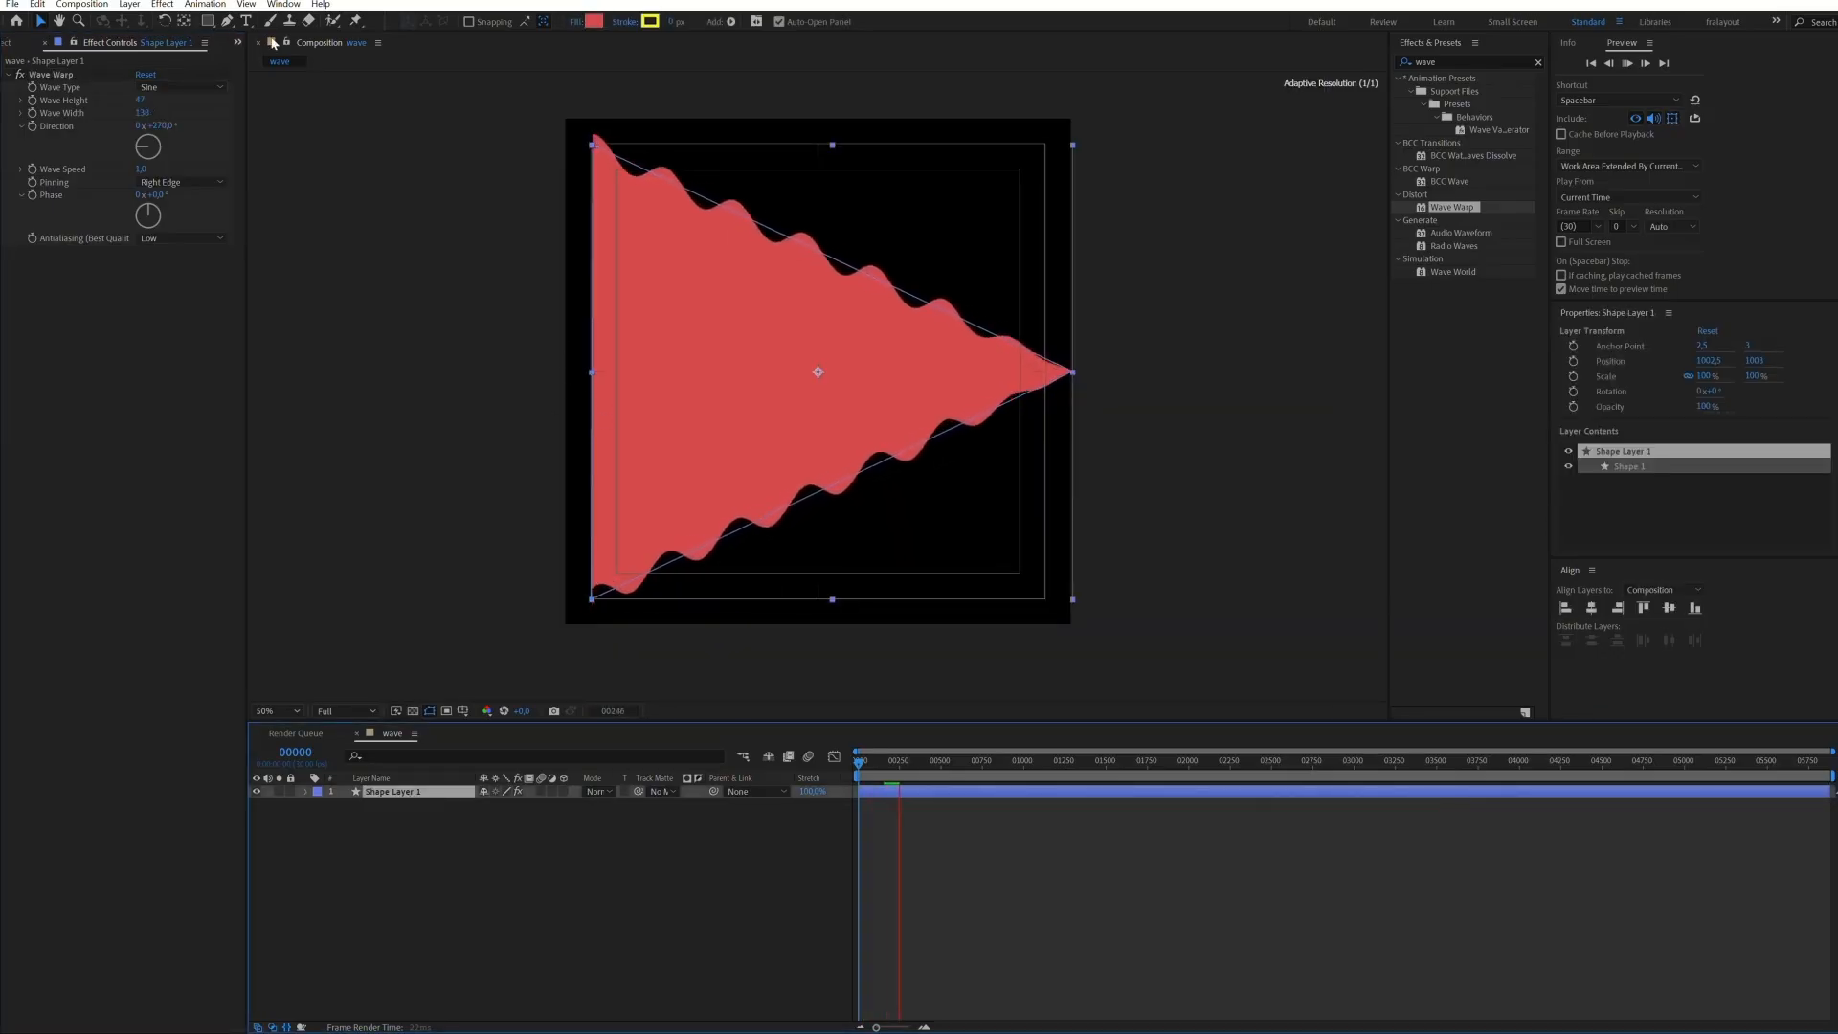
key(y)
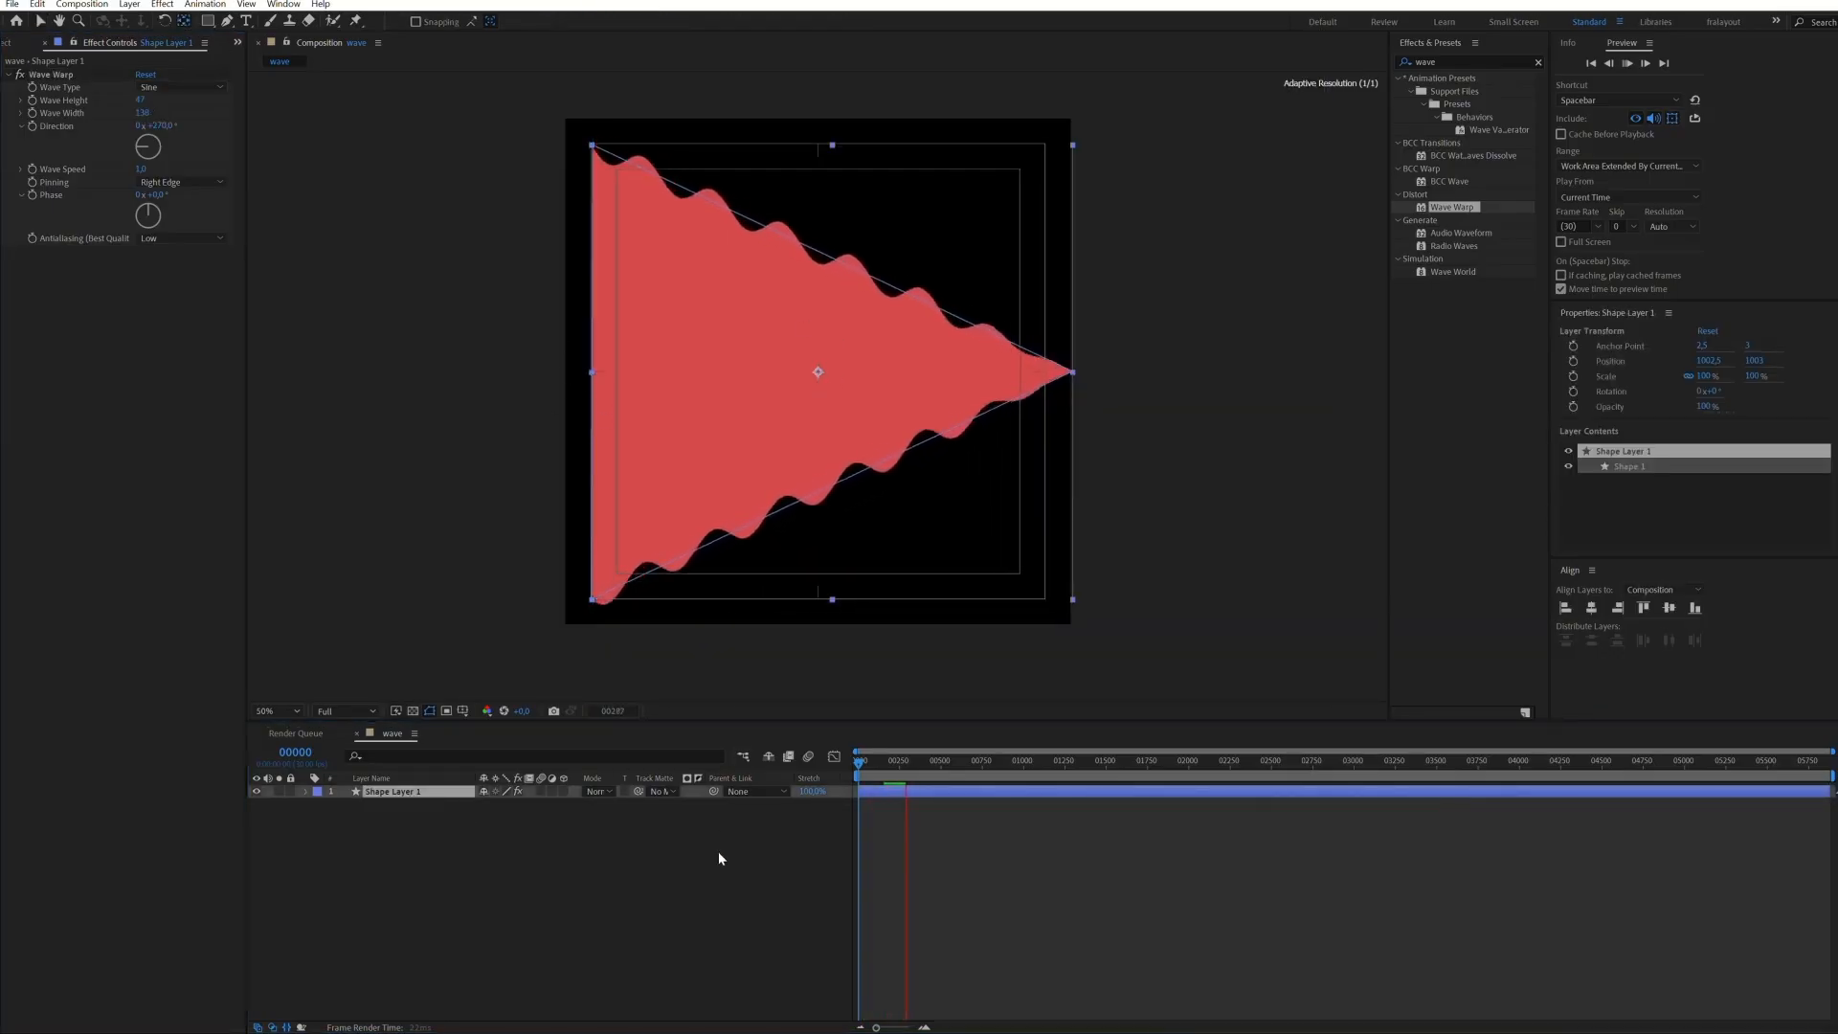
key(space)
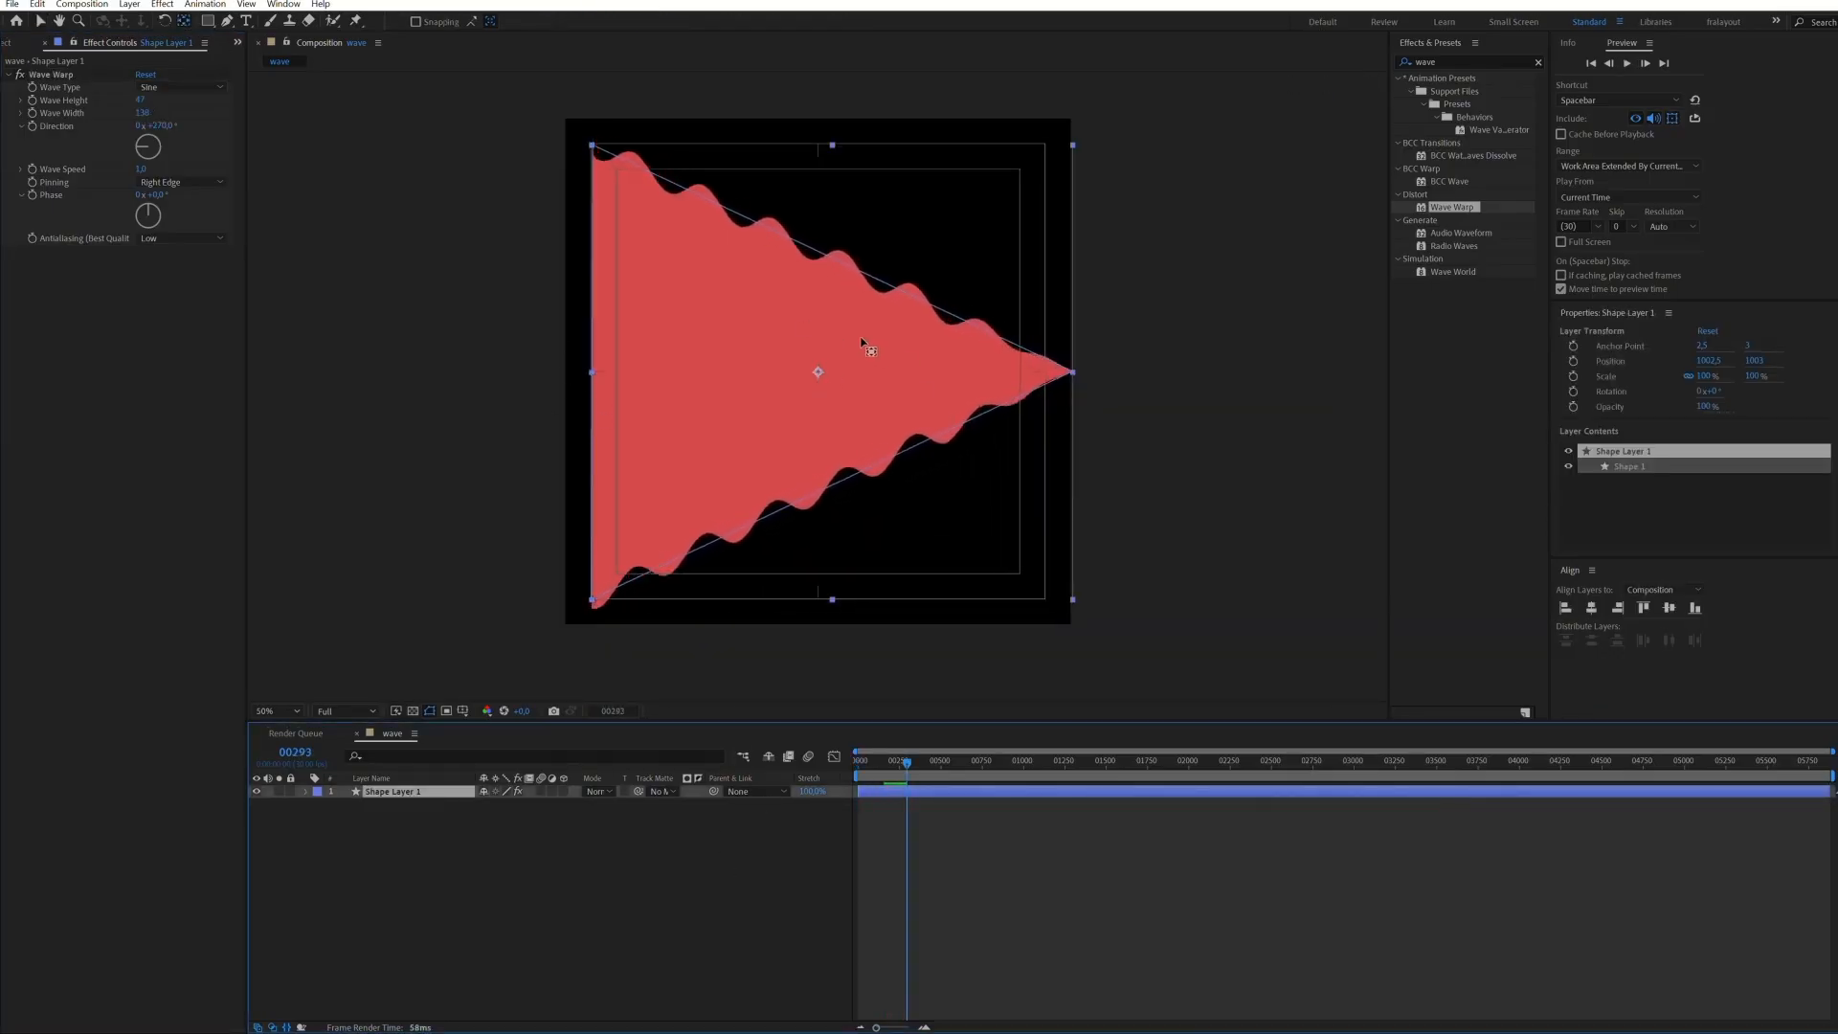
drag(818, 372, 1066, 377)
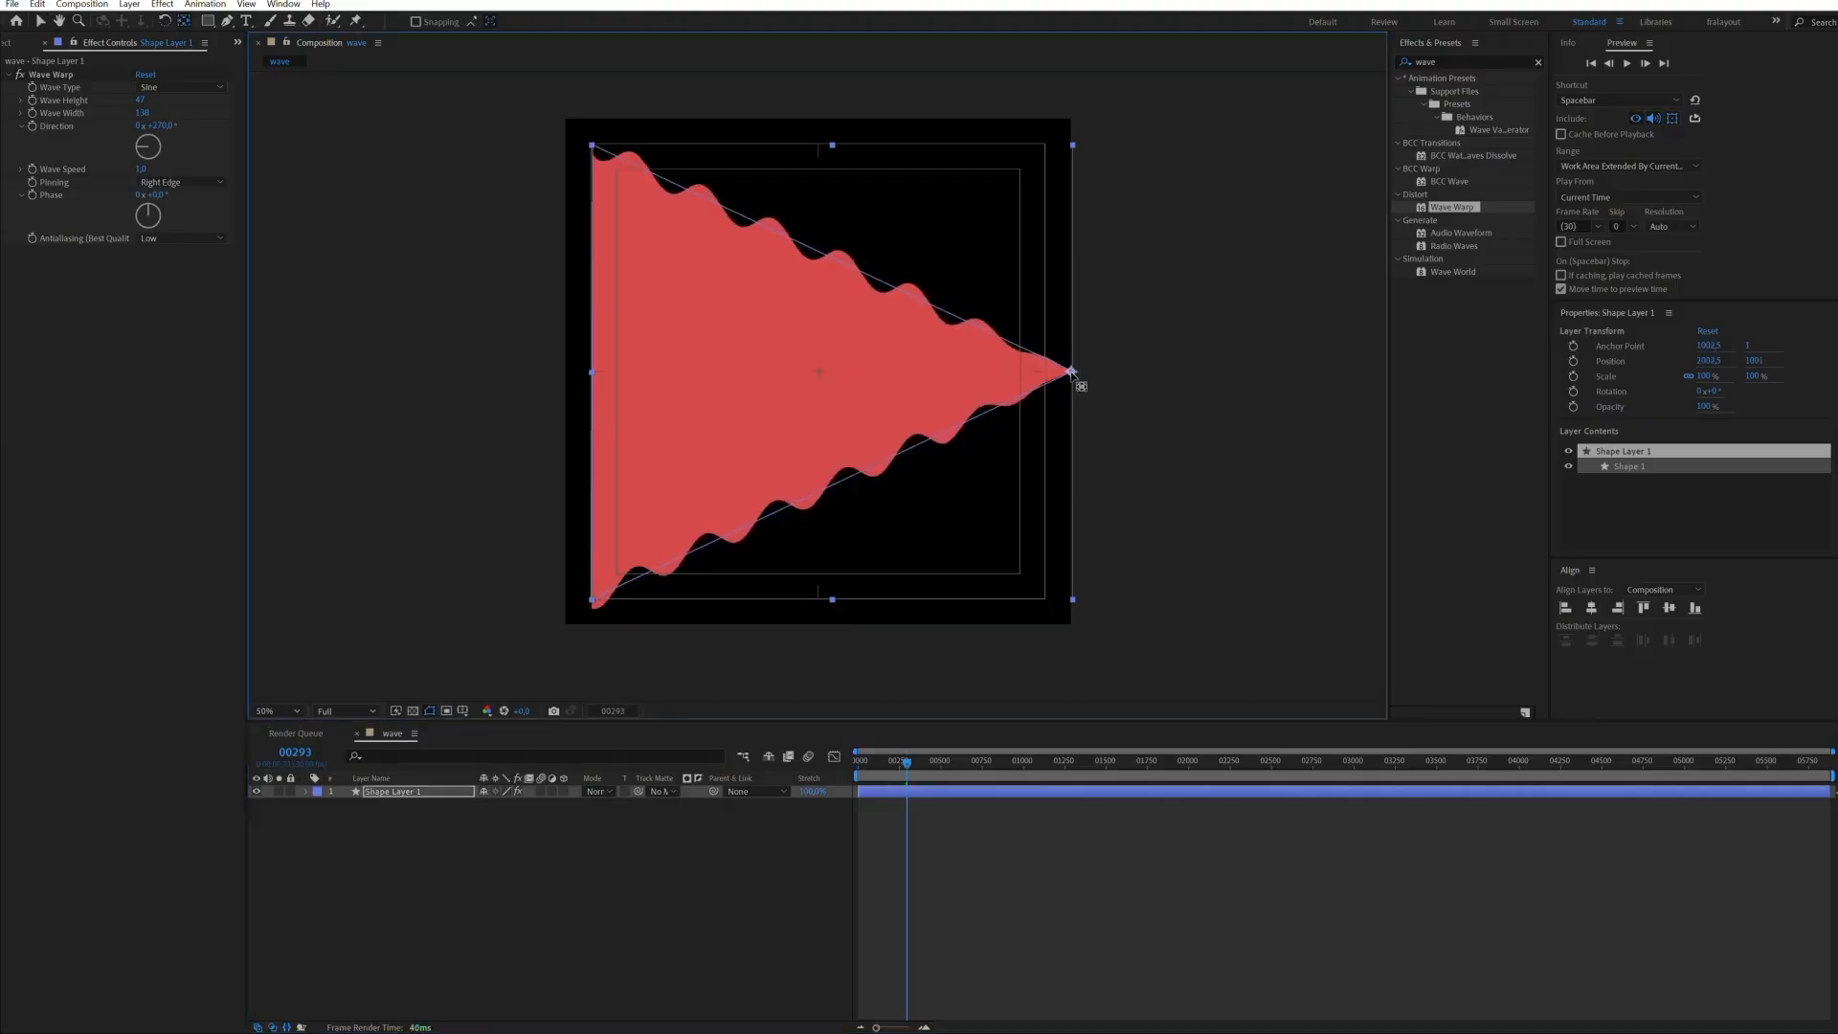
key(period)
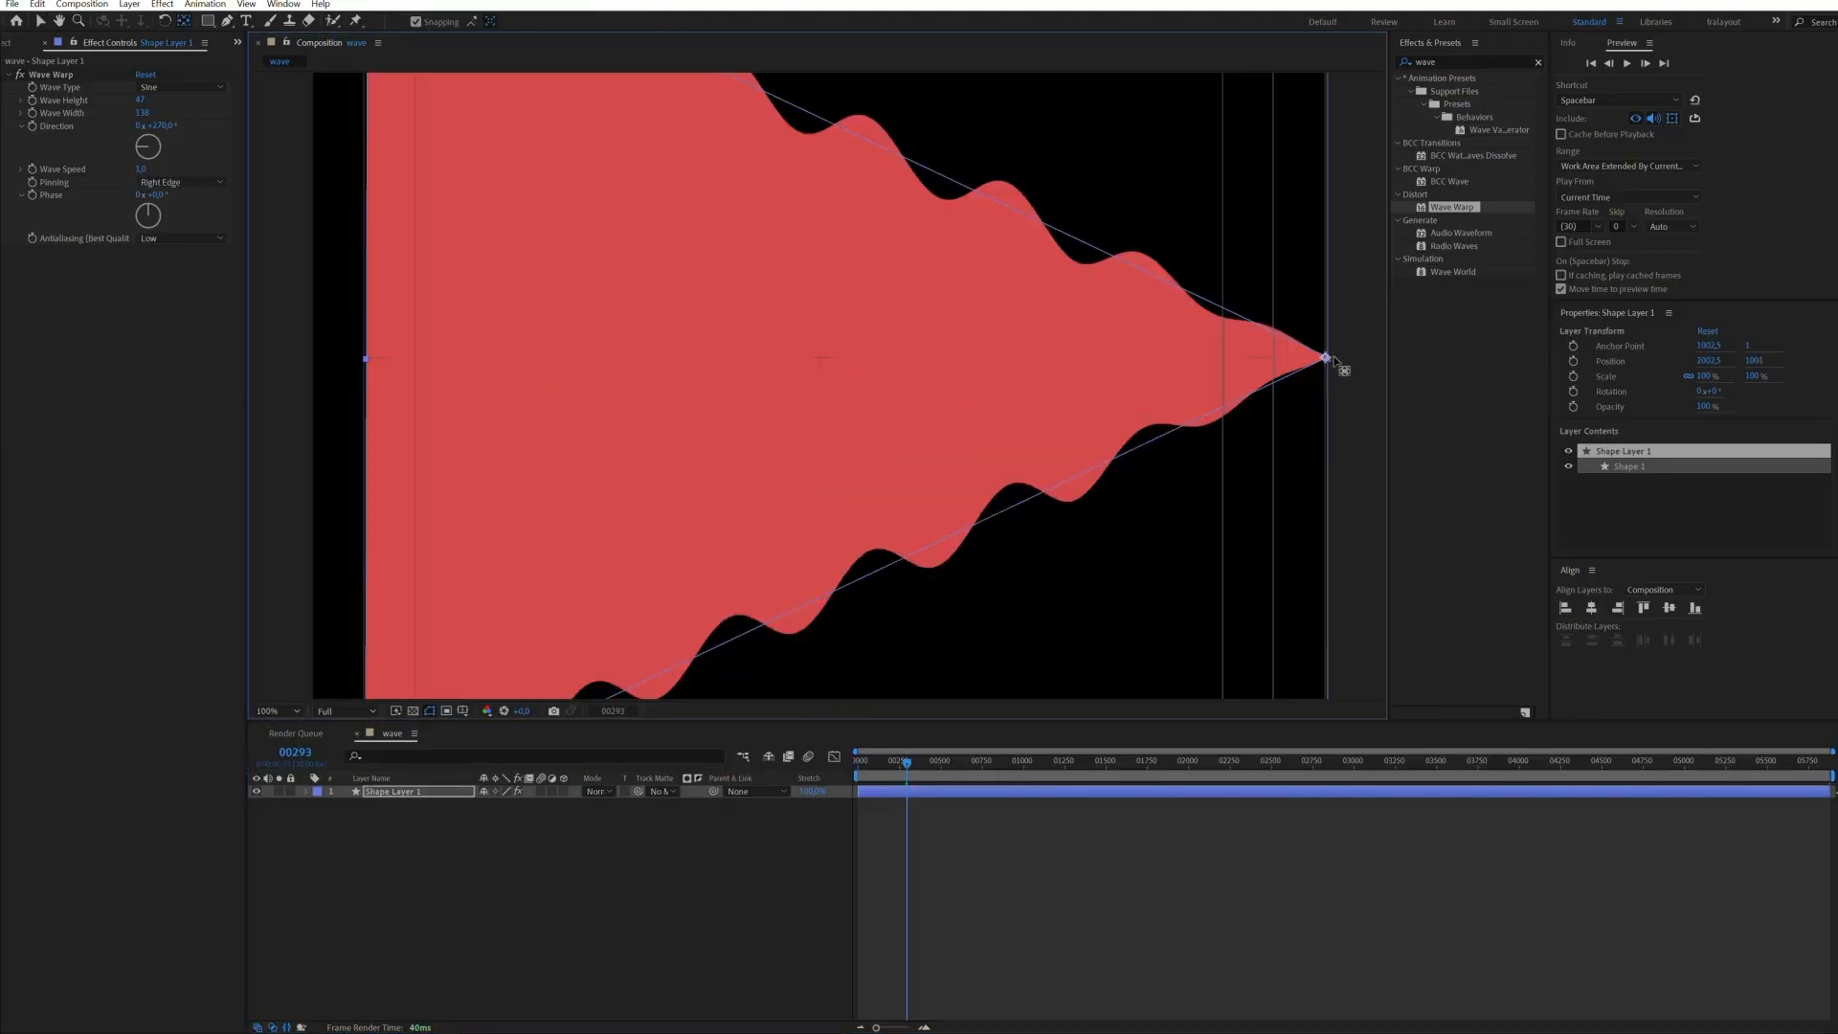
click(423, 22)
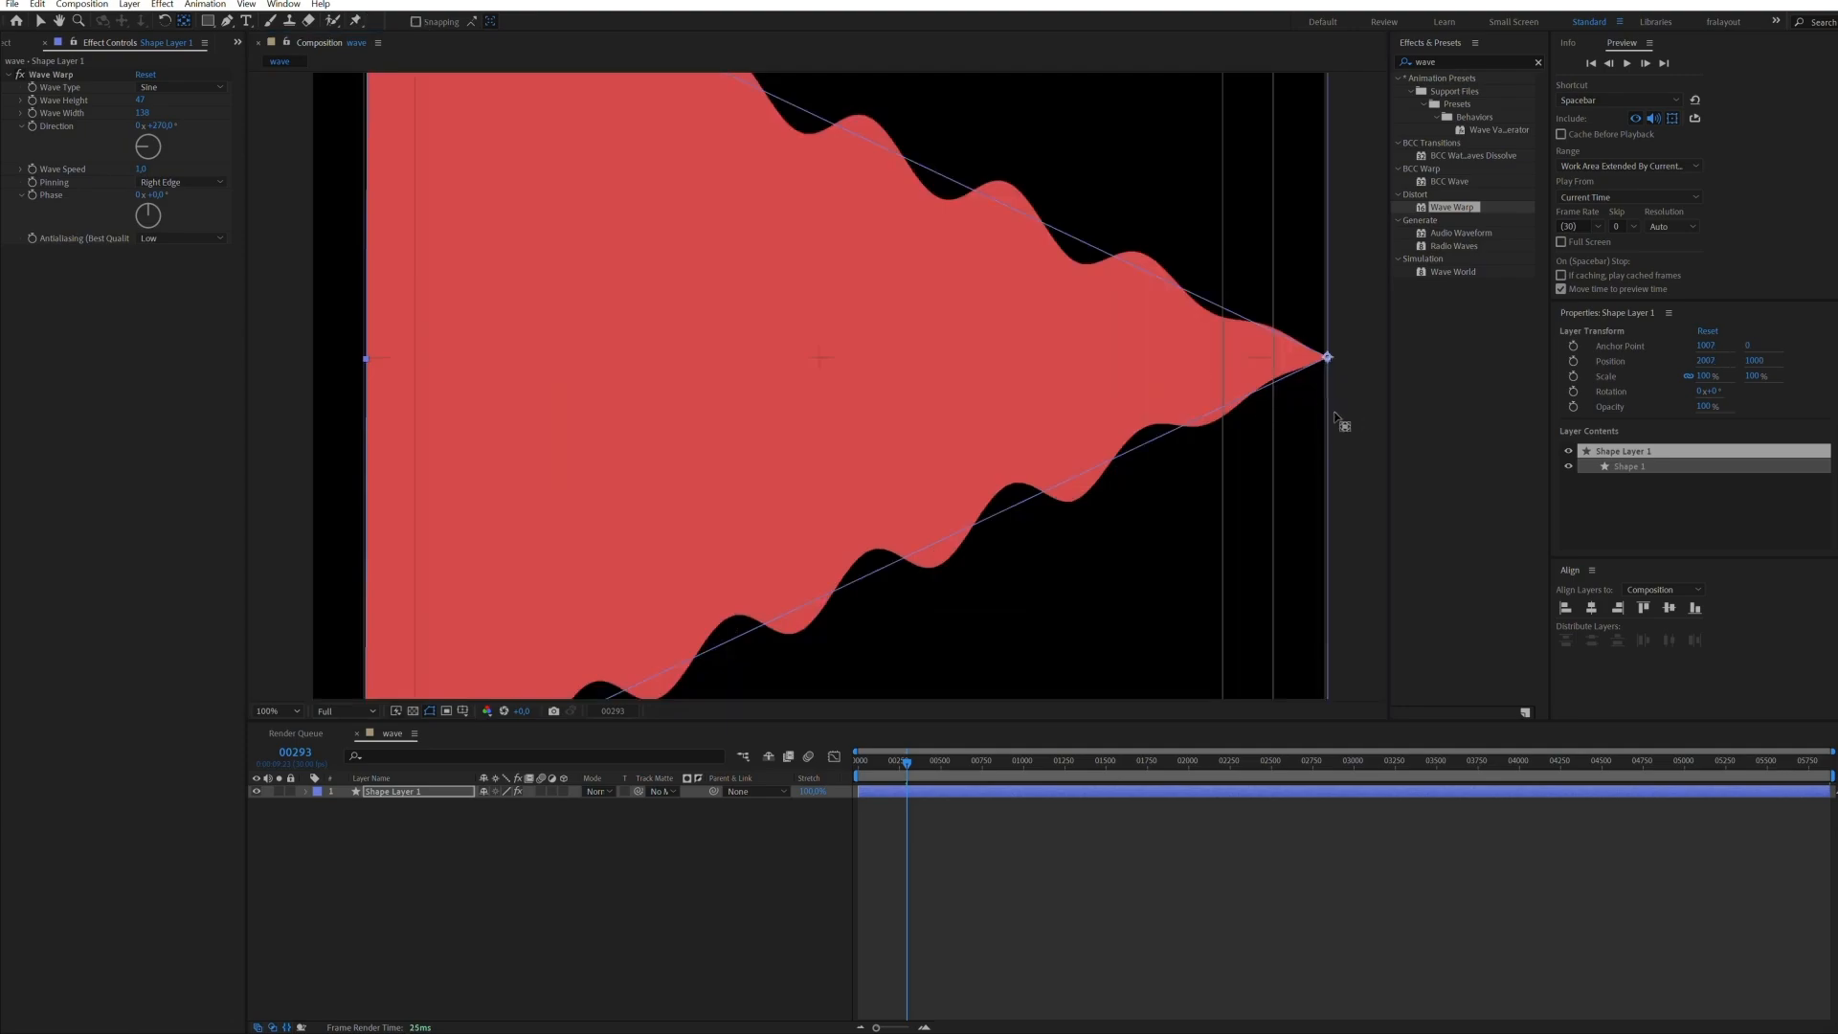
Nudge the triangle slightly so its tip meets the composition's right edge, at position 2004, 1000
key(v)
drag(1285, 381, 1223, 383)
click(1357, 454)
click(1327, 435)
scroll(1095, 427, down, 2)
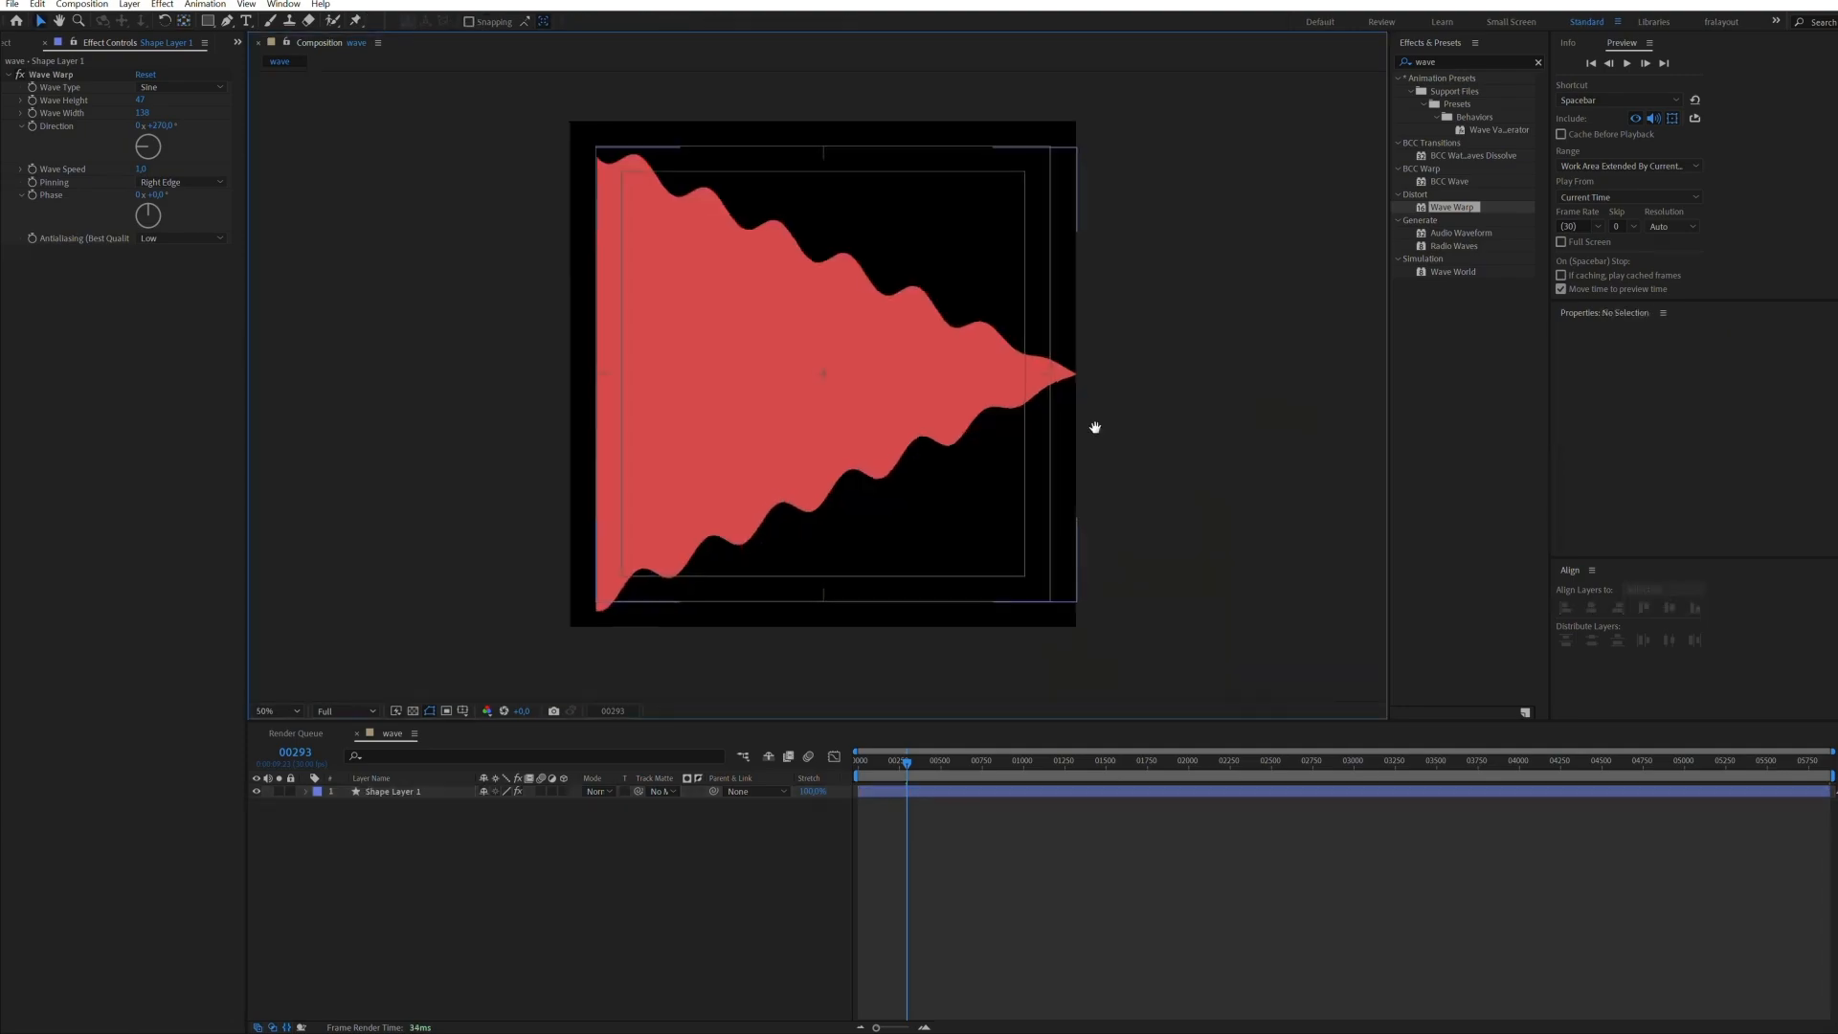
Preview the wave animation from the first frame
key(Home)
key(space)
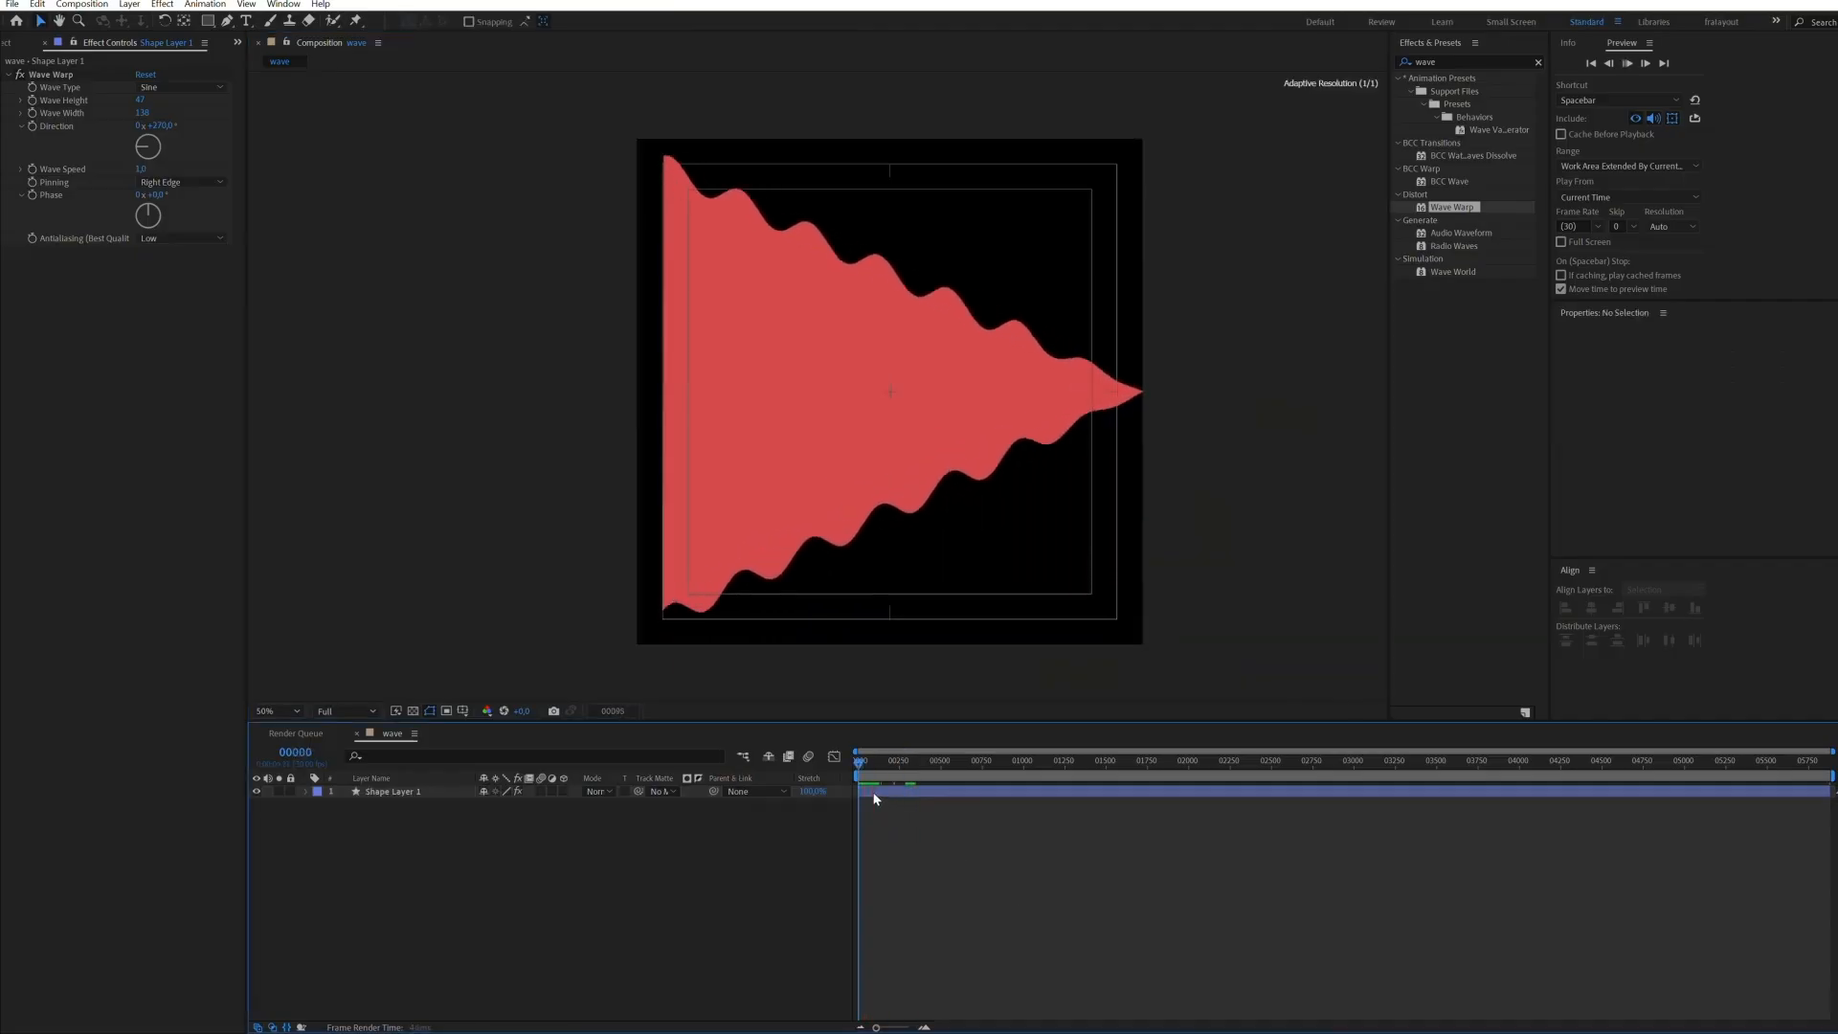
key(space)
Scale the triangle to about 105% width and 56% height around its tip, and preview the motion
click(1093, 404)
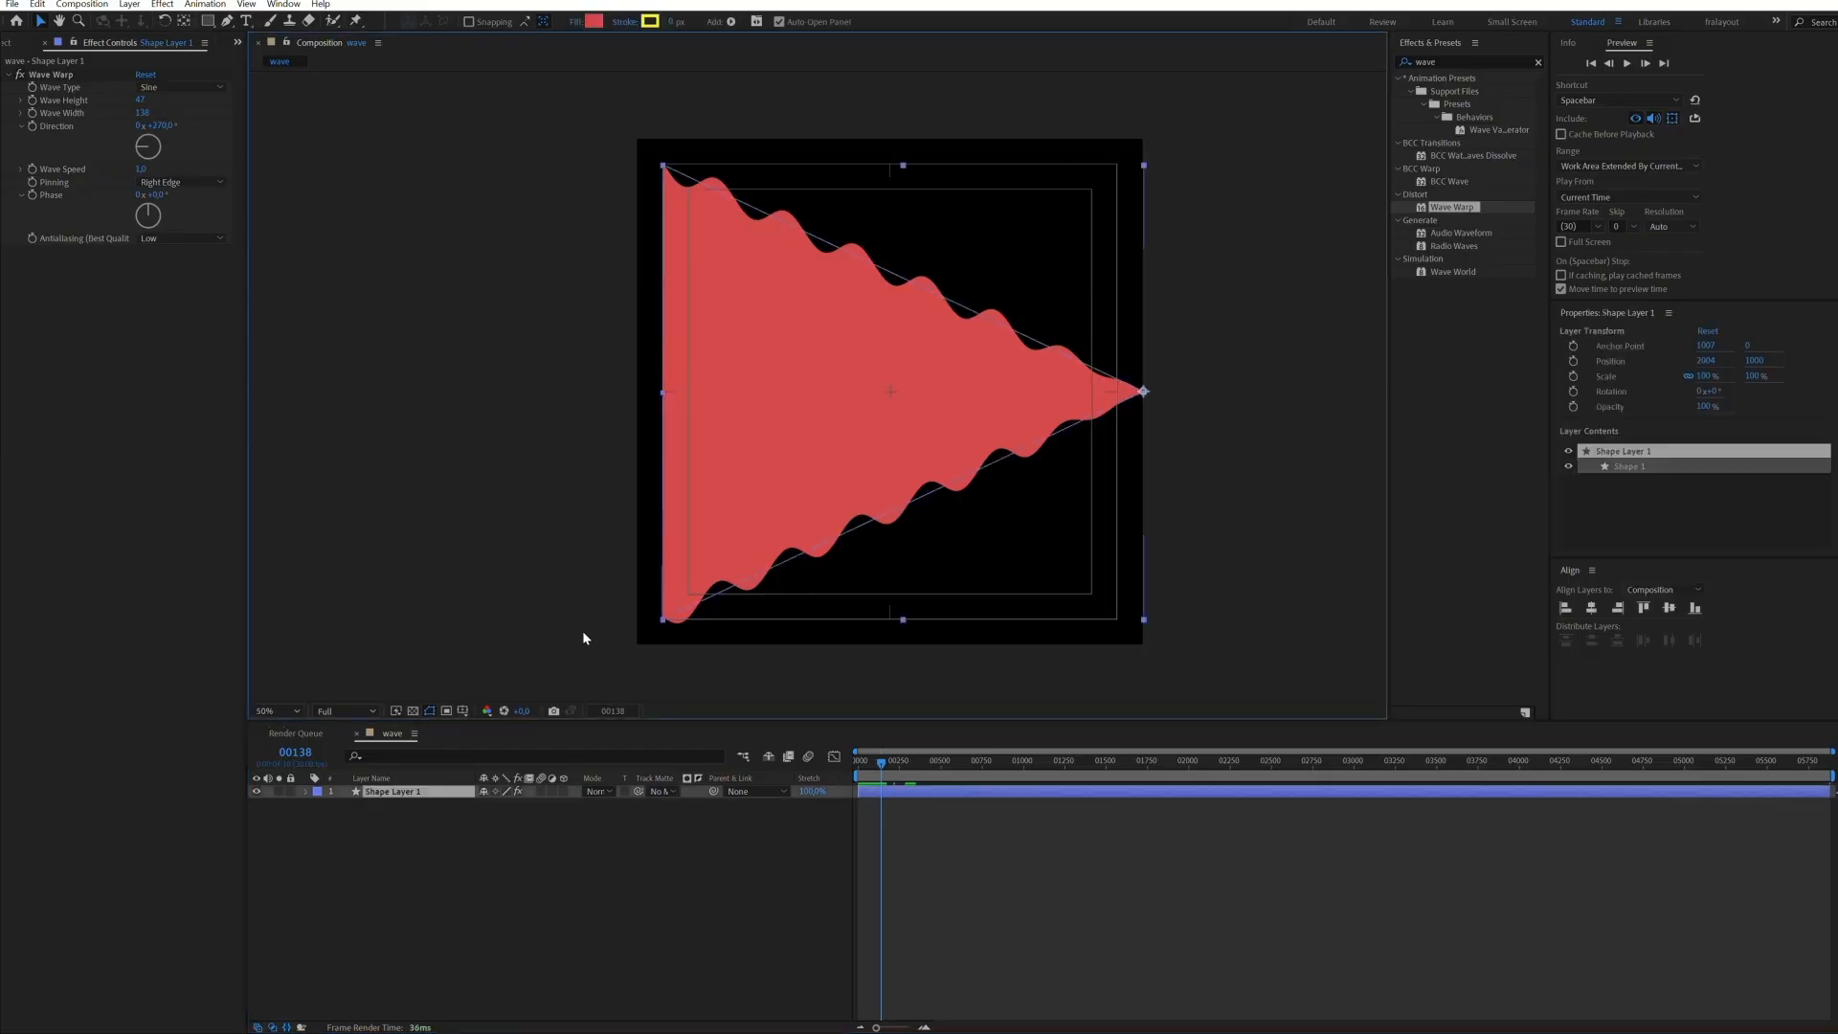
drag(664, 620, 622, 525)
click(1008, 930)
key(space)
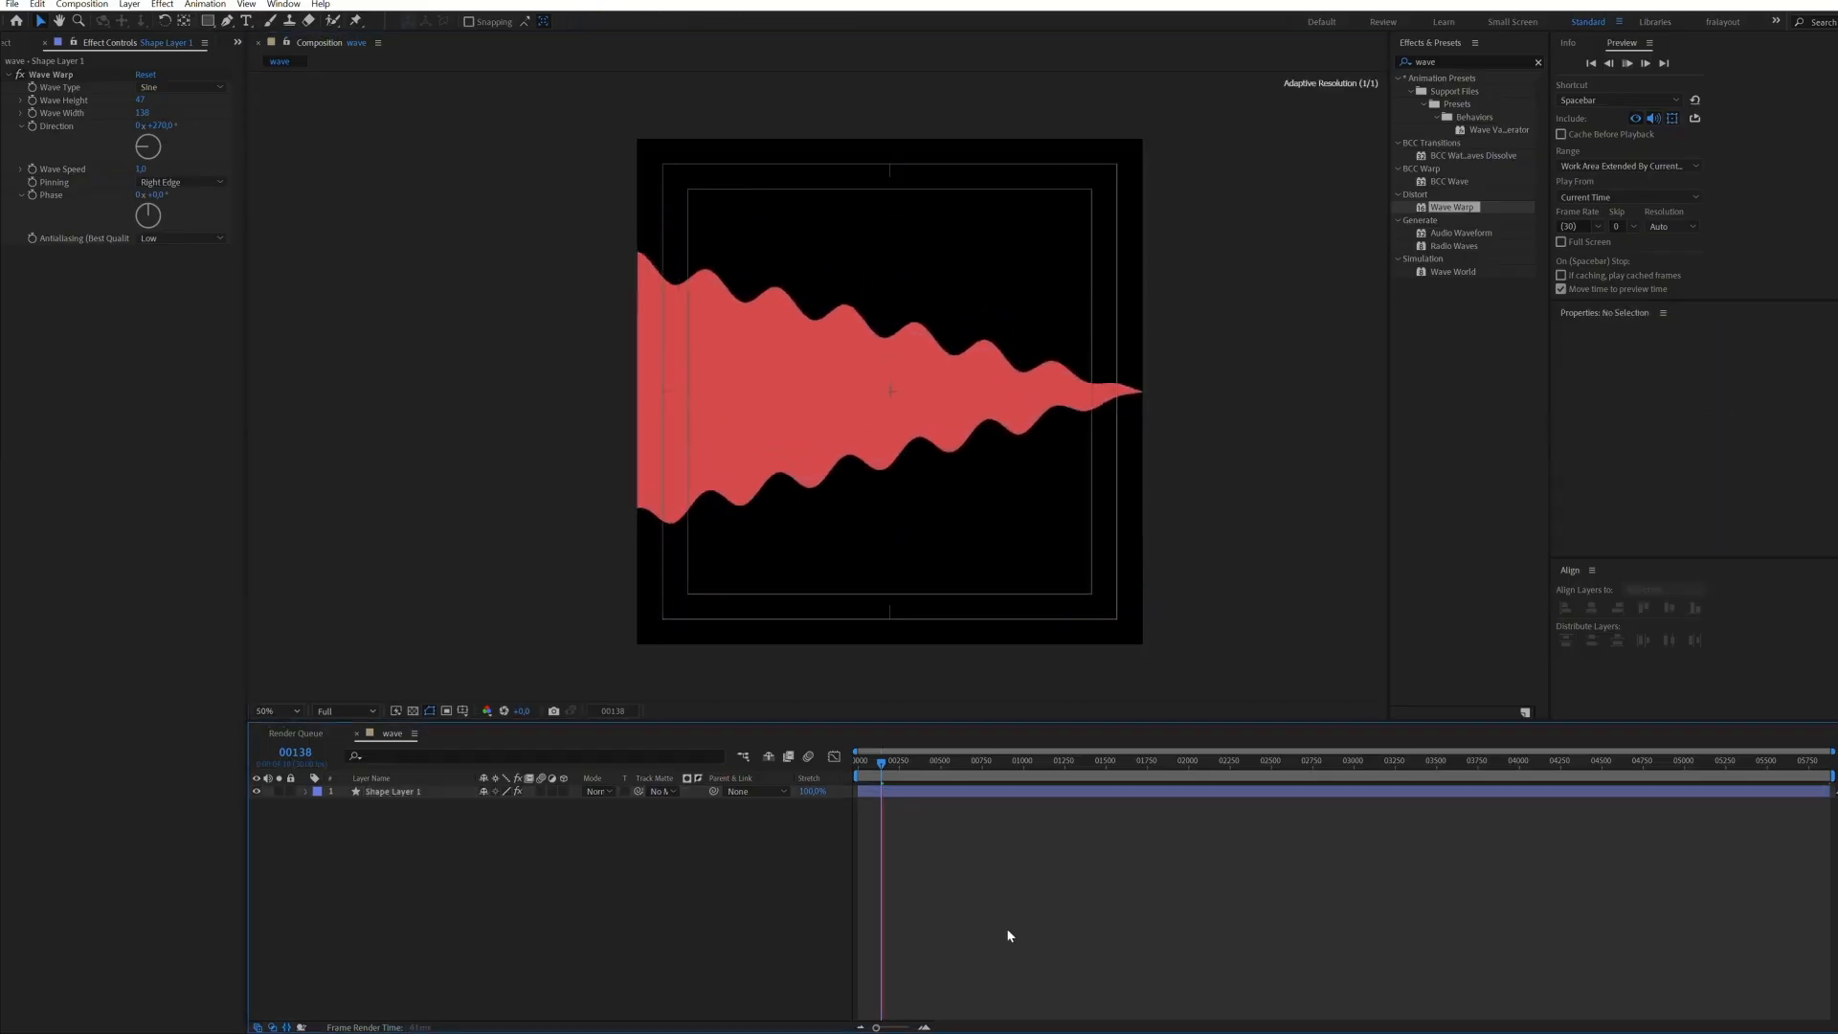
Increase the shape layer's Wave Warp width to about 231 and preview it from the first frame
drag(906, 762, 857, 763)
scroll(862, 771, up, 3)
click(908, 792)
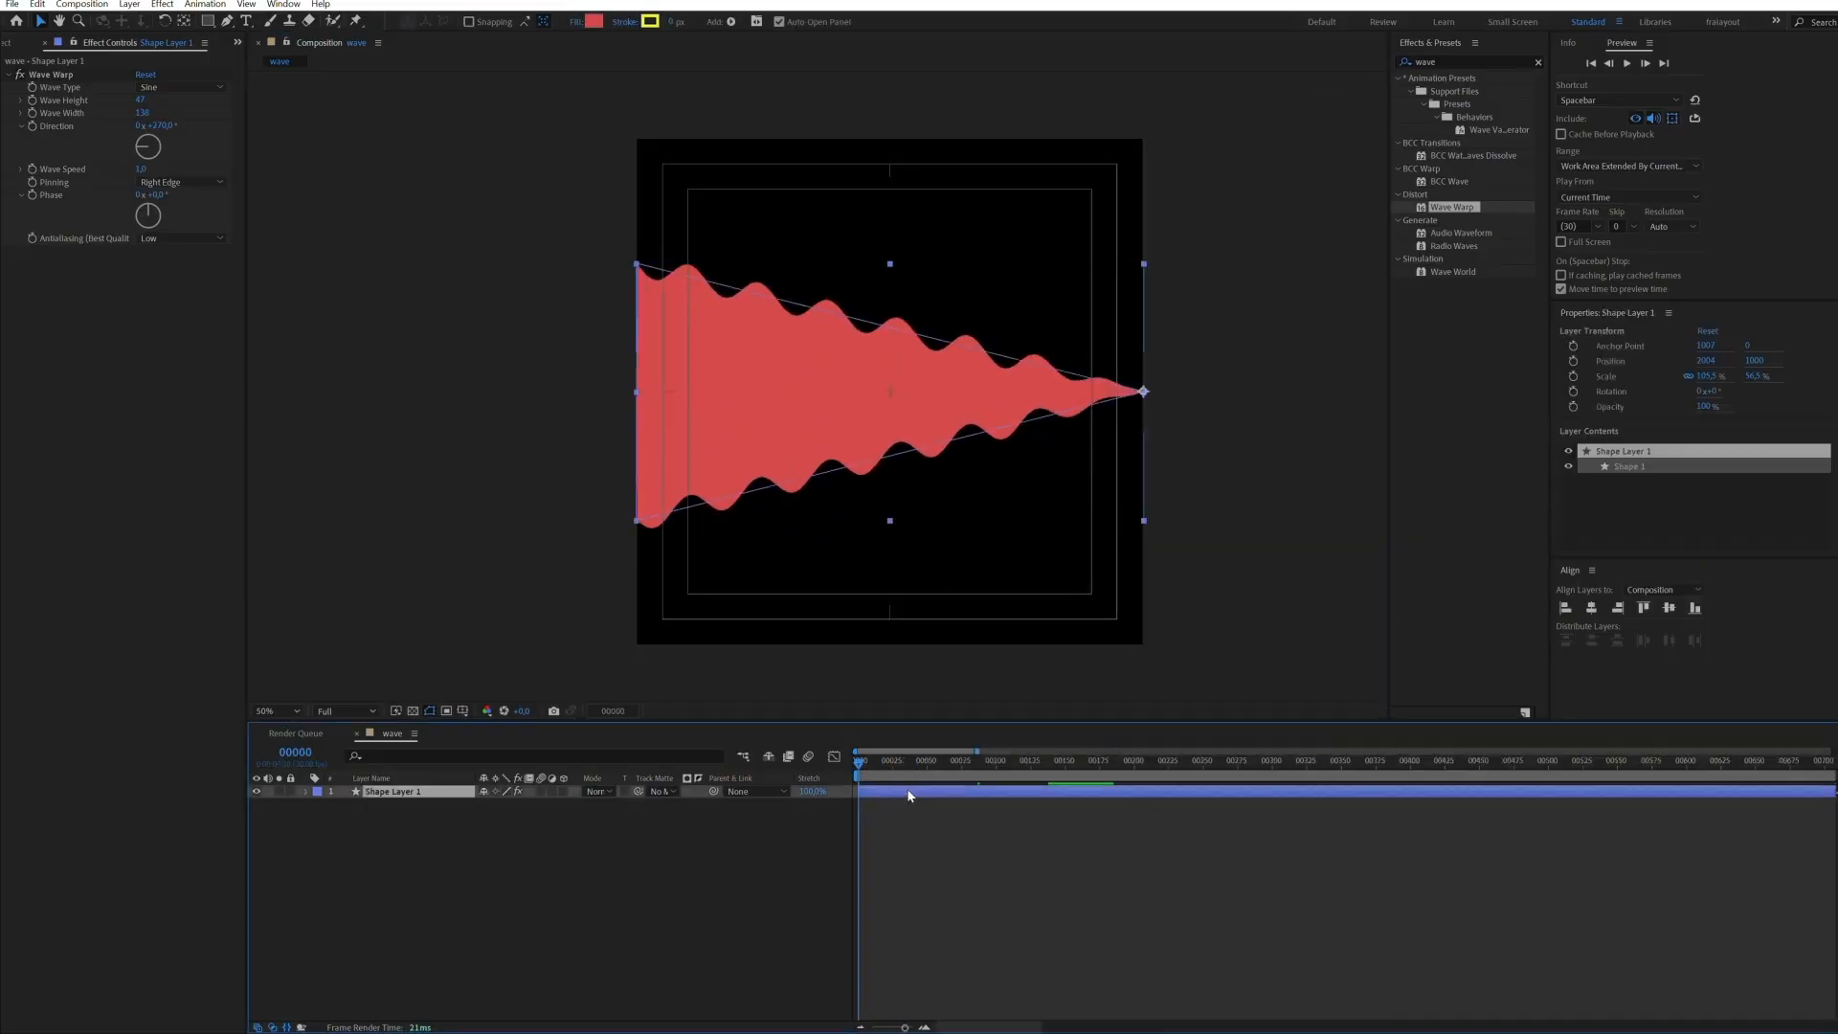
scroll(970, 504, up, 1)
scroll(970, 507, down, 1)
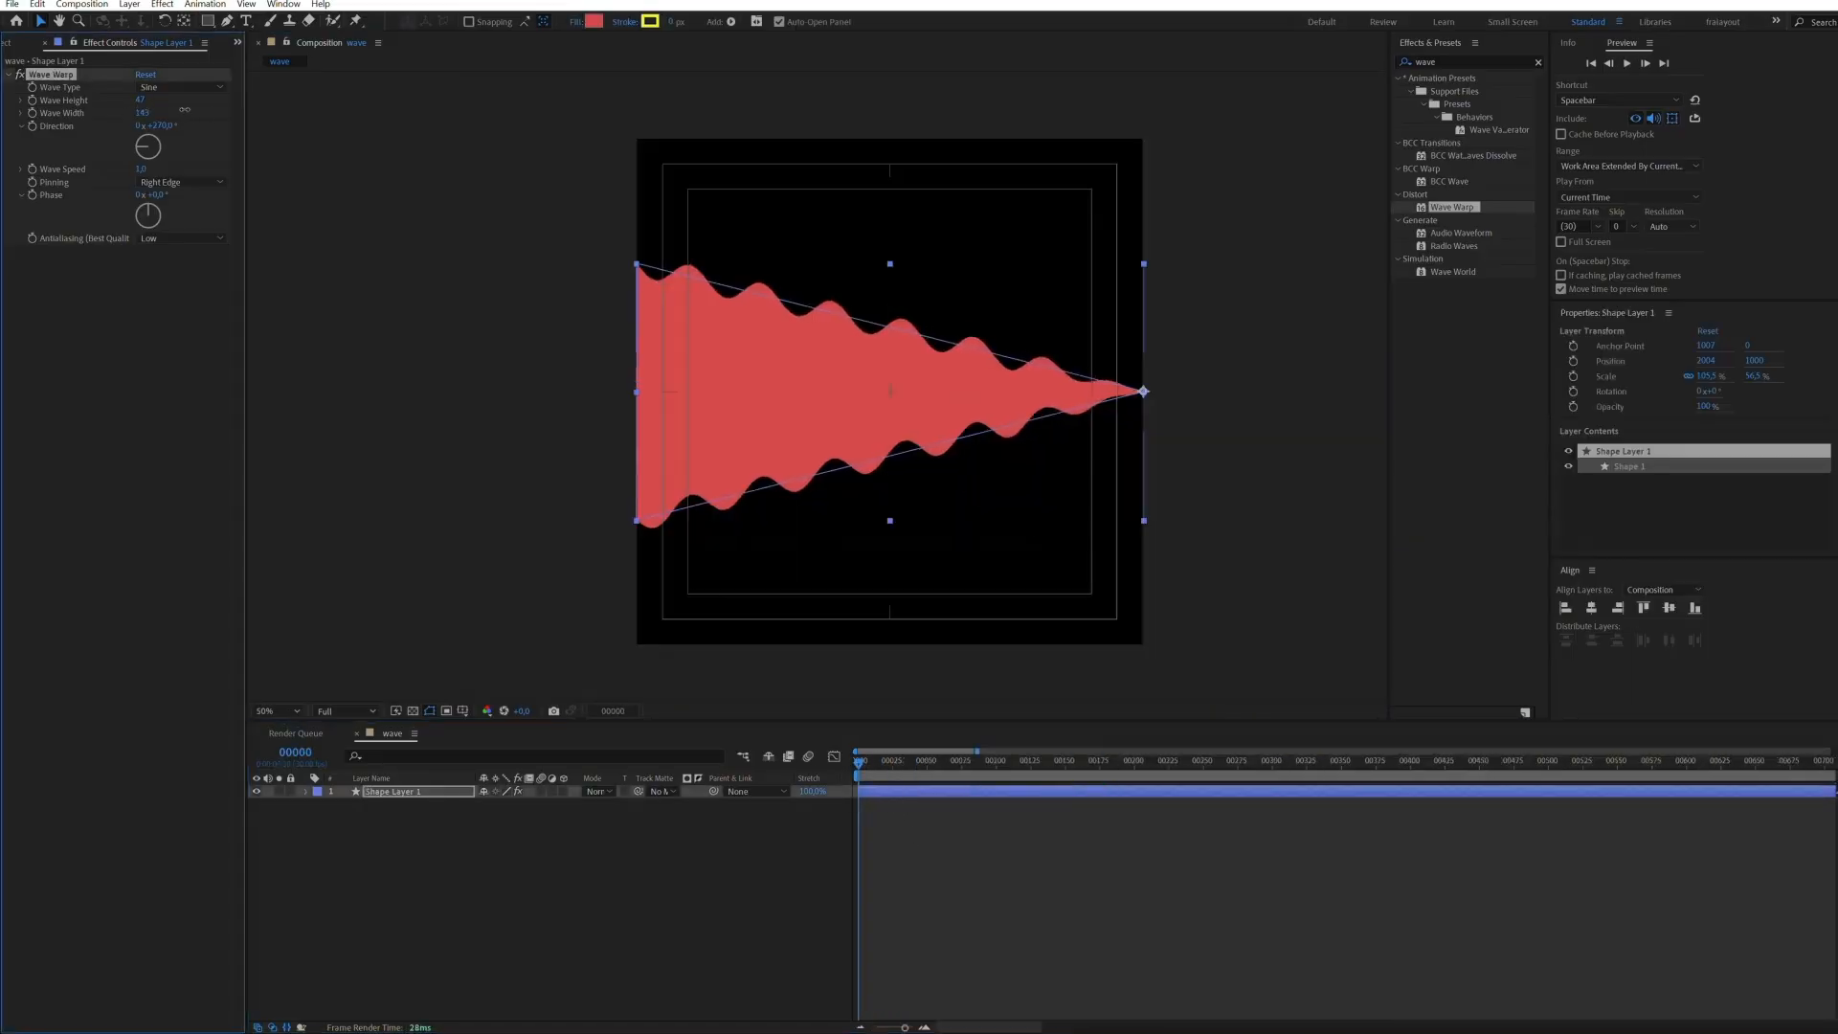
drag(142, 113, 316, 112)
key(space)
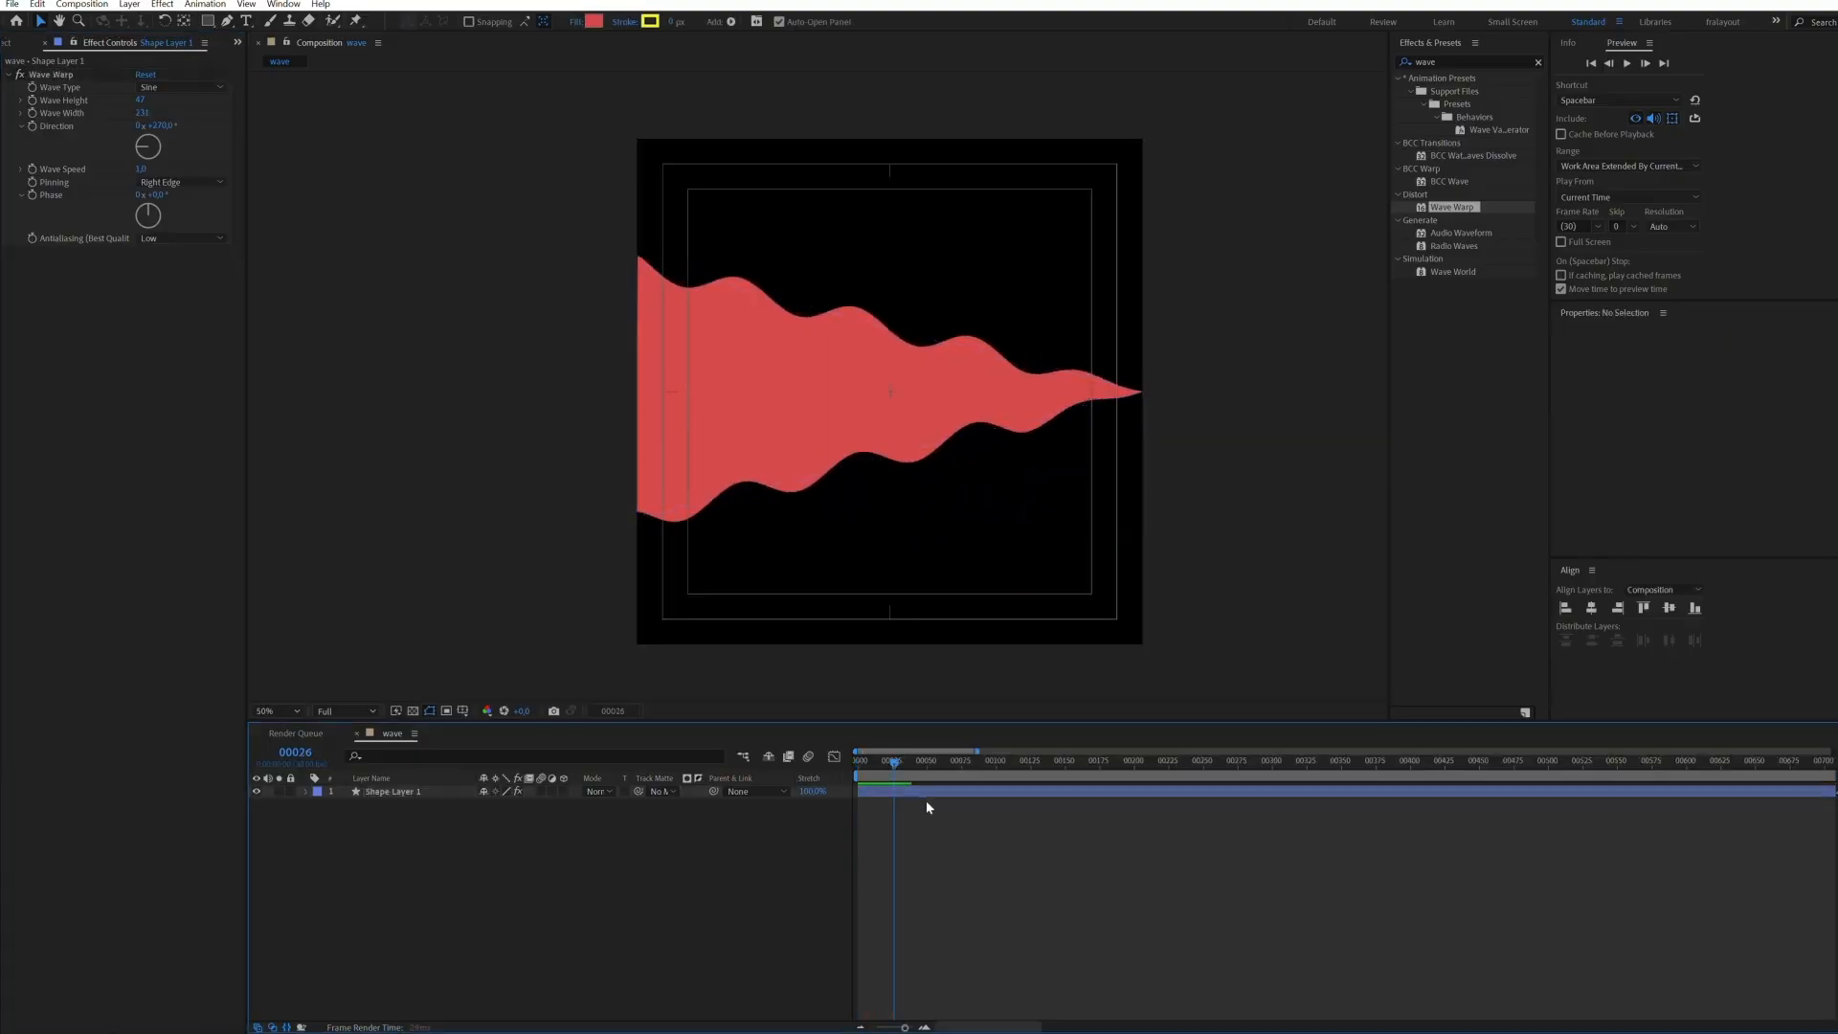
key(space)
Apply the Mirror effect to the shape layer and set its reflection angle to about 90°
click(1453, 61)
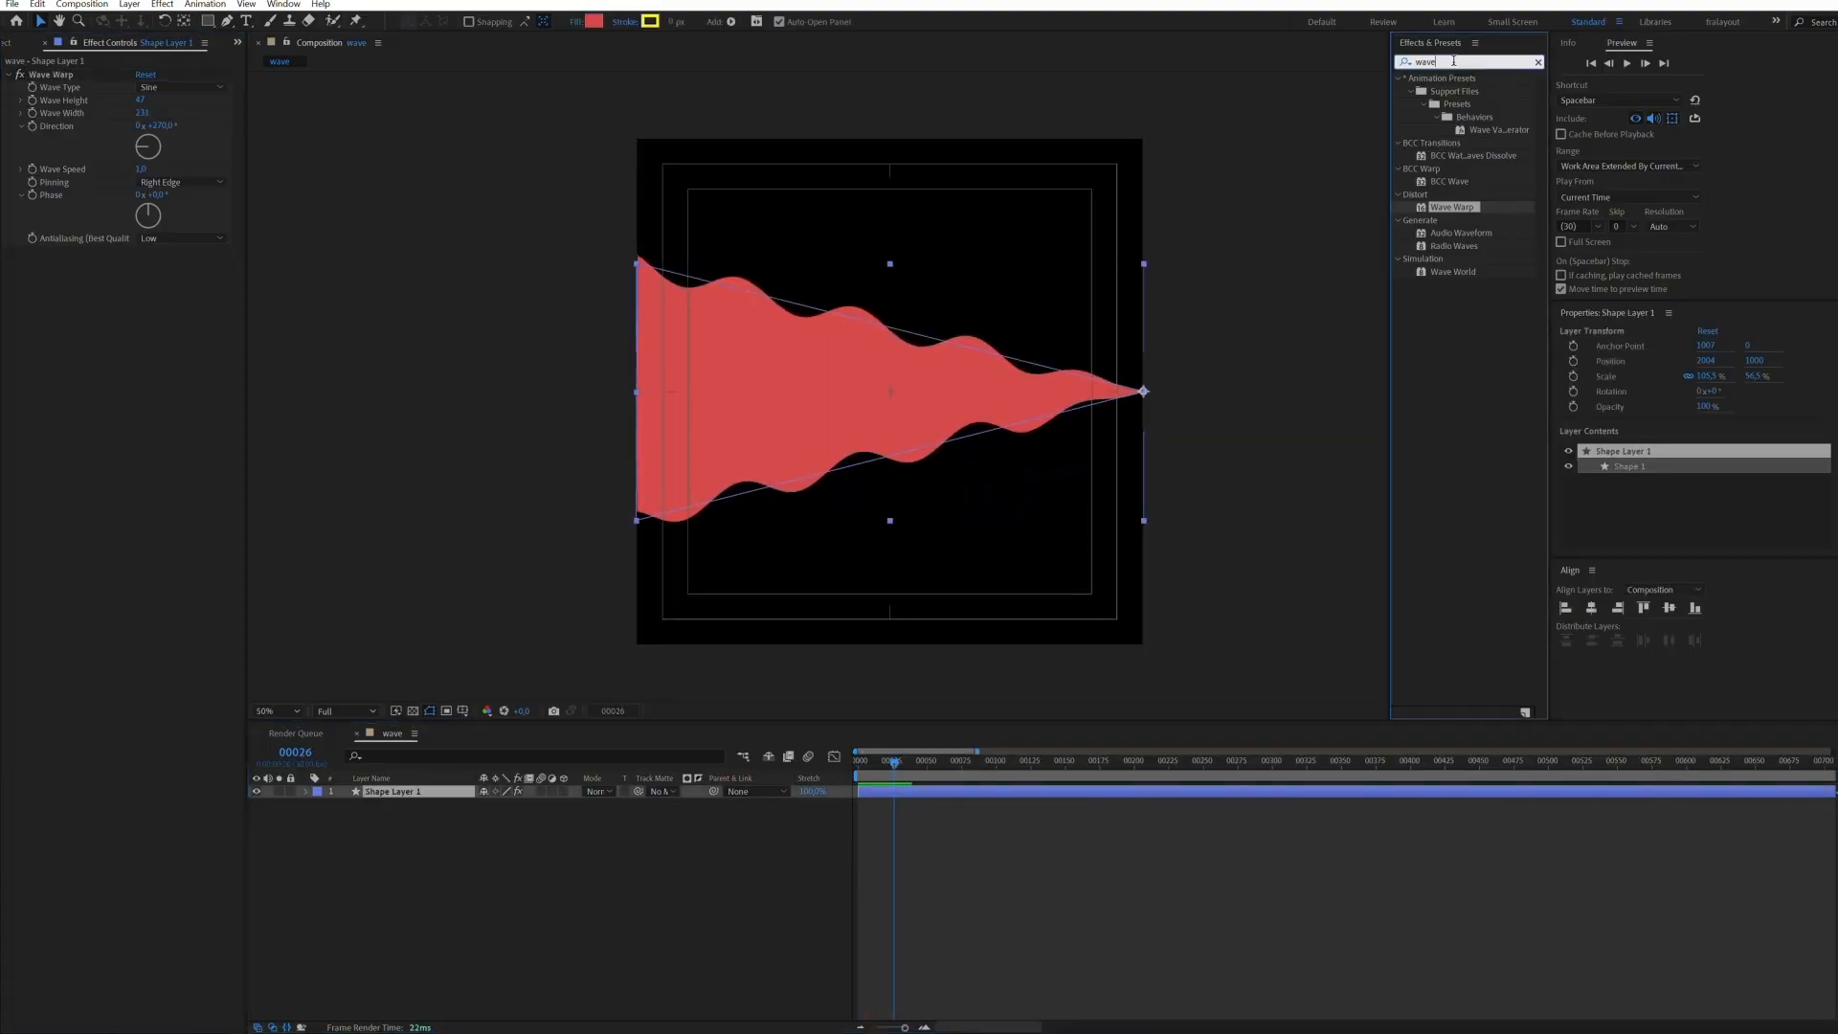
text(mirror)
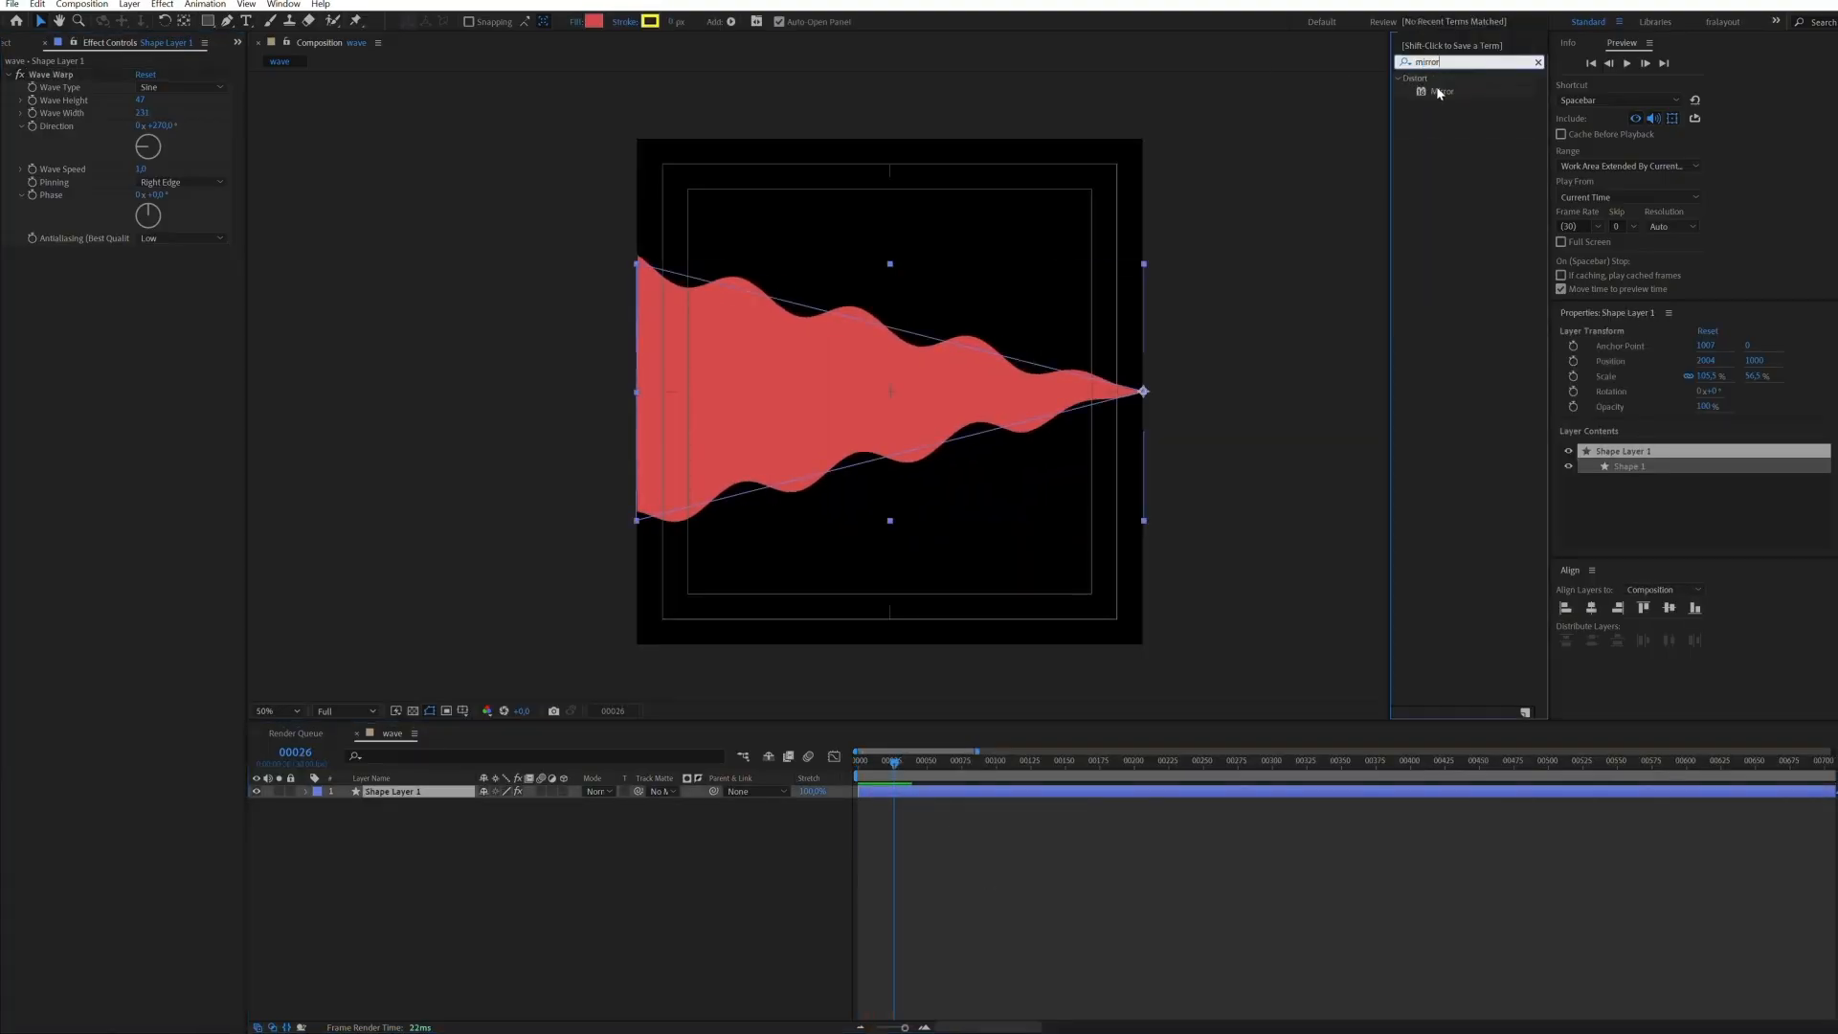
double_click(1439, 92)
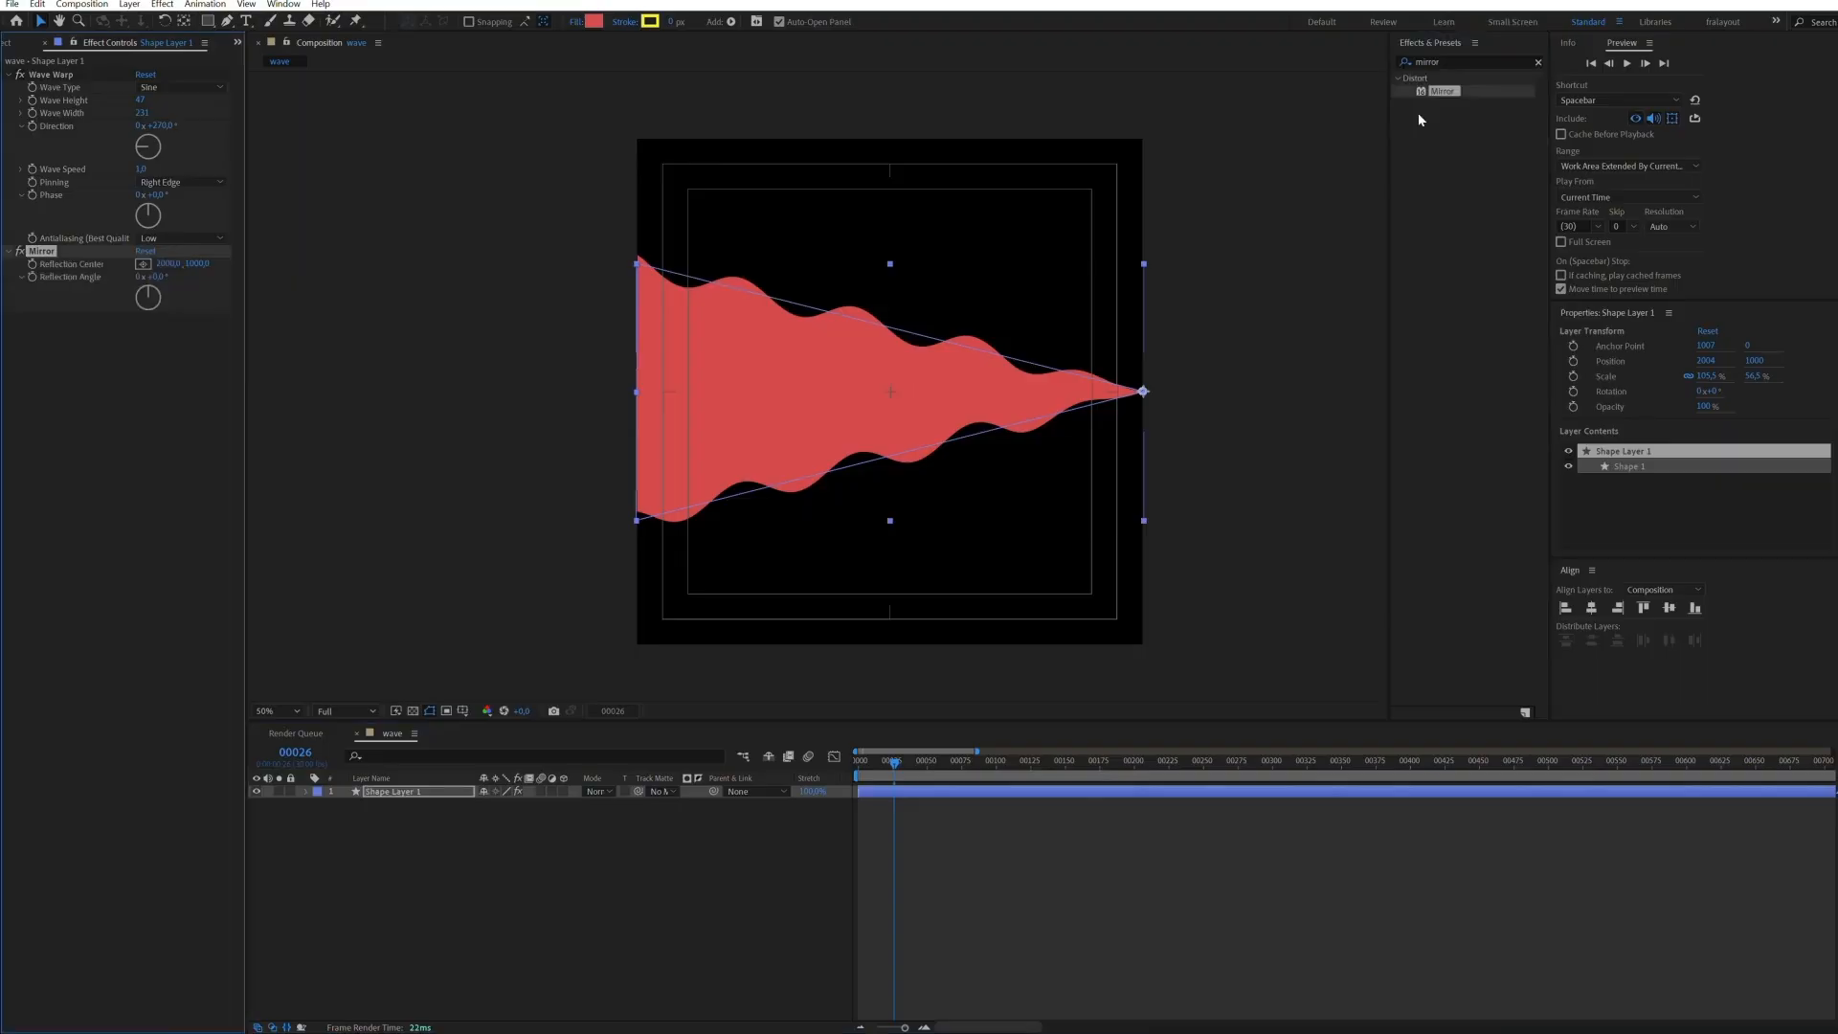
drag(164, 277, 211, 275)
click(165, 278)
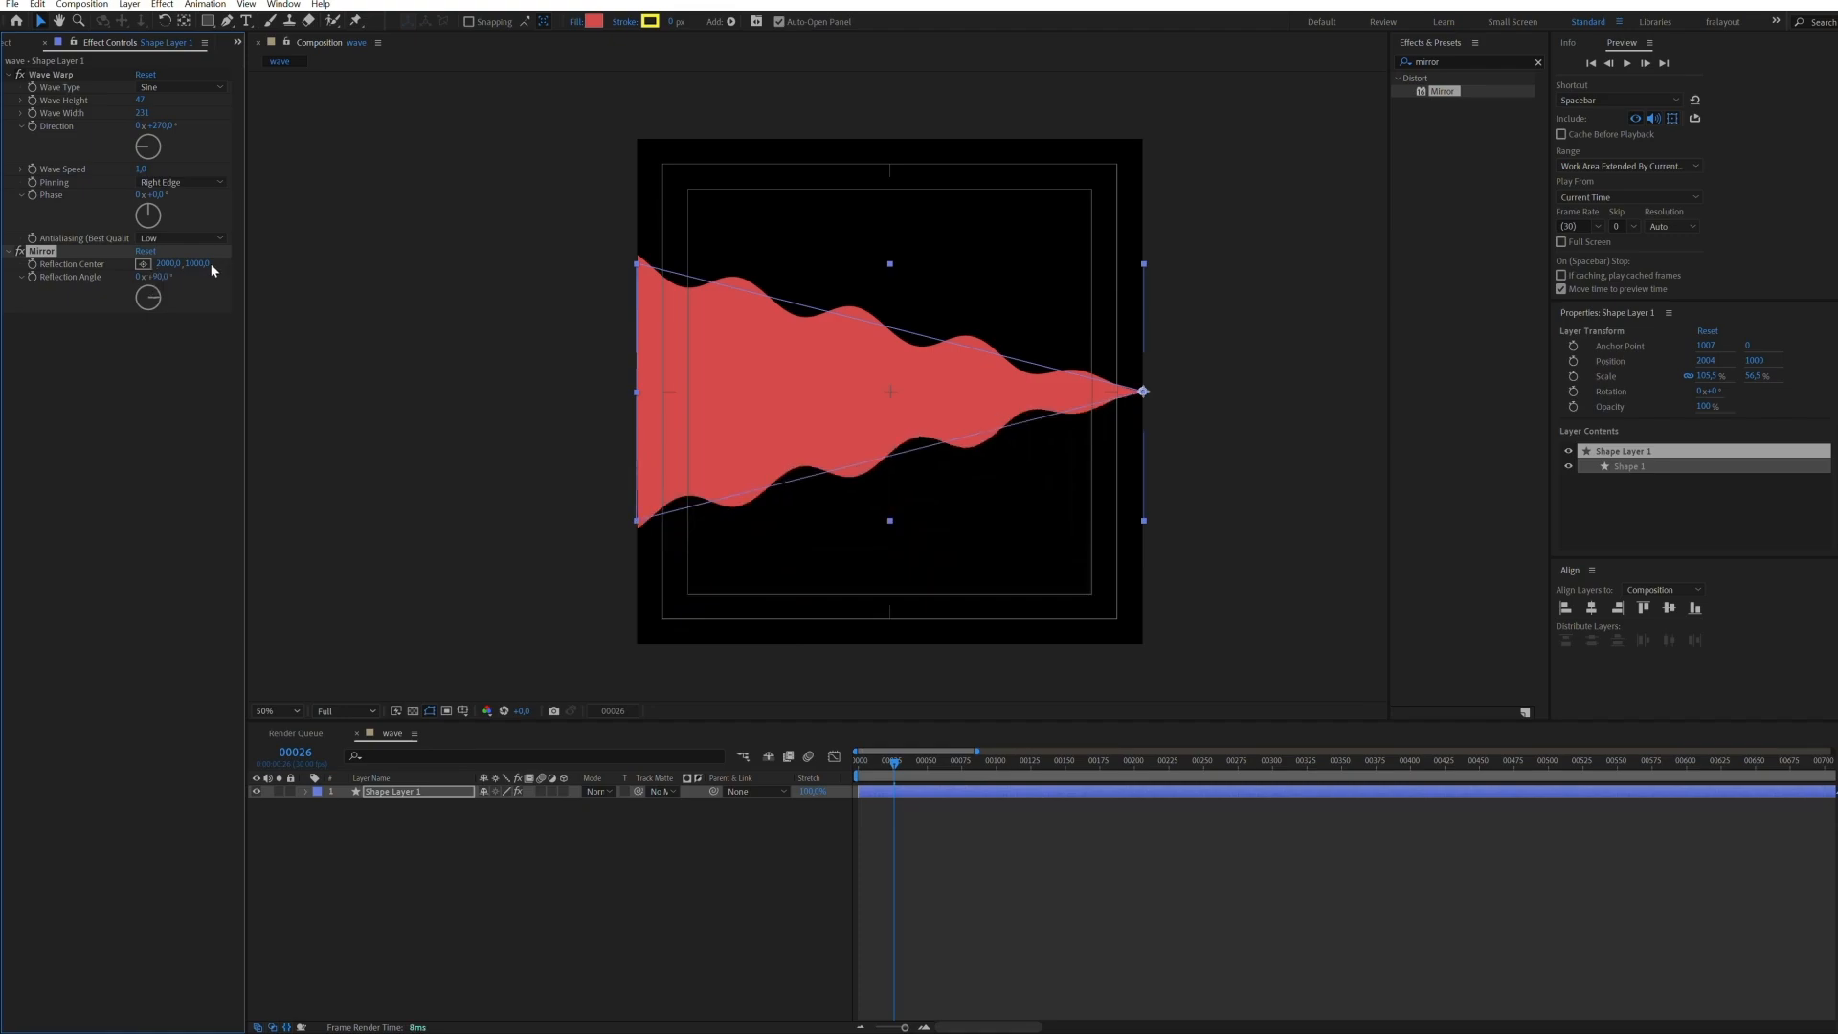
Play back the mirrored wave animation, restarting the preview from the first frame
click(963, 869)
key(space)
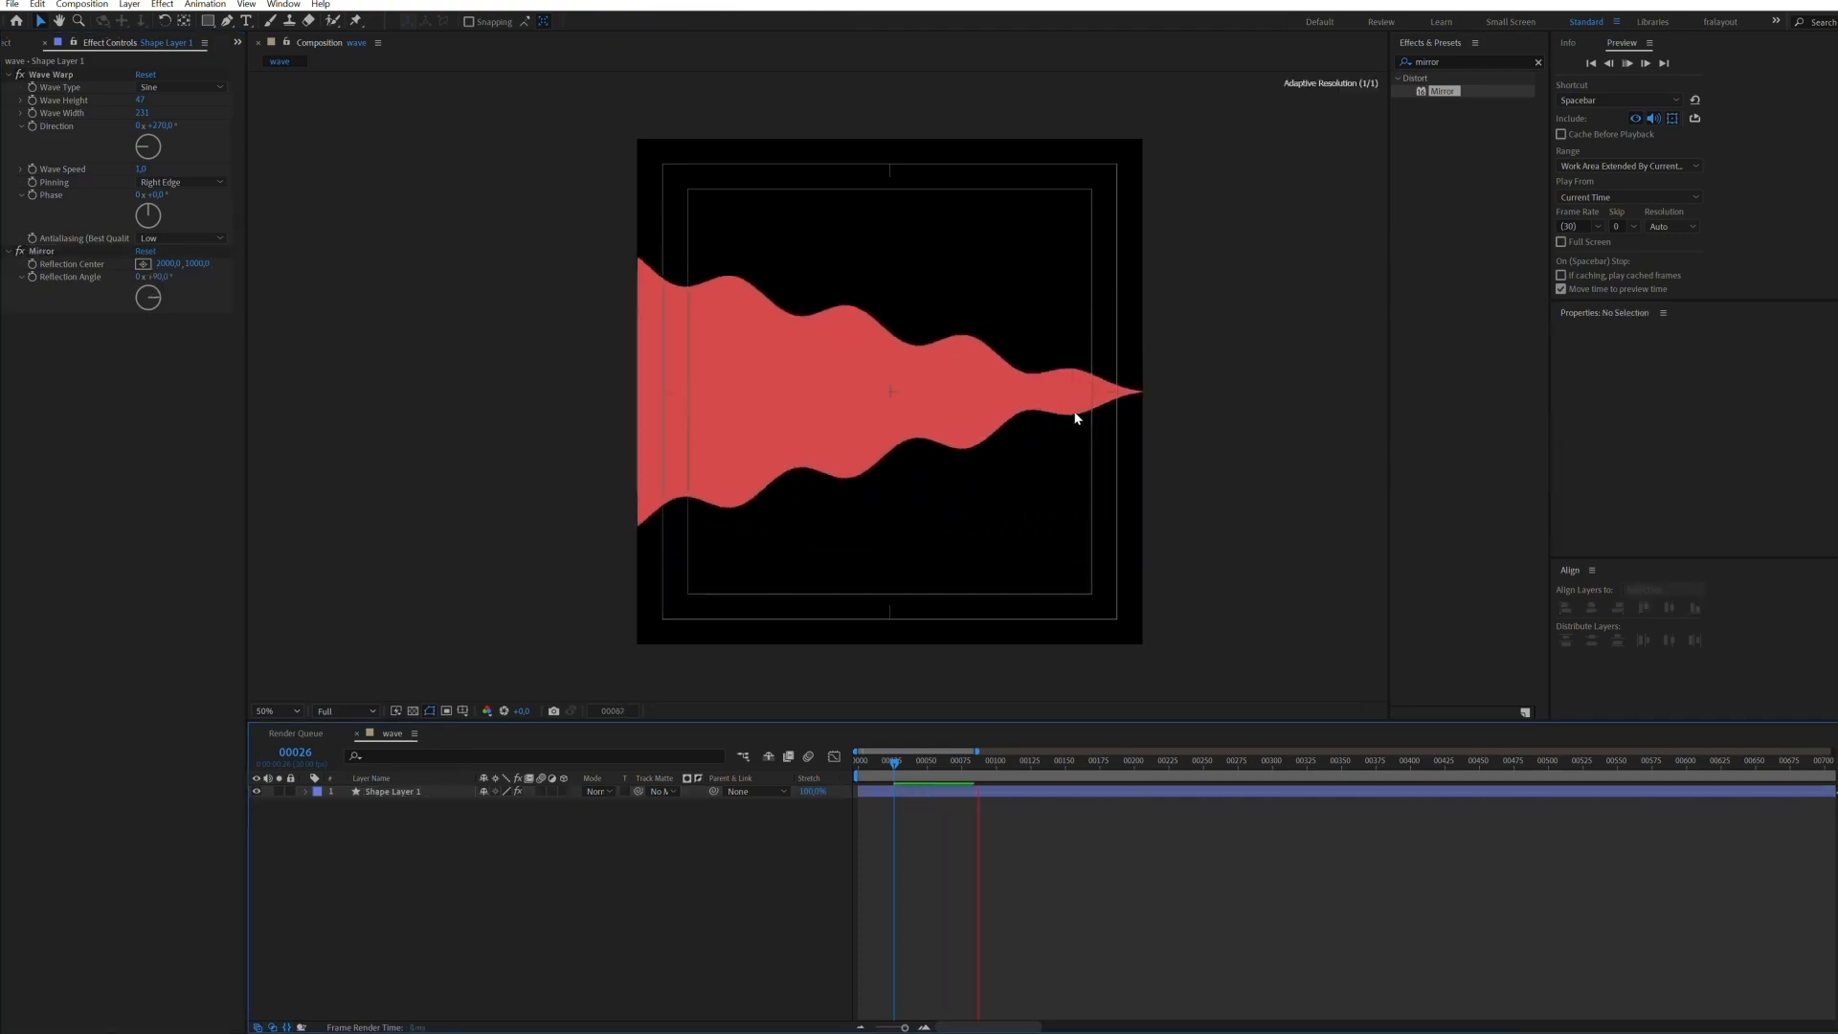
drag(1002, 764, 855, 764)
key(space)
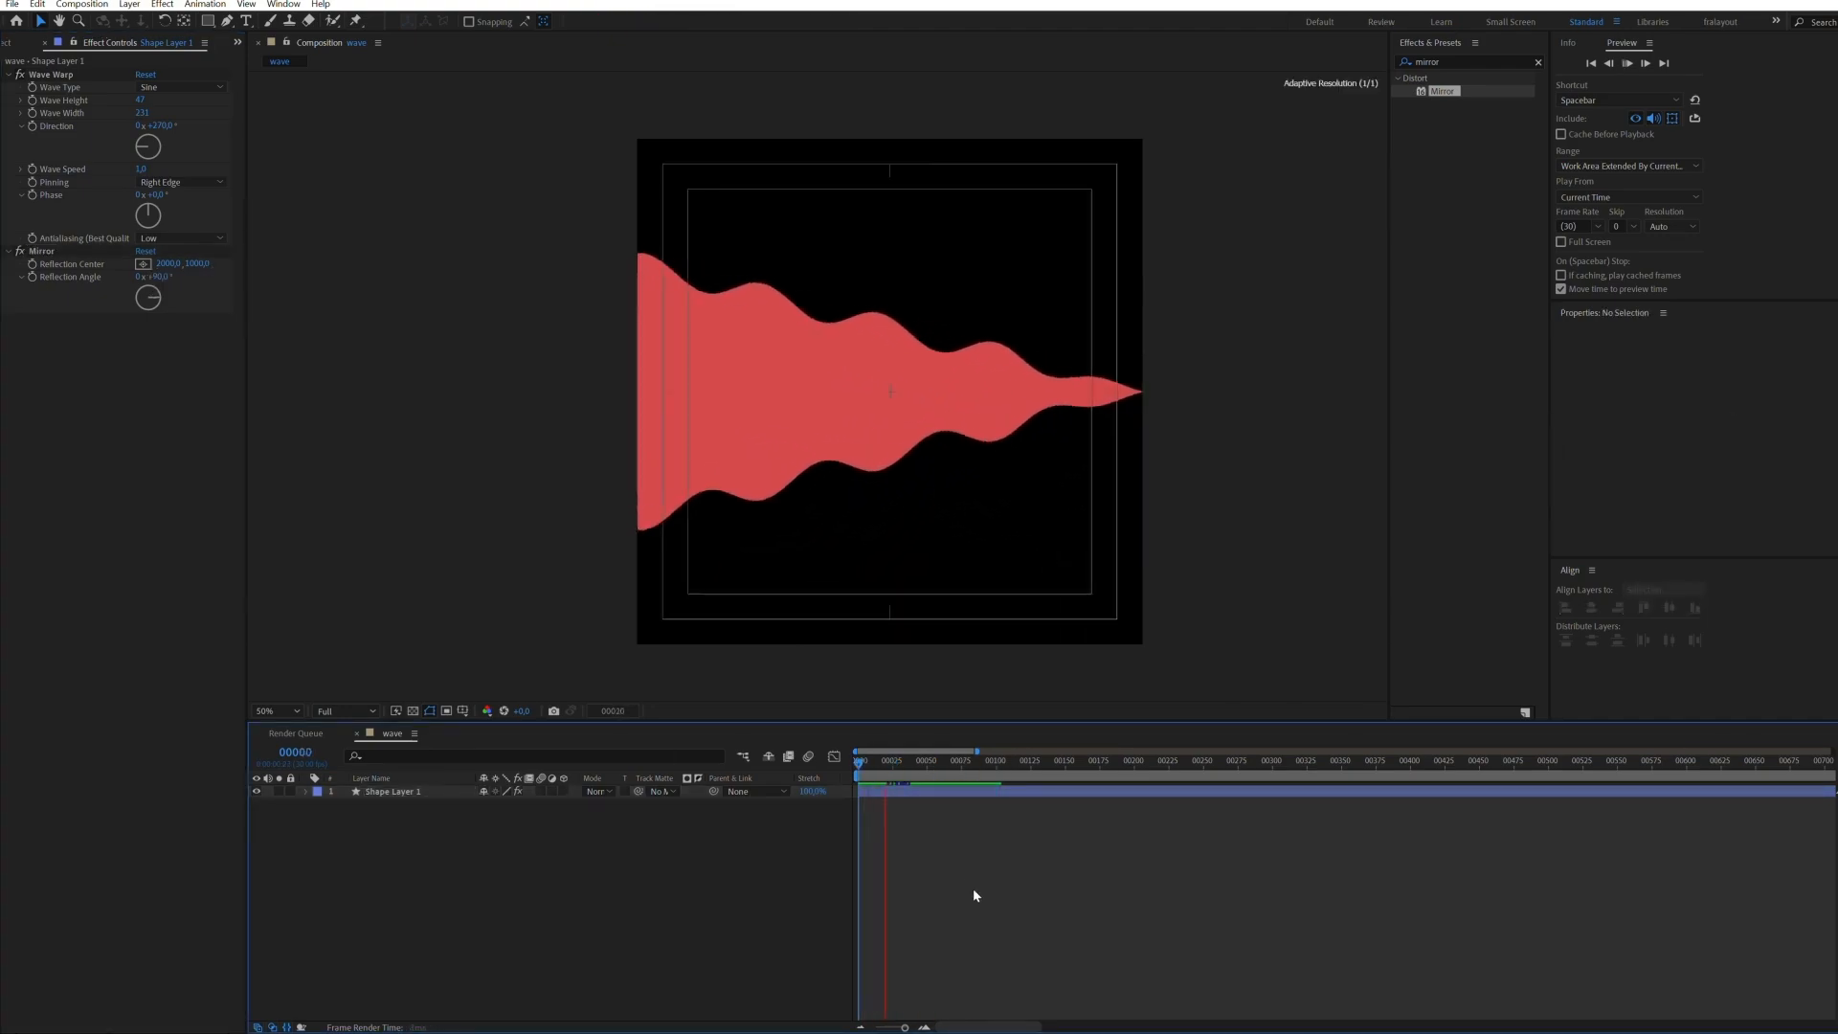
Move the Mirror effect from the wave shape layer onto a new adjustment layer above it
click(902, 791)
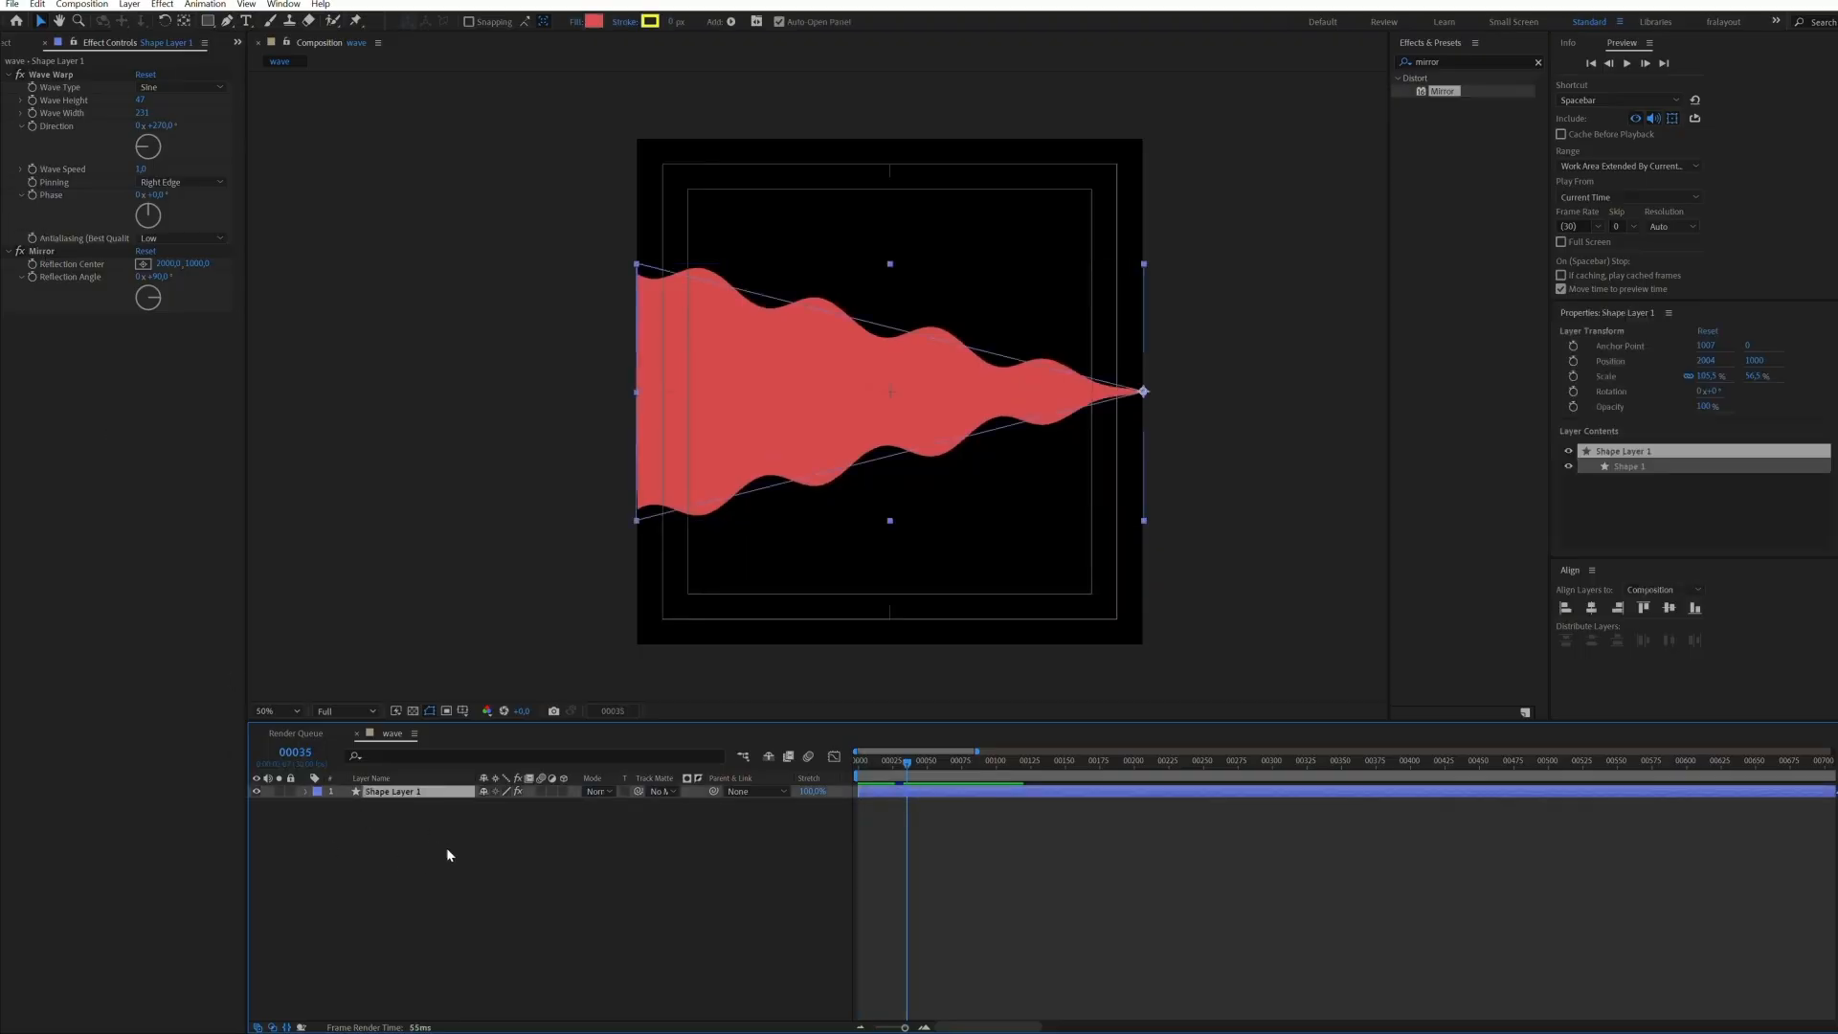
click(42, 251)
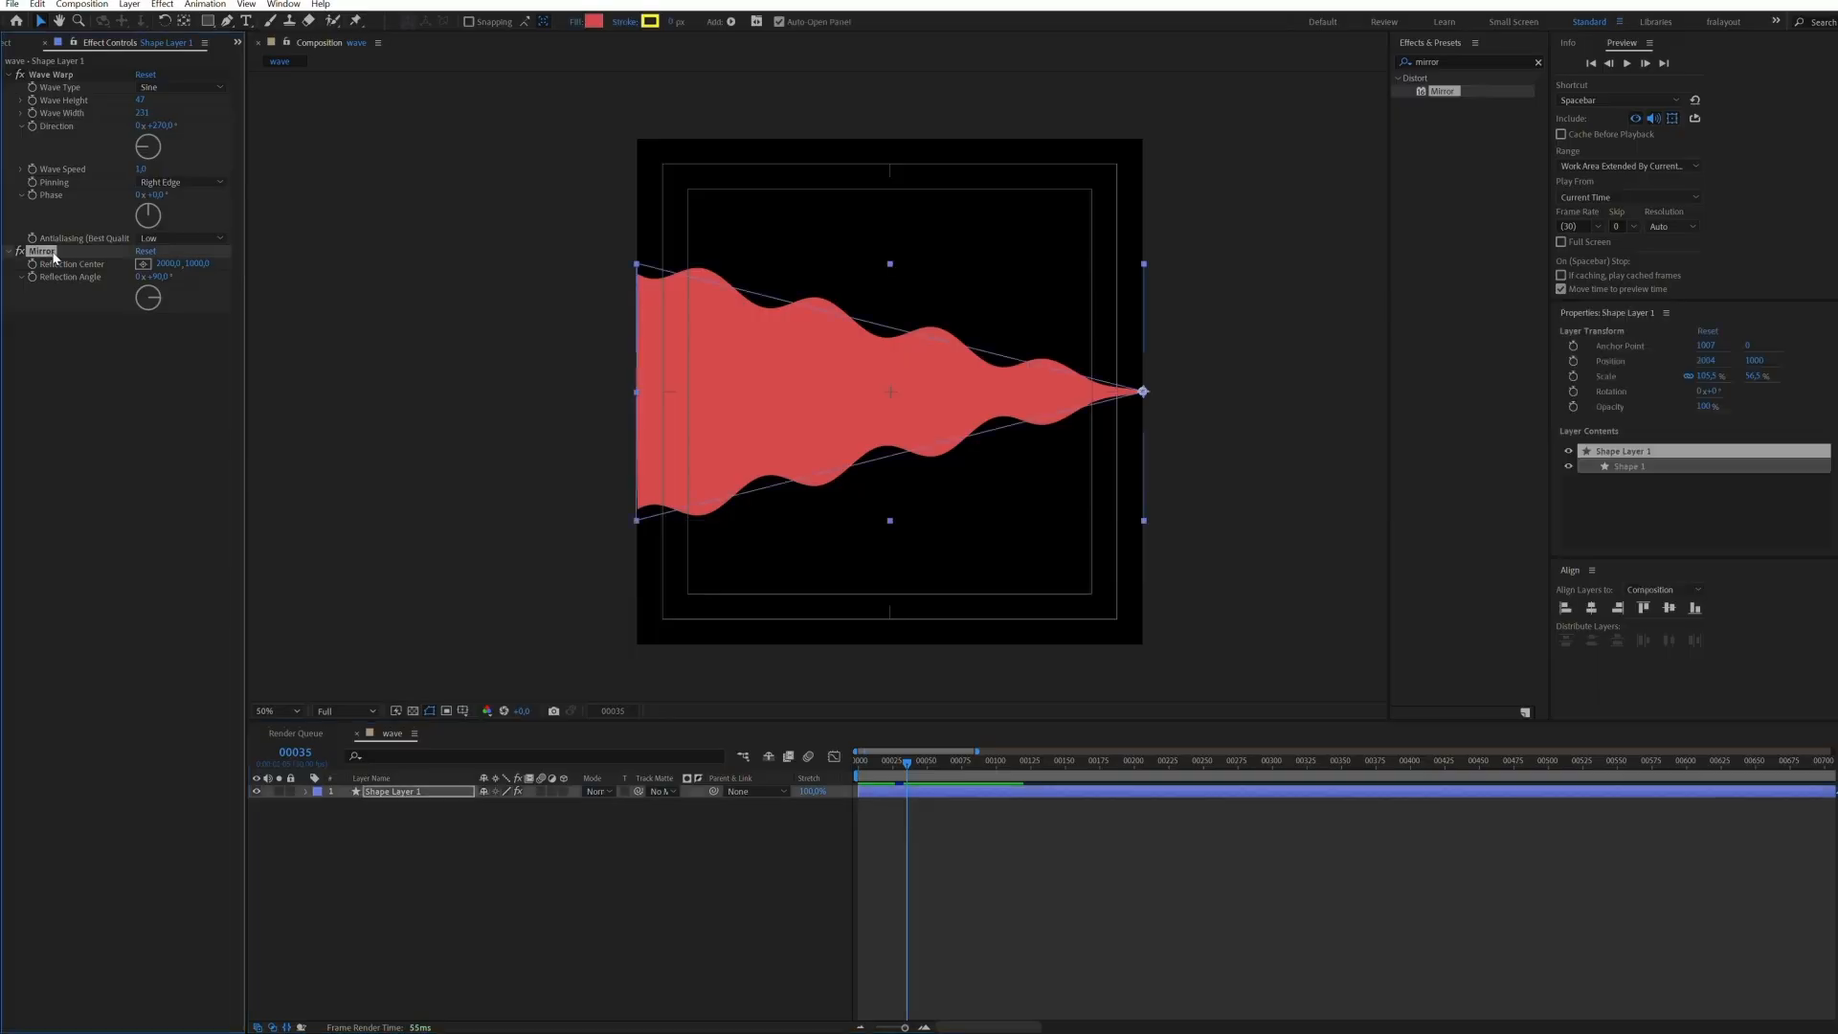
key(Delete)
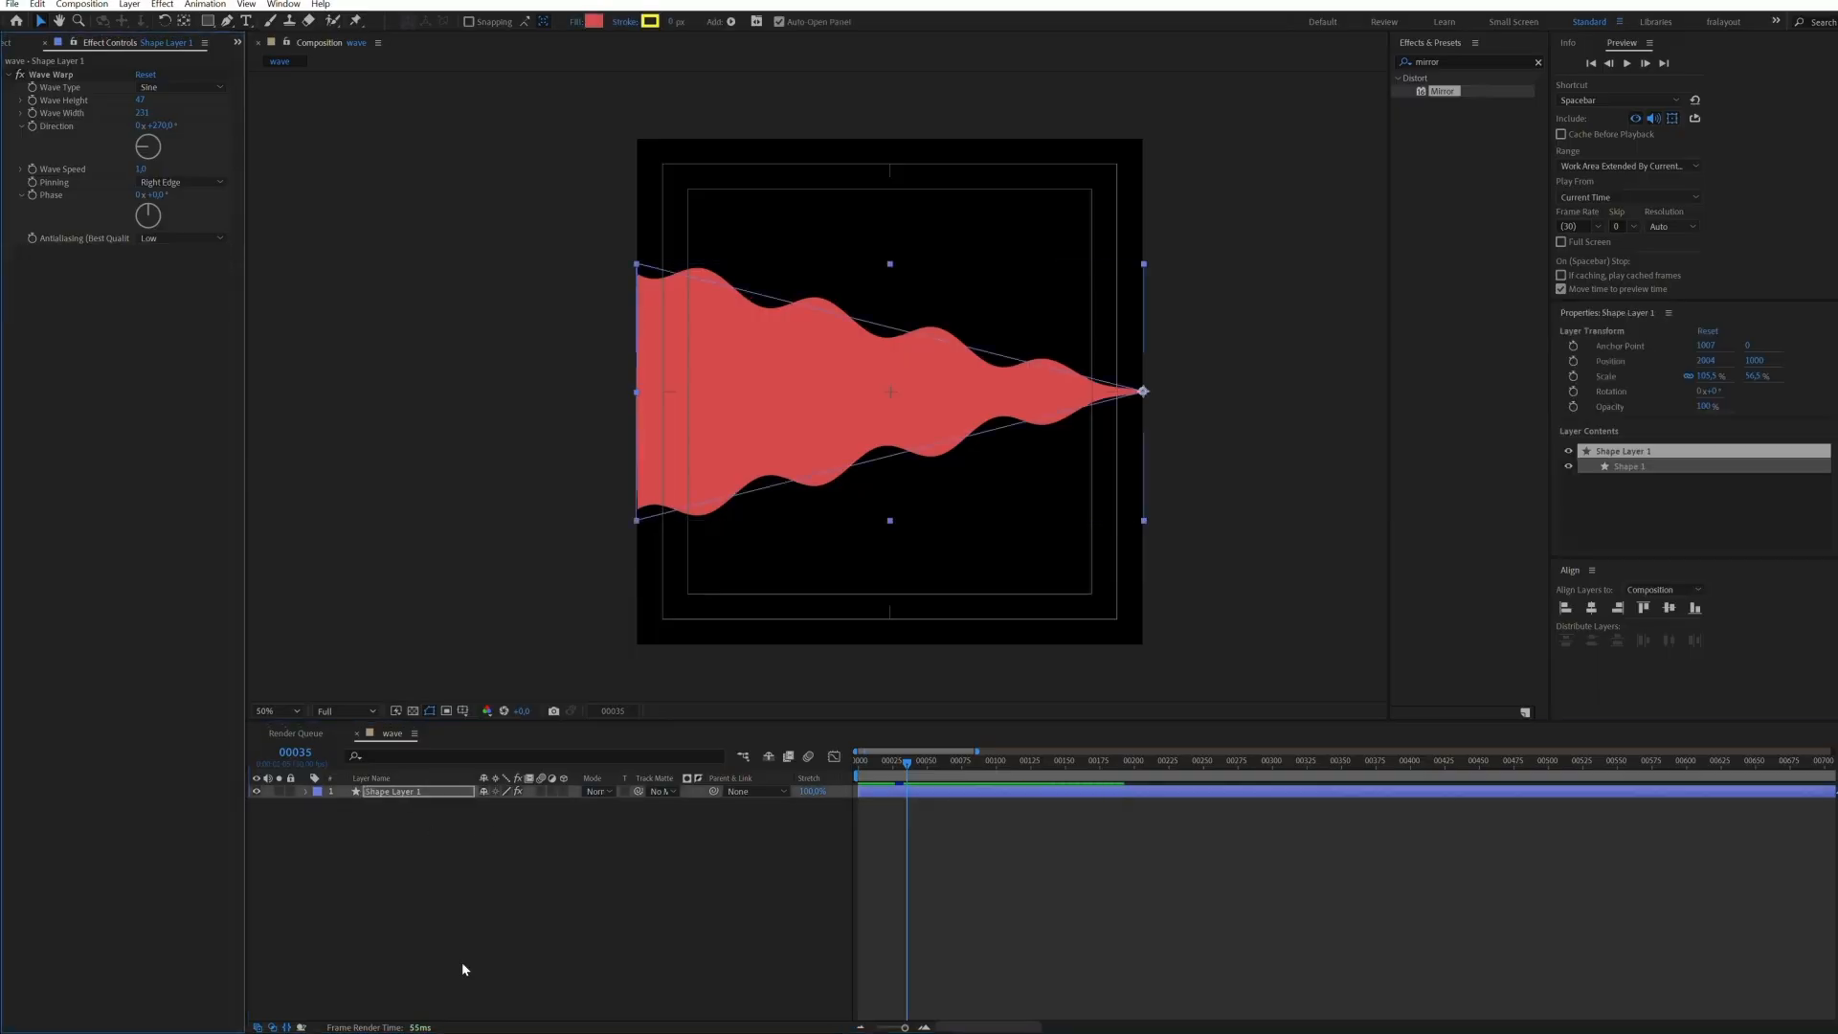
right_click(461, 708)
mouse_move(536, 713)
click(727, 846)
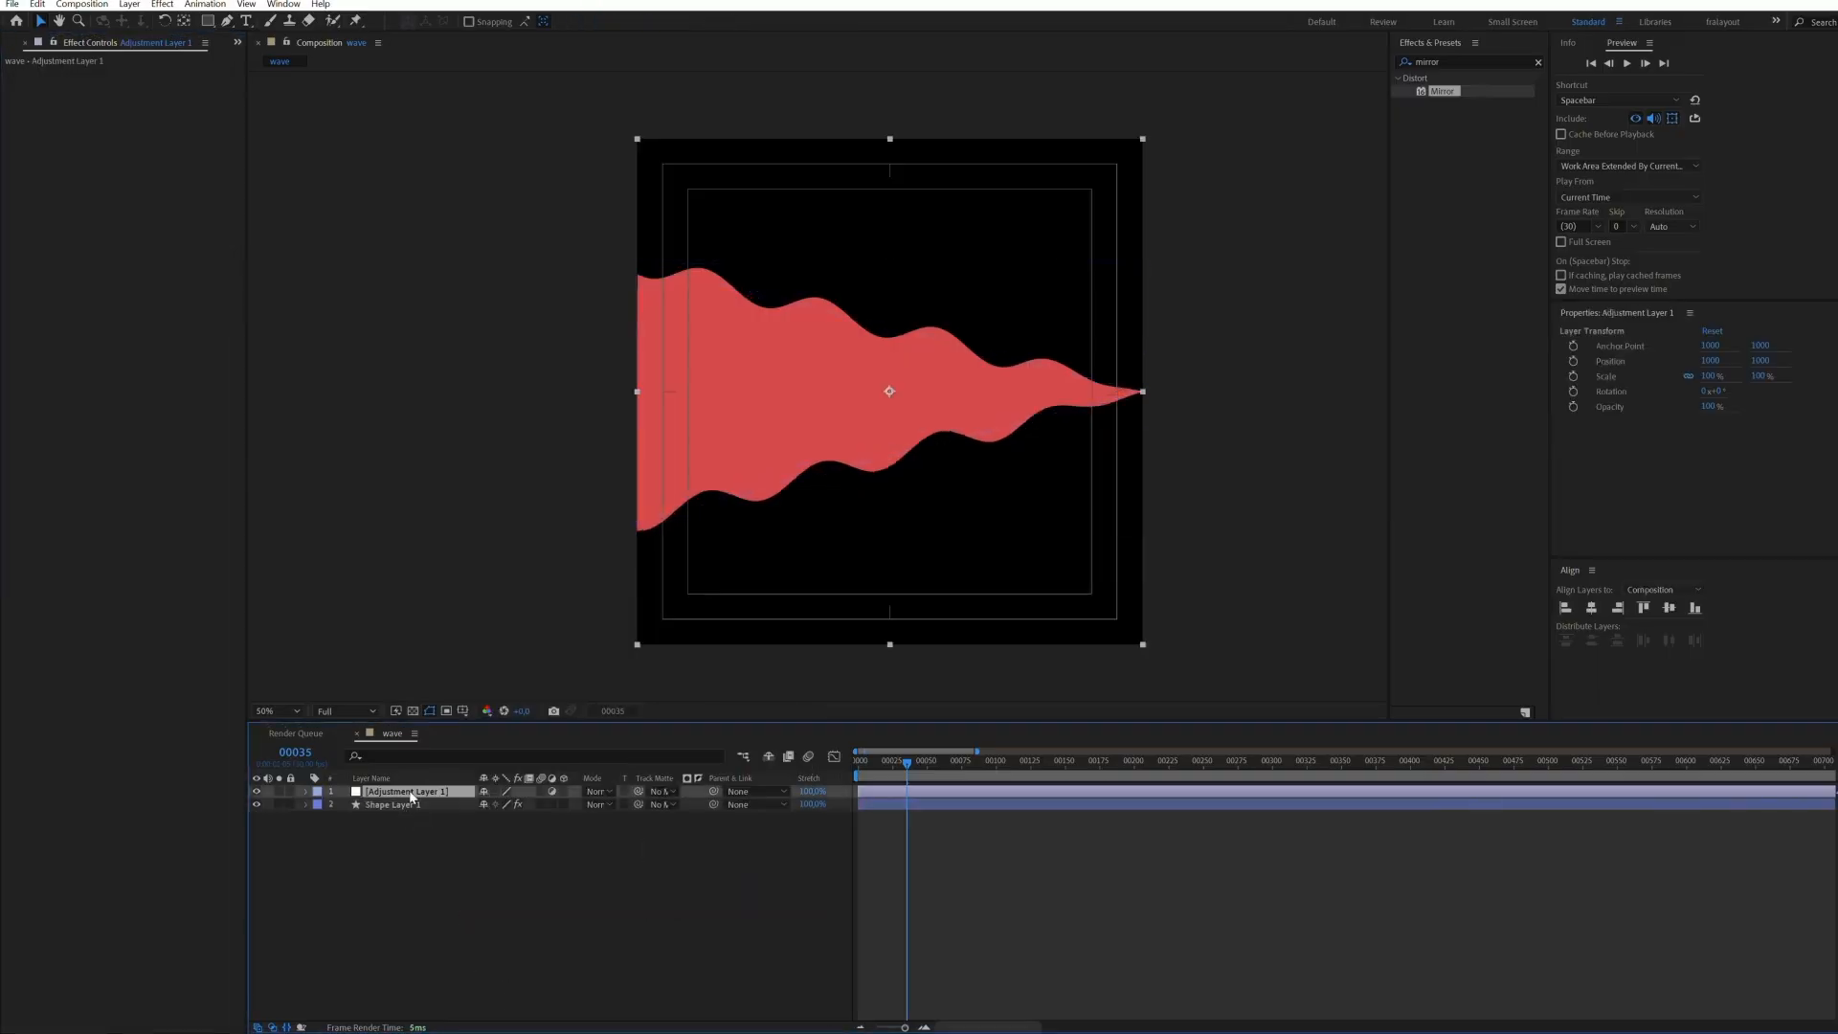
key(ctrl+v)
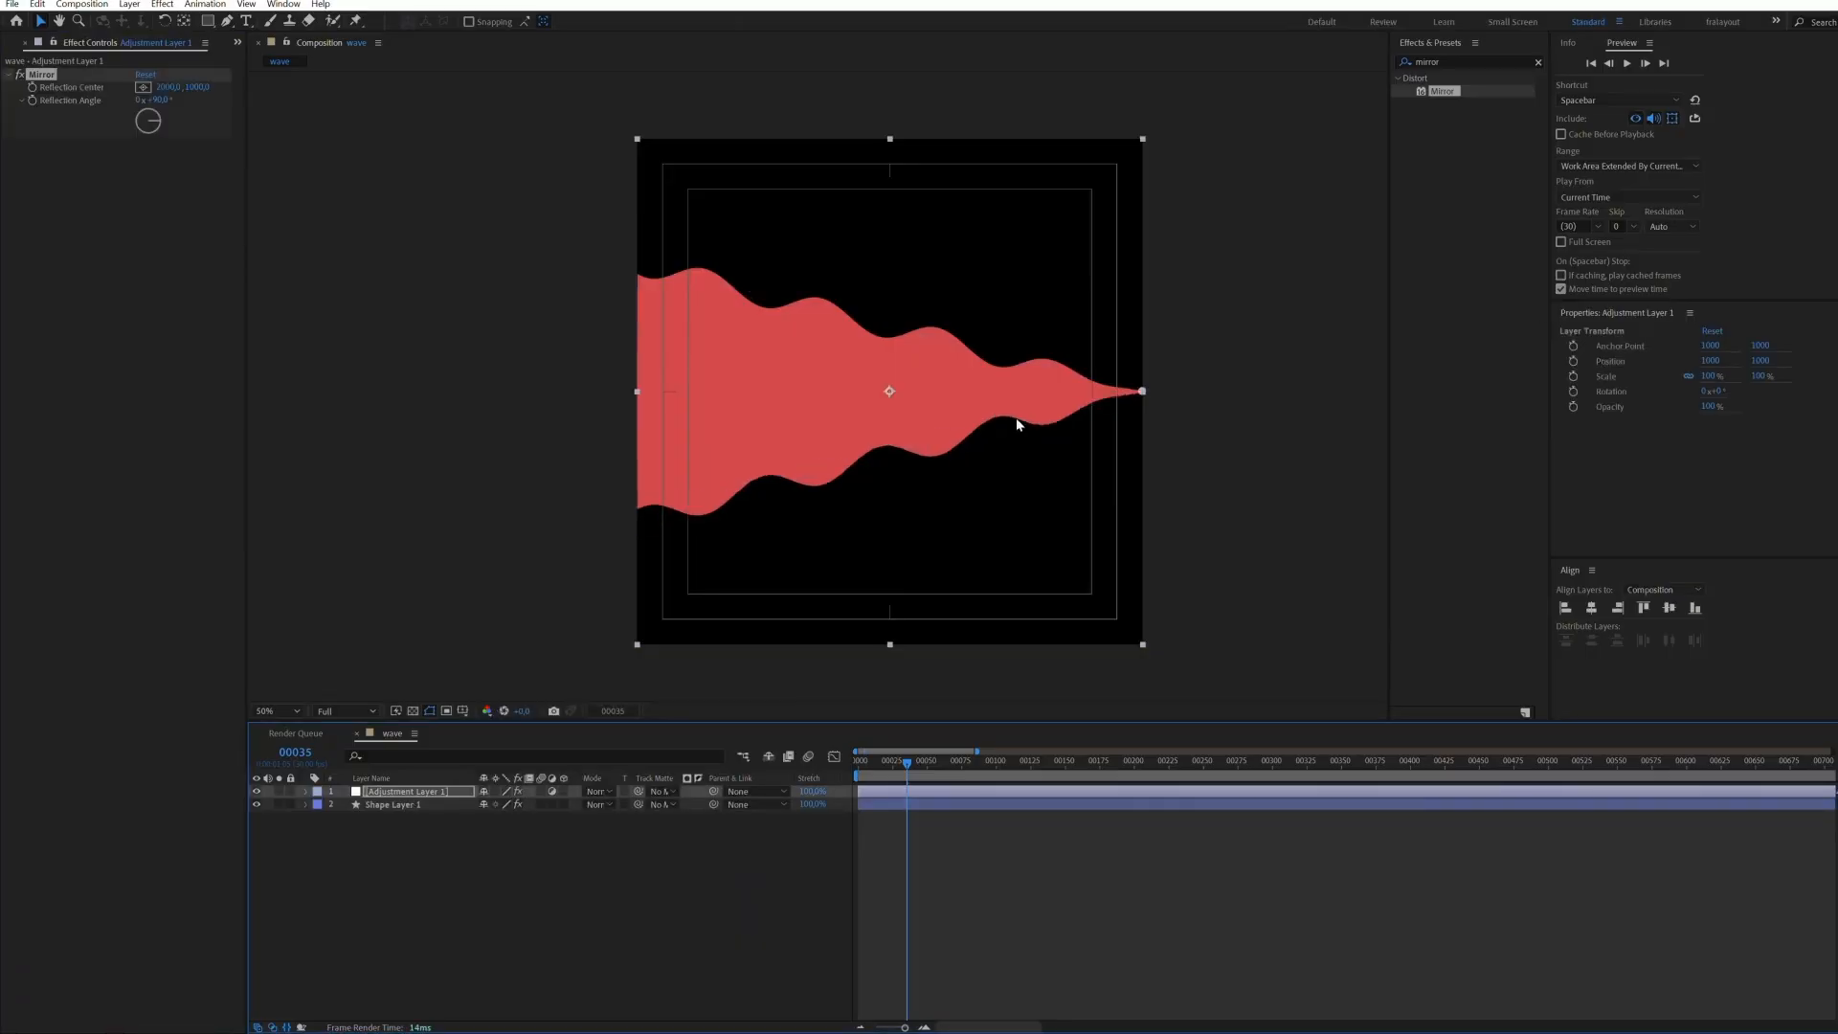
click(50, 77)
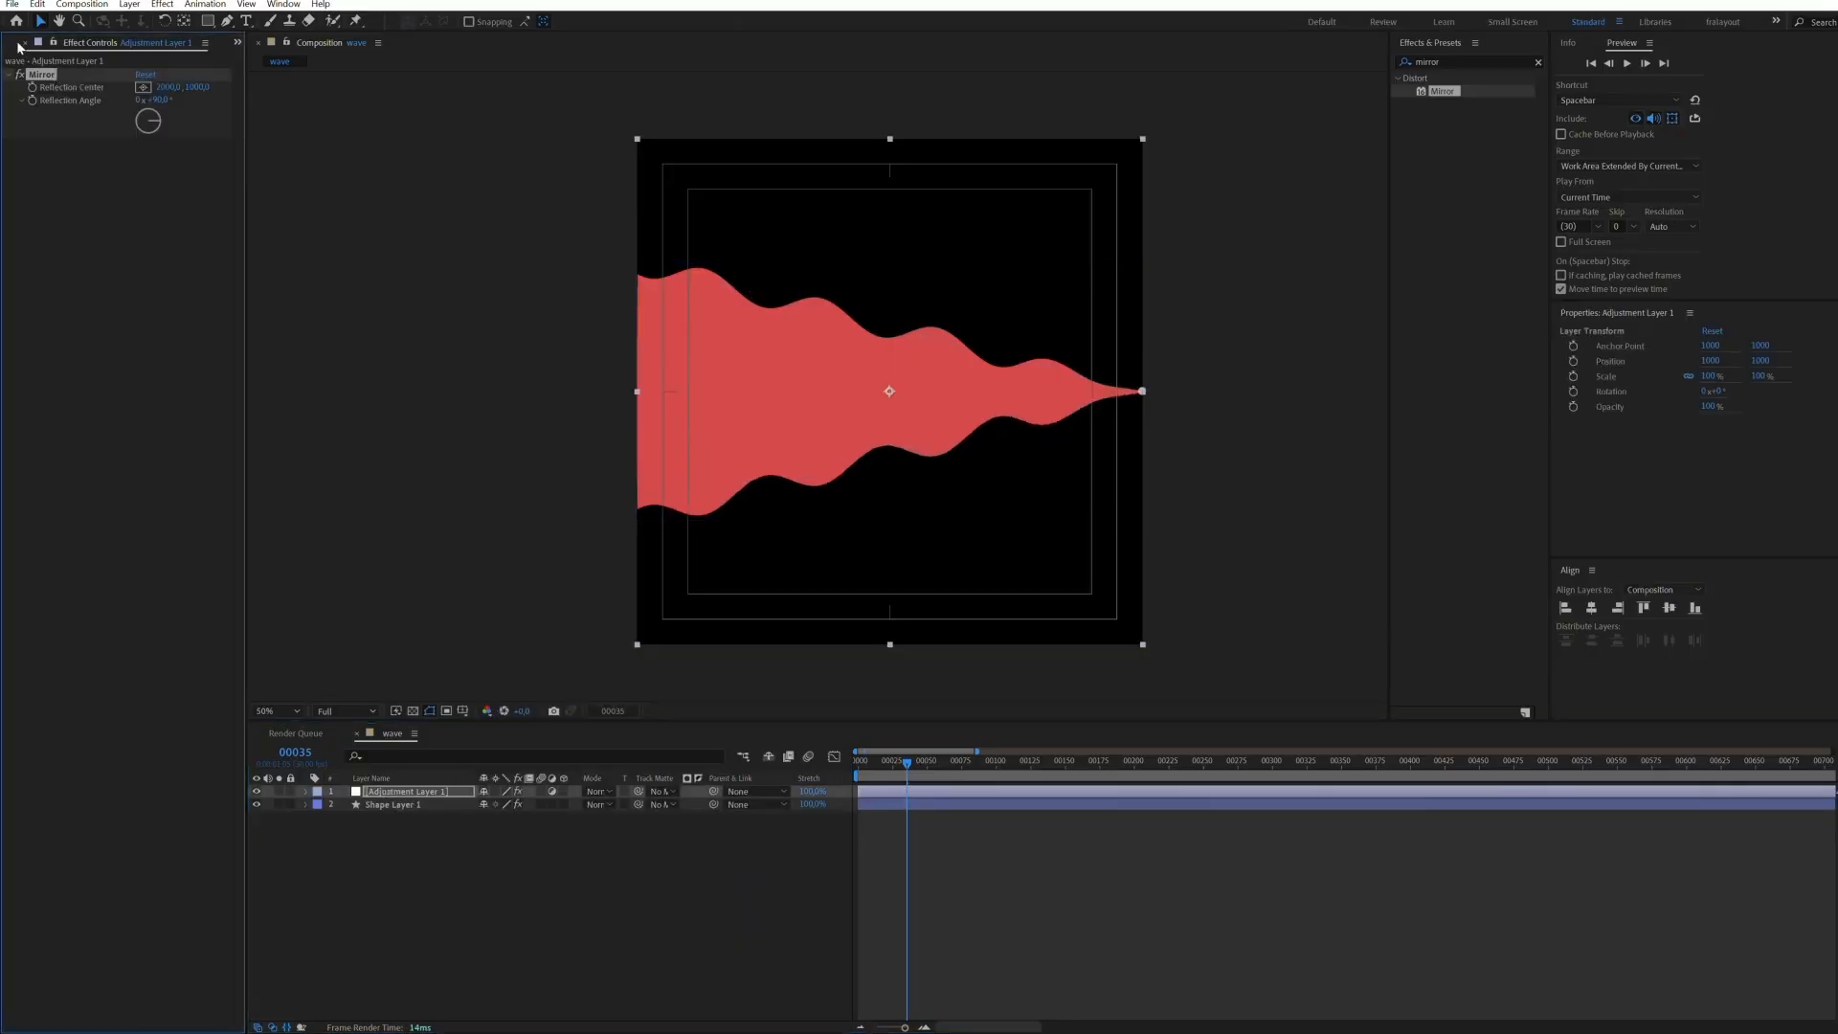
Check the shape layer's remaining Wave Warp effect and preview the wave mirrored through the adjustment layer
click(409, 804)
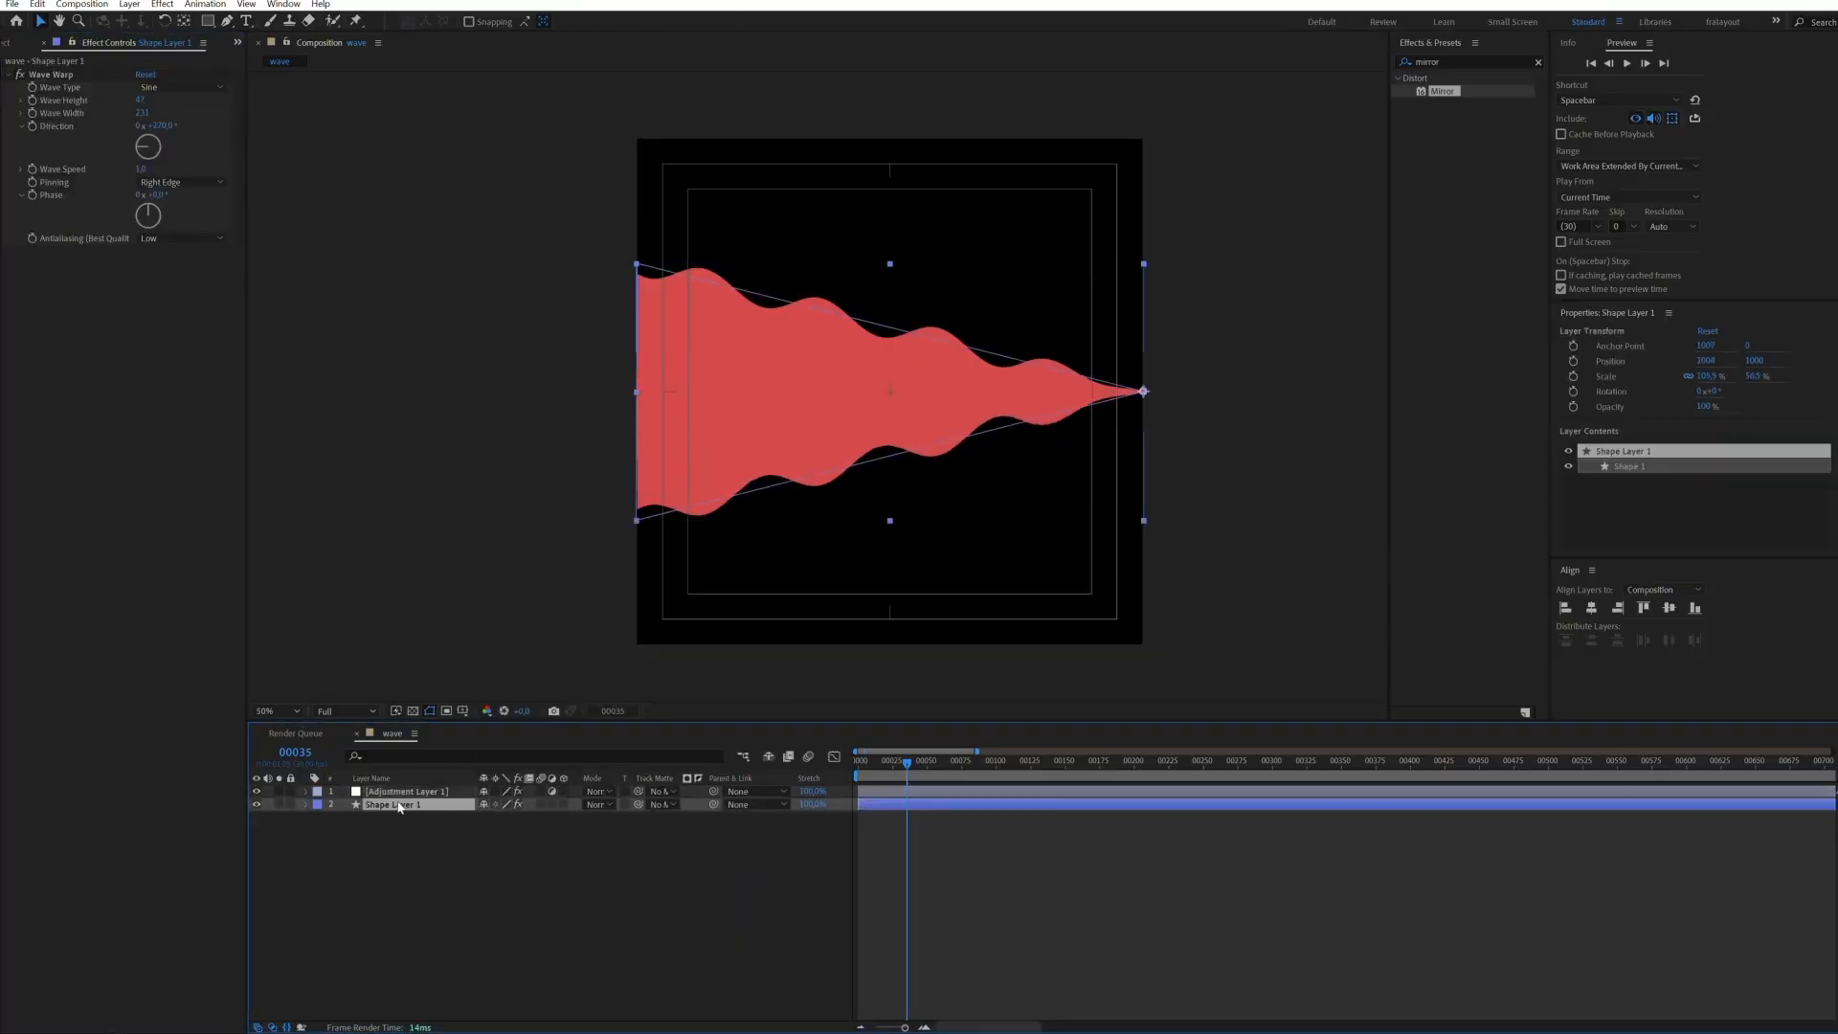
click(7, 76)
click(21, 76)
click(21, 75)
click(1005, 854)
key(space)
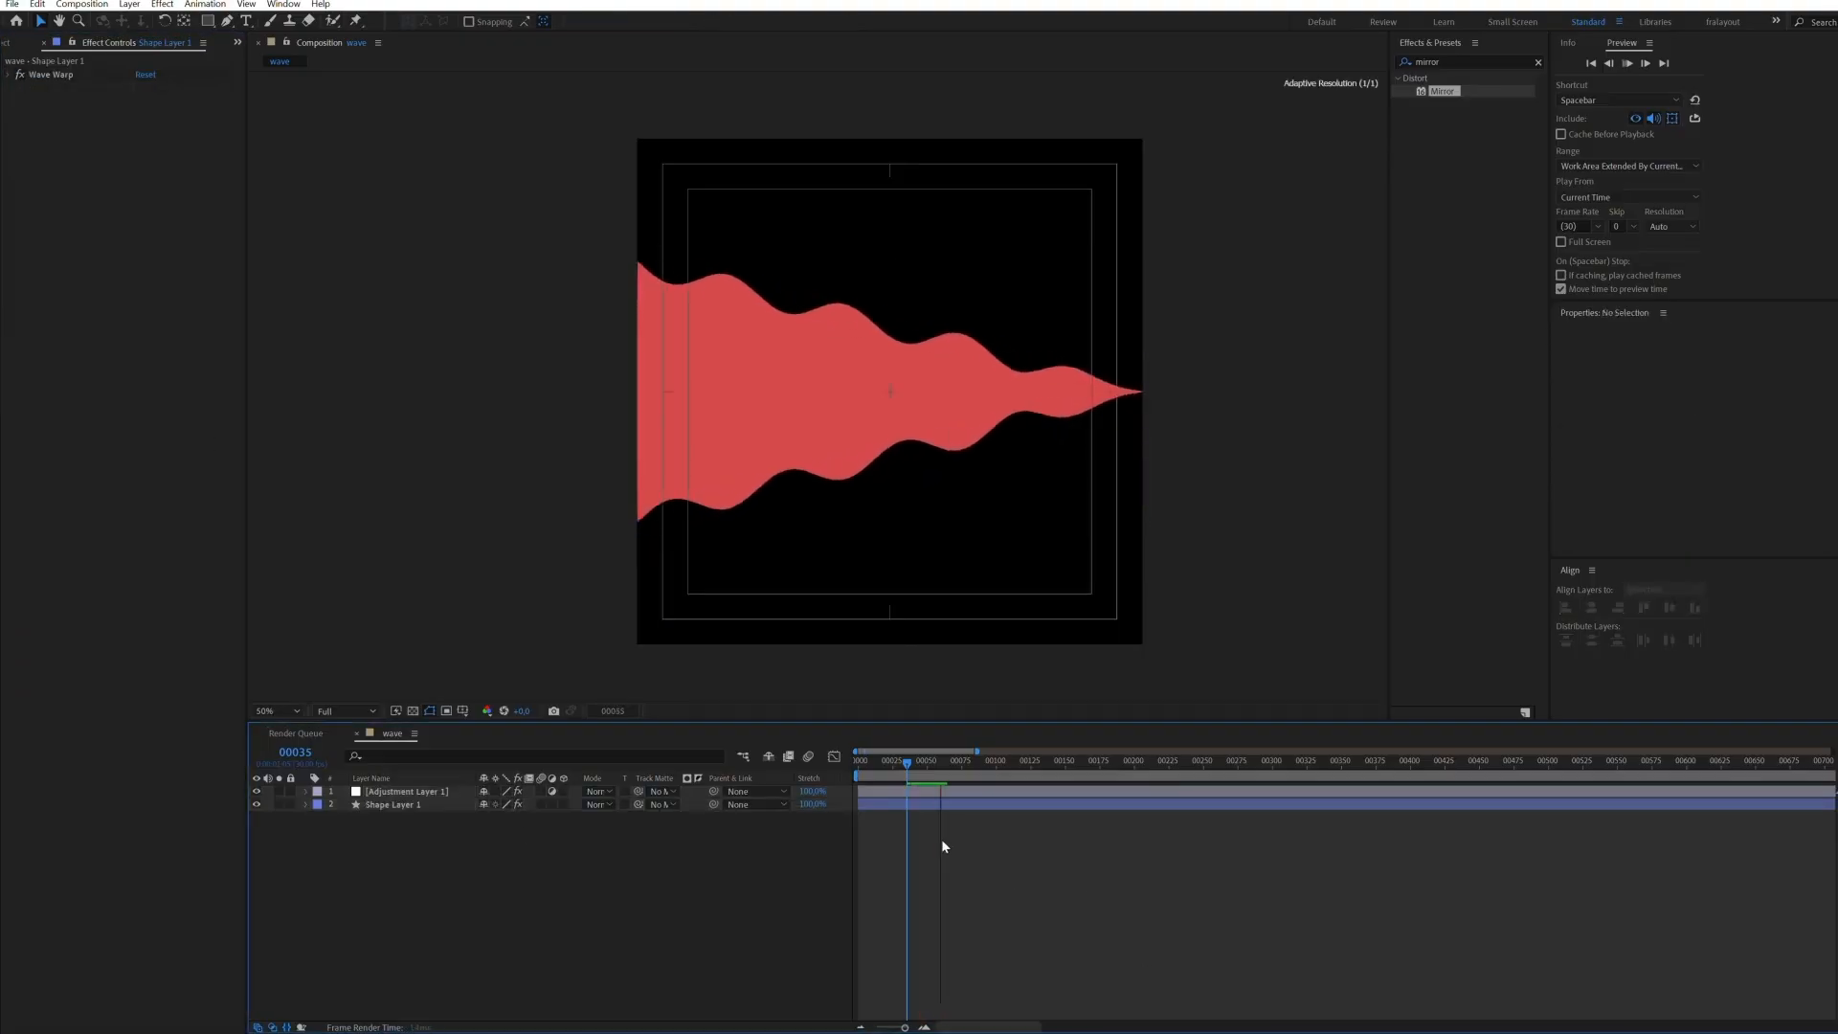
key(space)
Duplicate the red wave layer and scale the copy up to about 75% height around its tip
click(421, 805)
key(ctrl+d)
drag(639, 523, 641, 563)
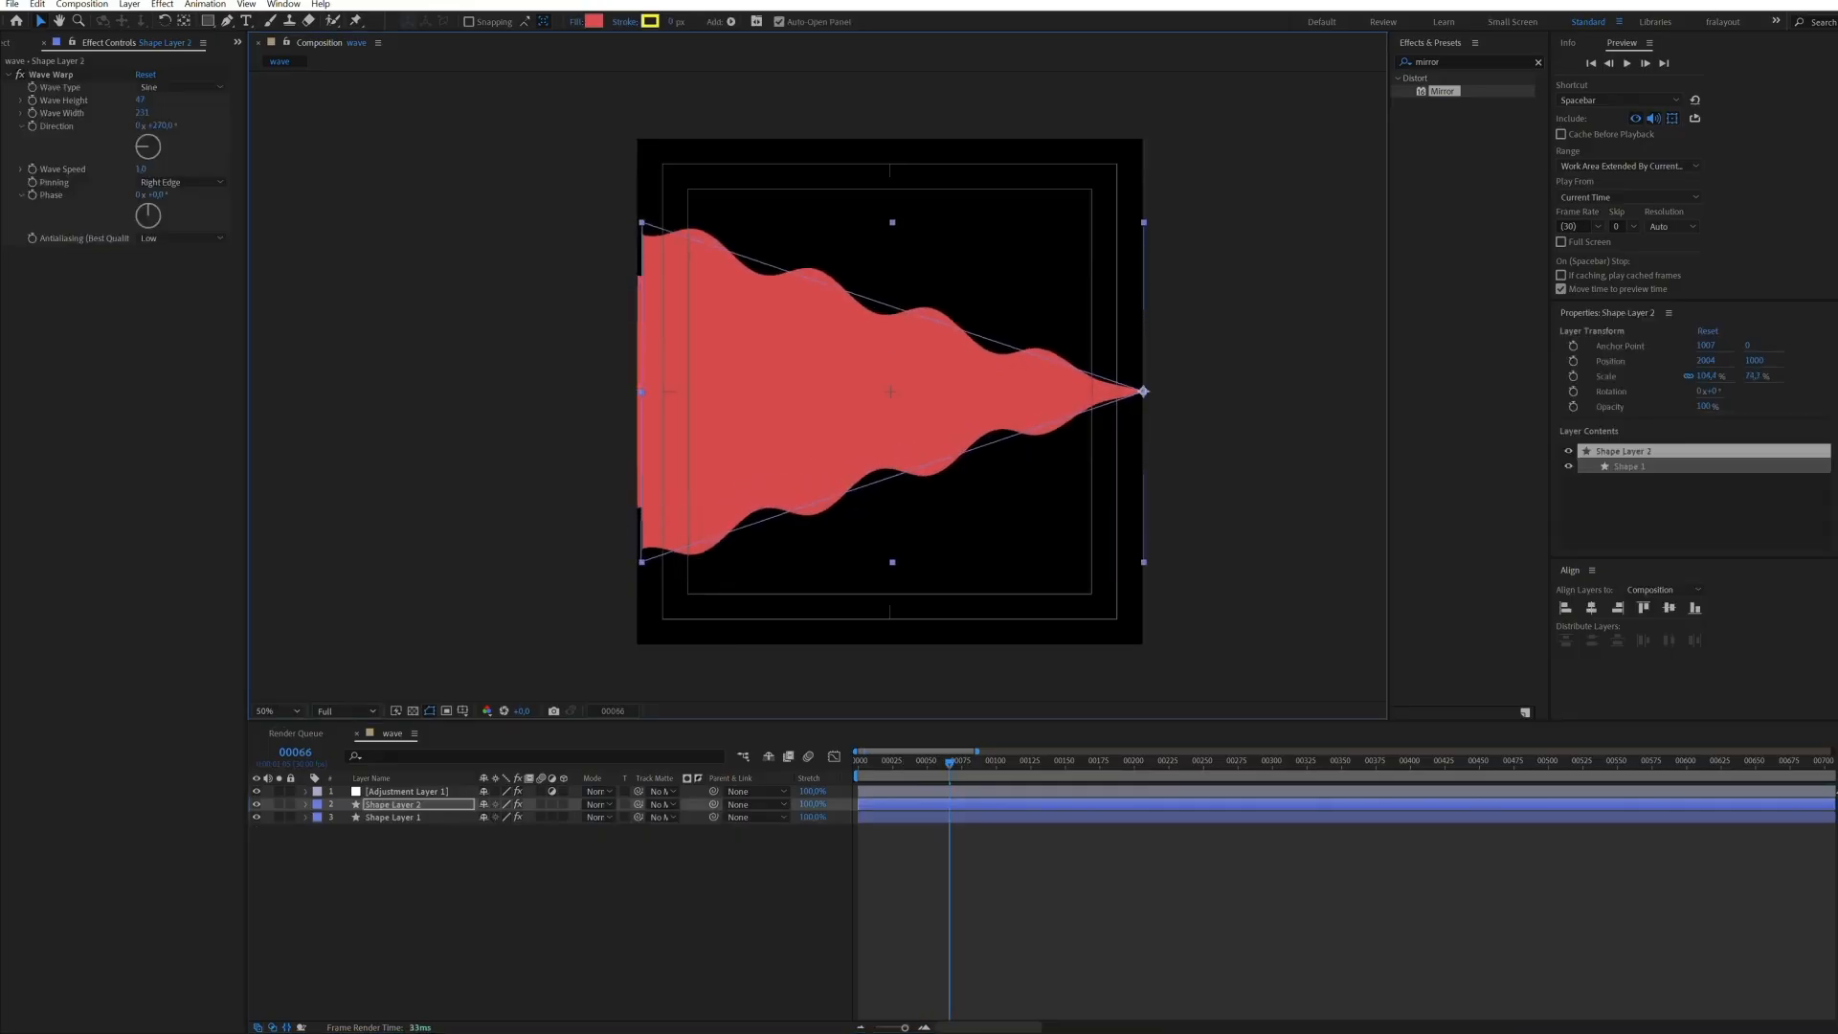
Change the larger copy's fill to light grey and widen it to about 107% so it covers the canvas edge
click(594, 21)
text(FFFFFF)
drag(121, 663, 77, 647)
click(447, 604)
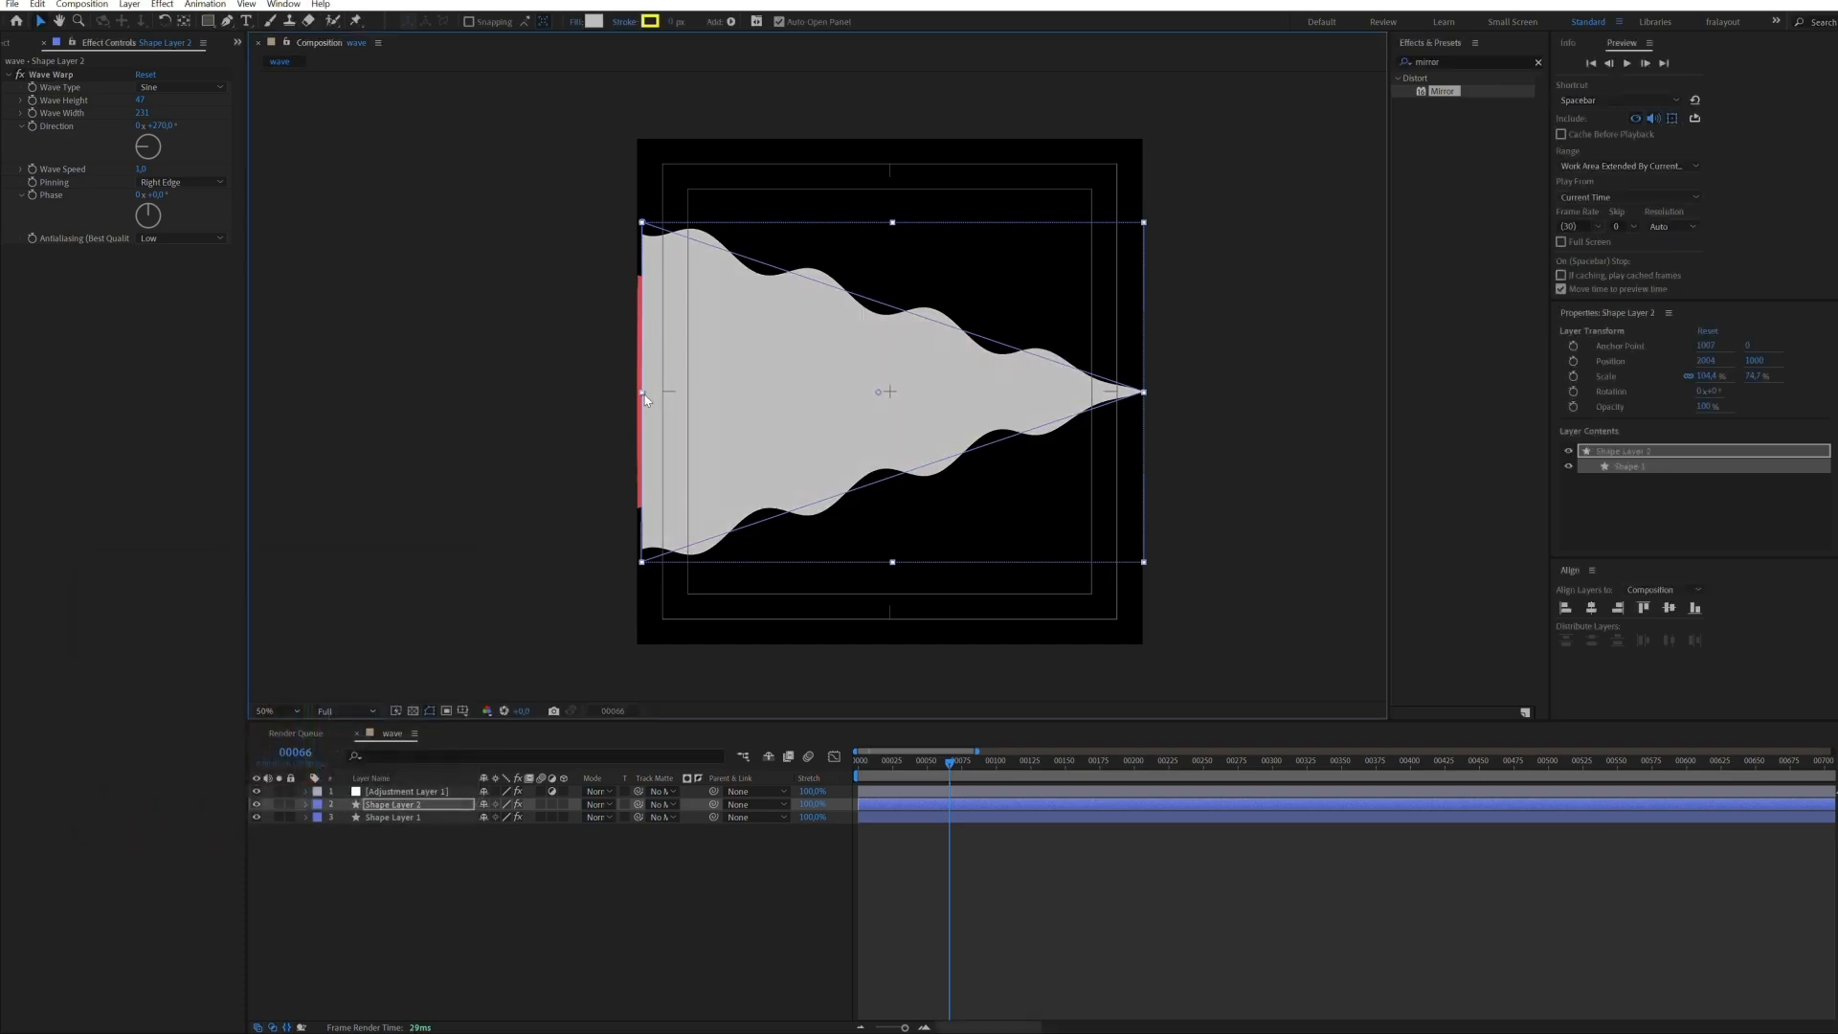
drag(642, 394, 632, 397)
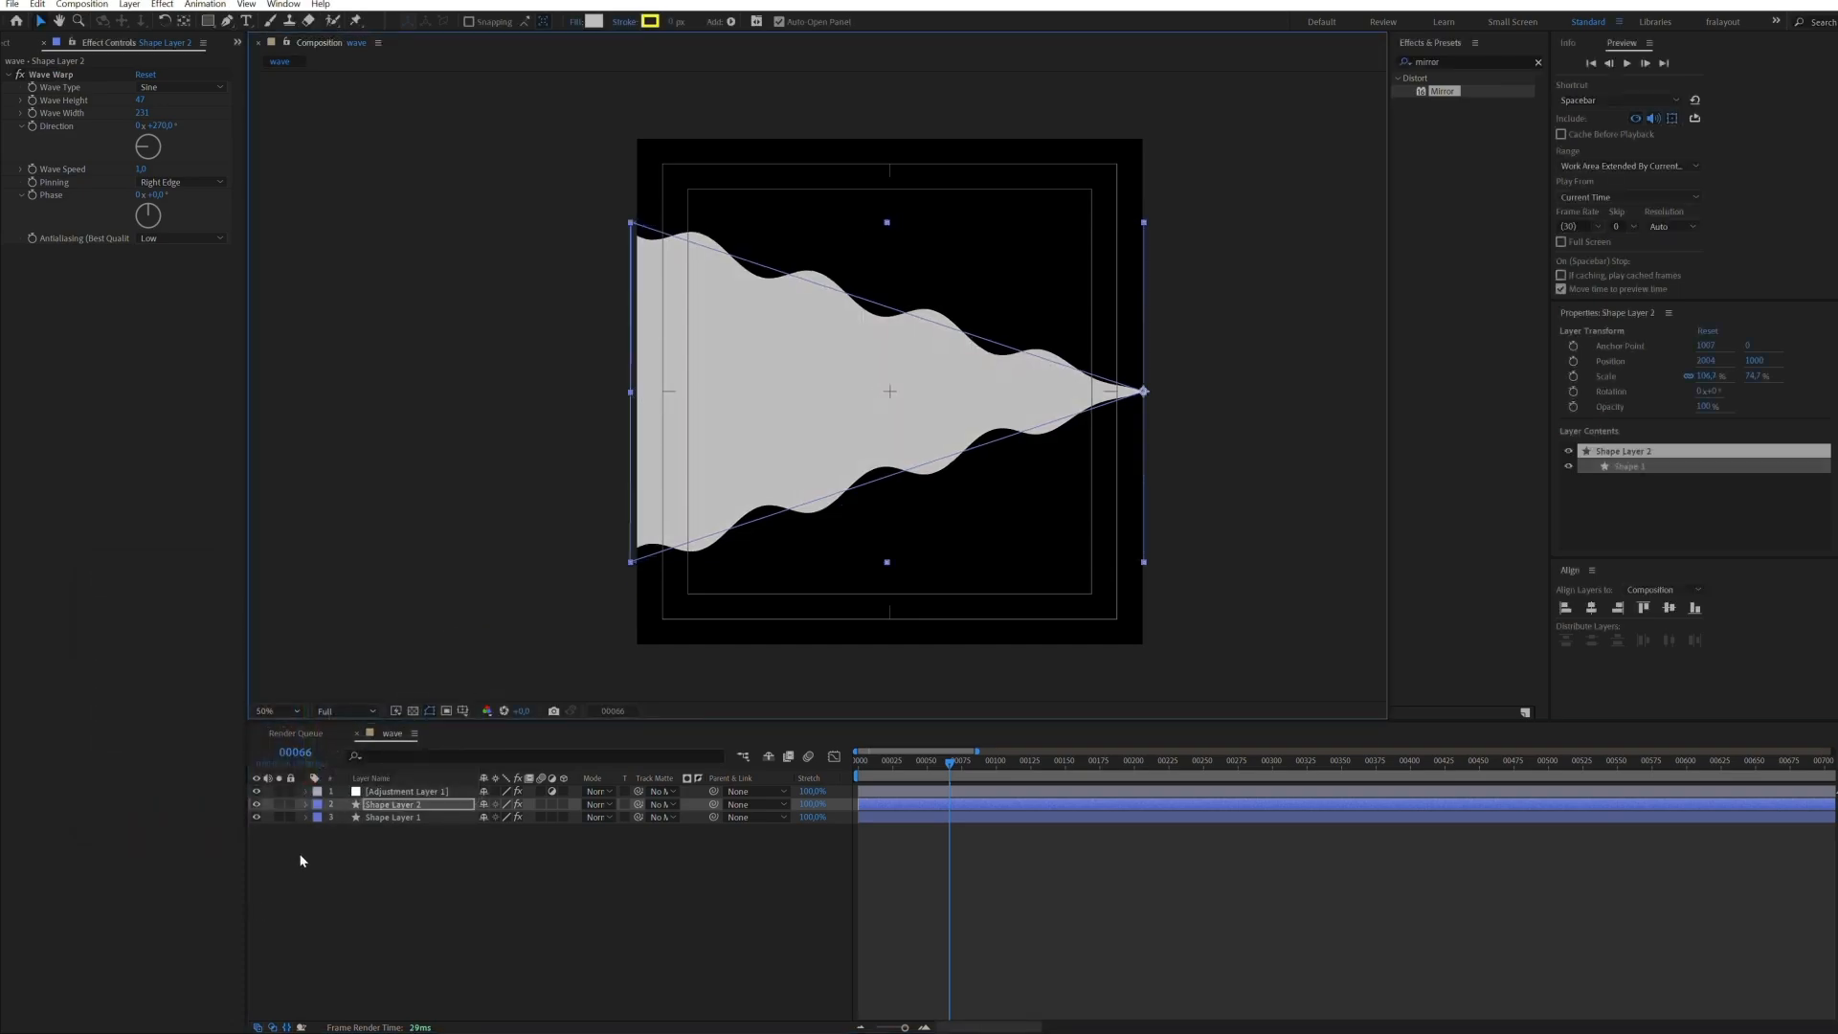
Place the grey wave beneath the red one and set its Wave Warp height to about 57 and width to about 306
key(ctrl+bracketleft)
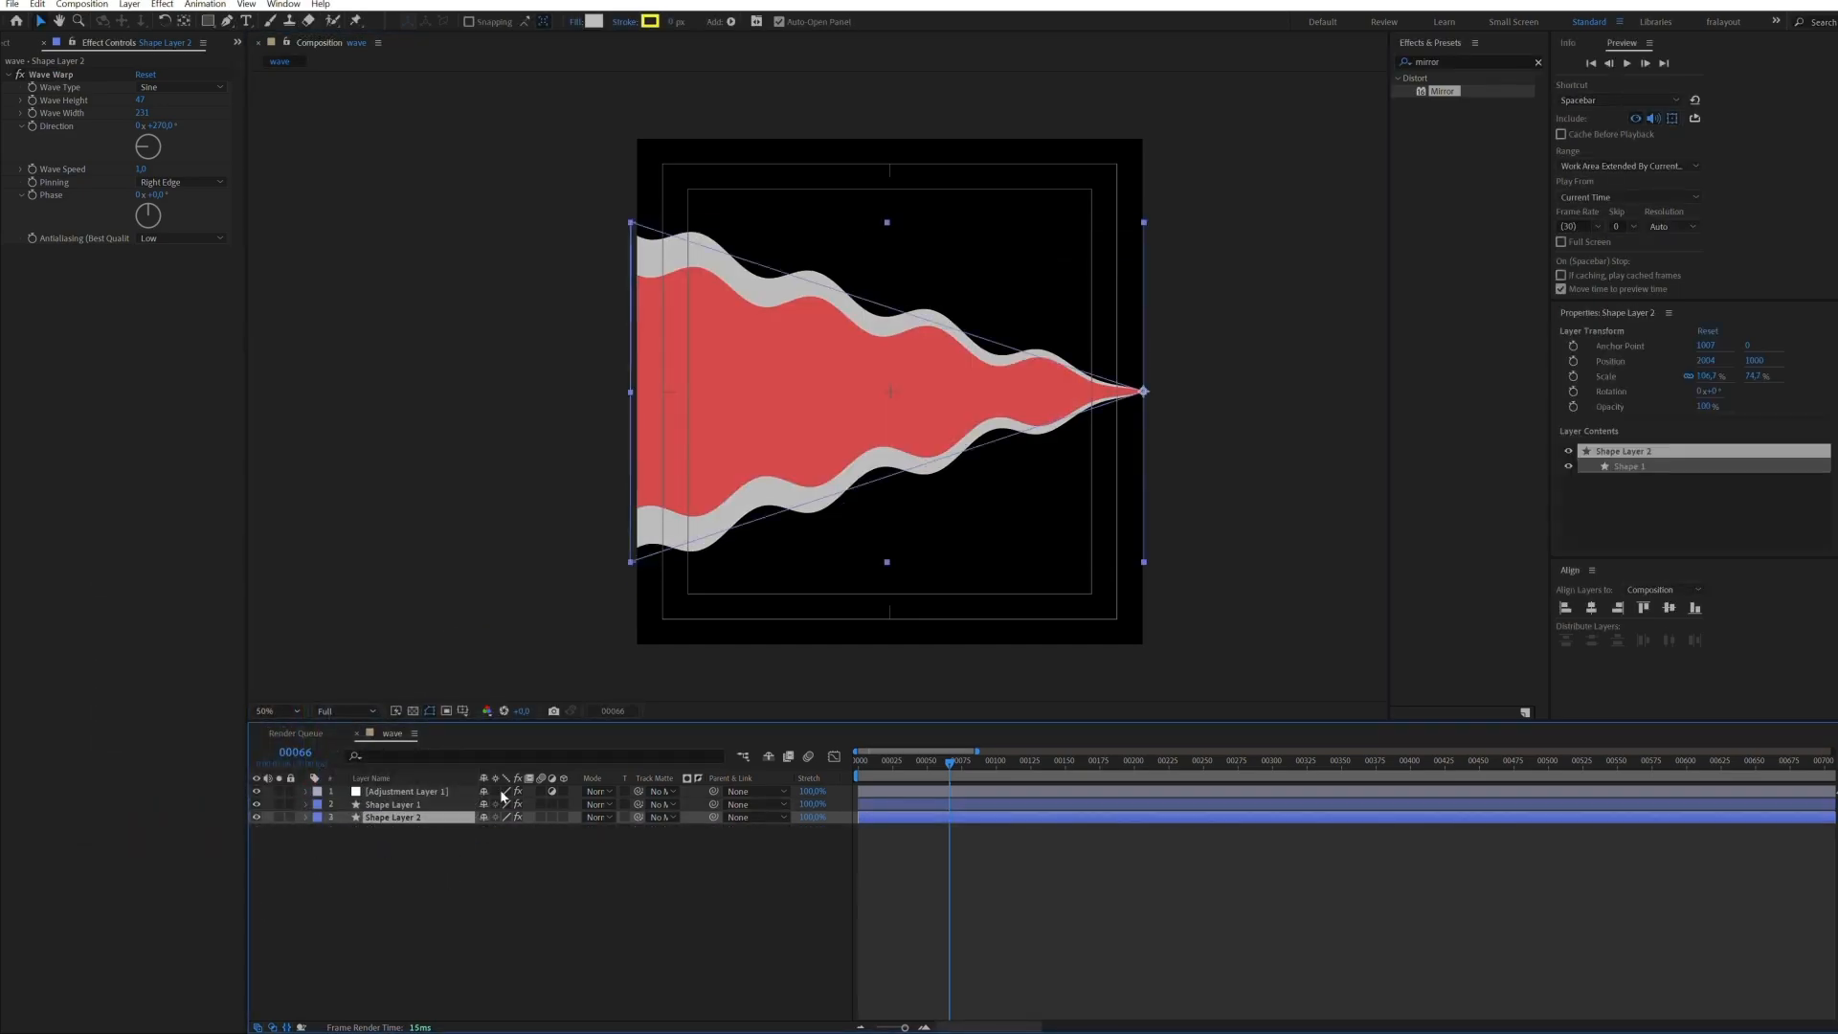
drag(143, 99, 708, 102)
click(709, 105)
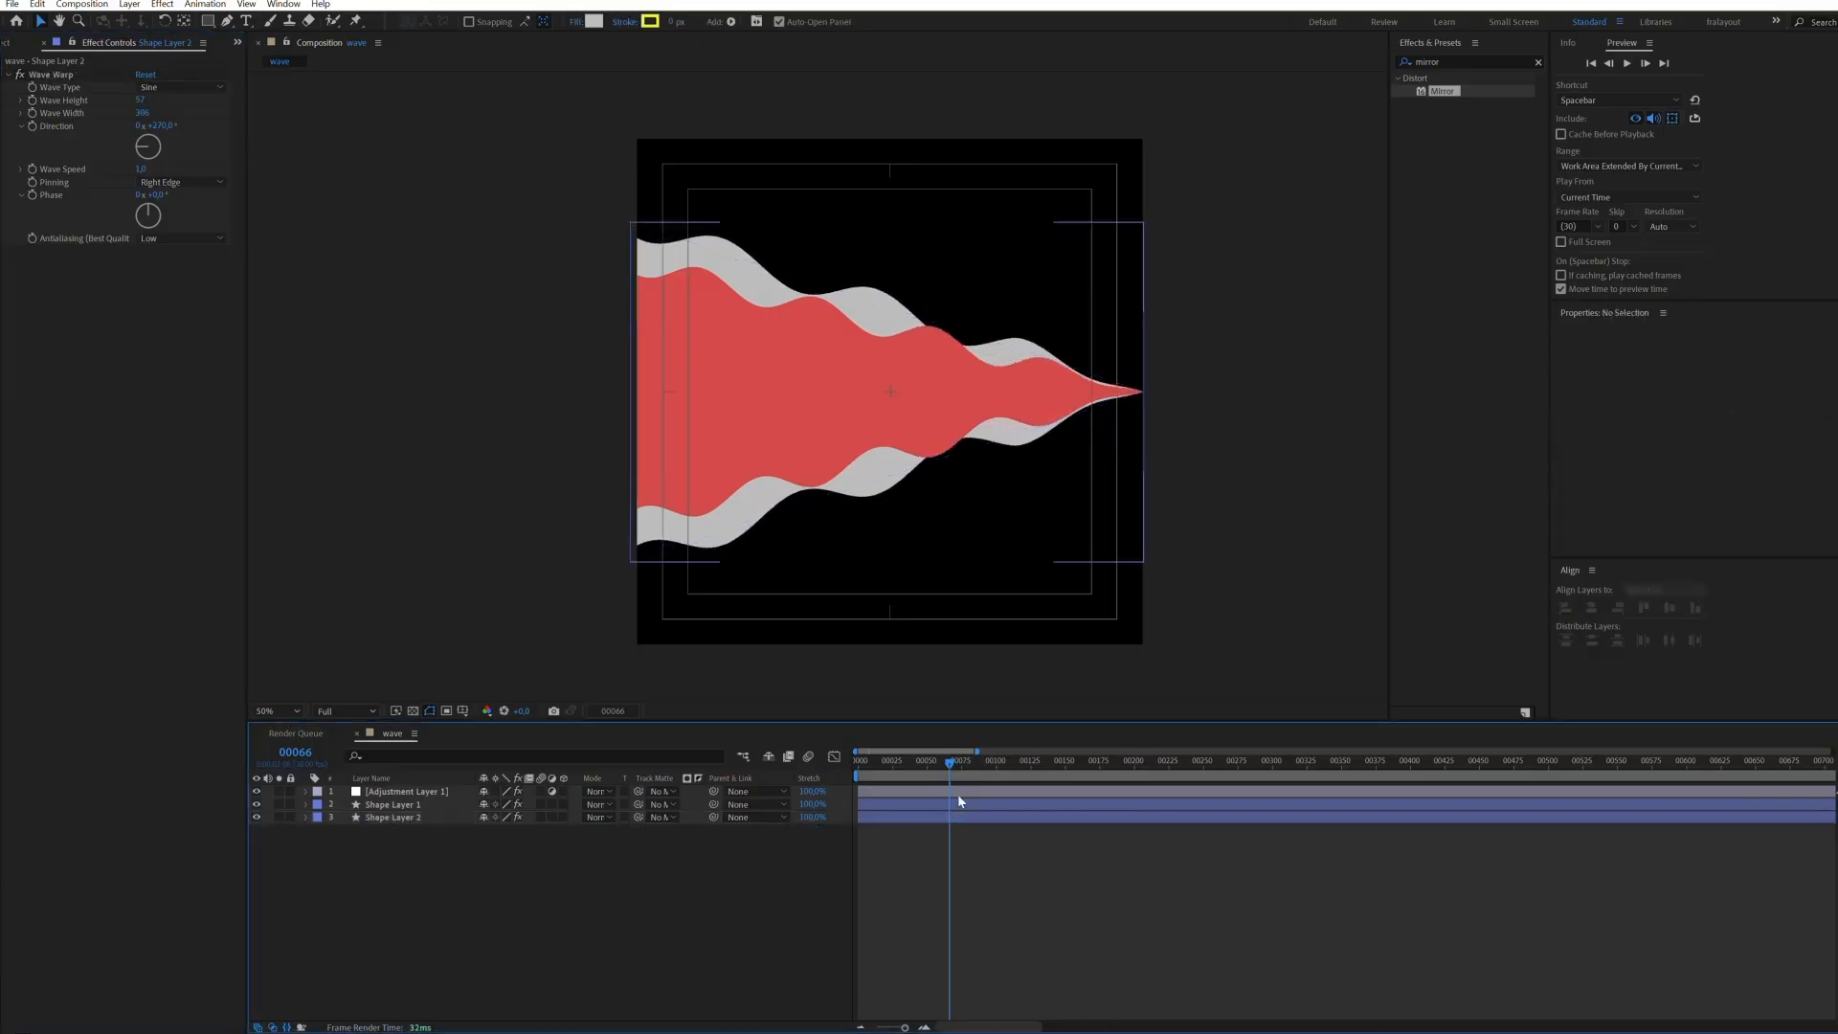
Preview both waves, and raise the grey wave's Wave Warp speed slightly to vary its motion
key(space)
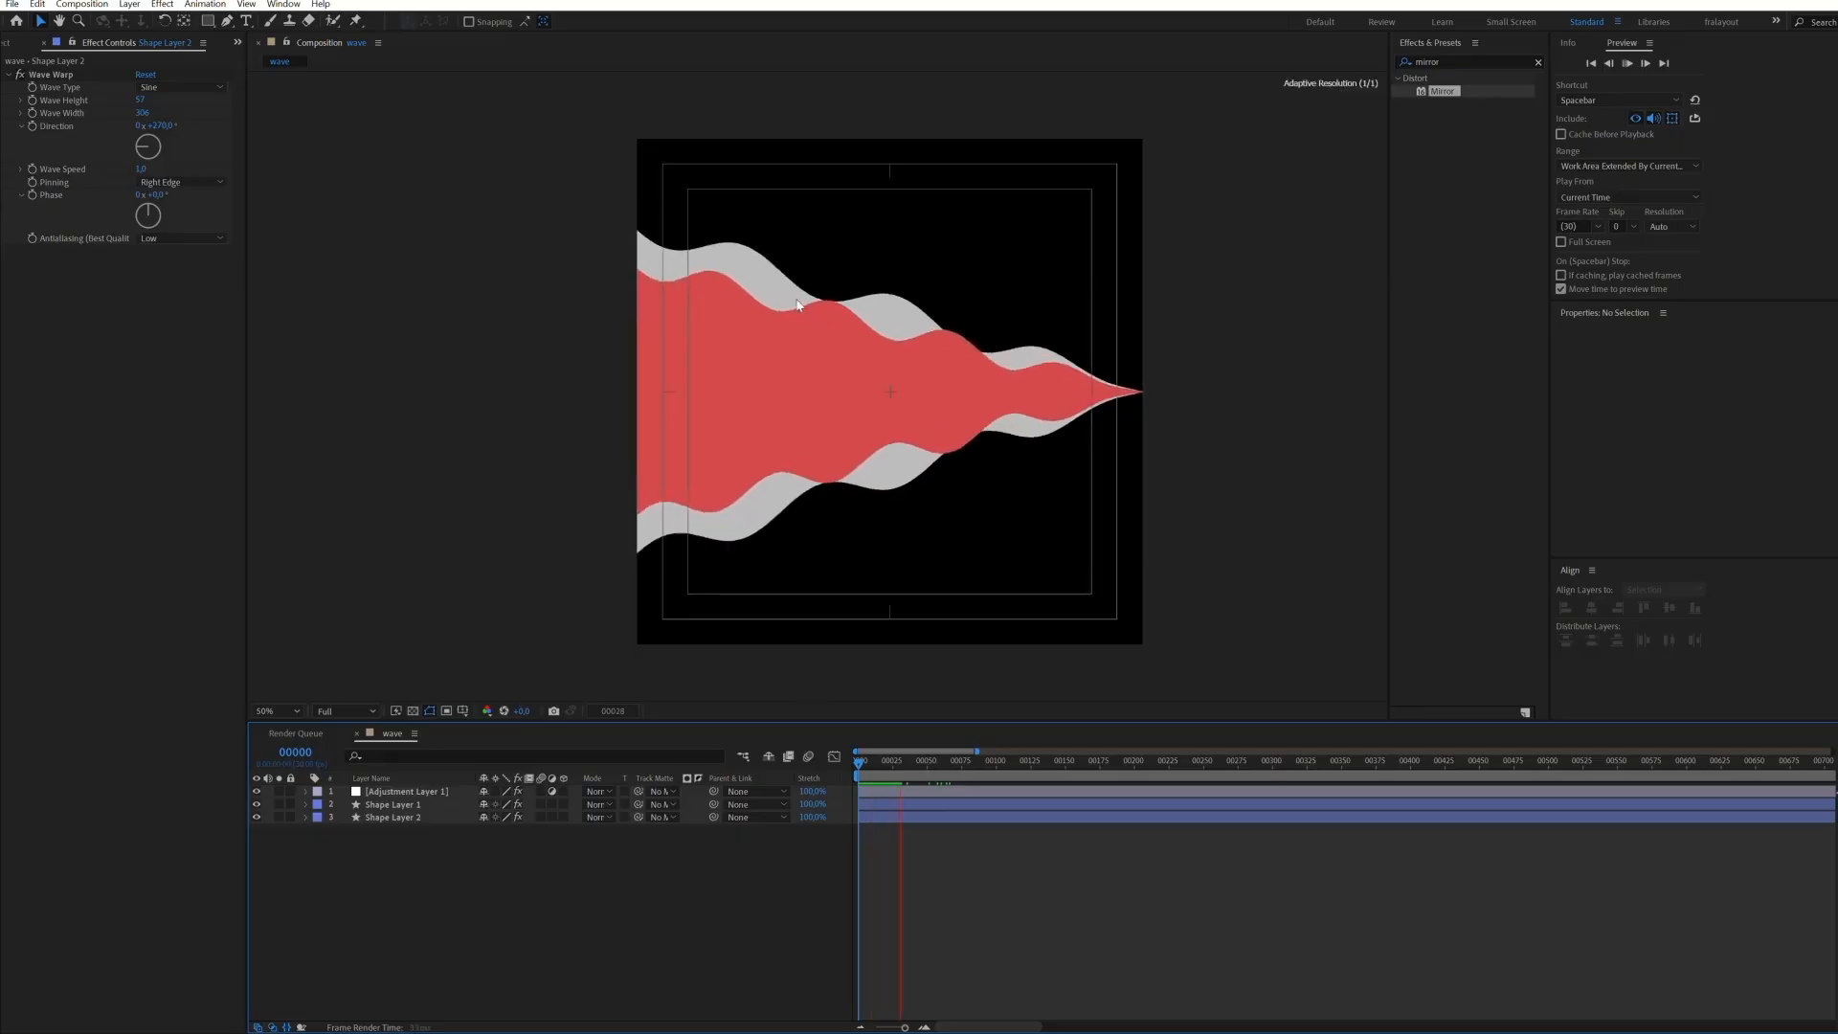
key(space)
drag(142, 169, 164, 278)
key(space)
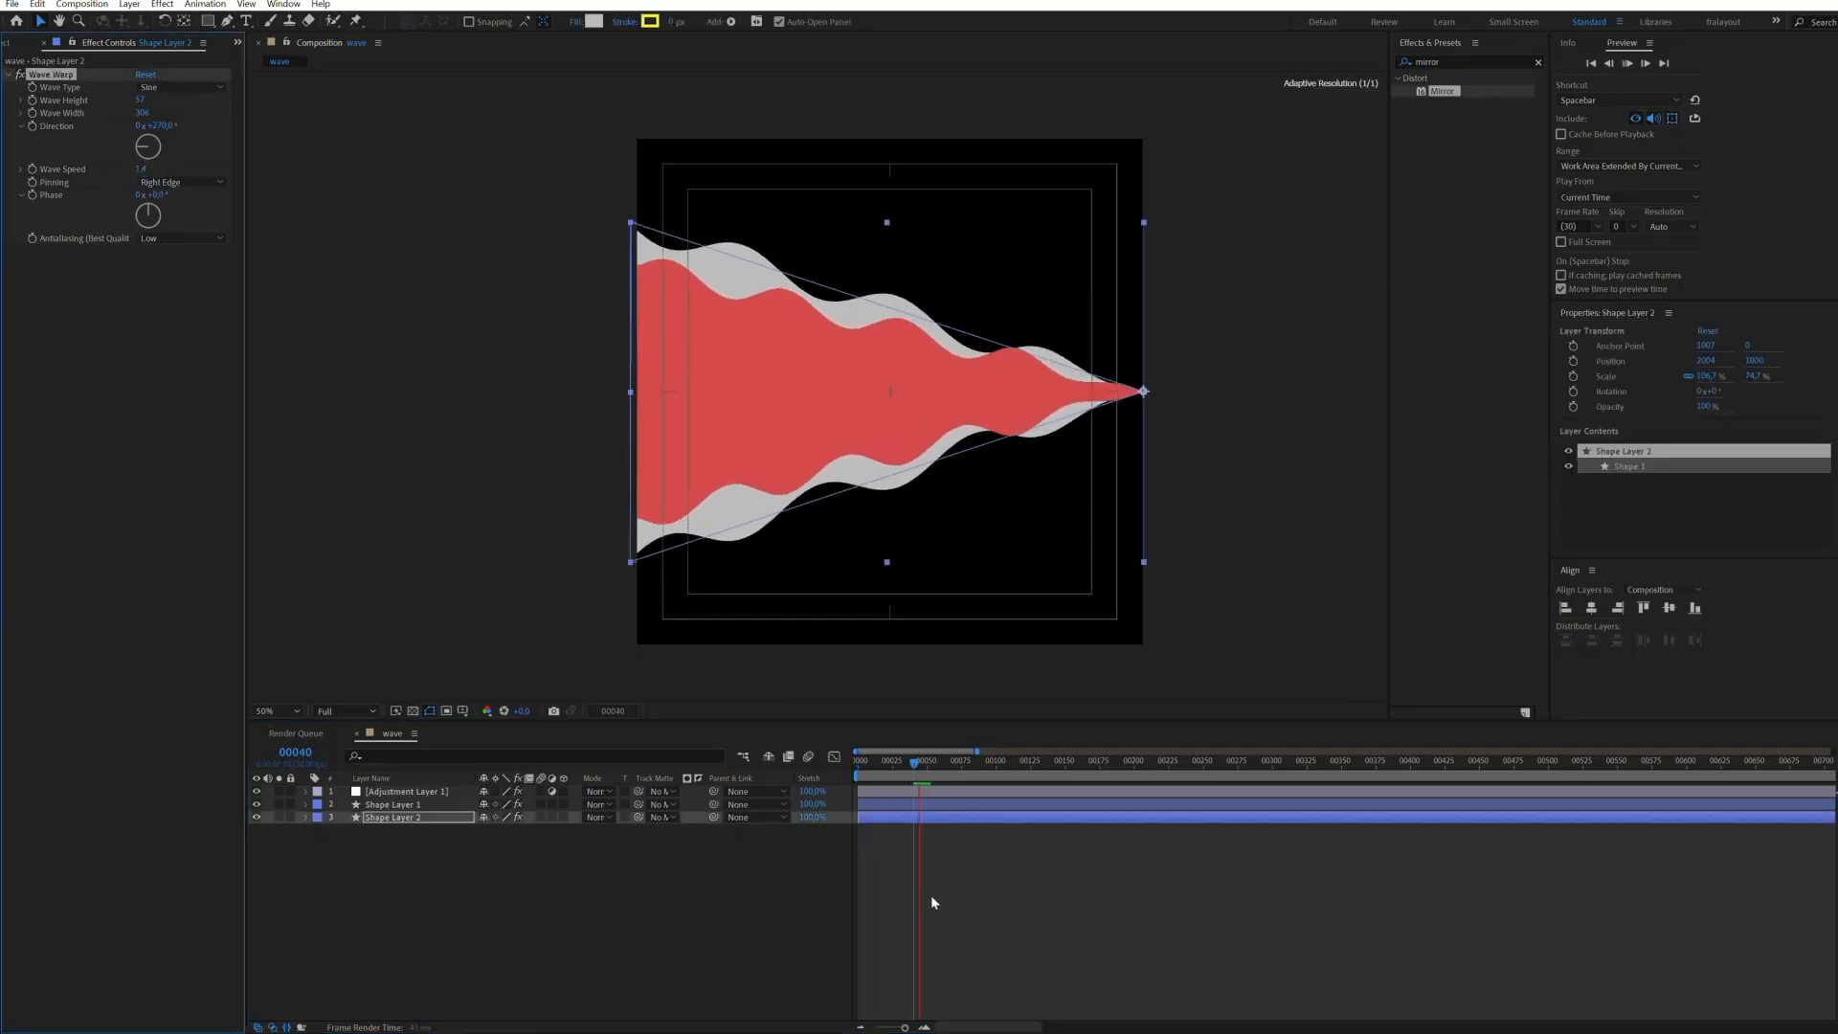
click(951, 887)
Duplicate the red wave layer and shrink the copy to about 32% height, extending its wide end past the canvas edge
click(395, 805)
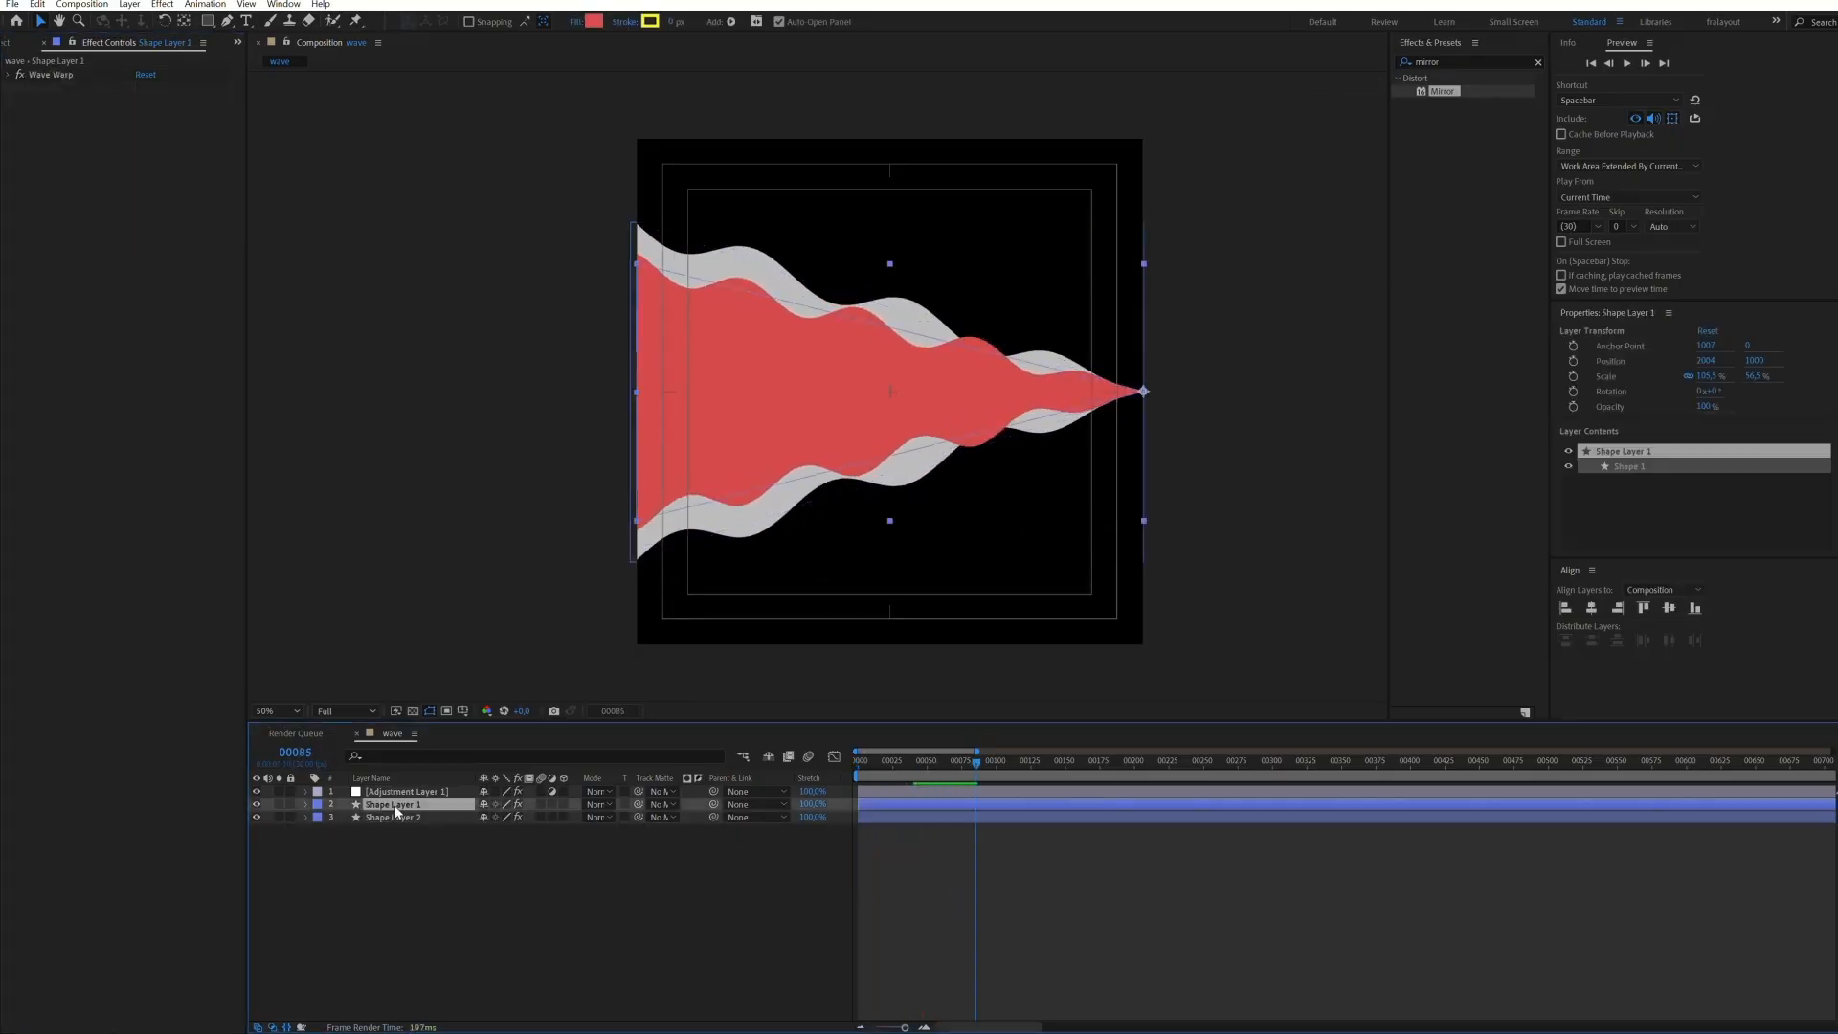
key(ctrl+d)
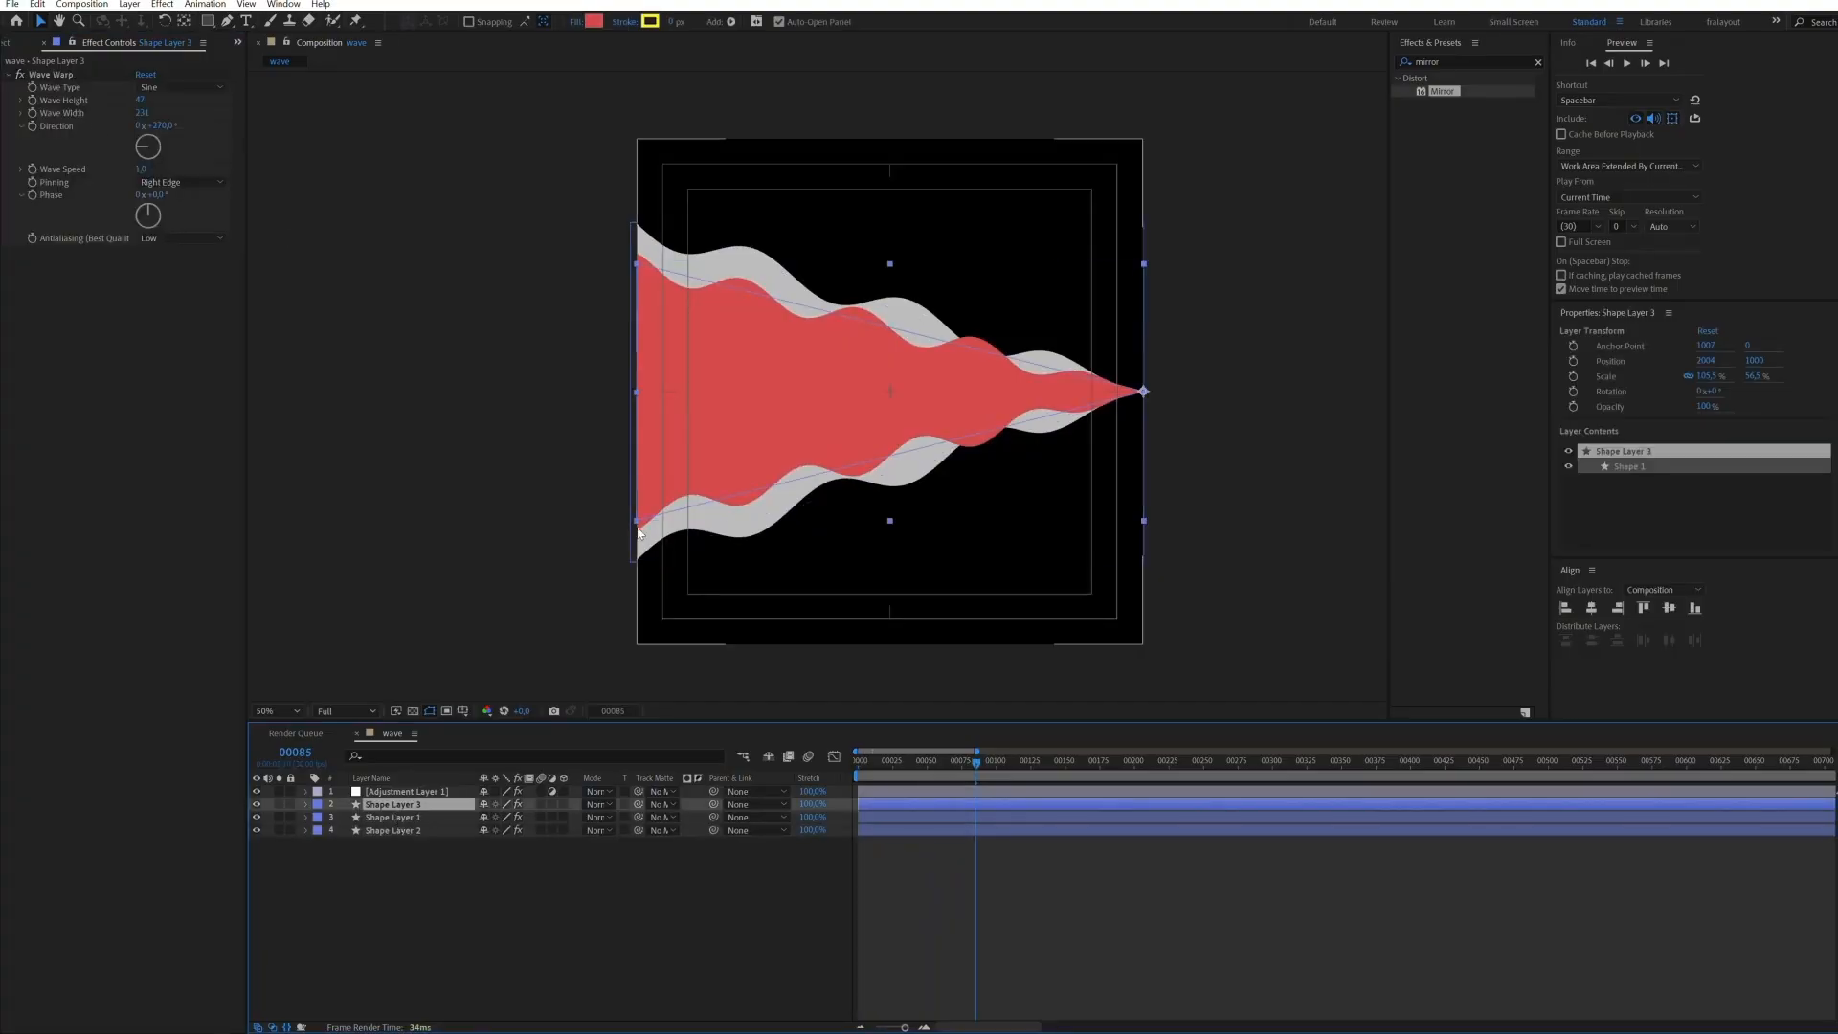
click(635, 512)
drag(635, 514, 621, 464)
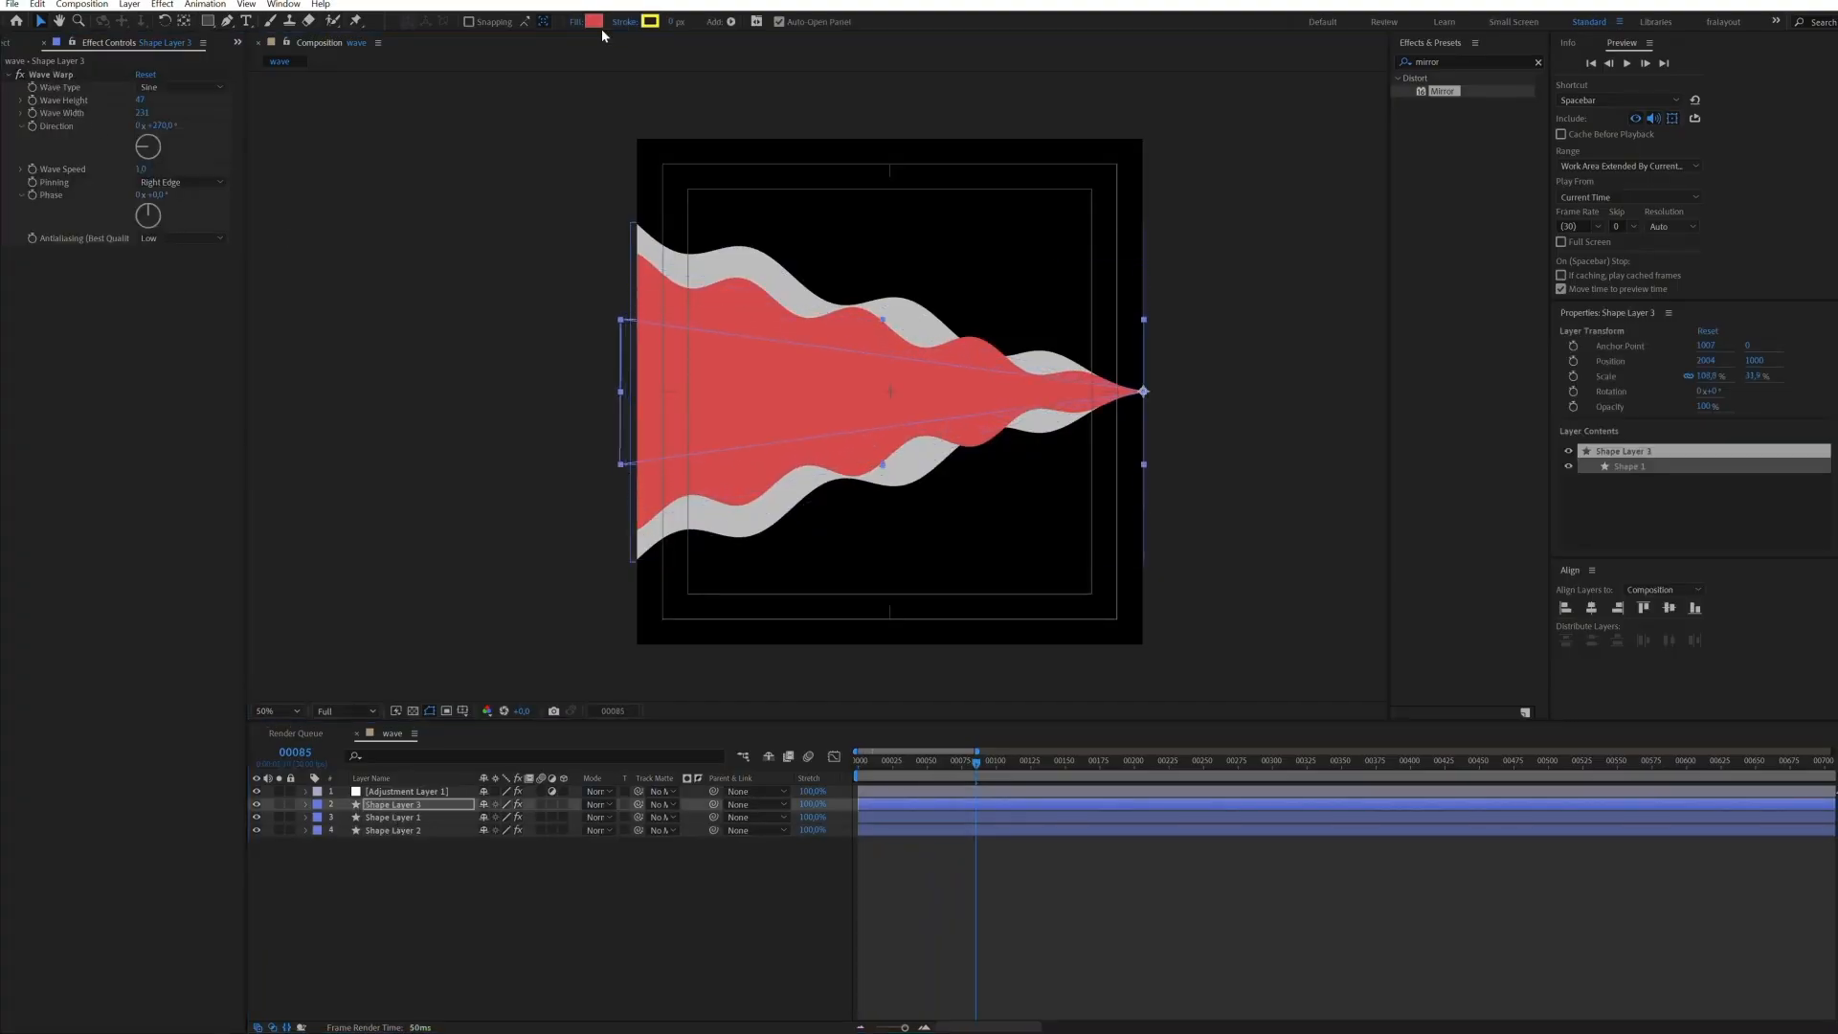
Try a darker red fill (C12A2A) on the narrow inner wave
click(598, 23)
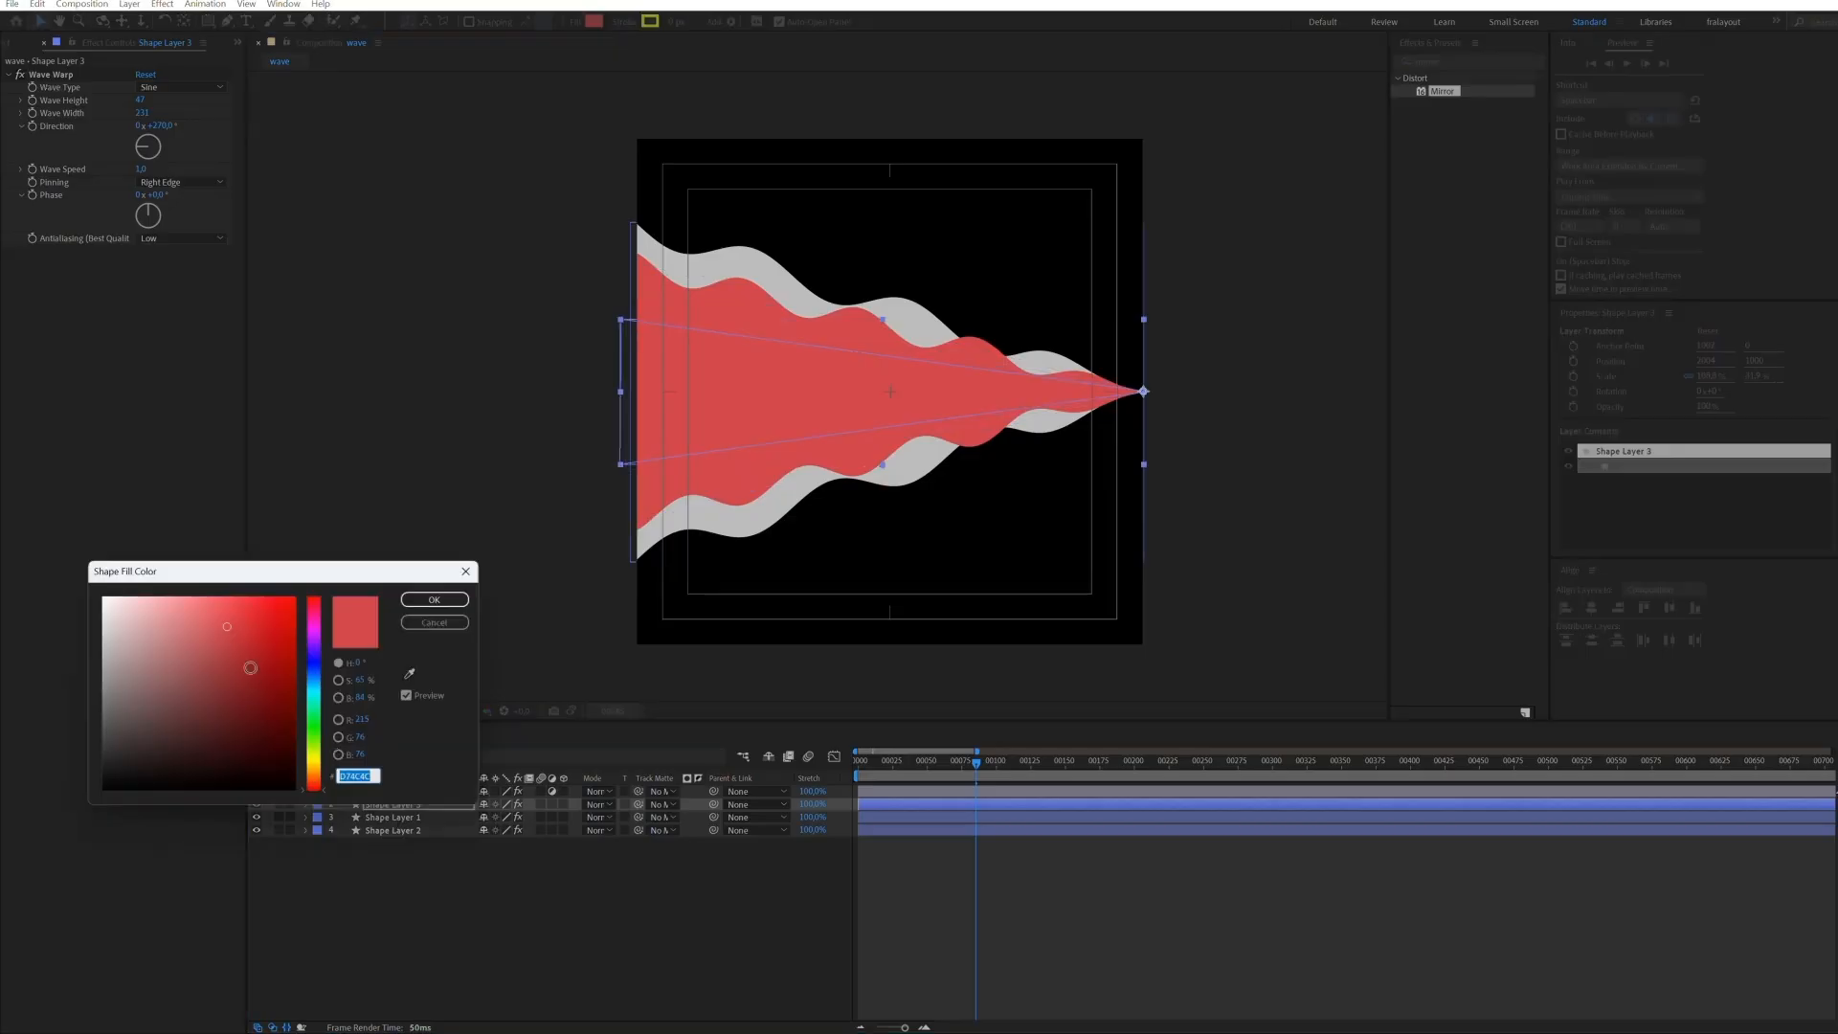
drag(229, 628, 252, 643)
drag(322, 785, 321, 795)
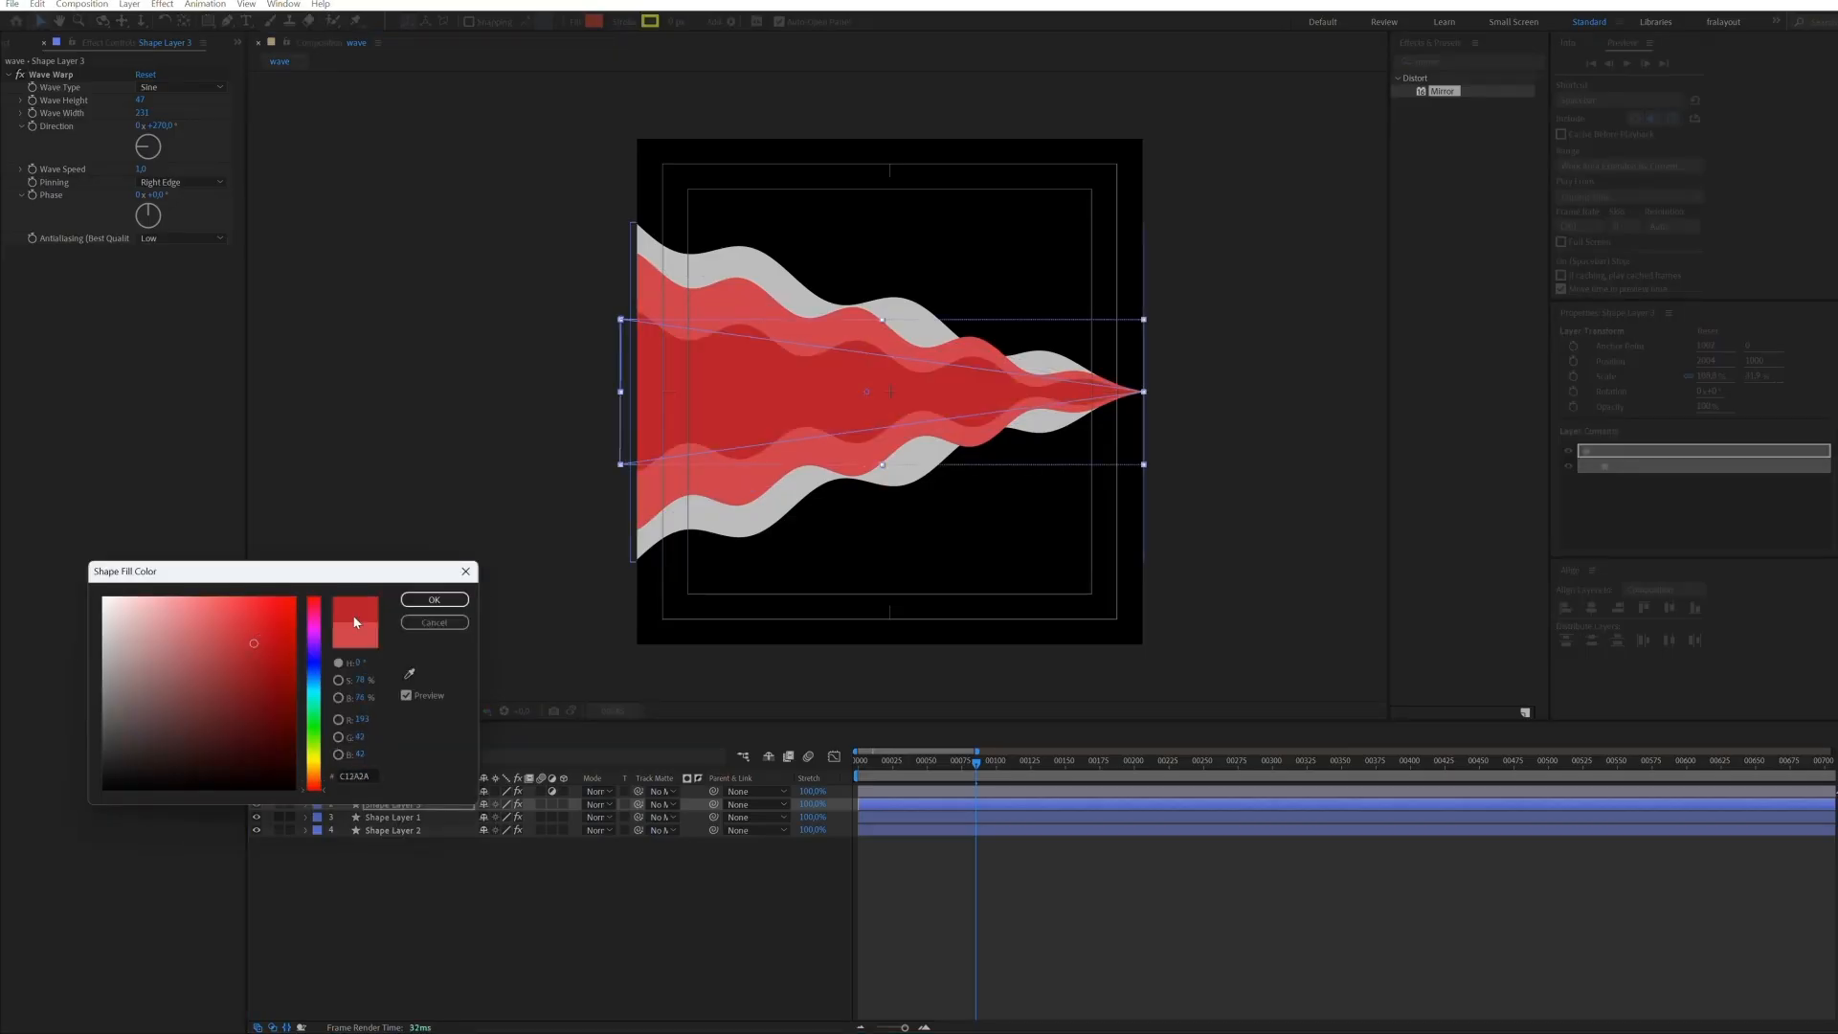
click(434, 600)
Set the inner wave's fill to None and give it a white (FFFFFF) stroke
click(575, 21)
click(894, 474)
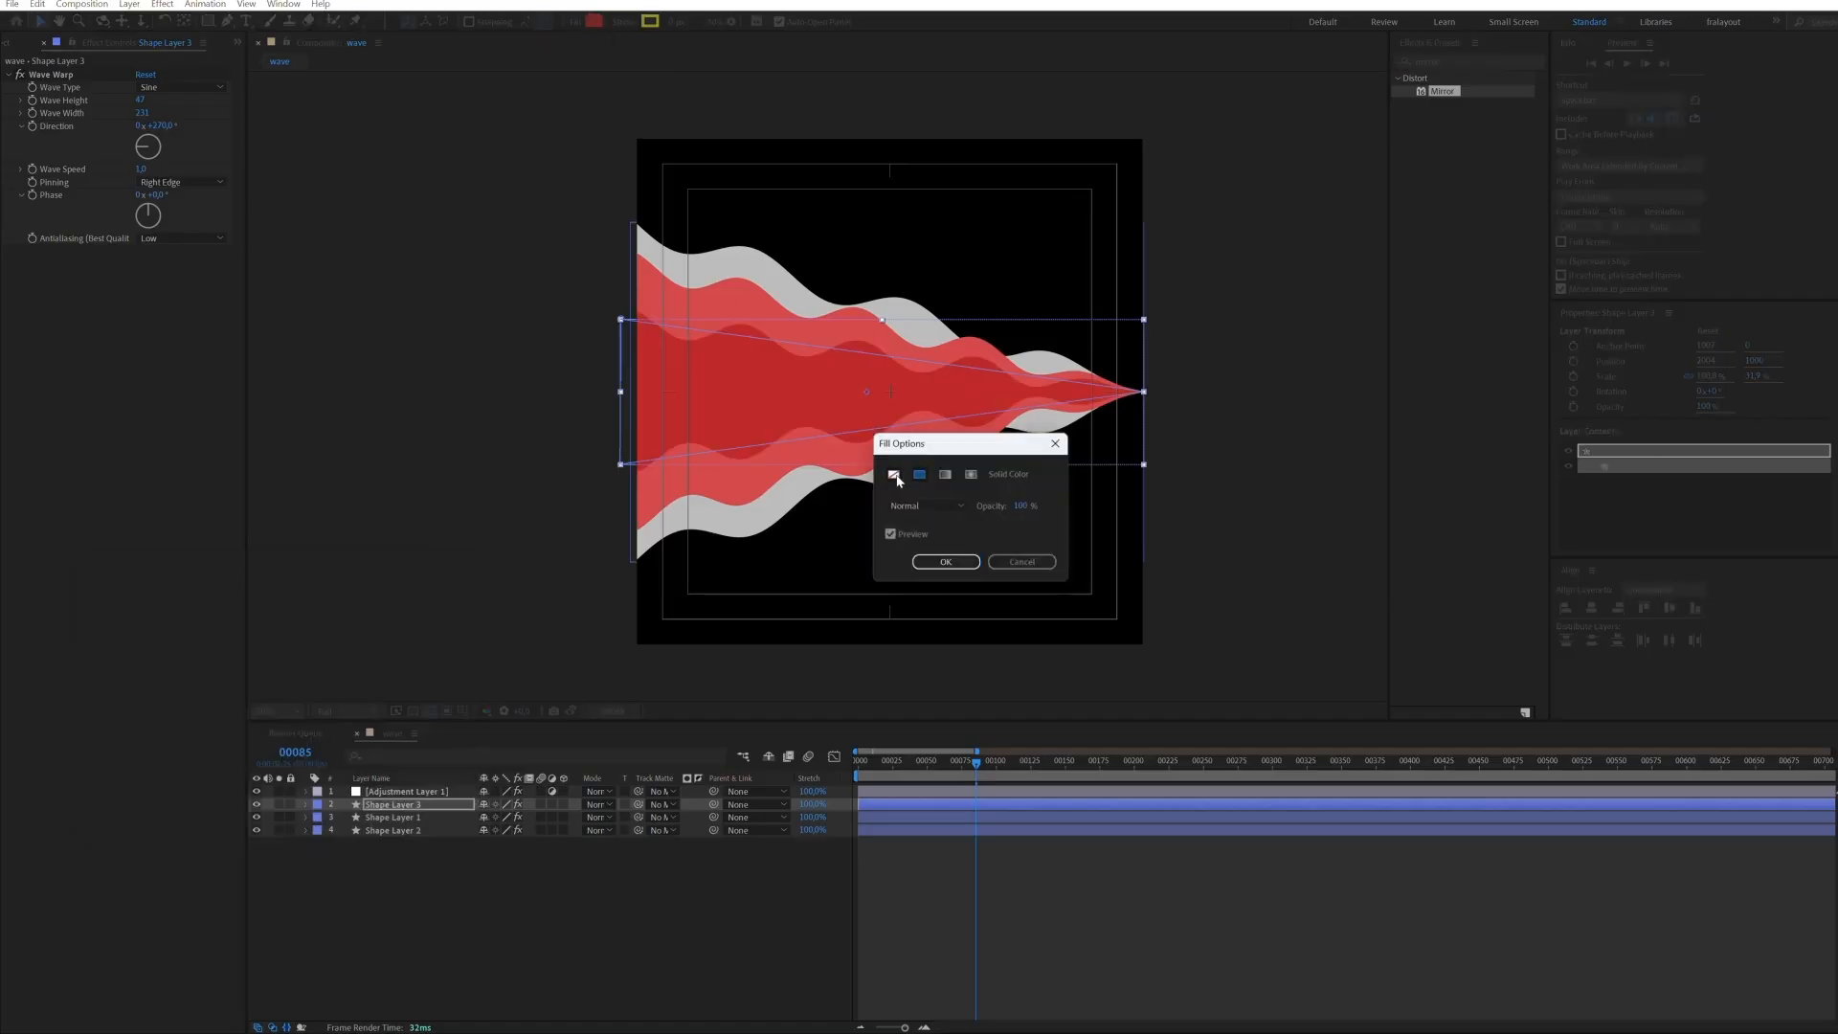
click(933, 561)
click(650, 21)
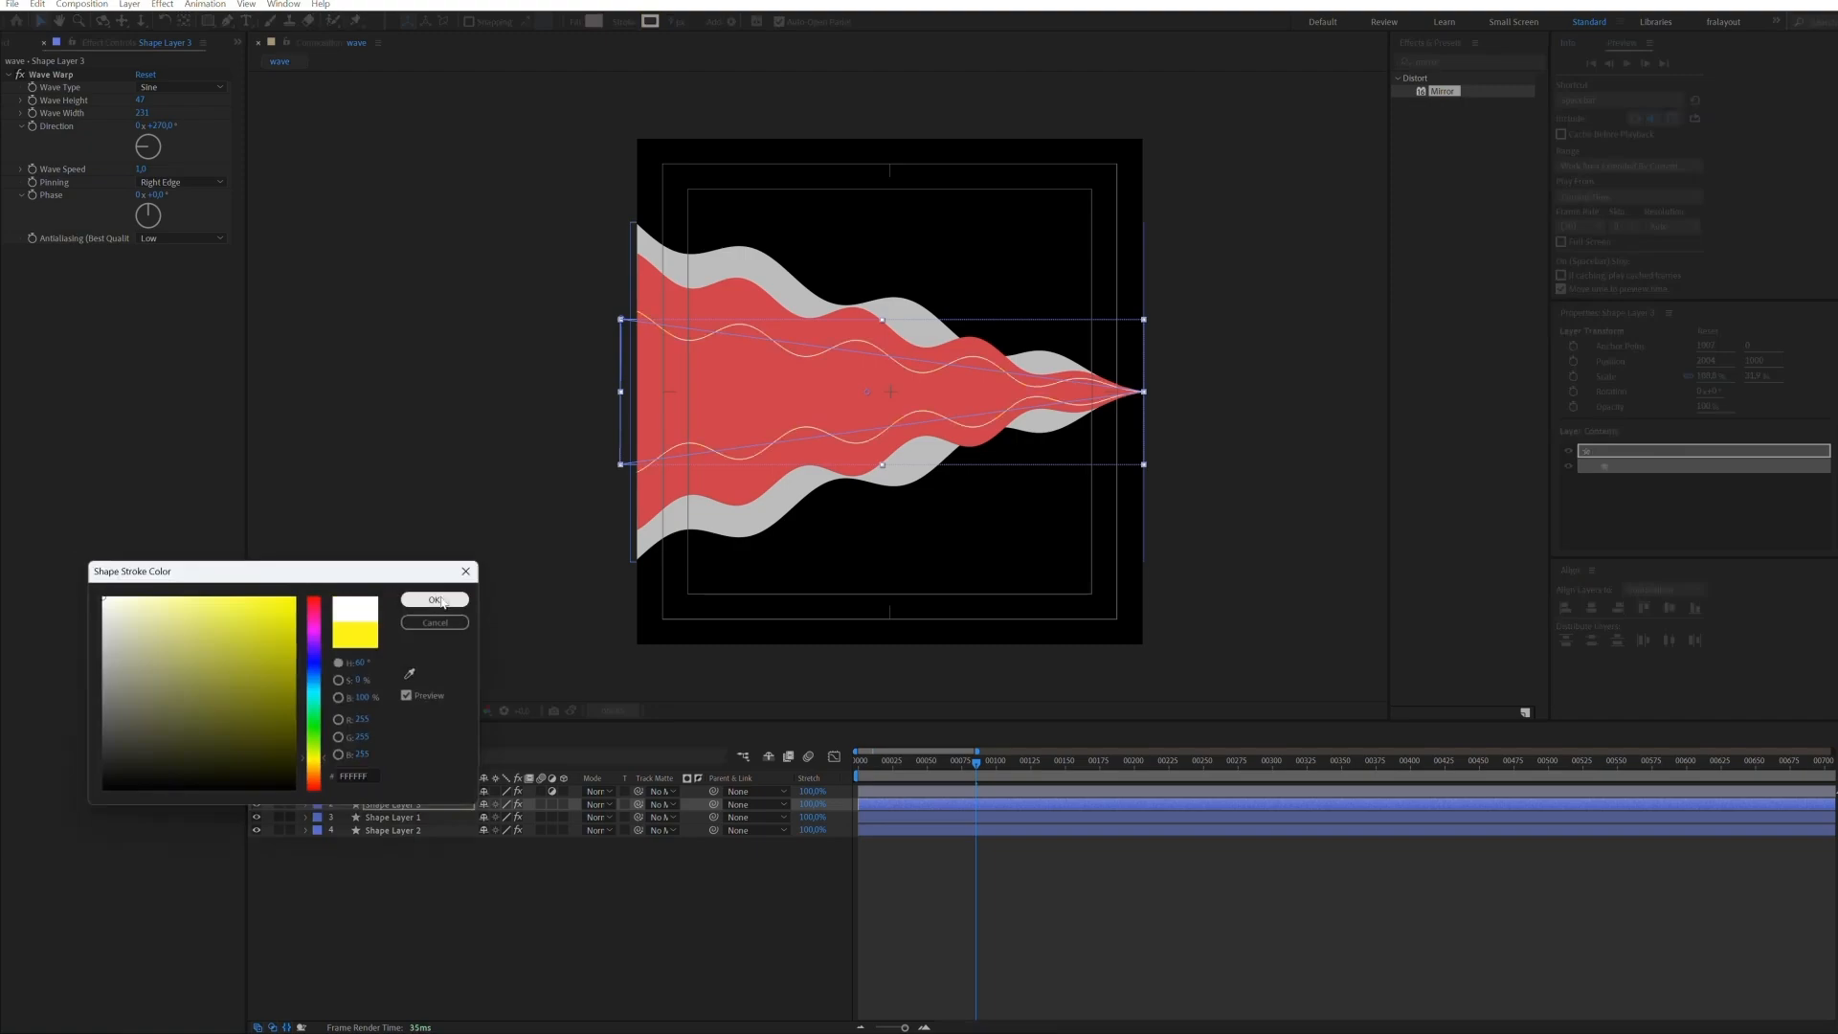
click(435, 600)
click(459, 982)
Stretch the outlined inner wave wider, set its Wave Warp width to about 334 with a lower wave height, and preview it
click(414, 807)
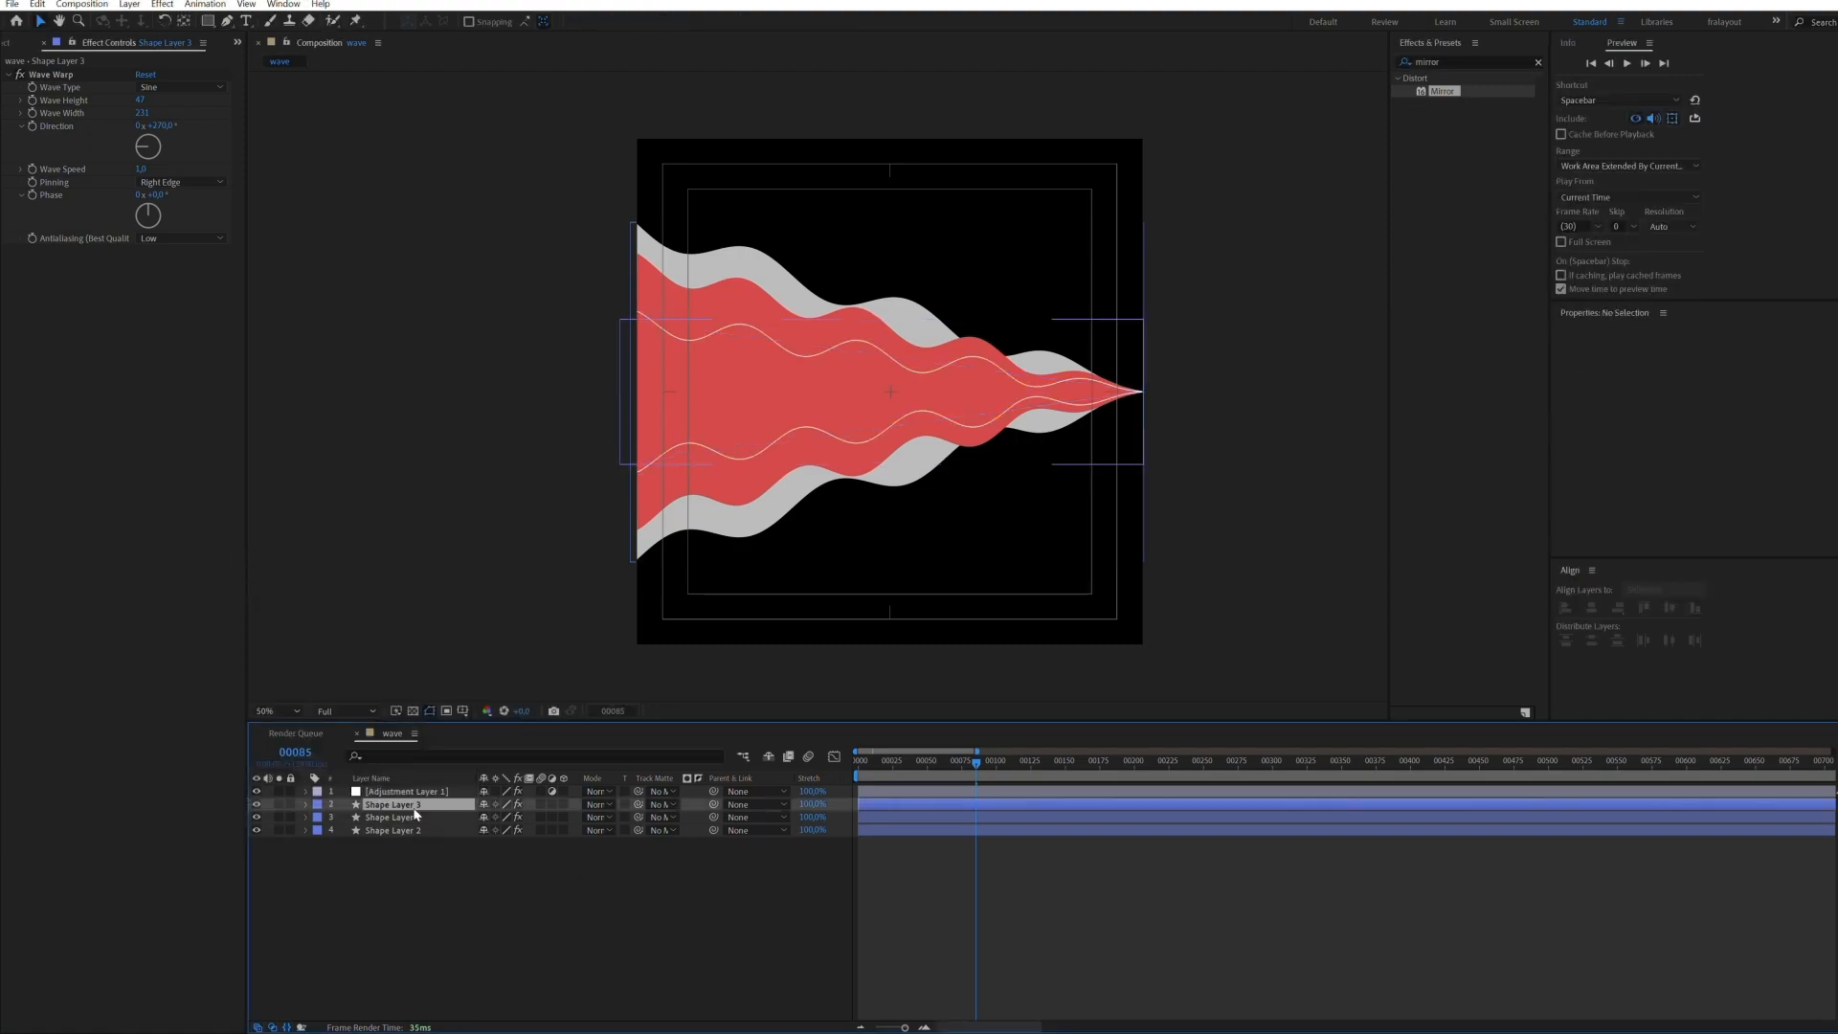
mouse_move(622, 465)
mouse_down()
mouse_move(622, 593)
mouse_move(604, 434)
mouse_move(604, 467)
mouse_up()
mouse_move(143, 113)
mouse_down()
mouse_move(221, 117)
mouse_move(114, 104)
mouse_move(141, 108)
mouse_up()
click(963, 940)
key(space)
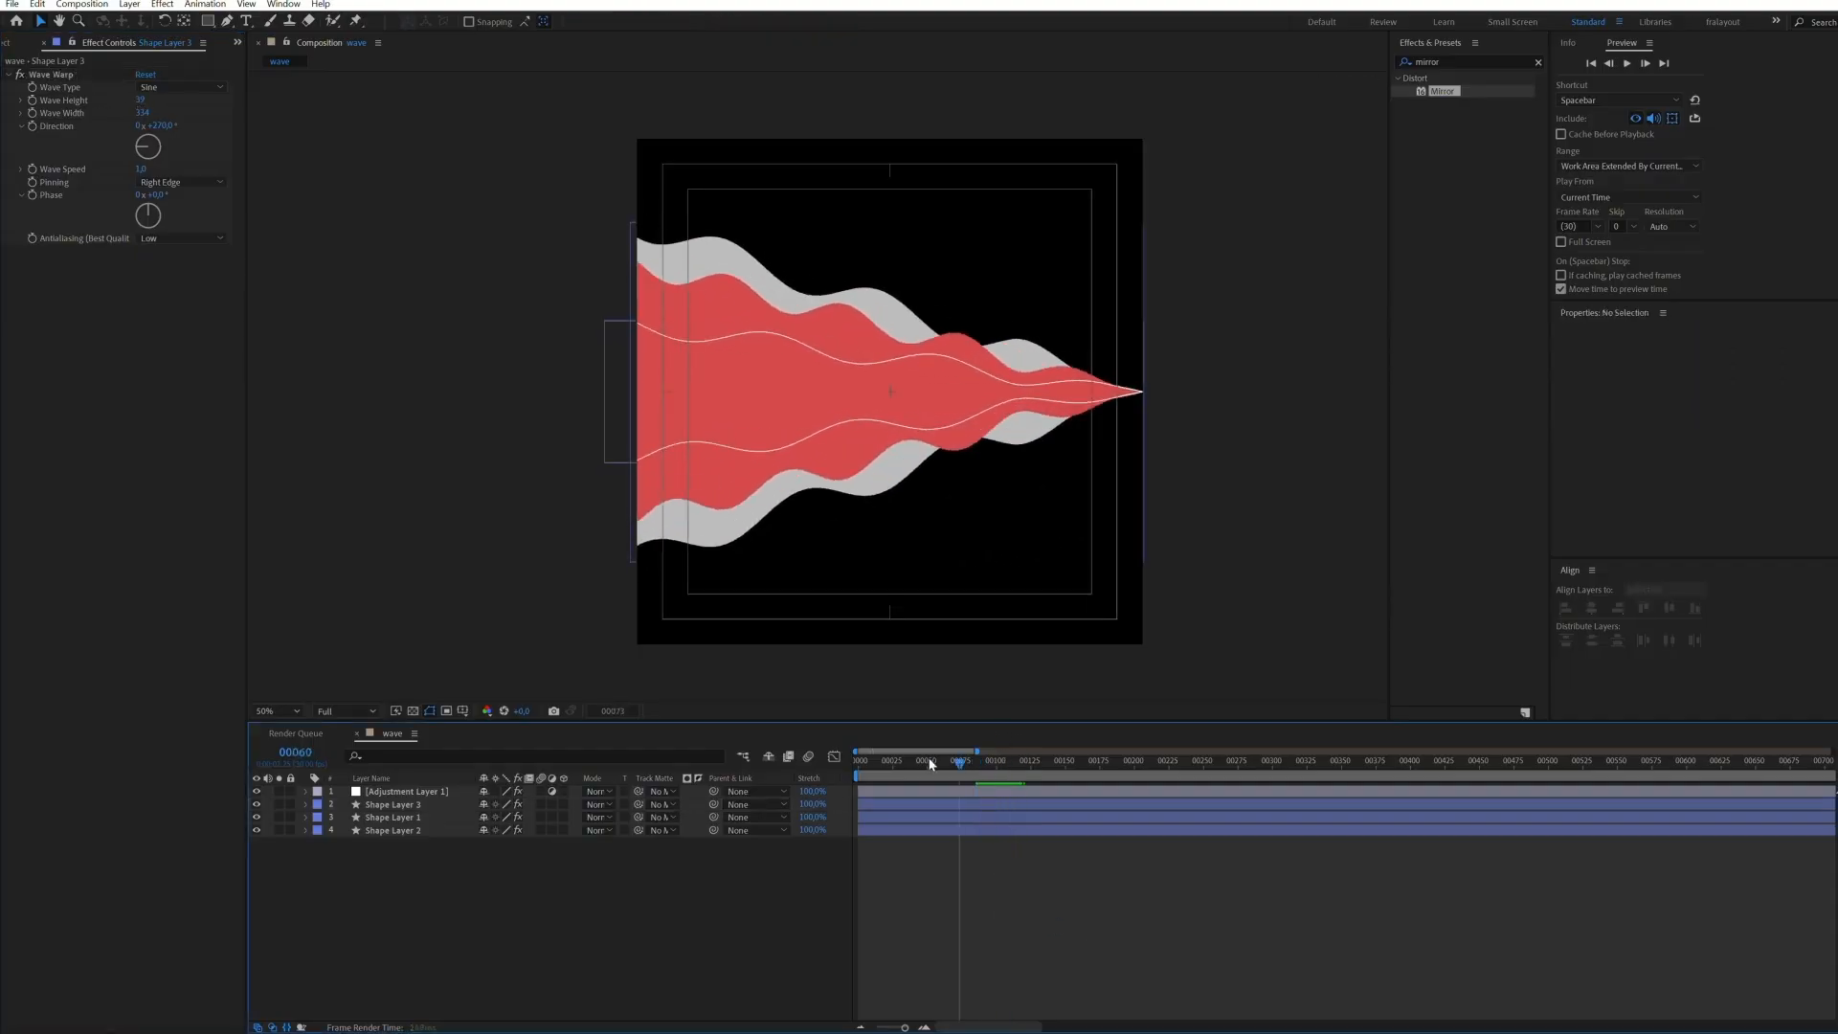
Create a new composition named Rocket at 1920 x 1080 px
click(12, 43)
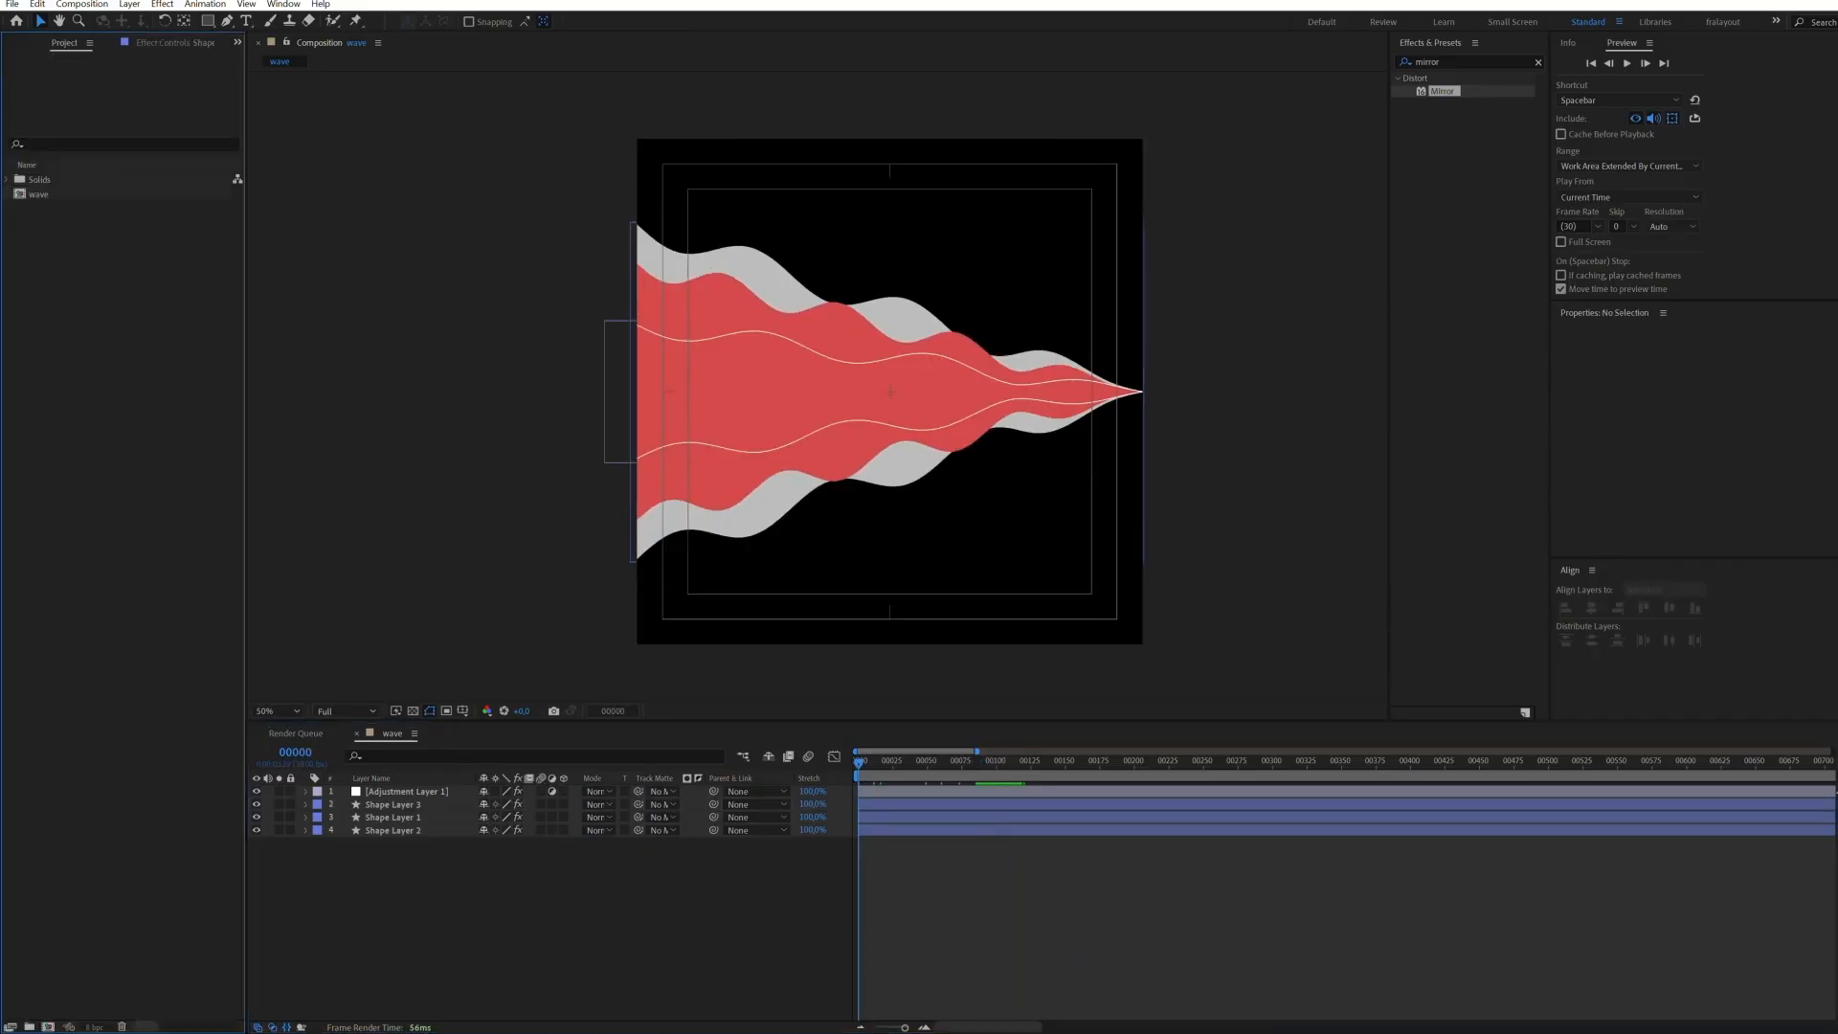
click(48, 1026)
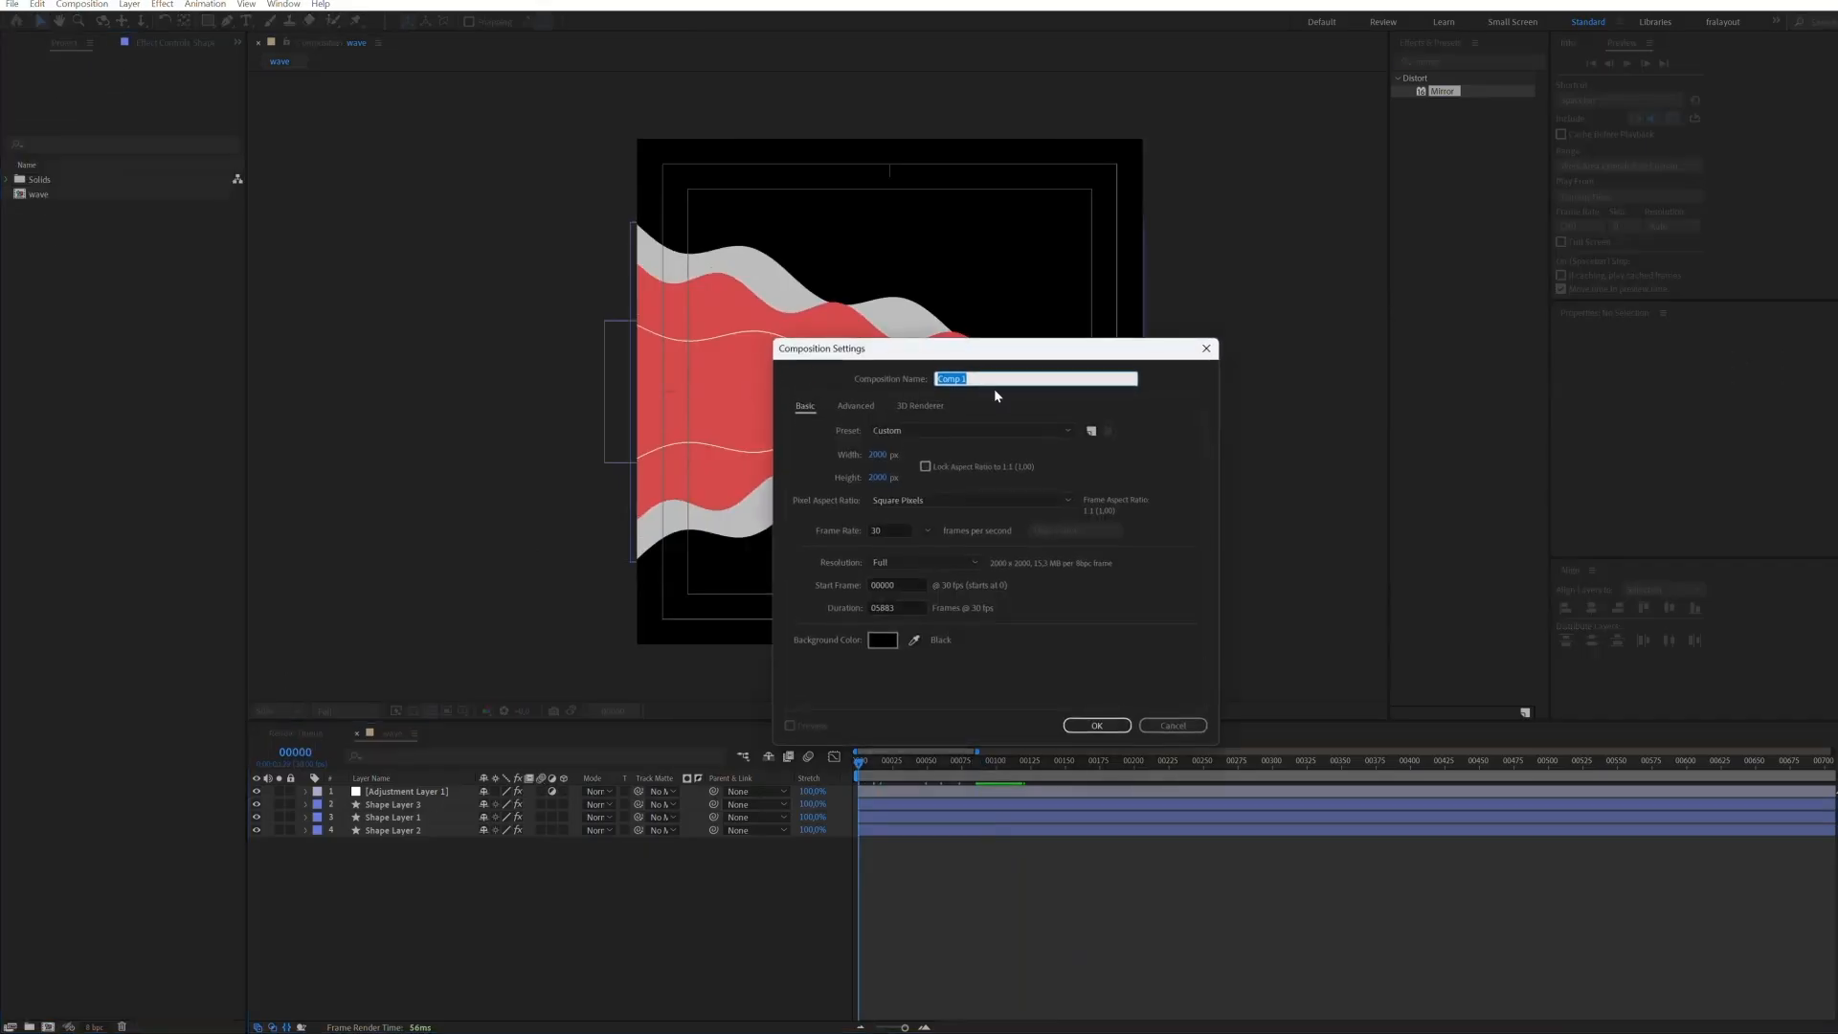
text(Rocket)
key(Tab)
key(Tab)
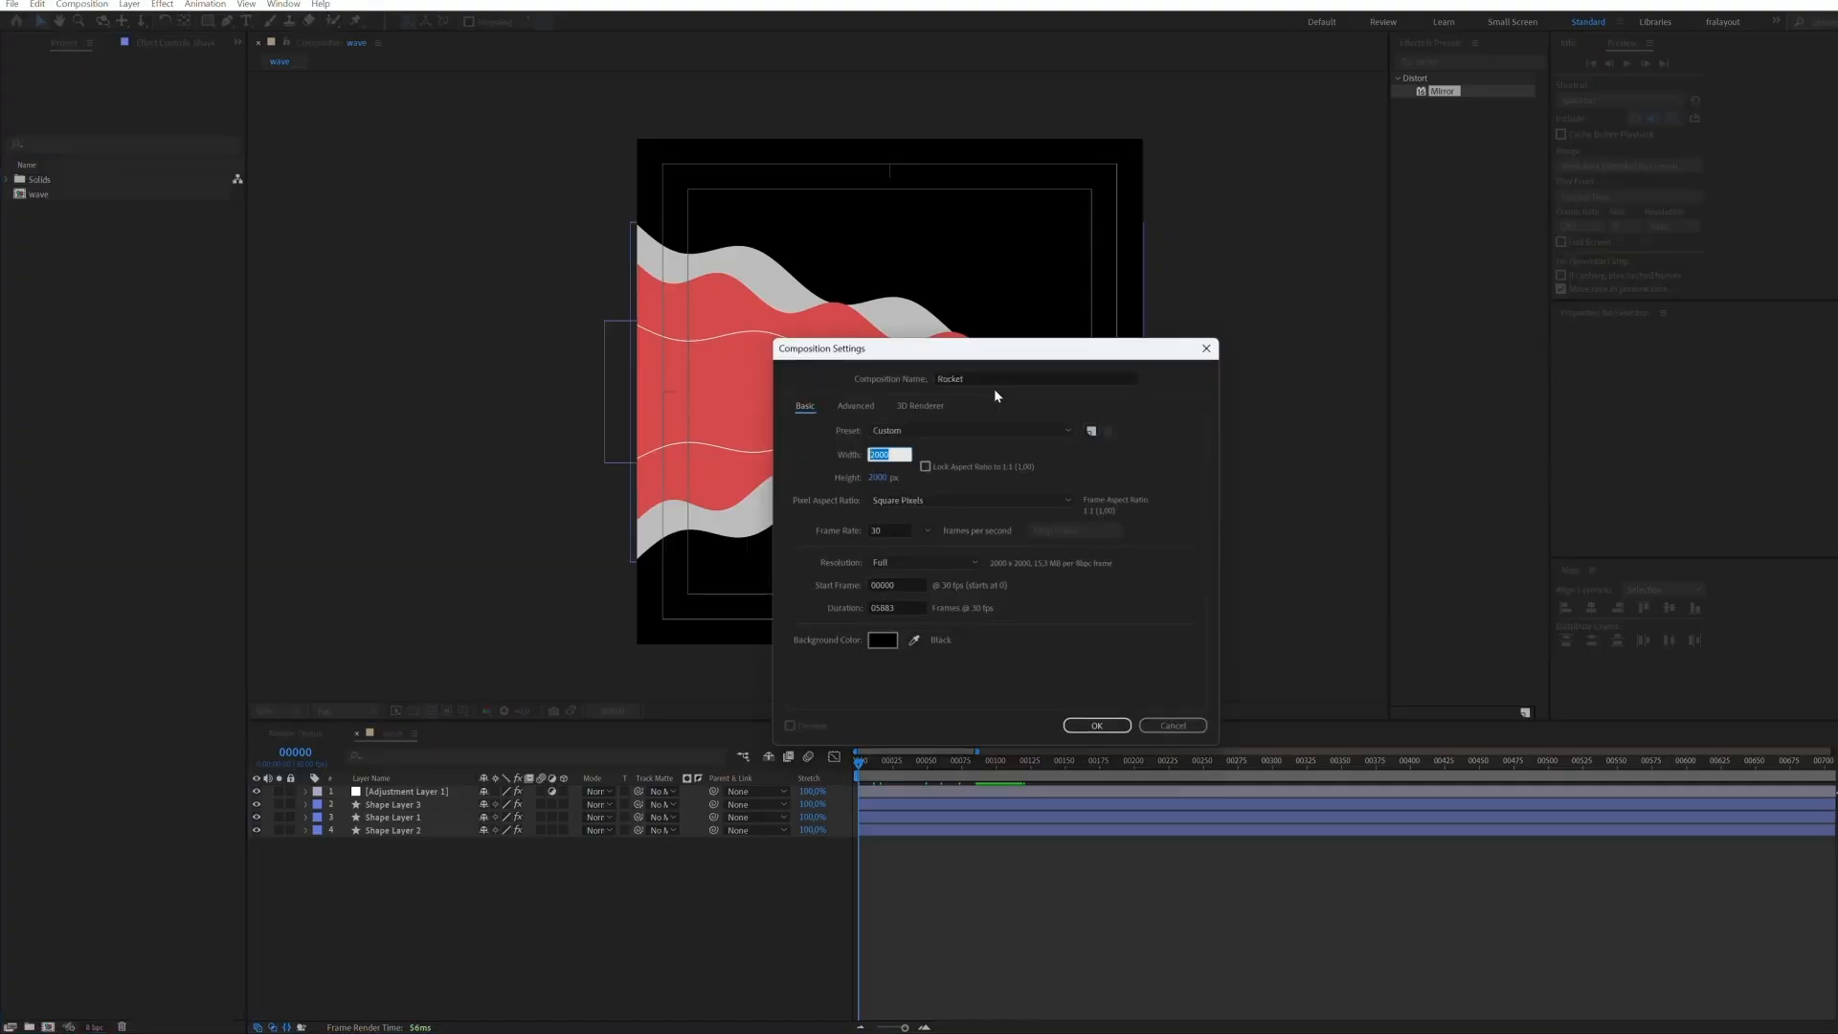
text(1920)
key(Tab)
text(1080)
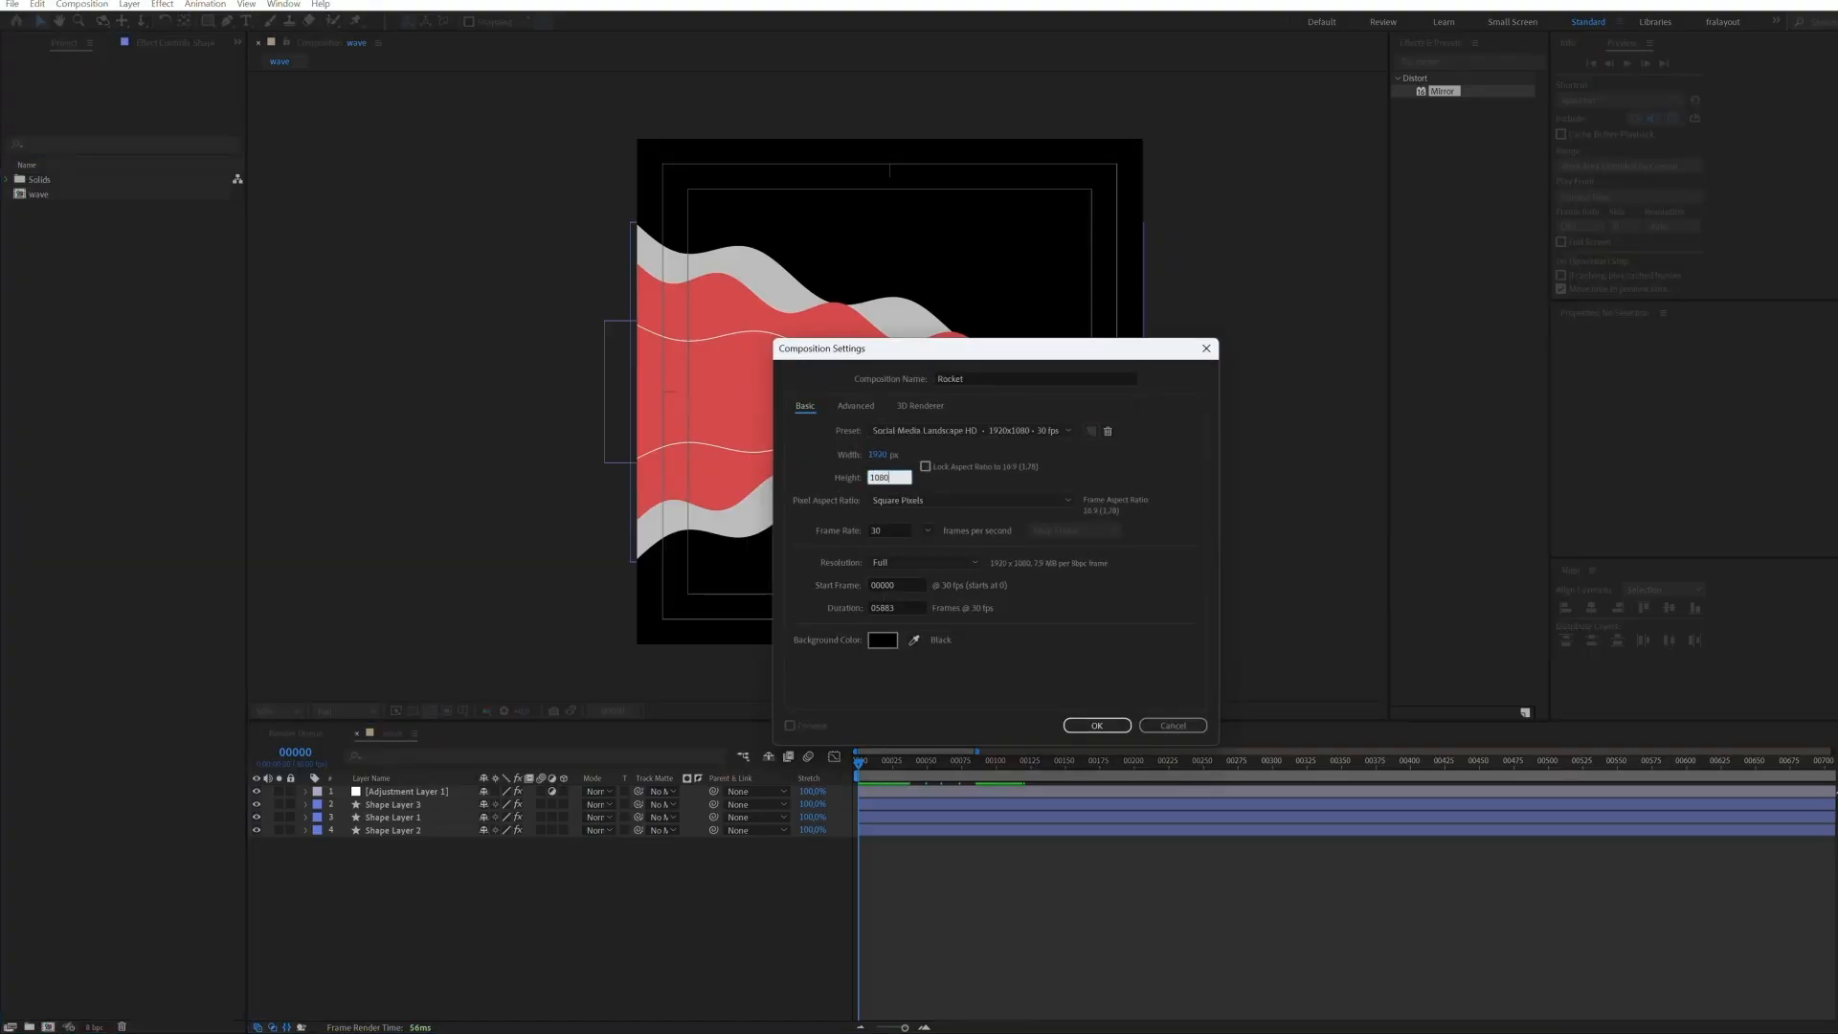
key(Return)
scroll(849, 456, up, 2)
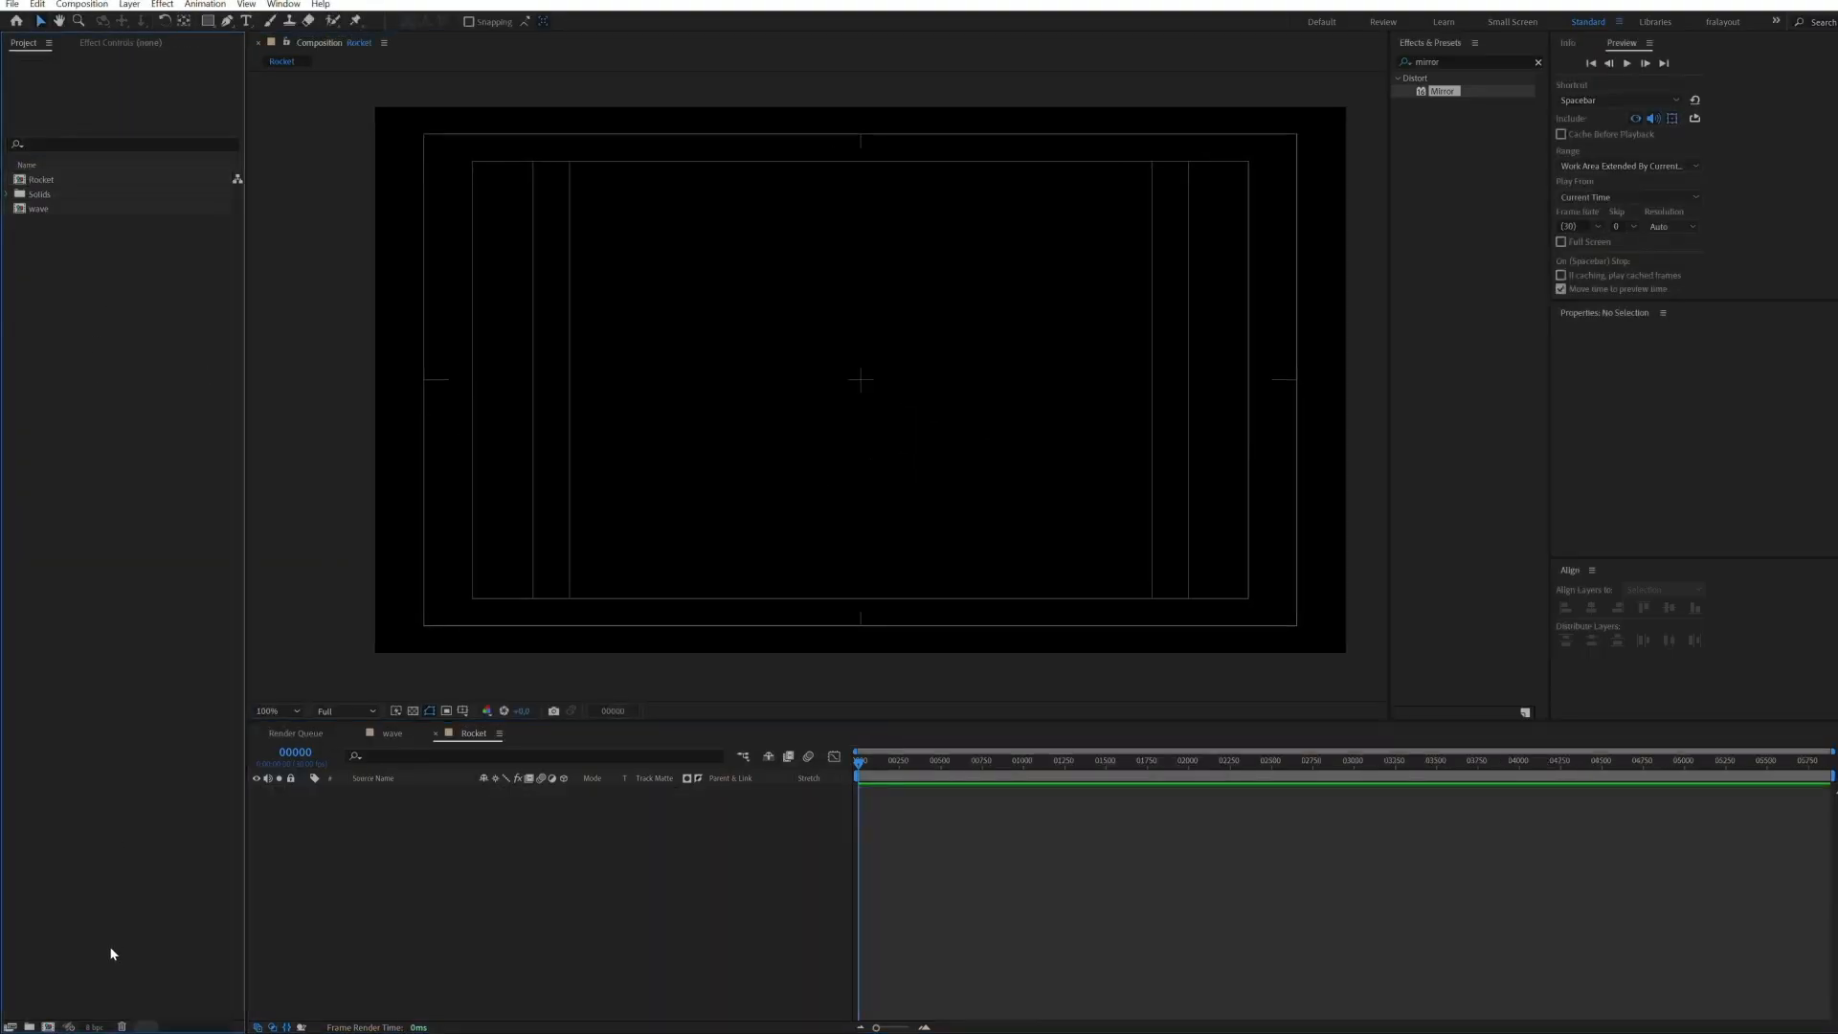
Switch to the browser and search Iconfinder for rocket icons, filtered to free ones
click(97, 1032)
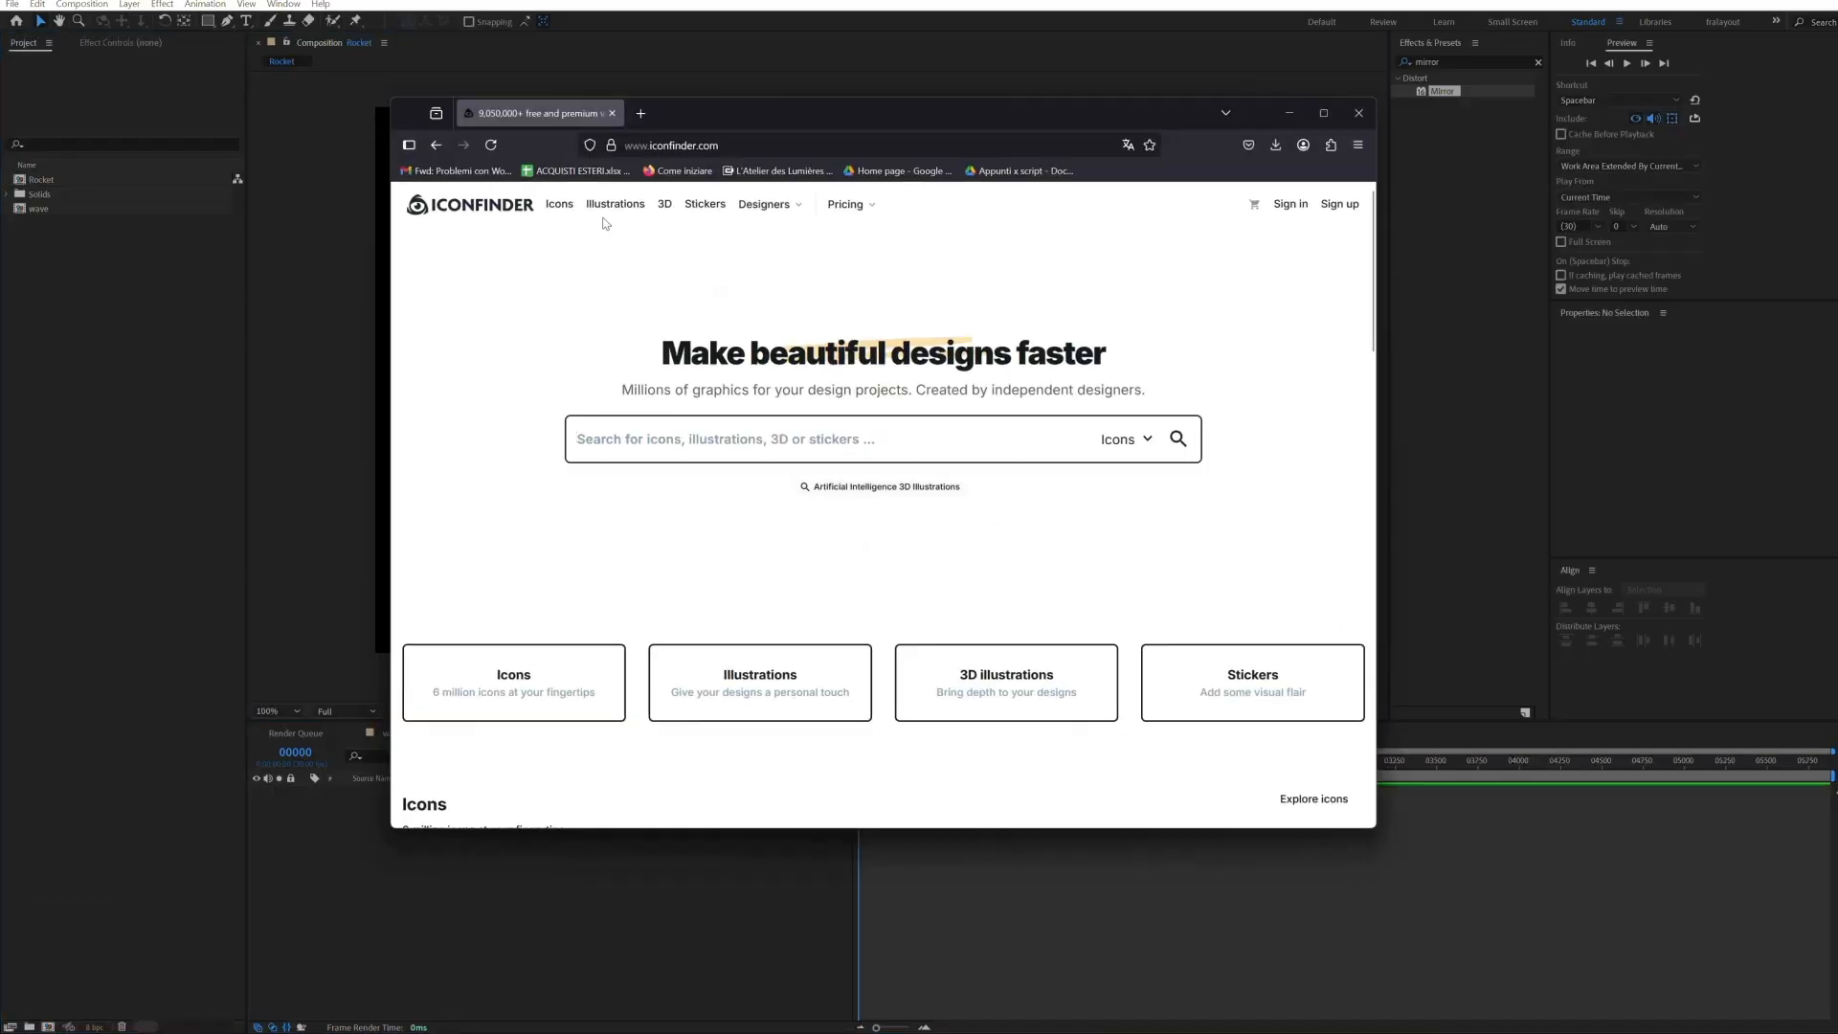
click(670, 481)
text(rock)
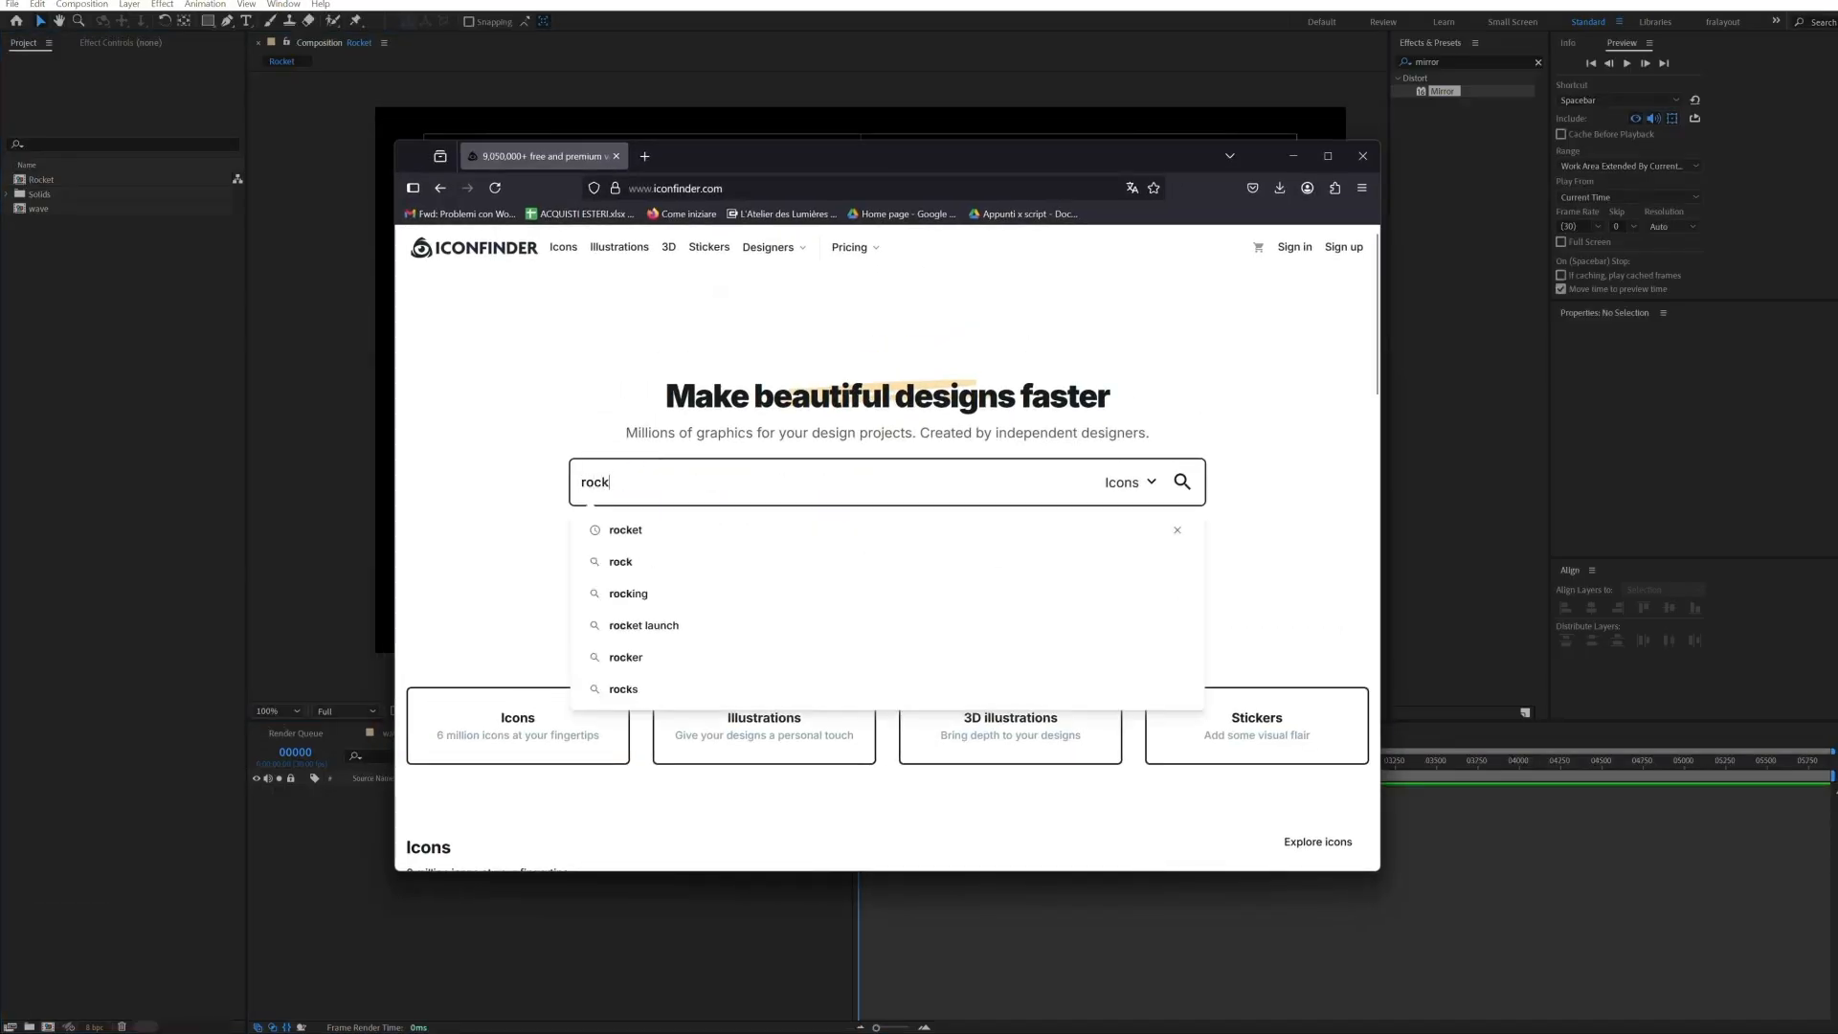
text(et)
key(Return)
click(417, 386)
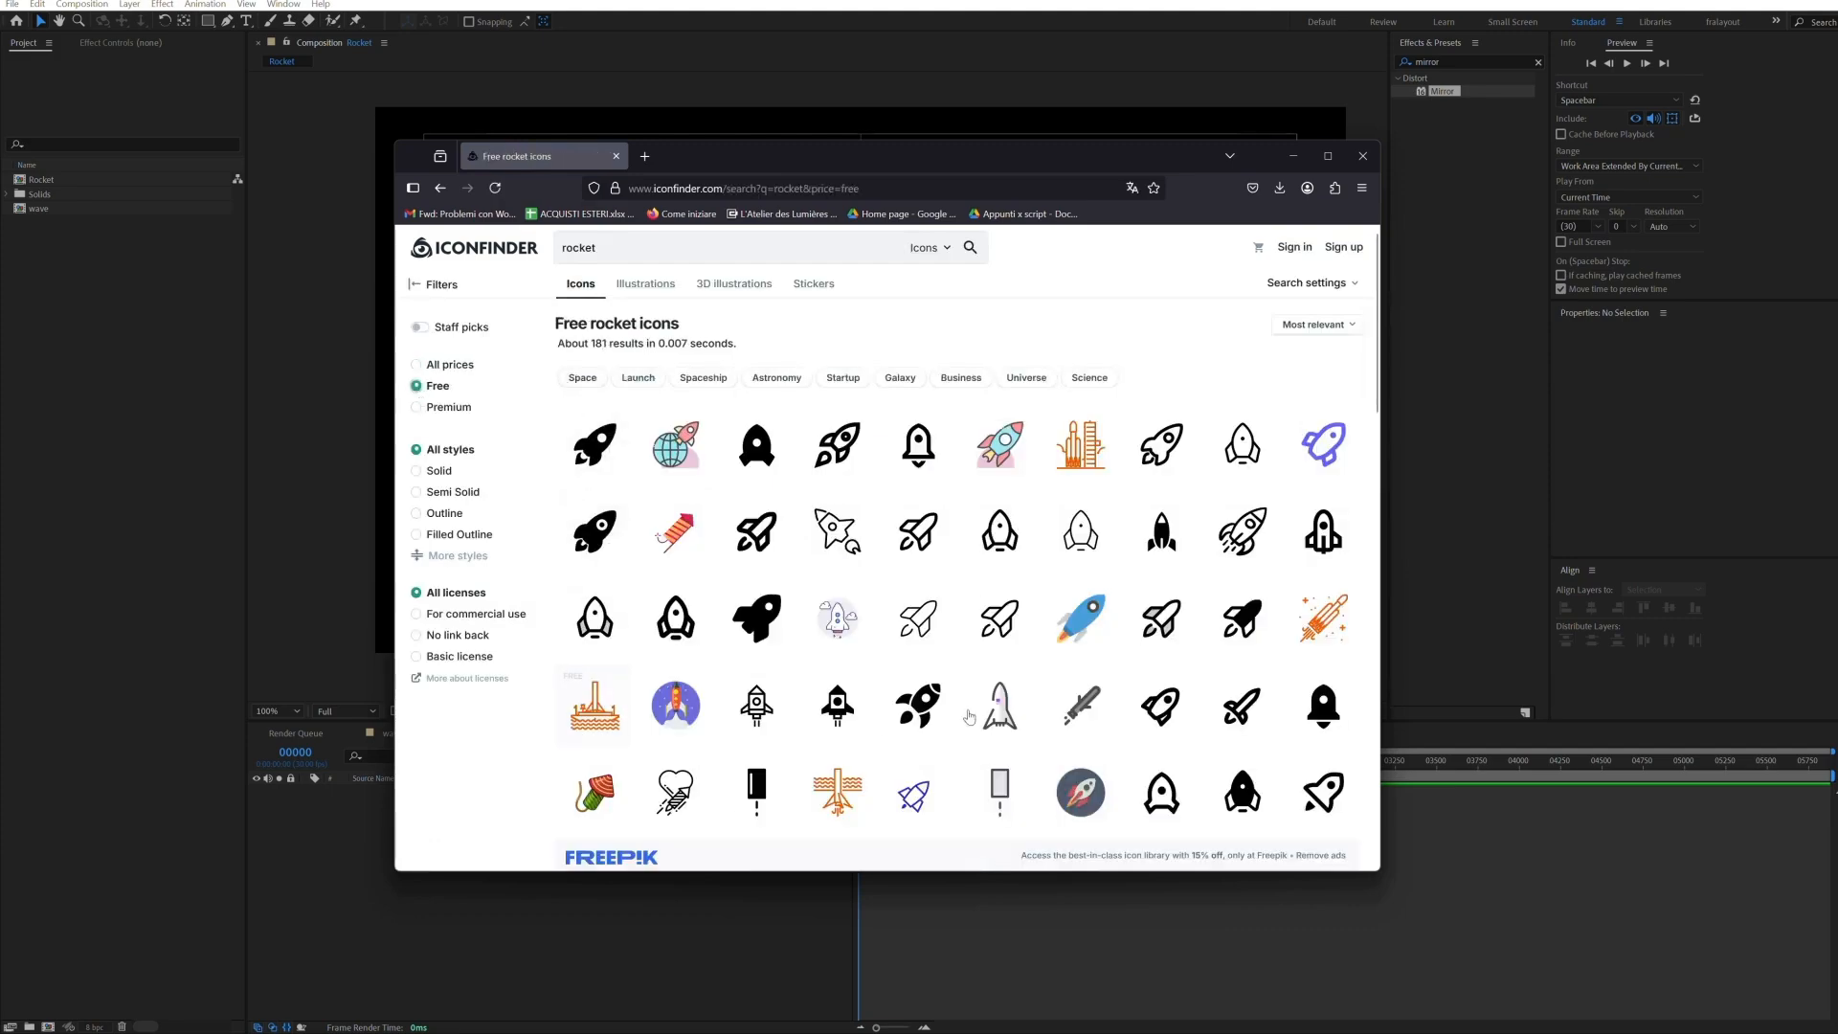
Download the free grey starship rocket icon as a 512 px PNG and import it into the After Effects project
click(1005, 728)
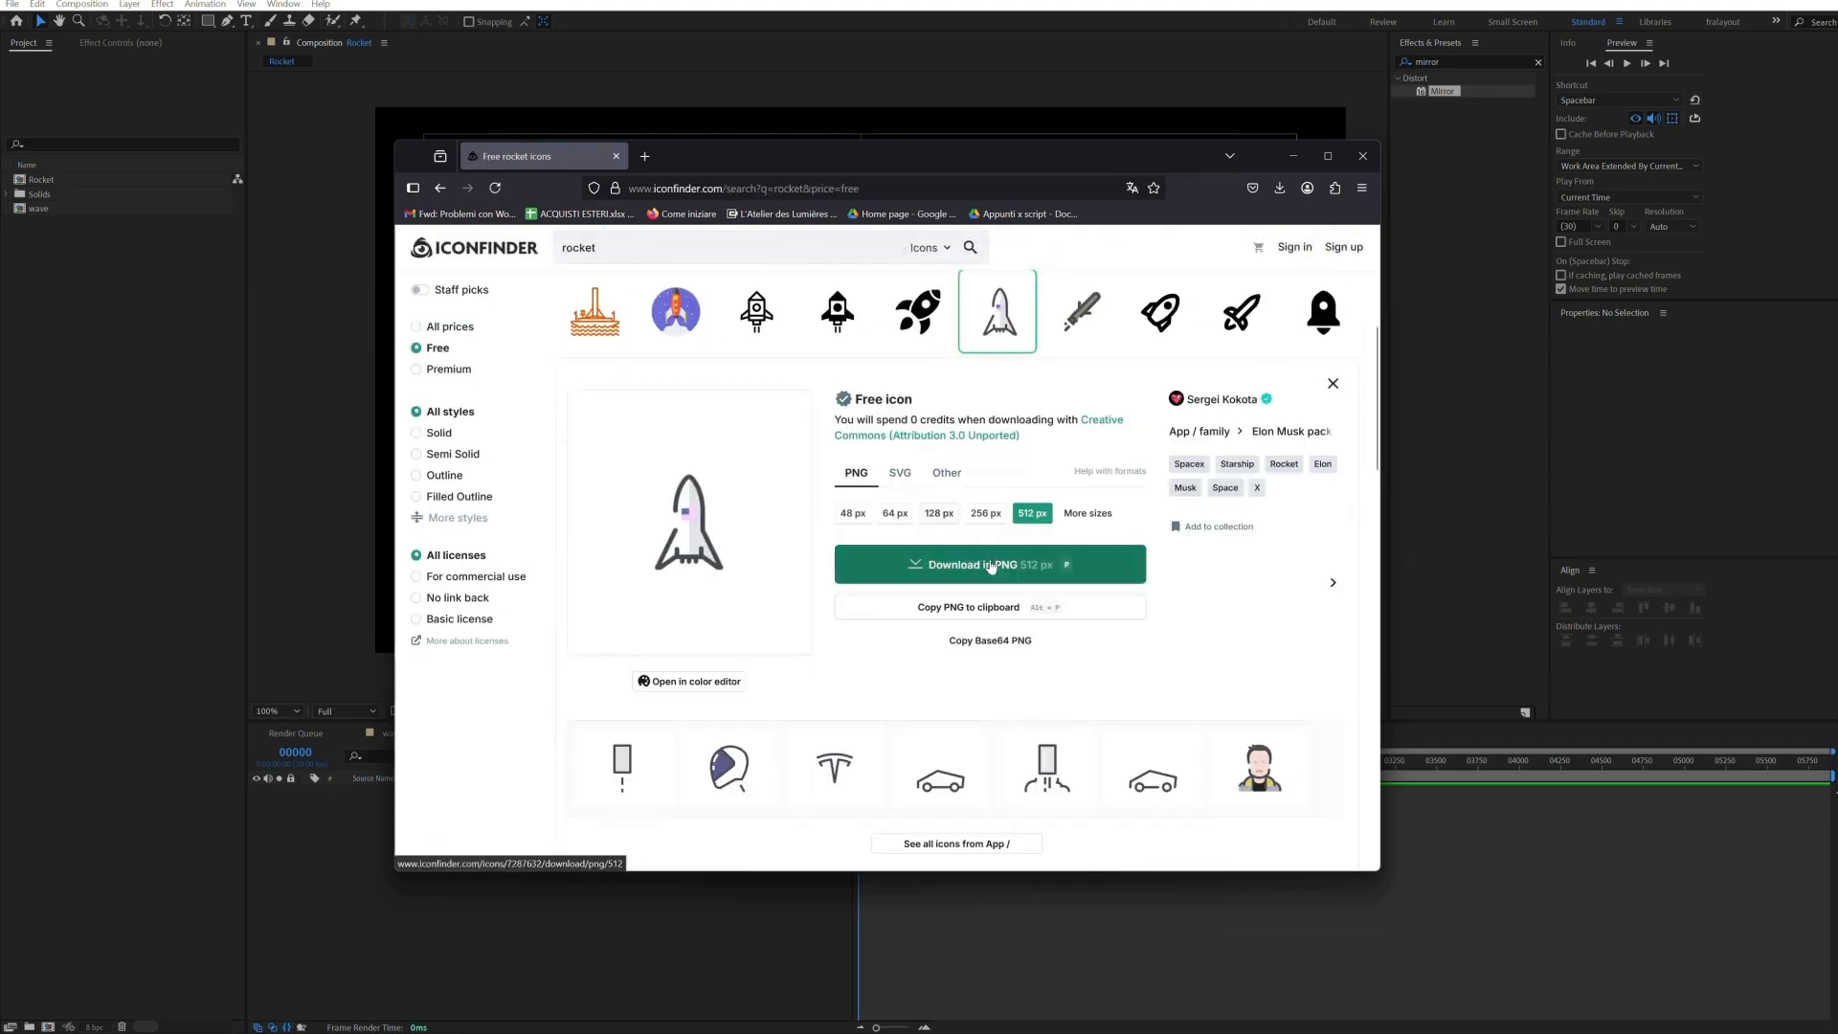
click(995, 563)
click(1271, 226)
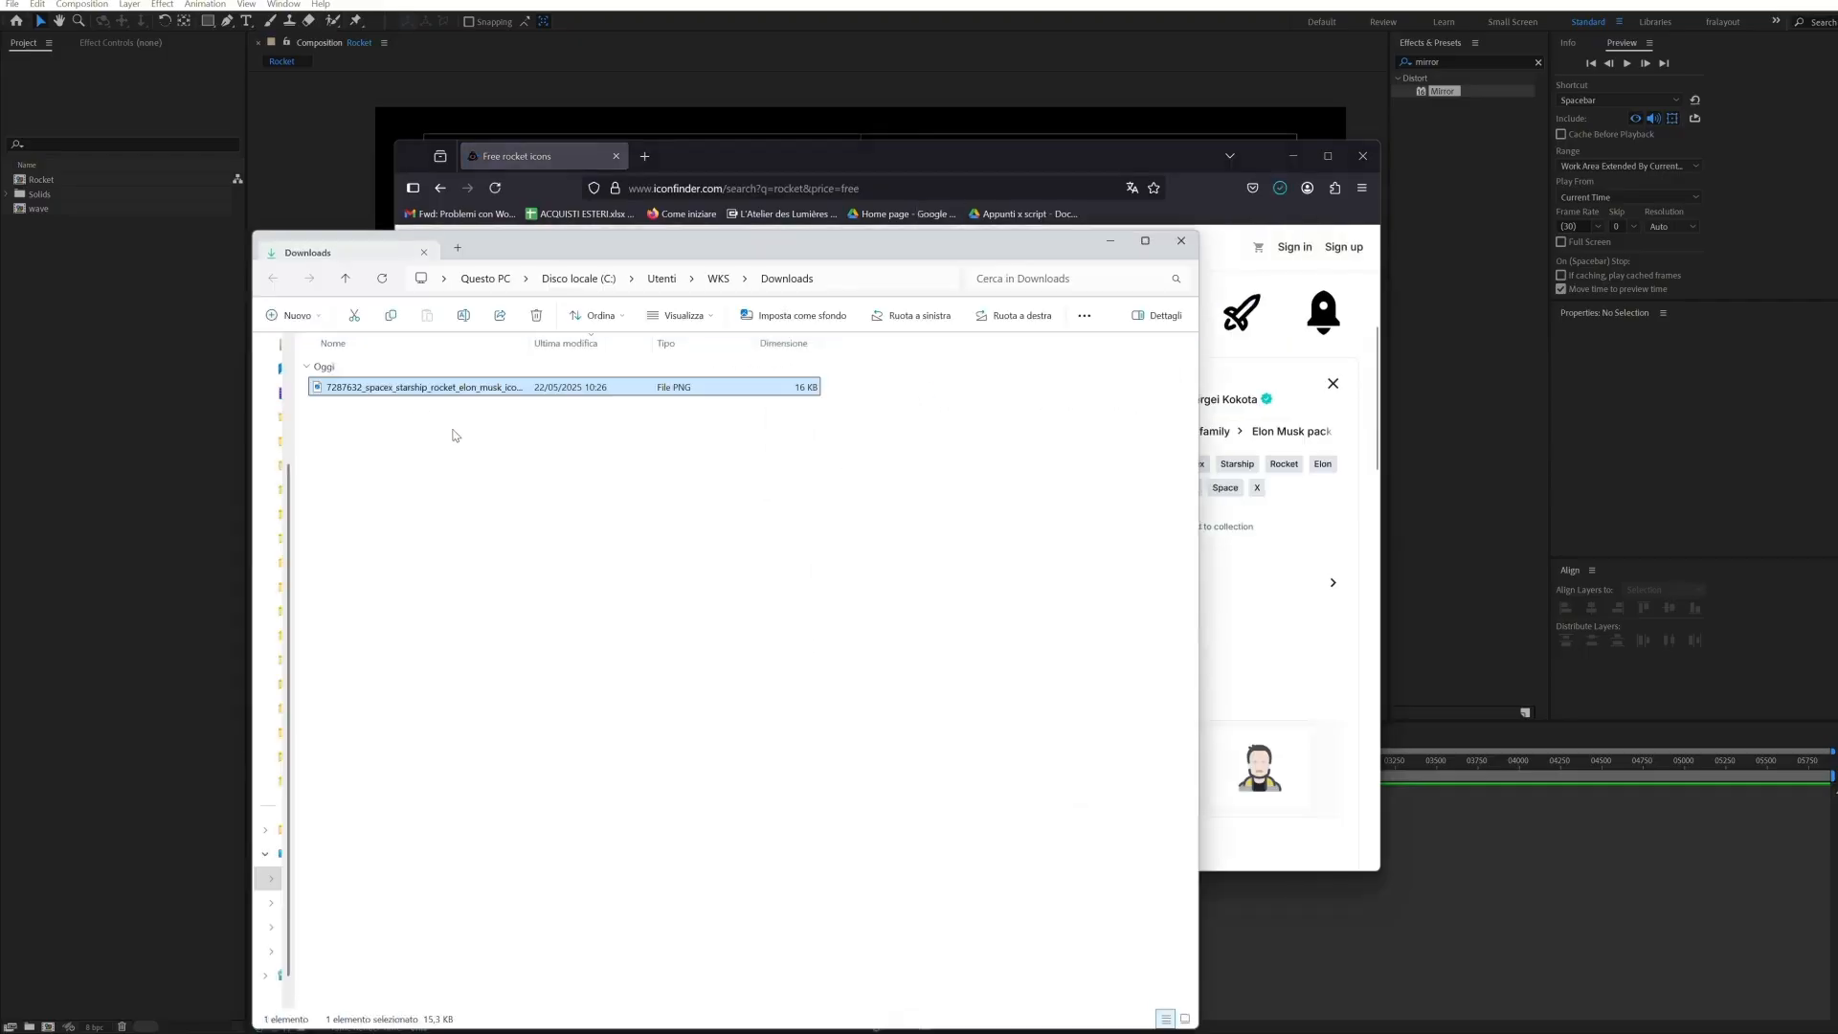
drag(442, 387, 139, 364)
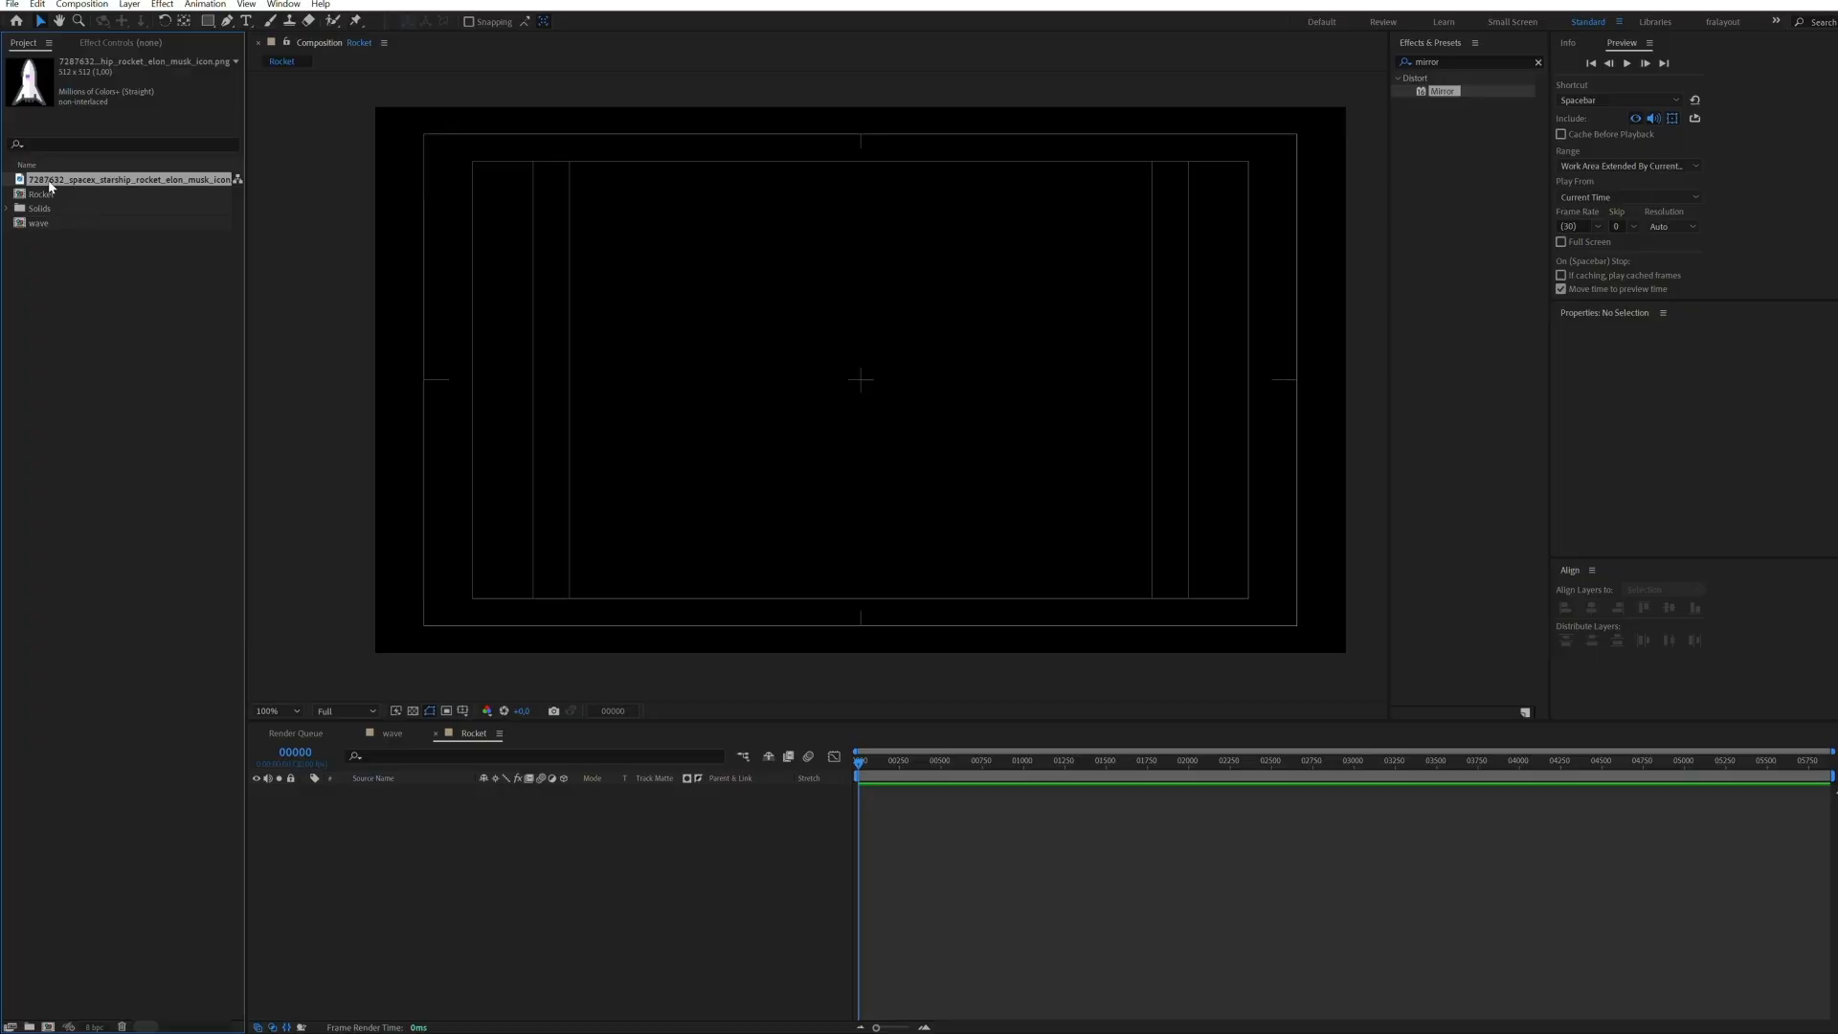
Place the rocket icon in the Rocket composition scaled down at the centre, and add the wave composition beneath it
drag(49, 186, 559, 913)
drag(992, 252, 917, 325)
drag(28, 223, 473, 809)
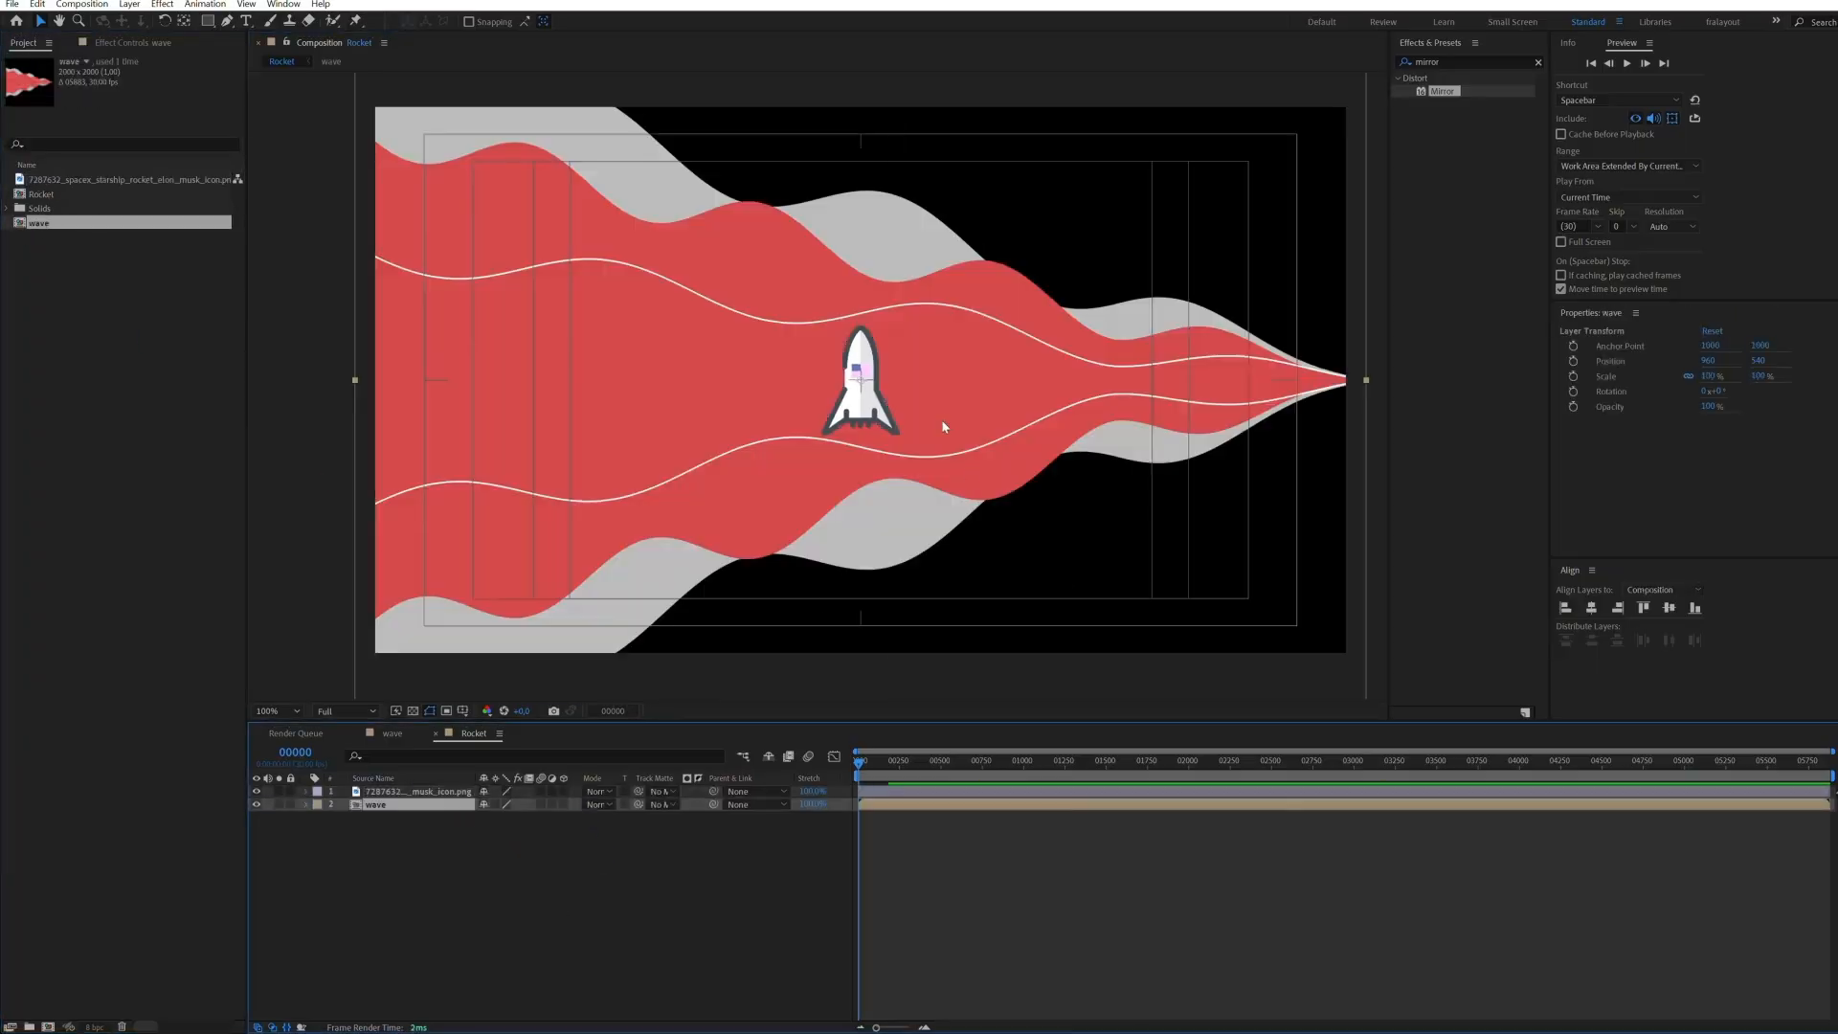
Rotate the wave layer to -90°, scale it down to about 39%, and position it below the rocket's tail
key(w)
drag(1251, 414, 866, 158)
key(v)
drag(1366, 380, 1056, 394)
drag(907, 427, 907, 645)
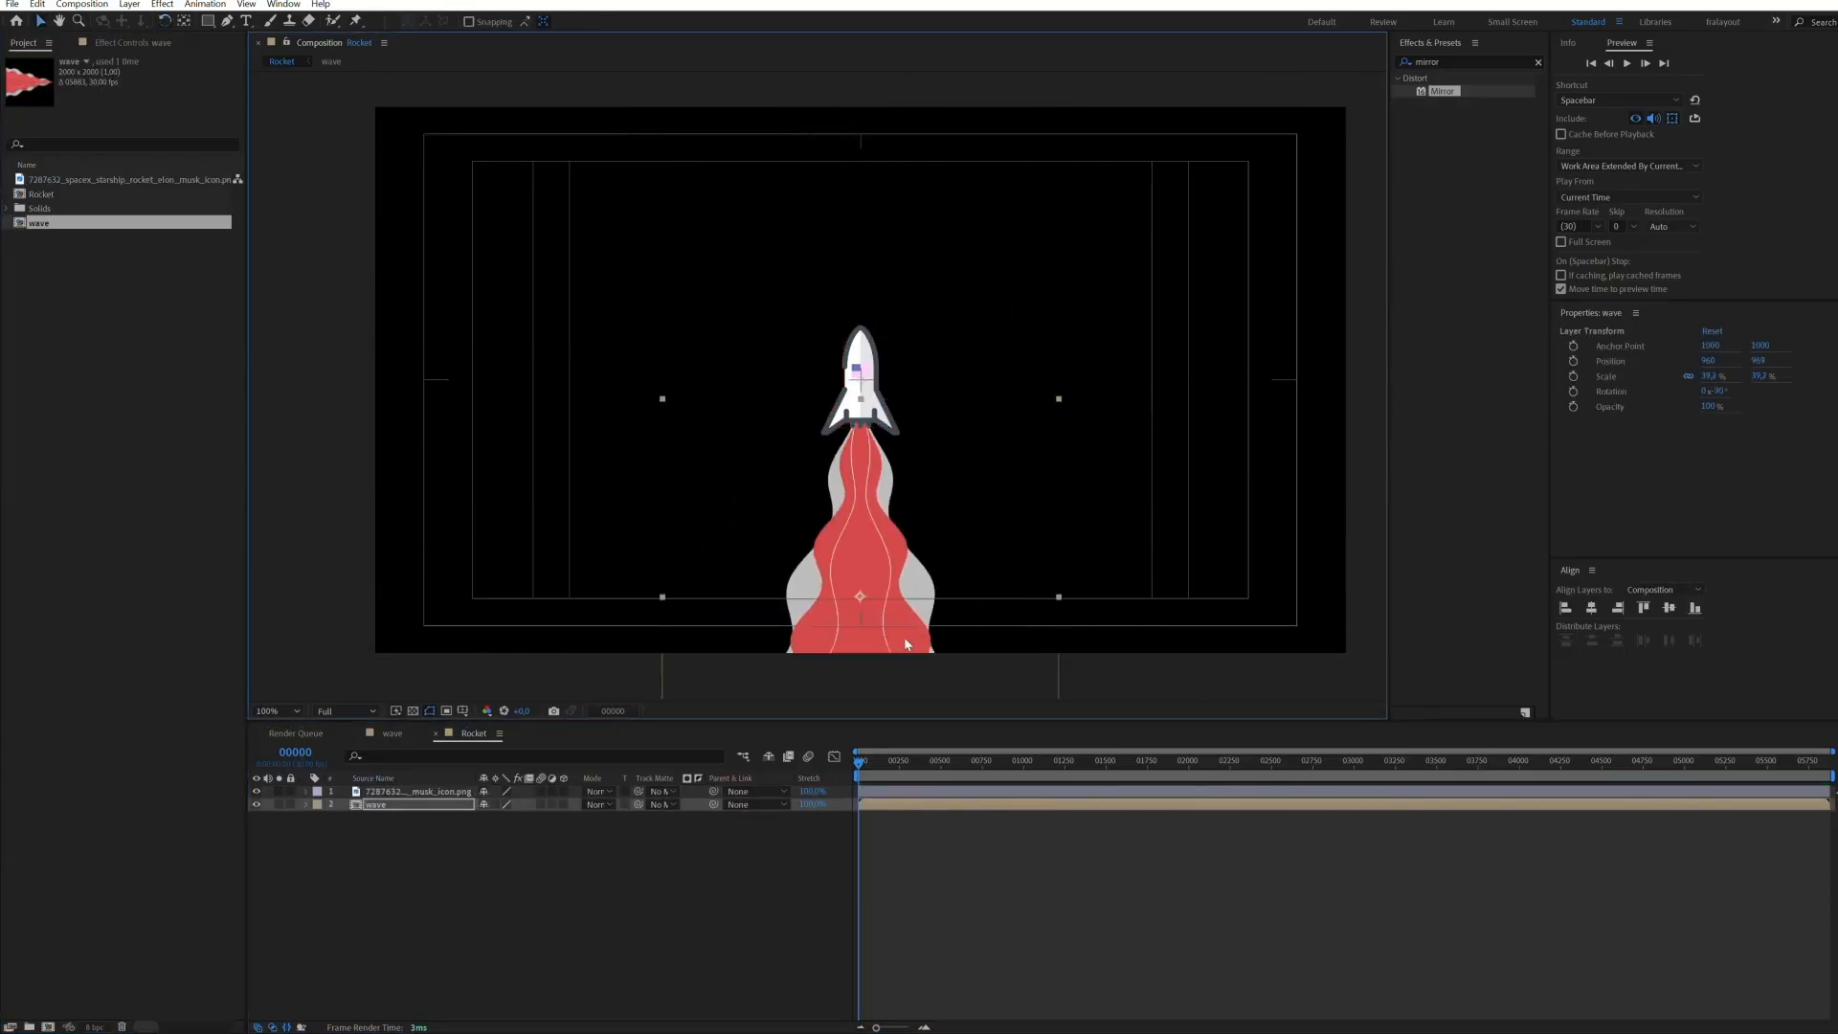
Scale the rocket and its wave trail down to about 35%, keeping the trail attached to the tail
click(867, 856)
click(864, 364)
drag(917, 383, 909, 383)
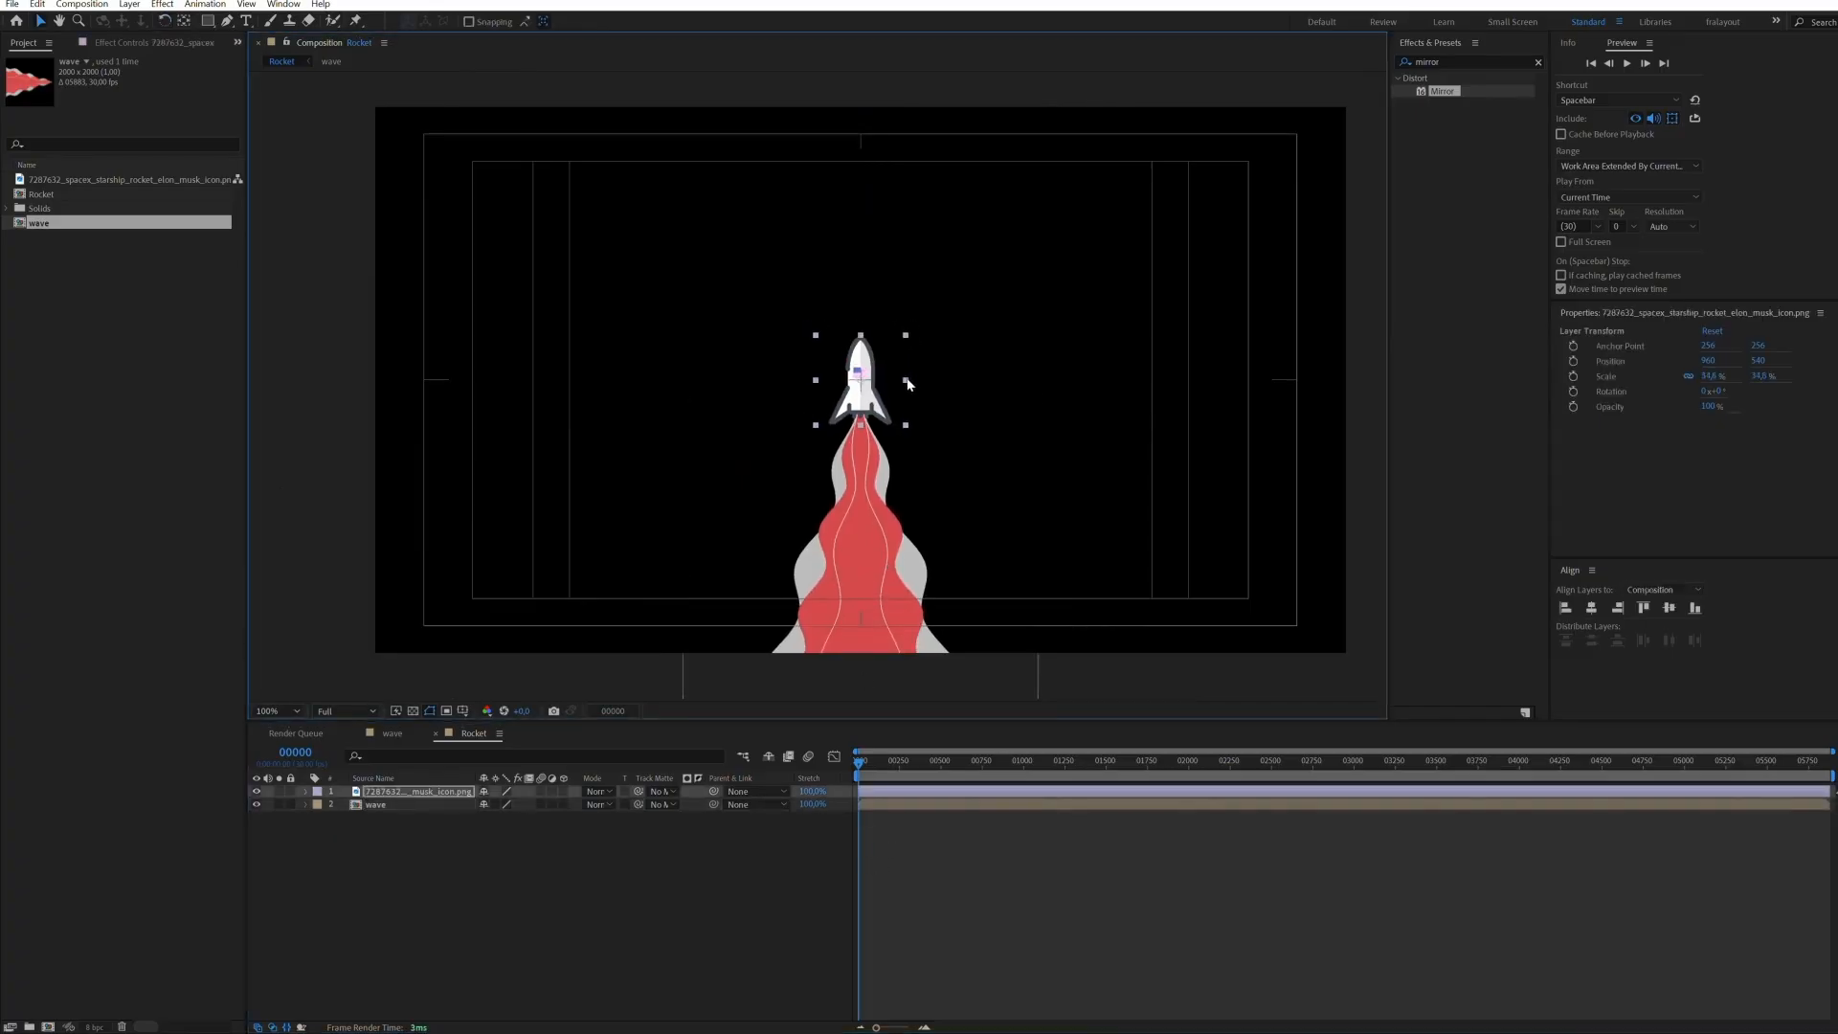
scroll(850, 595, down, 1)
scroll(838, 501, up, 1)
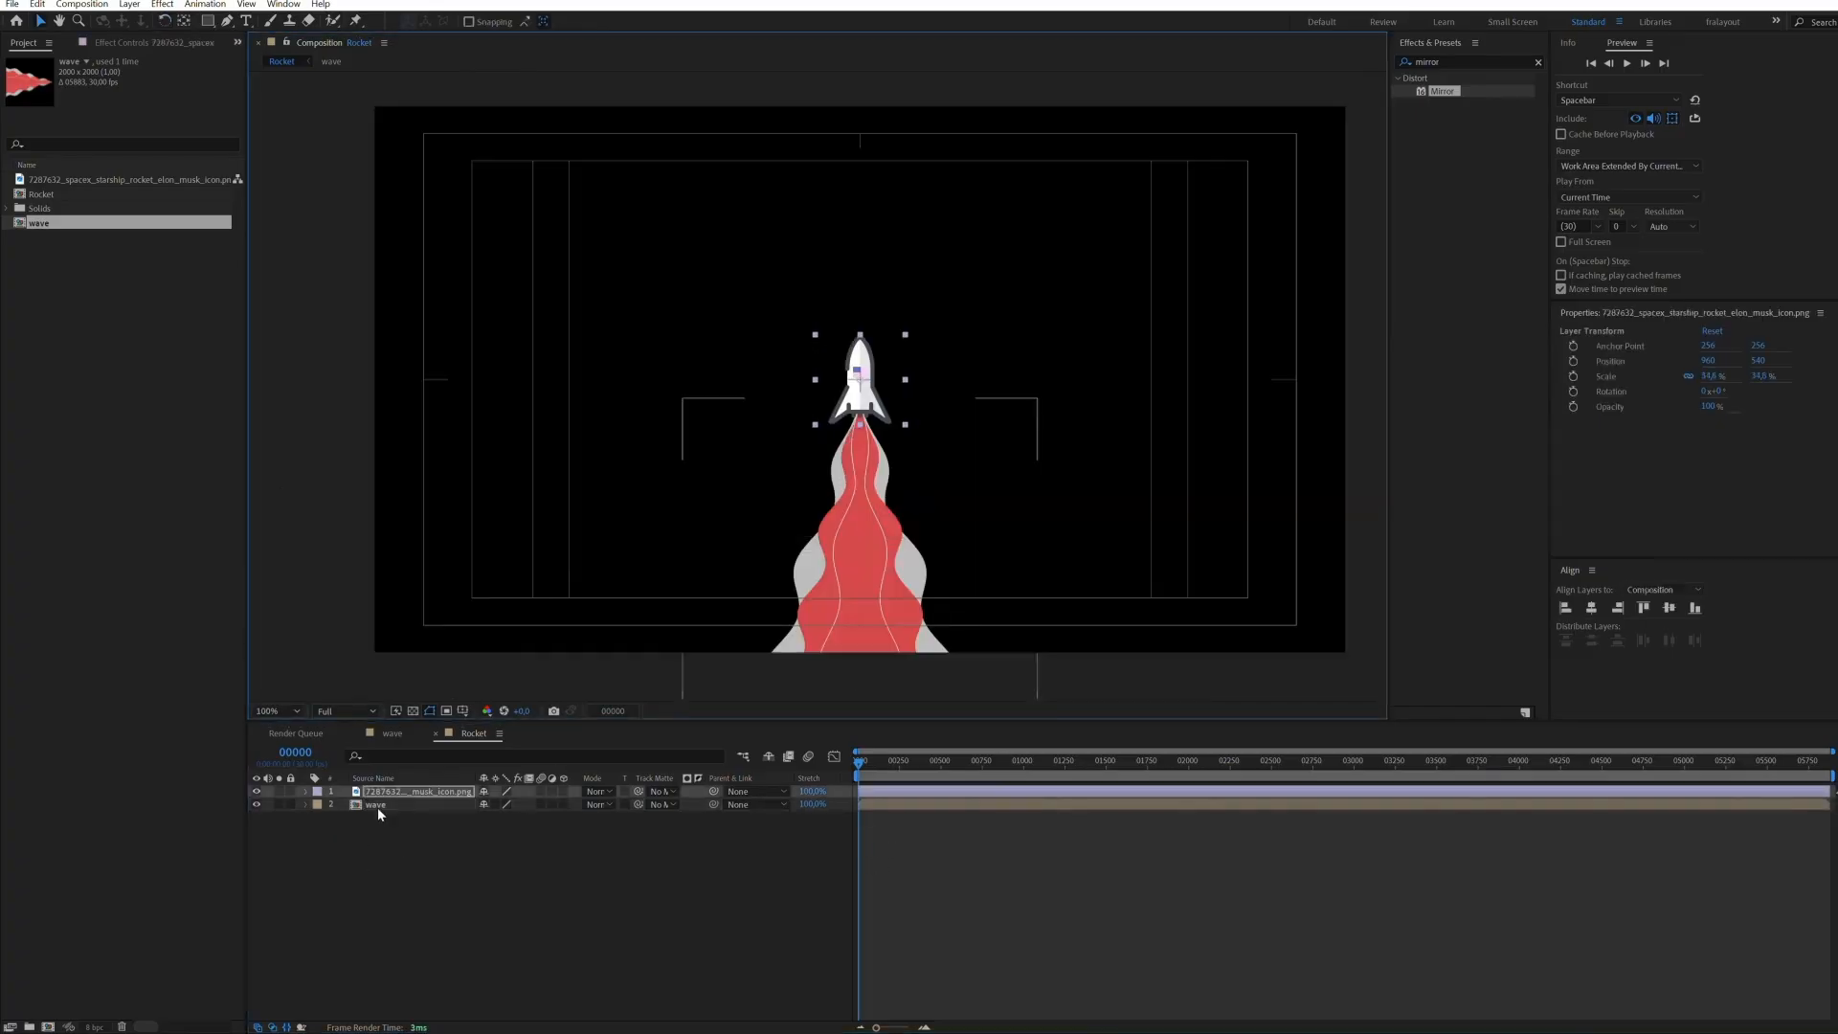
Open the nested wave composition from the Rocket composition and return to Rocket through the mini-flowchart
double_click(377, 805)
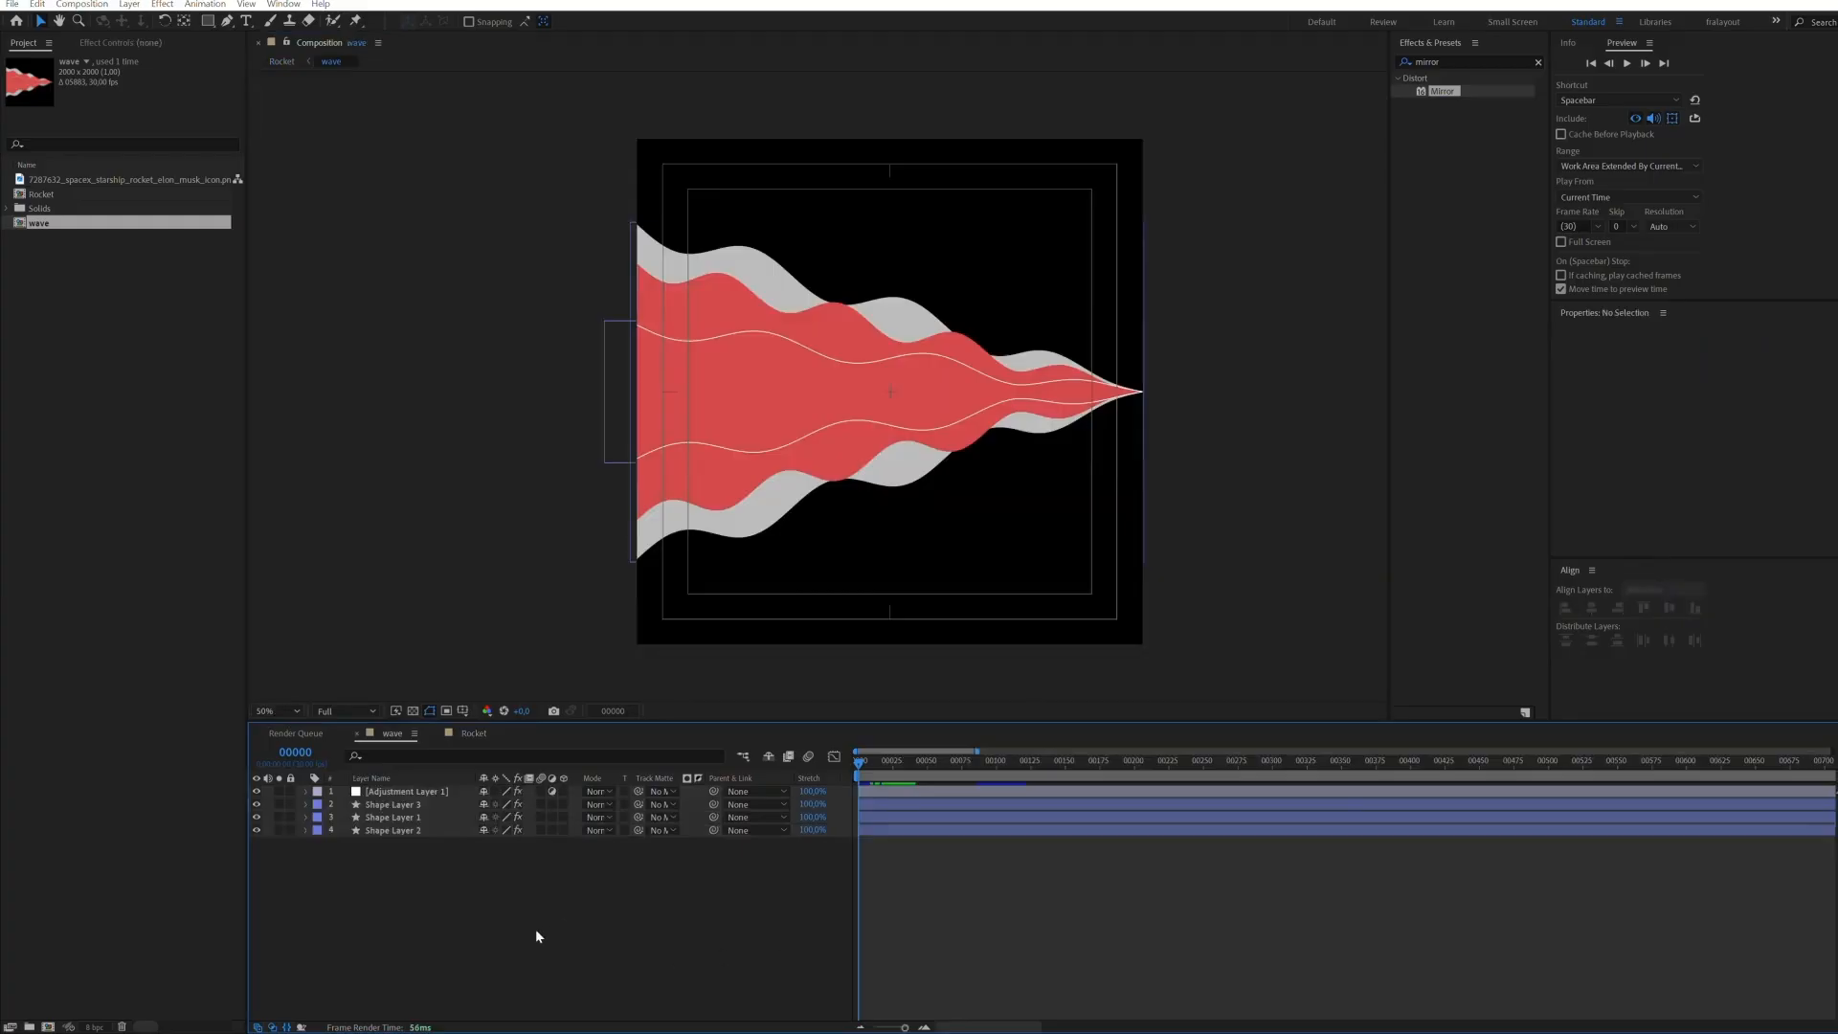
key(Tab)
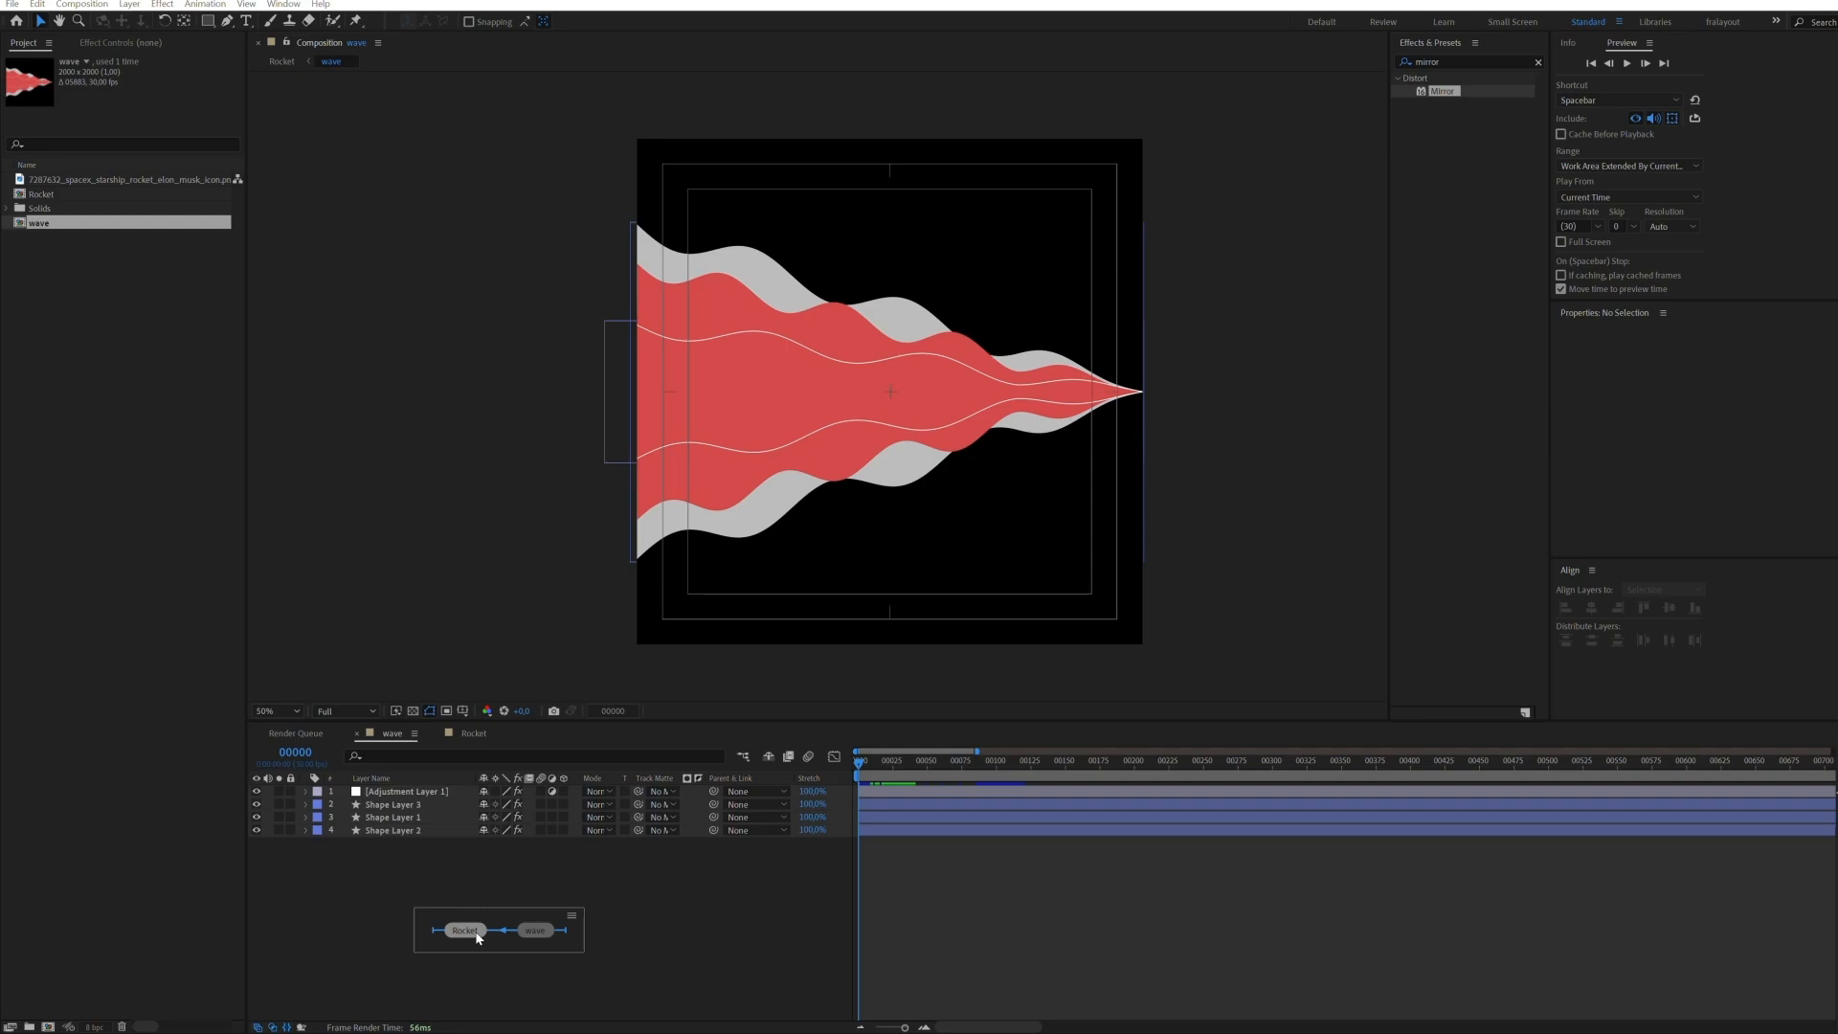
click(465, 930)
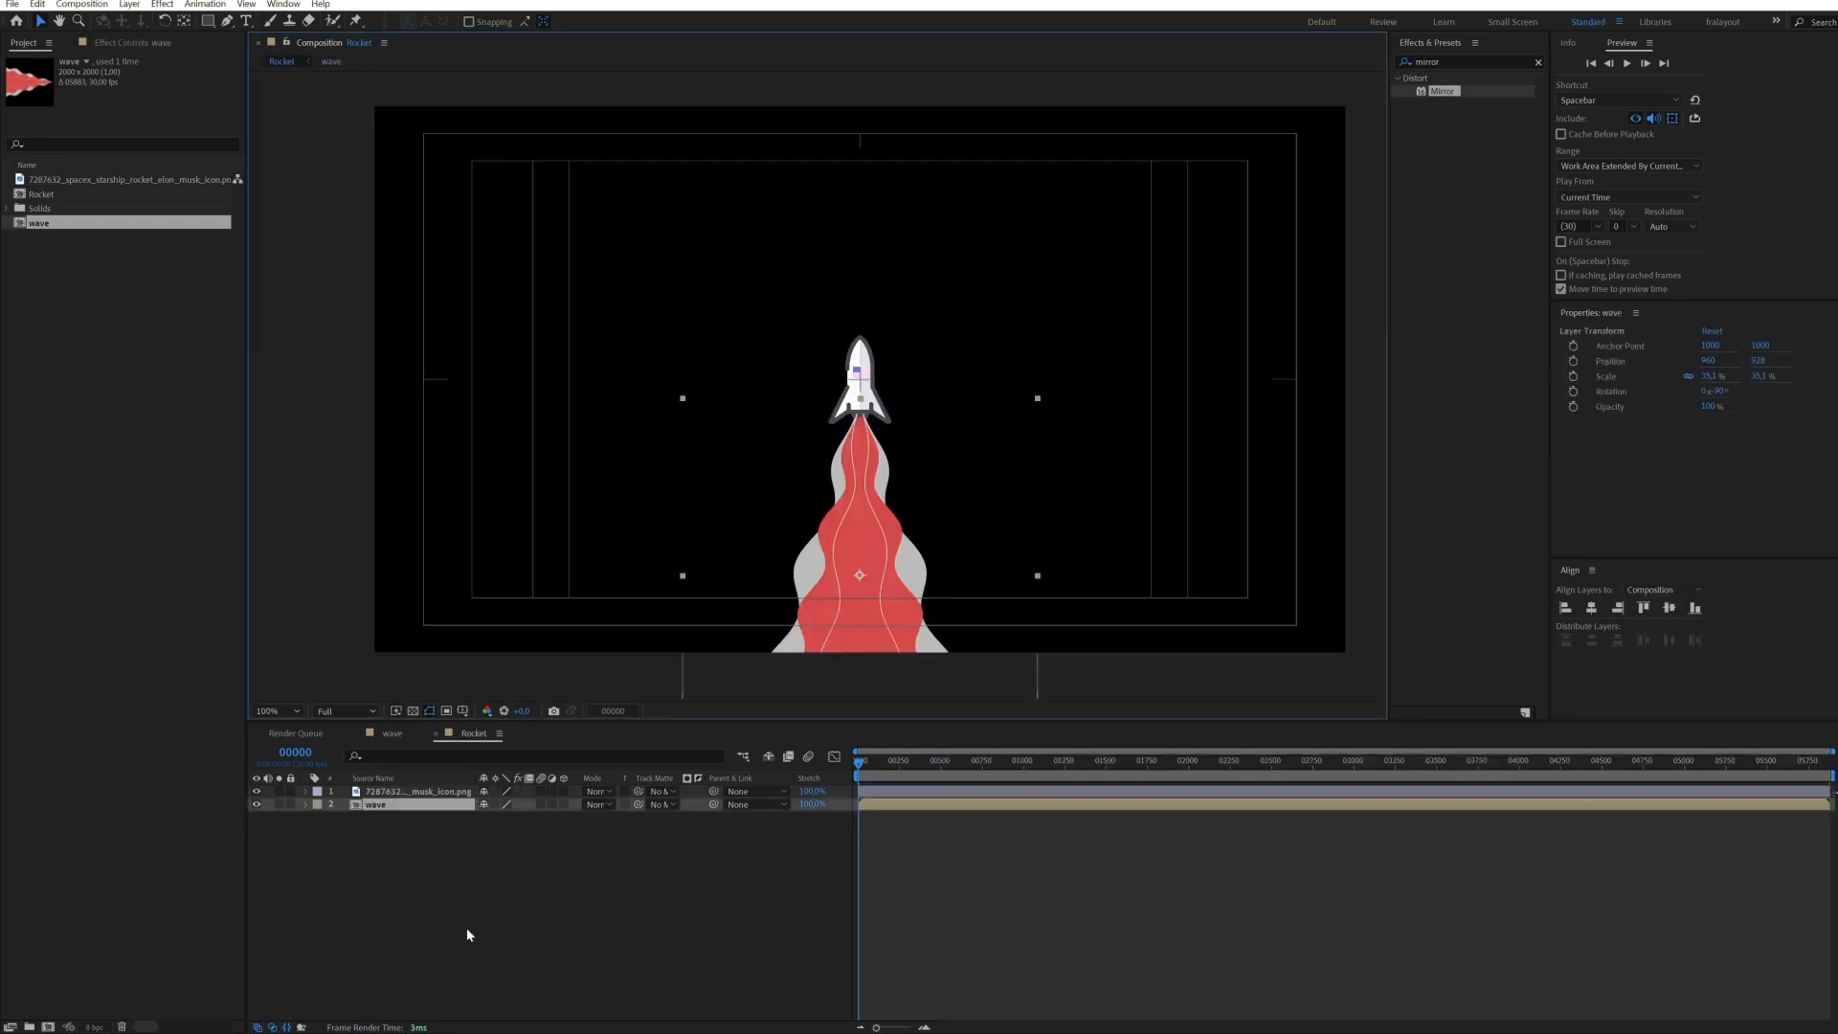
Parent the wave layer to the rocket icon layer and keep both layers visible
click(388, 804)
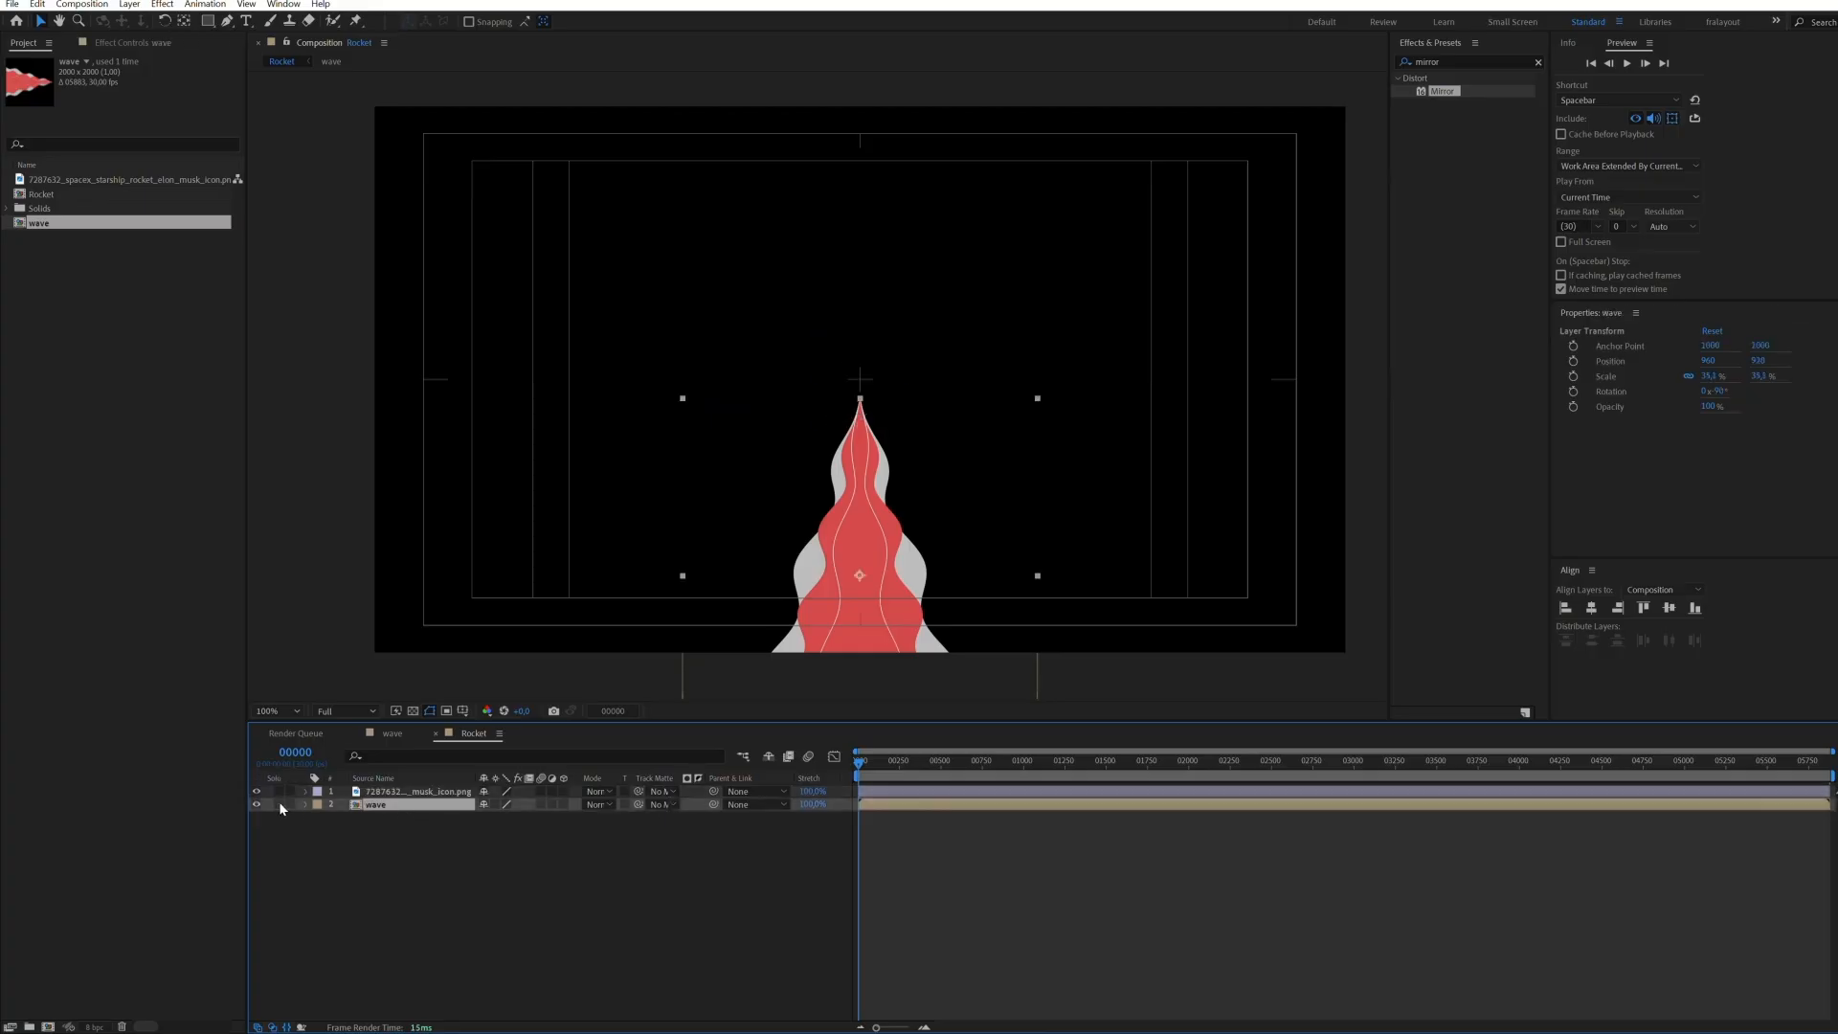
drag(713, 805, 441, 797)
click(441, 804)
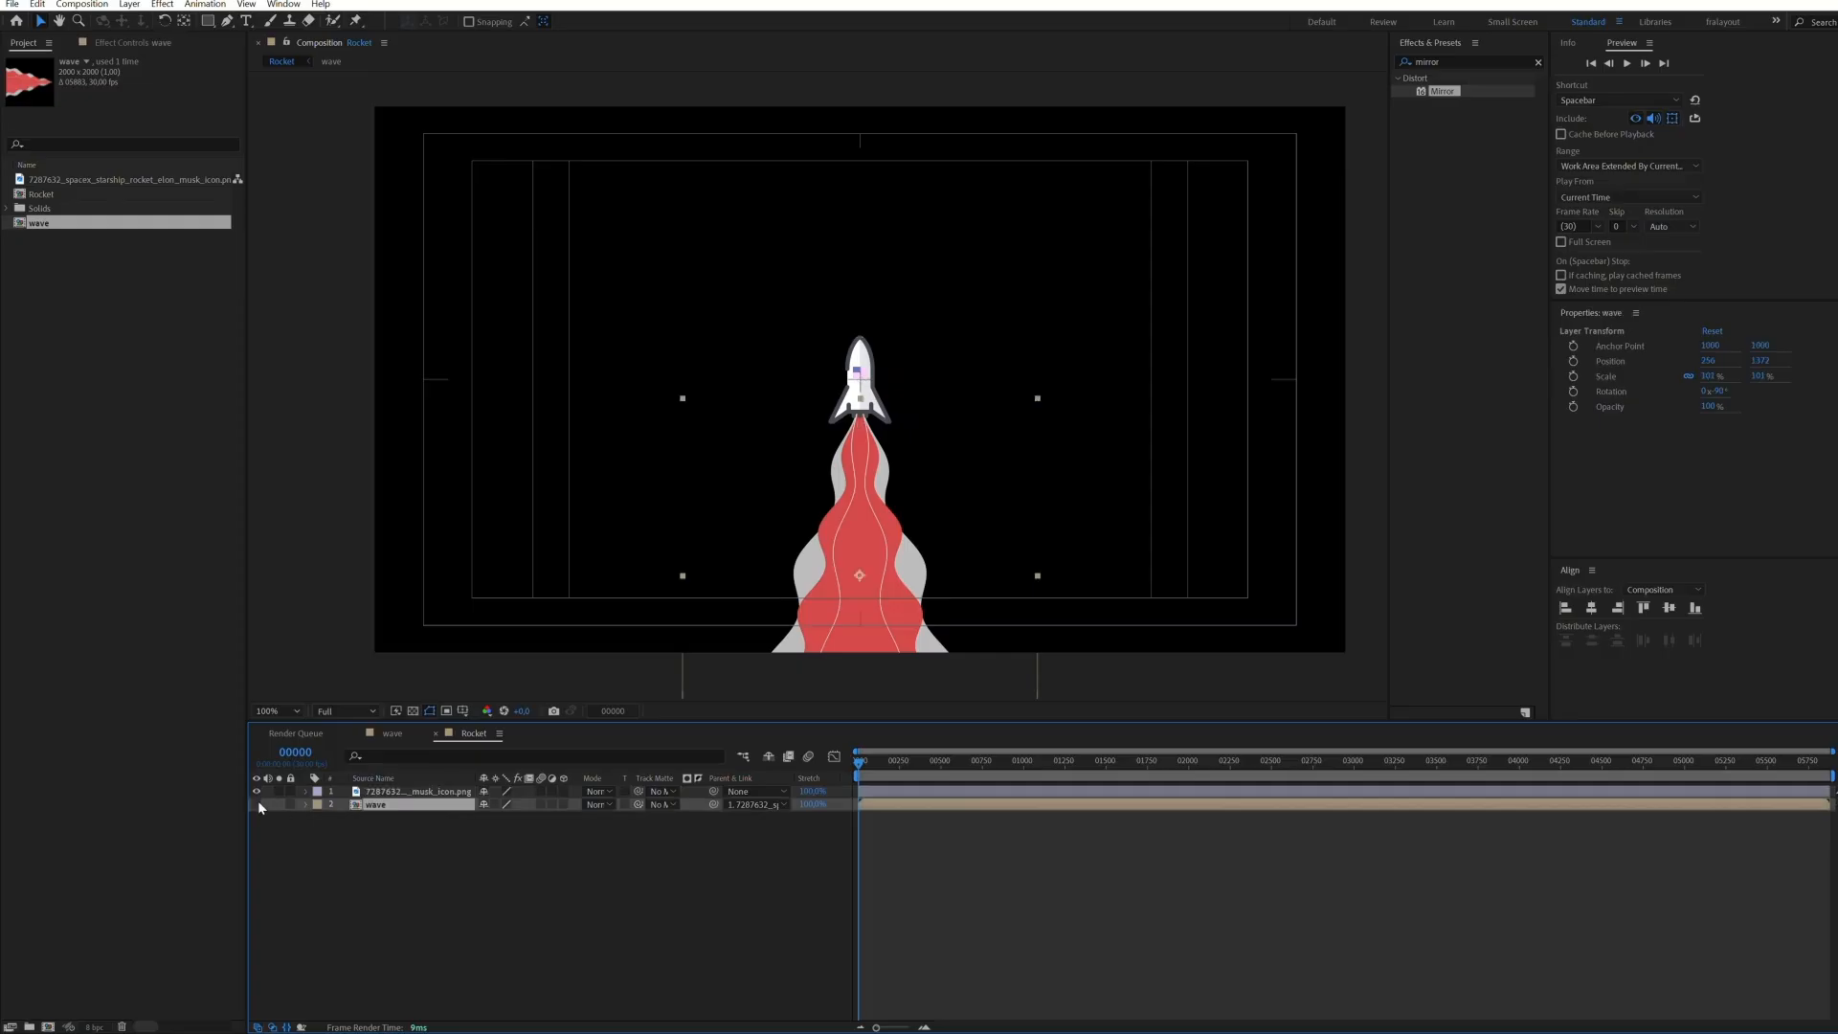
click(257, 804)
click(398, 792)
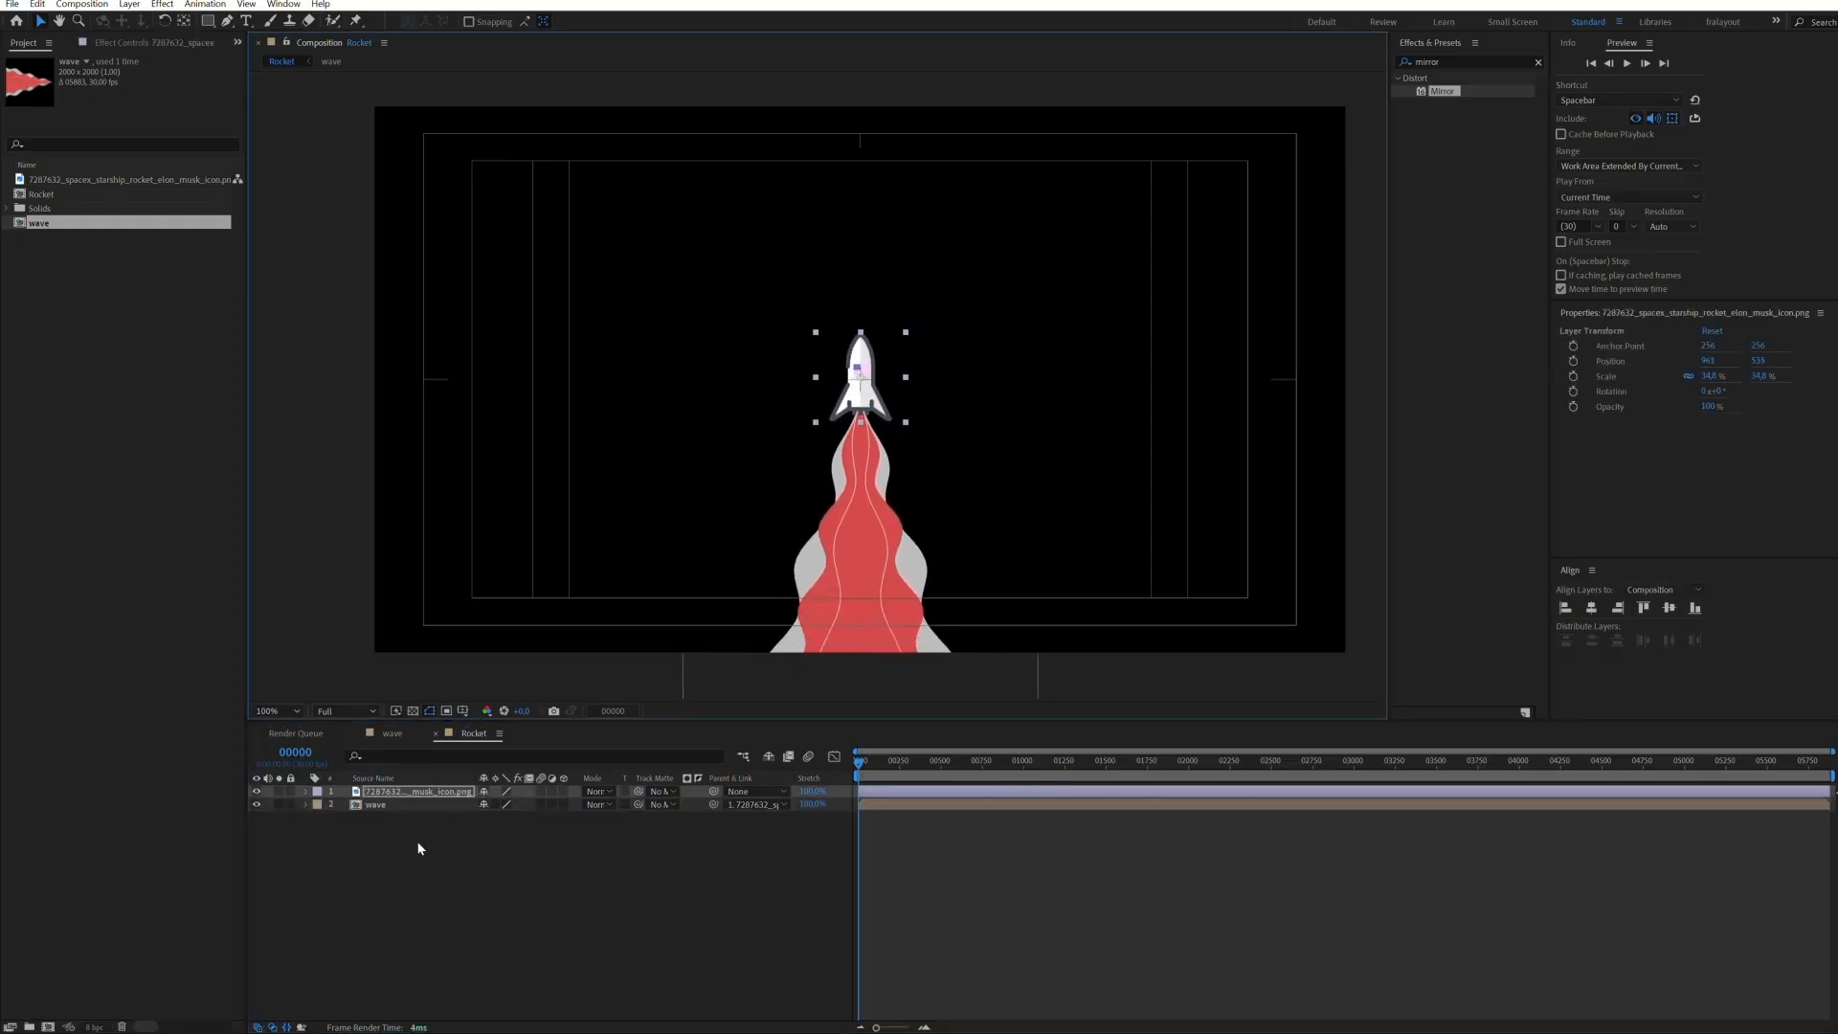
In the wave composition, reveal Scale for Shape Layers 1, 2 and 3 and unlink its proportions
double_click(403, 805)
click(375, 805)
shift+click(391, 831)
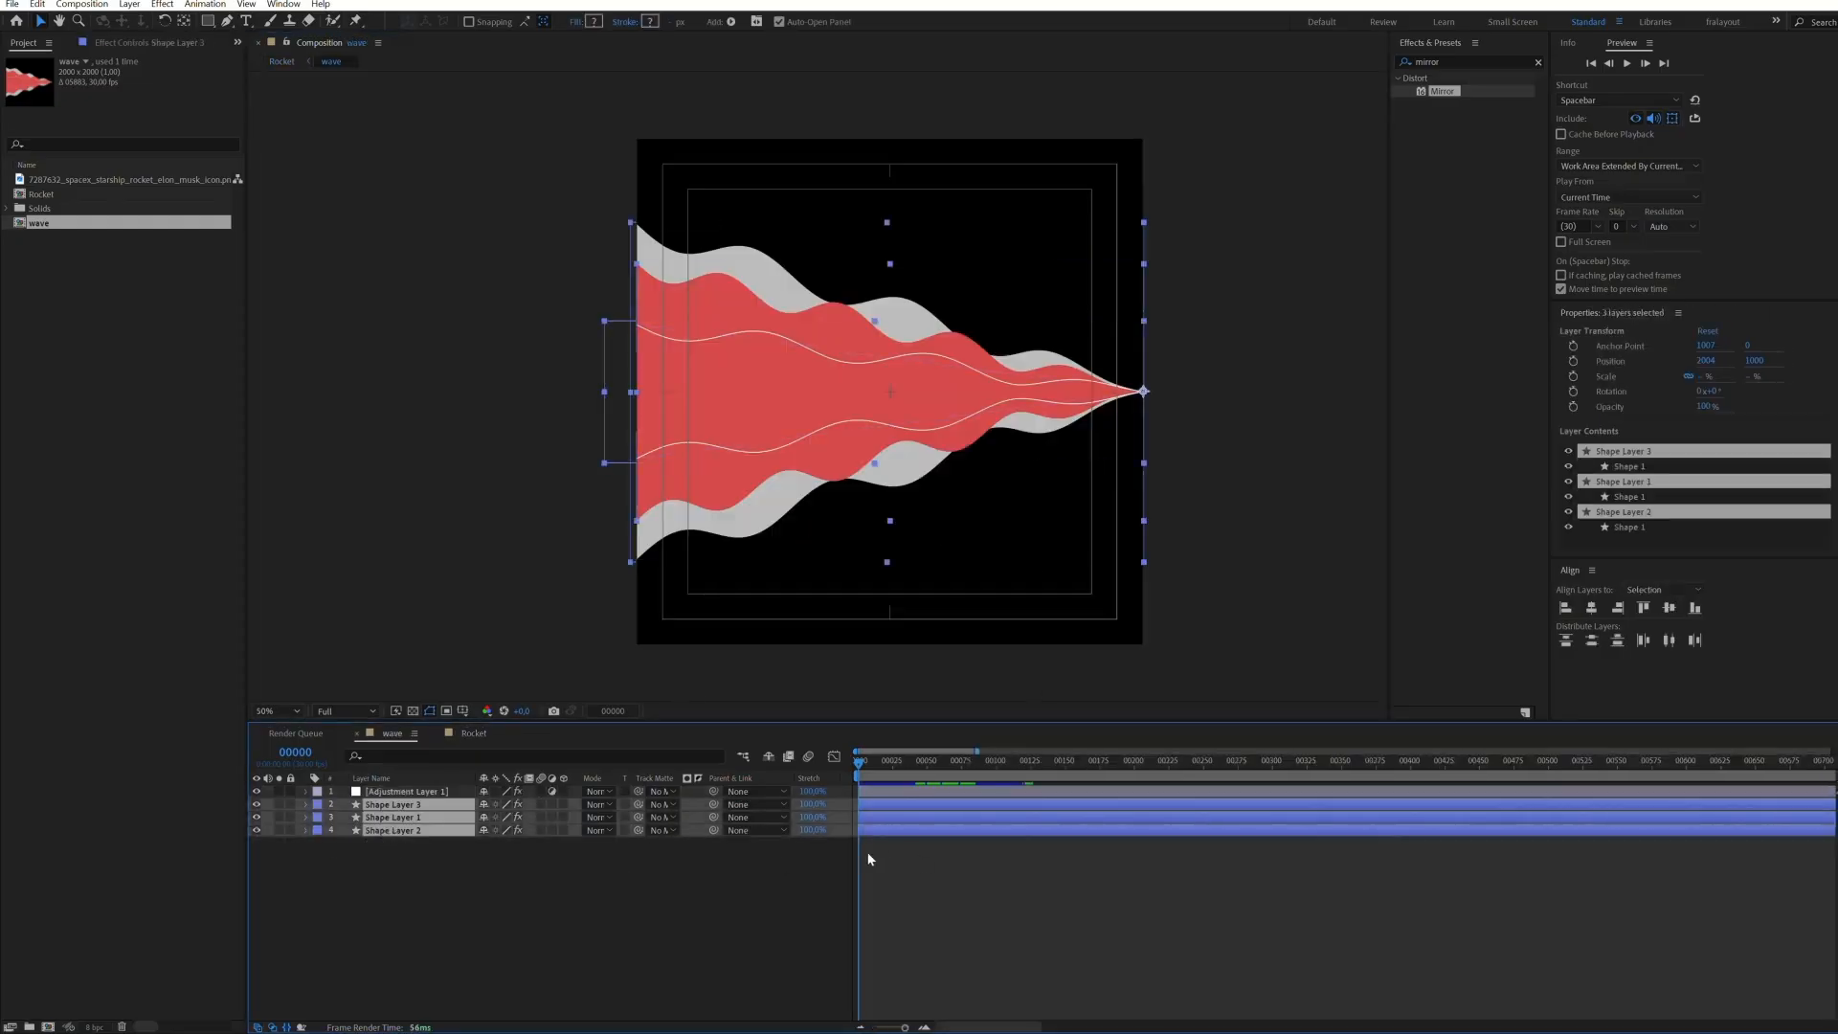
key(s)
key(=)
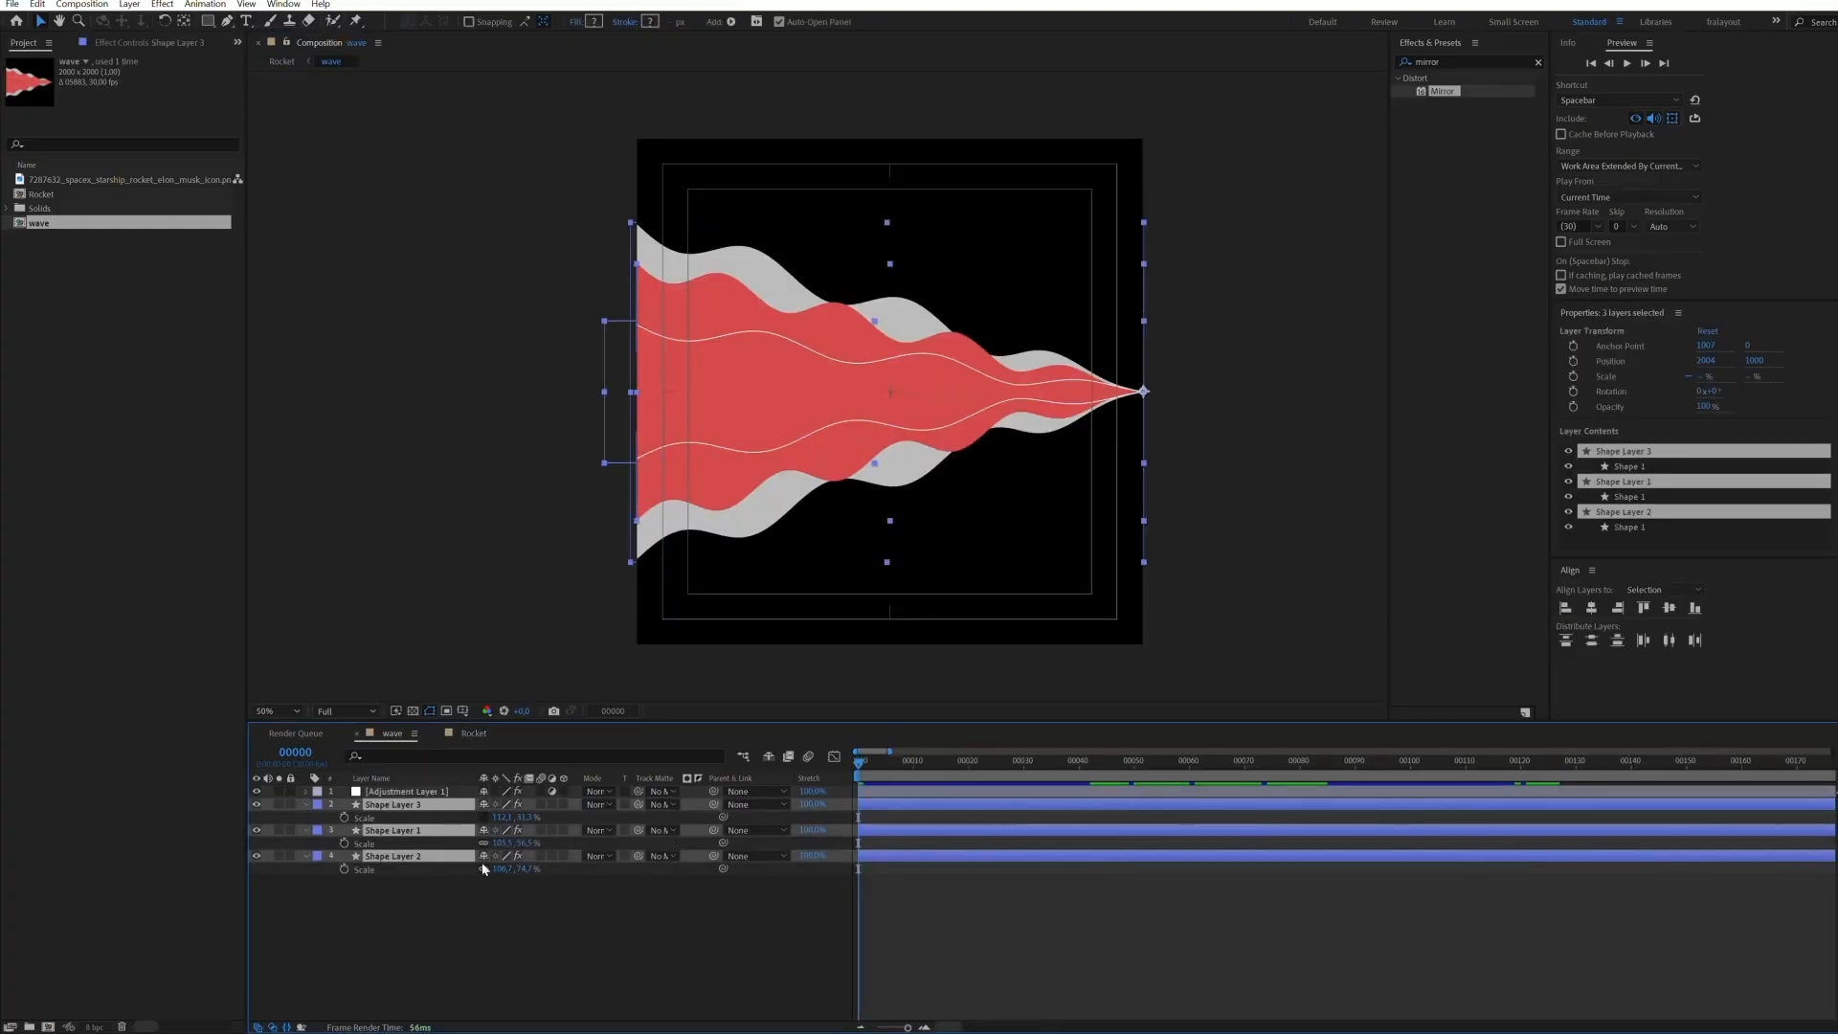
click(482, 868)
Start Scale keyframes at frame 0 on all three shape layers
click(371, 871)
ctrl+click(375, 843)
ctrl+click(399, 819)
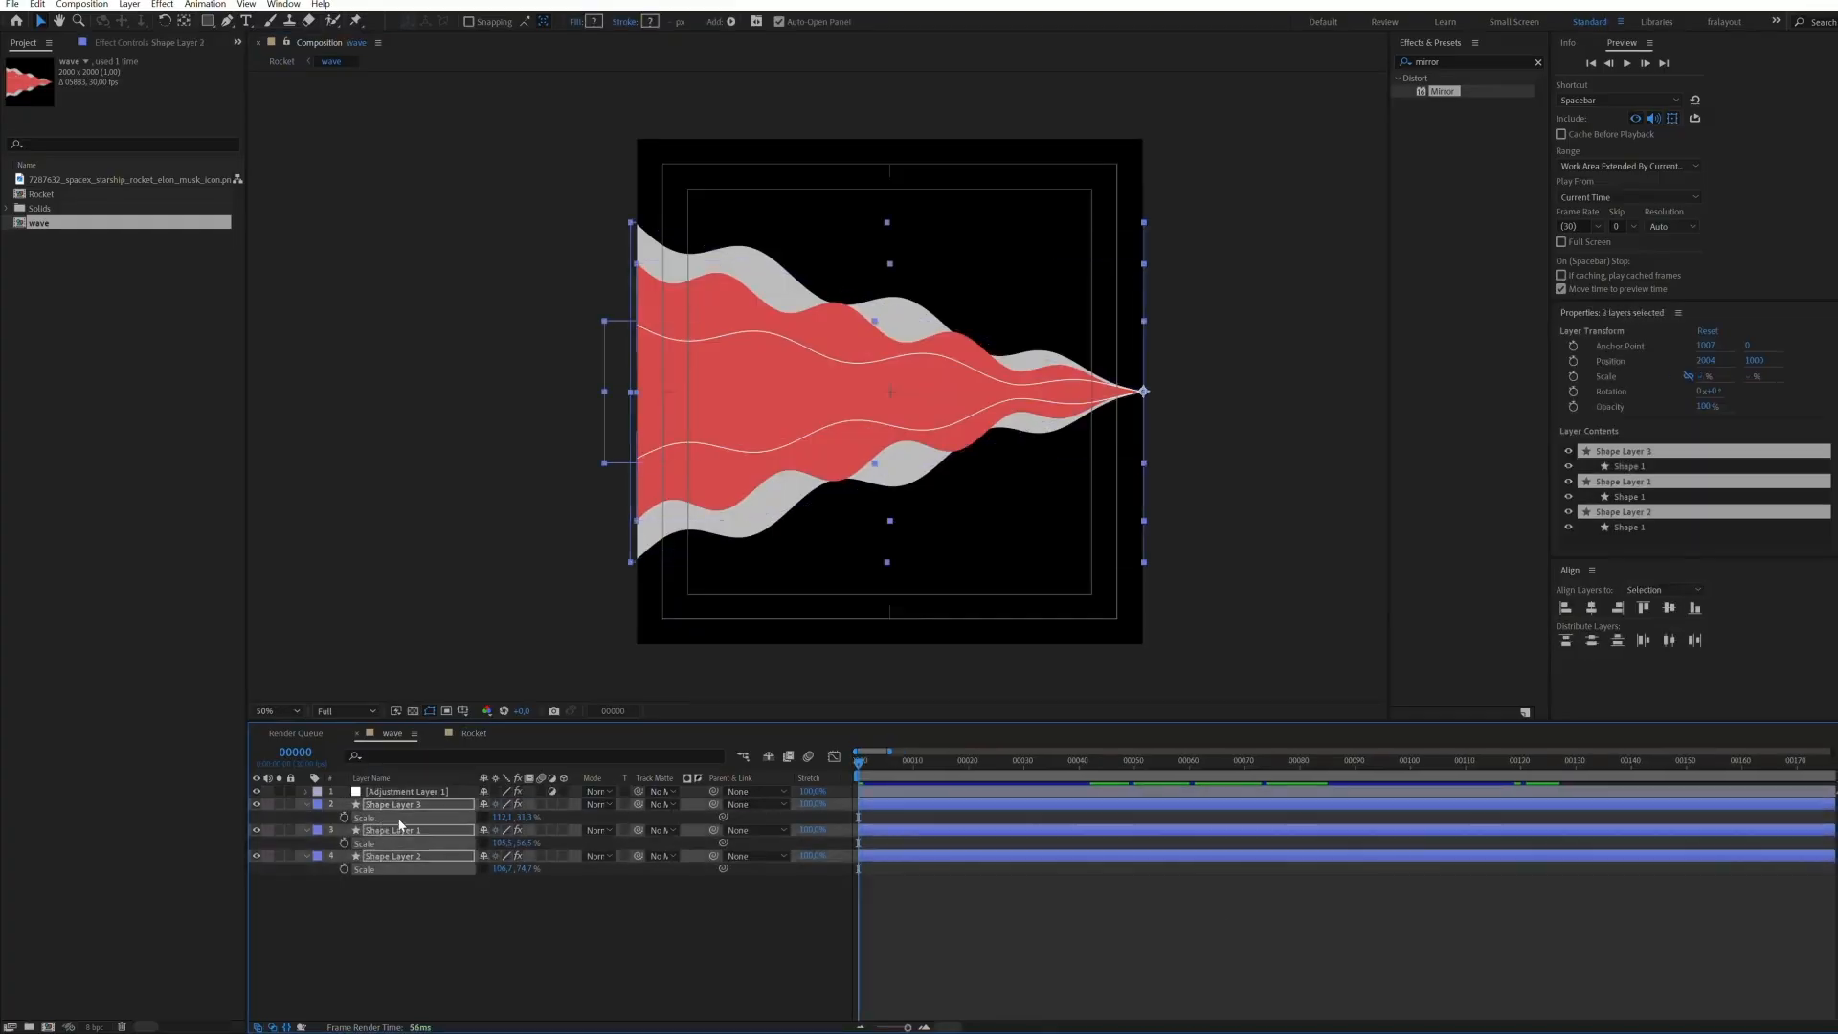
click(347, 823)
click(343, 818)
click(344, 844)
click(344, 869)
Move the Scale keyframes of all three shape layers from frame 0 to frame 20
key(=)
key(=)
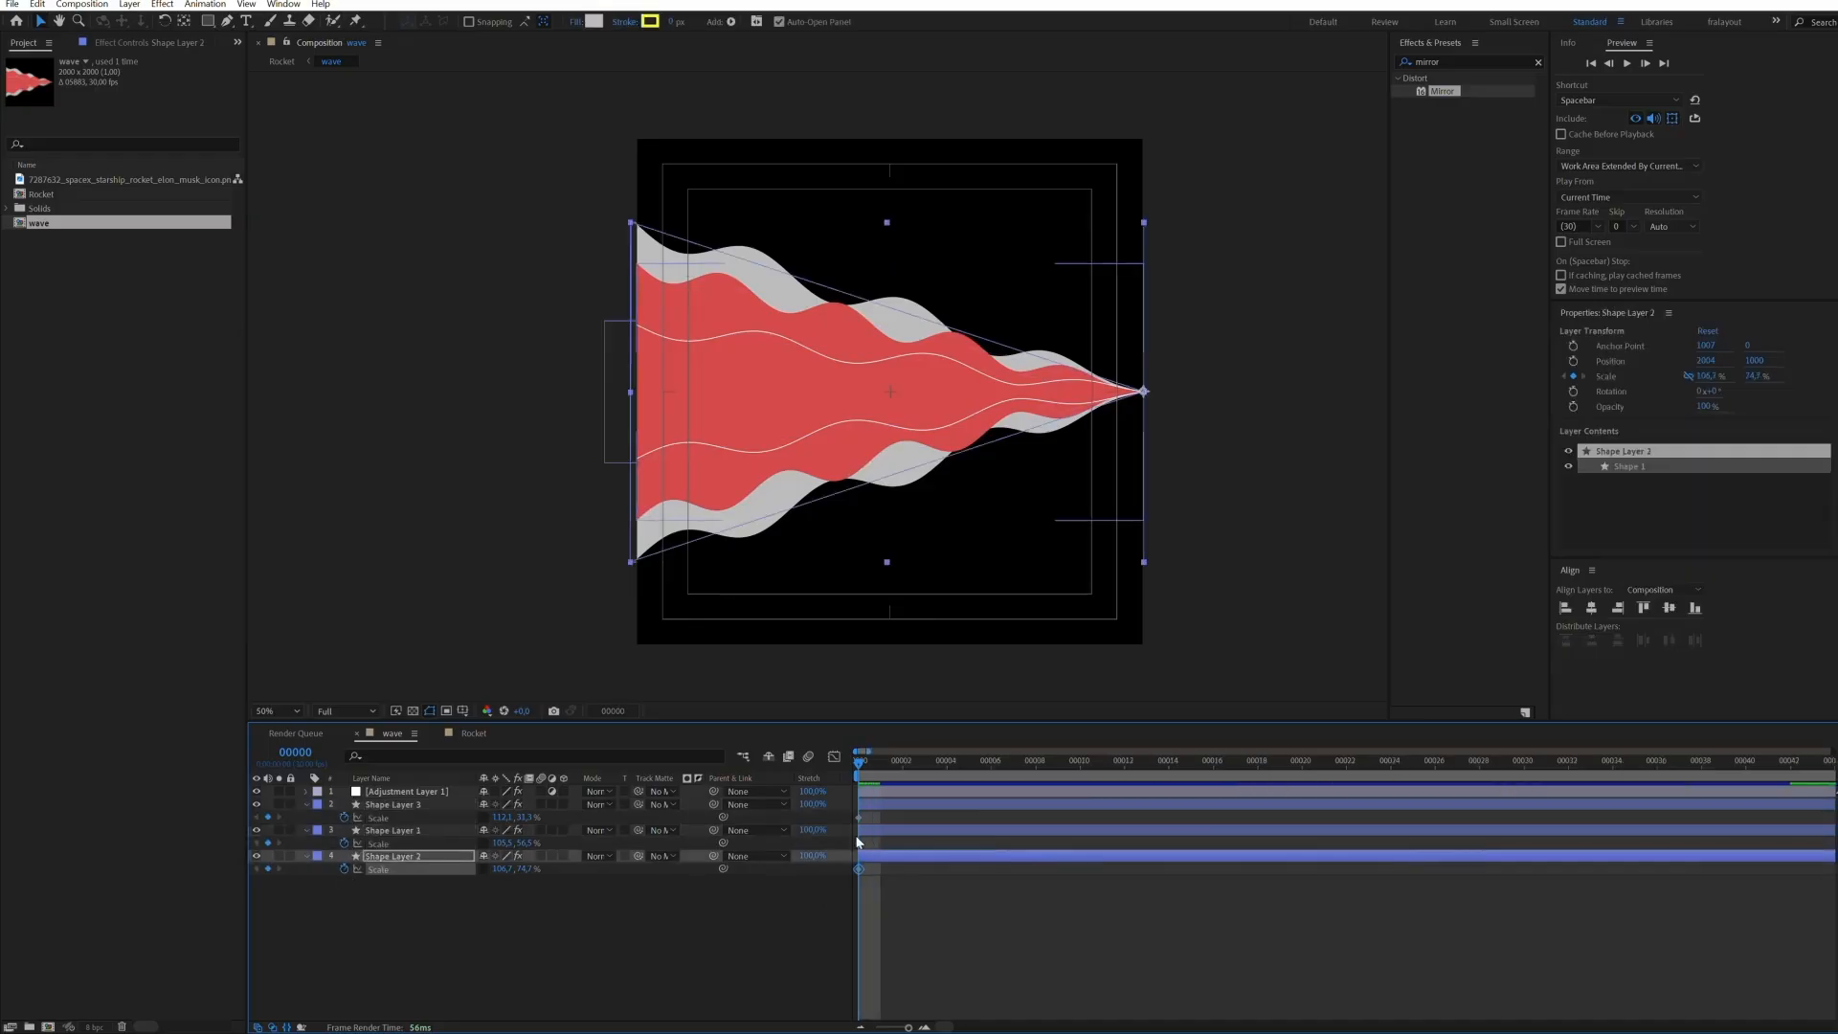
drag(882, 816, 855, 874)
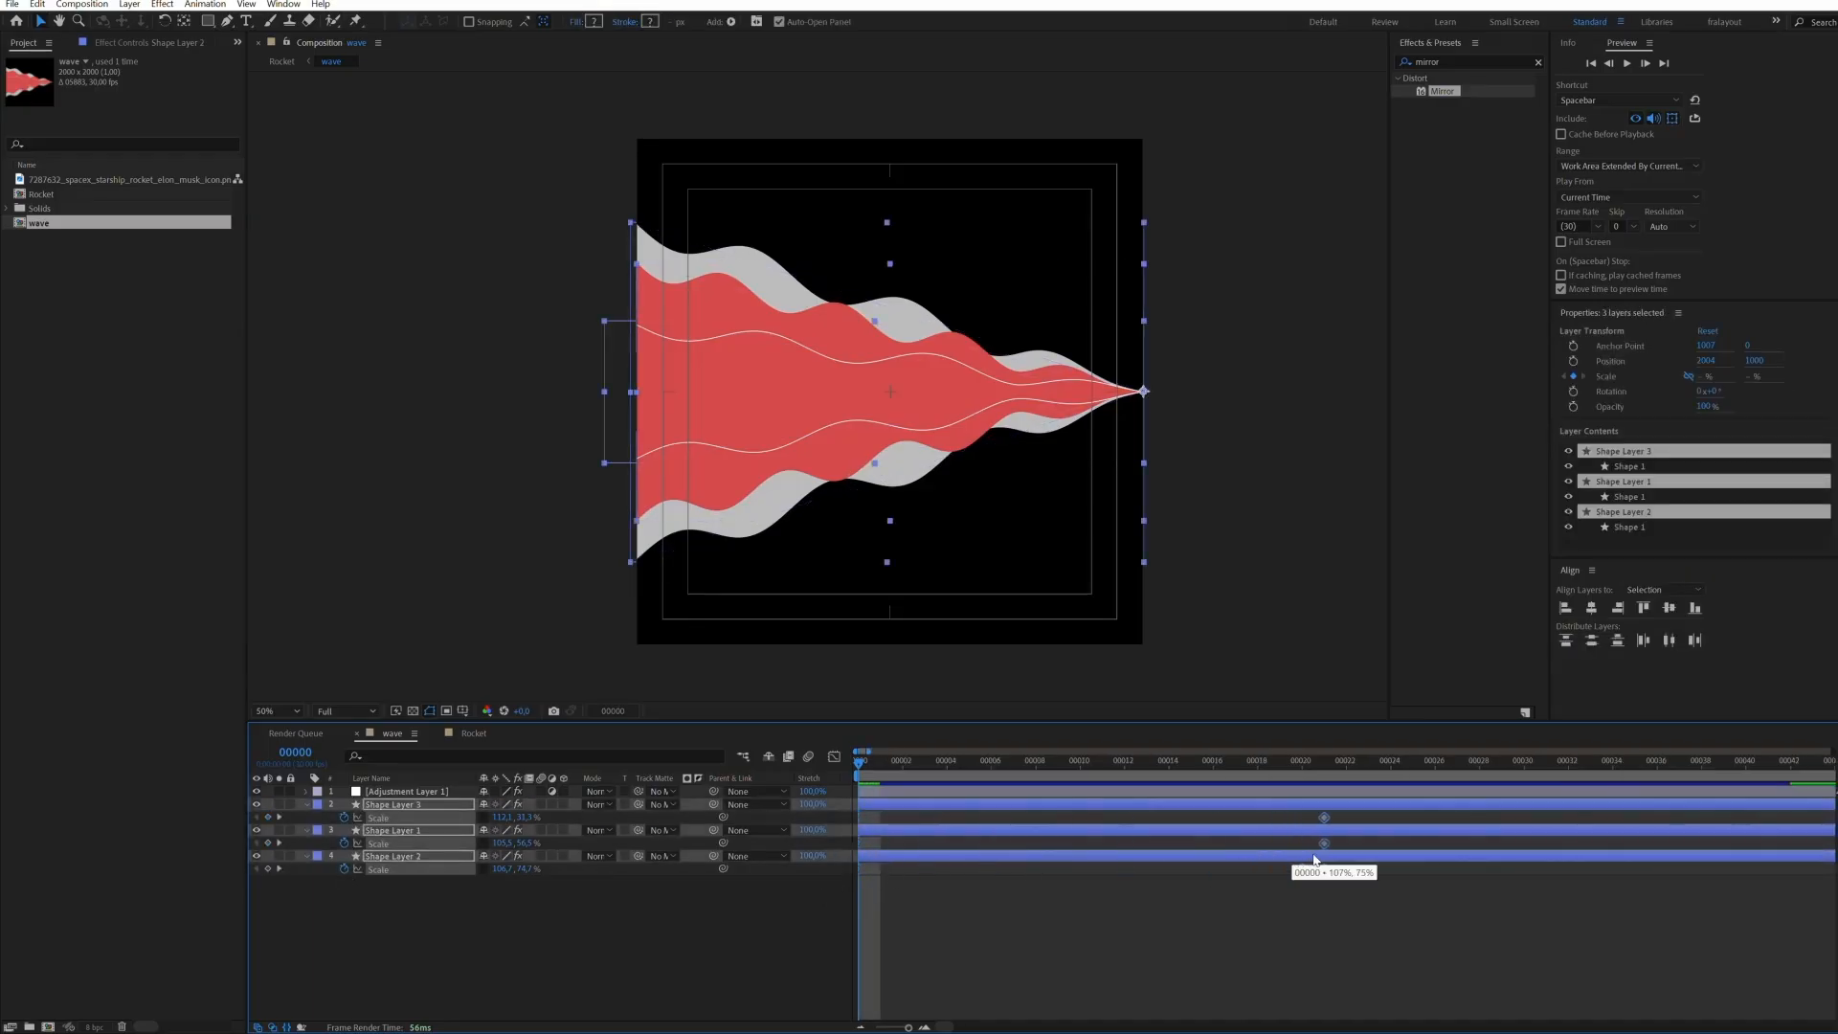
drag(1307, 862, 1482, 613)
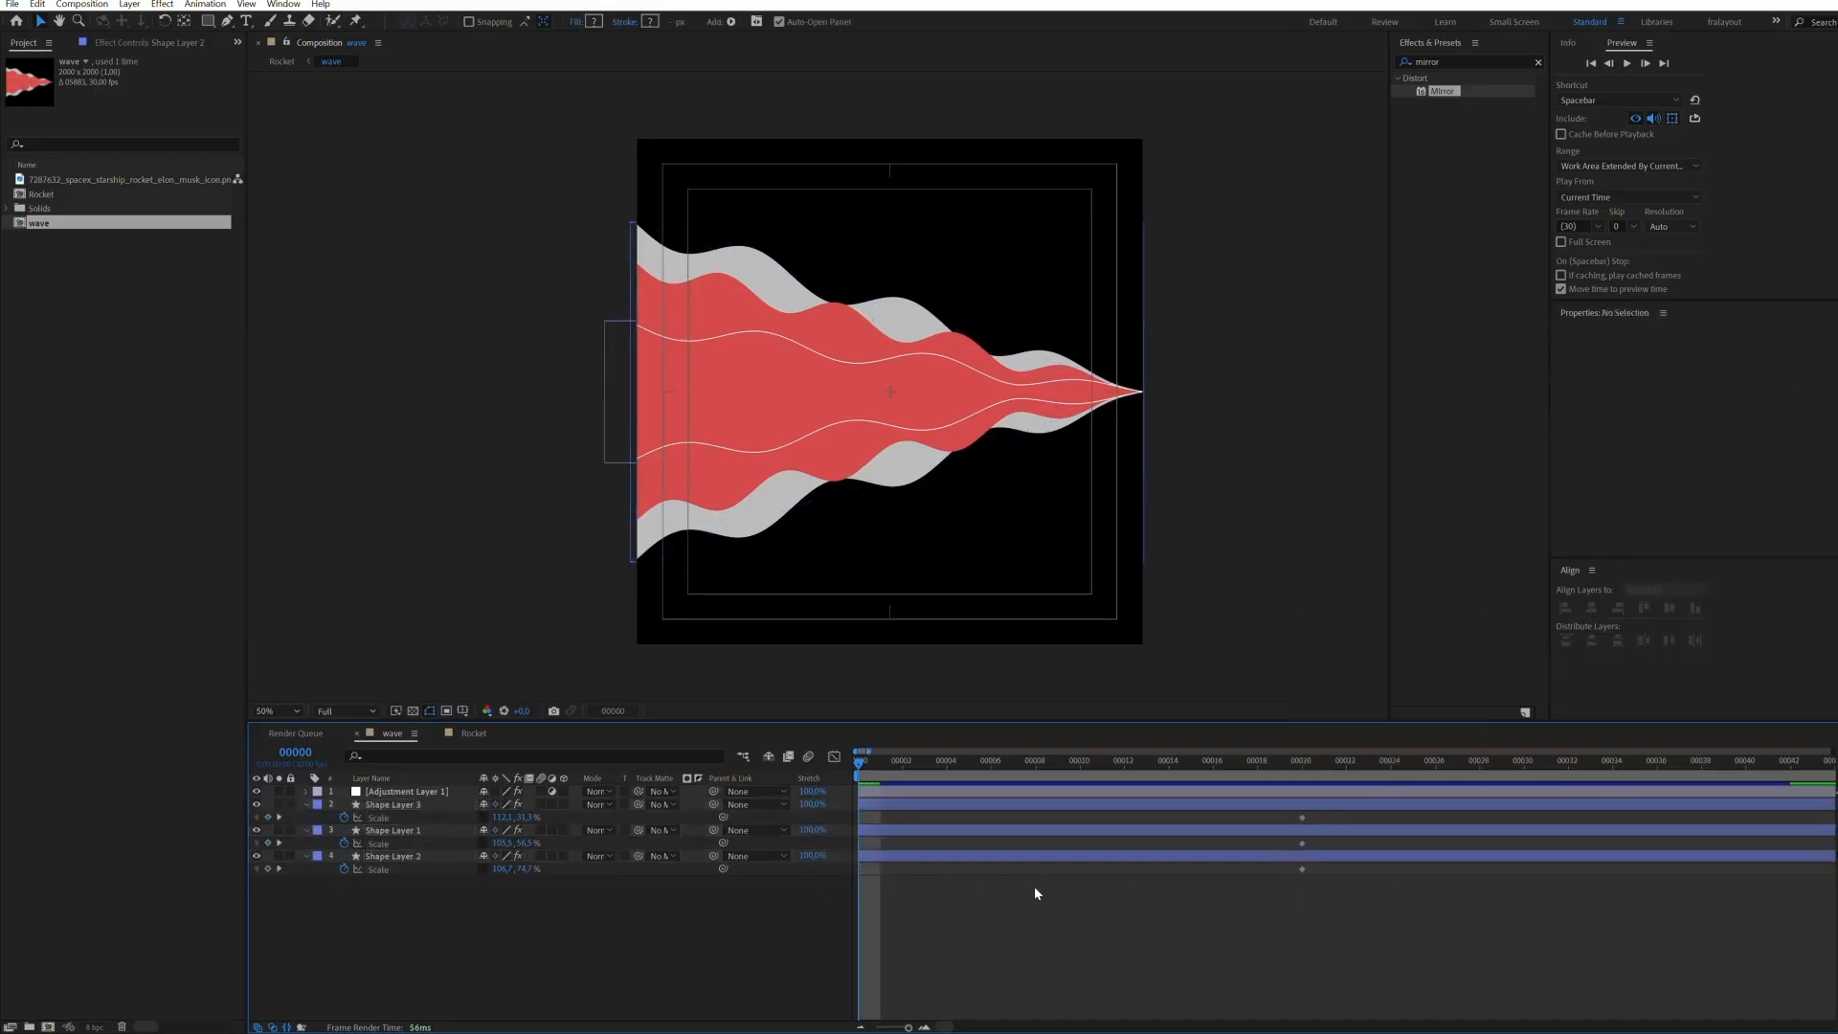
Set the vertical Scale of all three shape layers to 0% at frame 0
text(0)
key(Return)
click(523, 843)
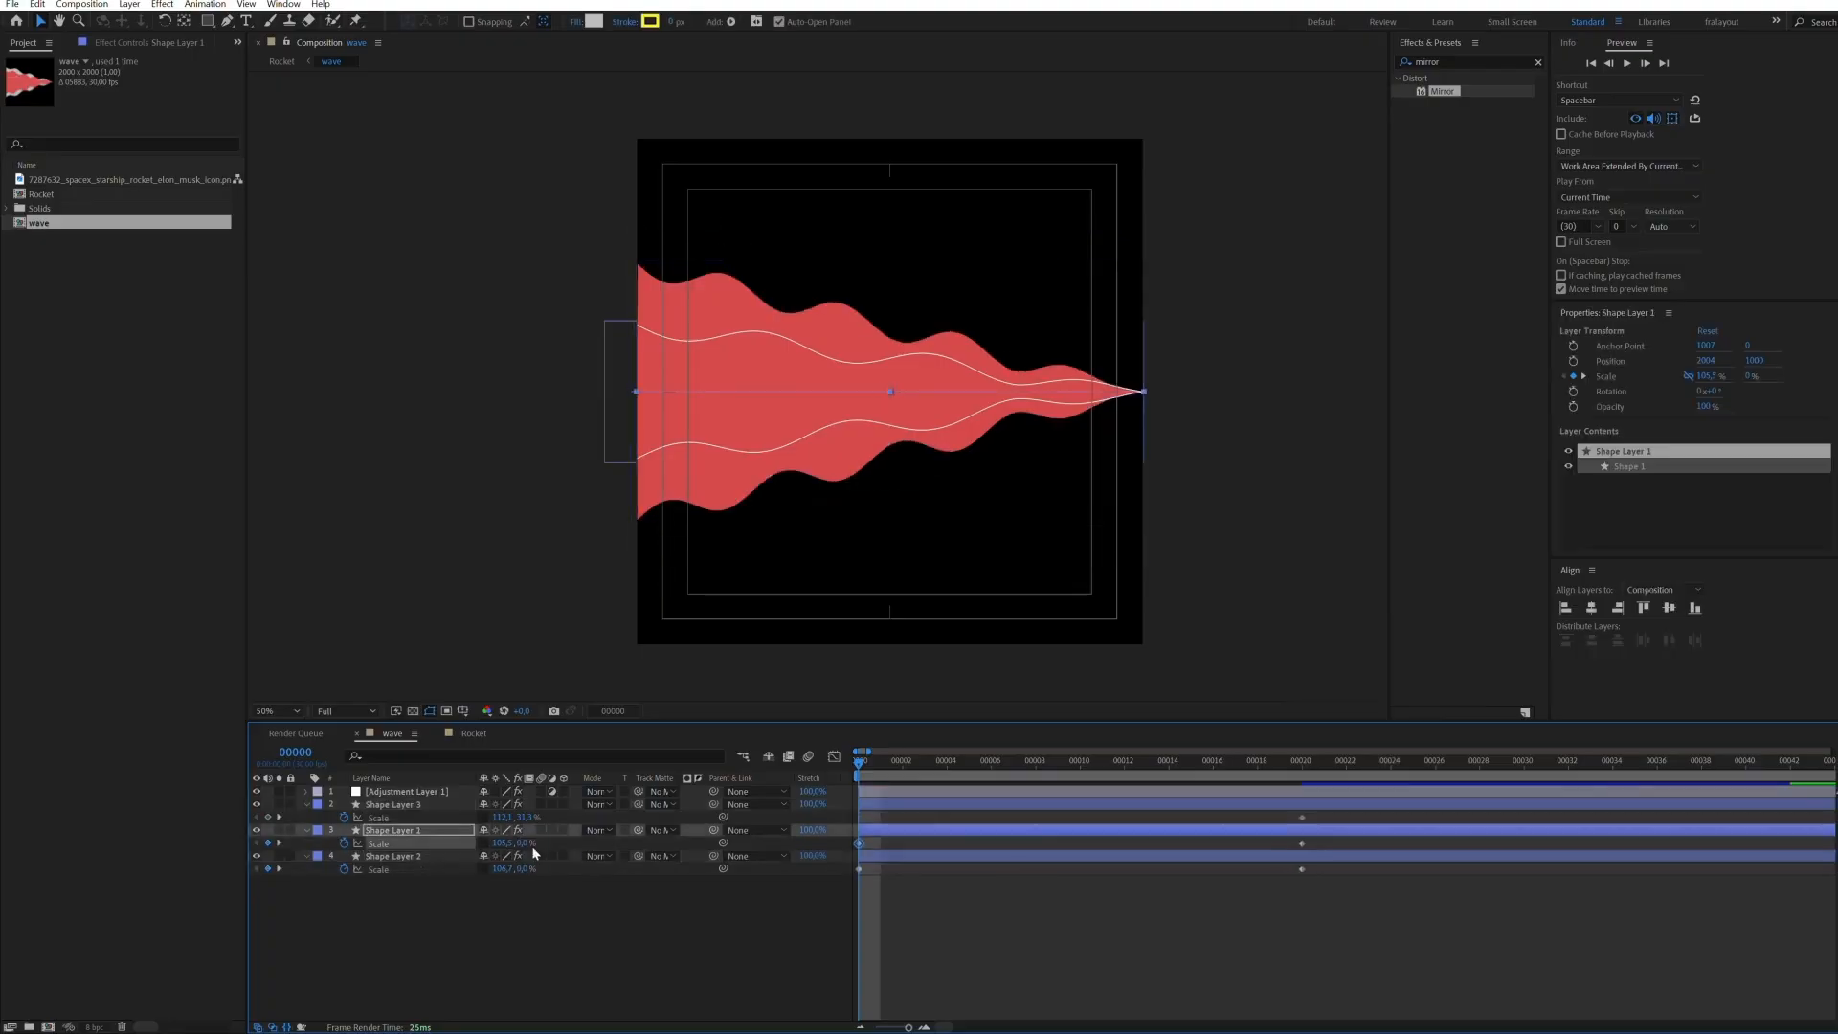
text(0)
key(Return)
text(0)
key(Return)
Ease the three Scale keyframes at frame 20 and stretch their influence almost to the start for a fast opening and slow finish
drag(1314, 879, 1304, 812)
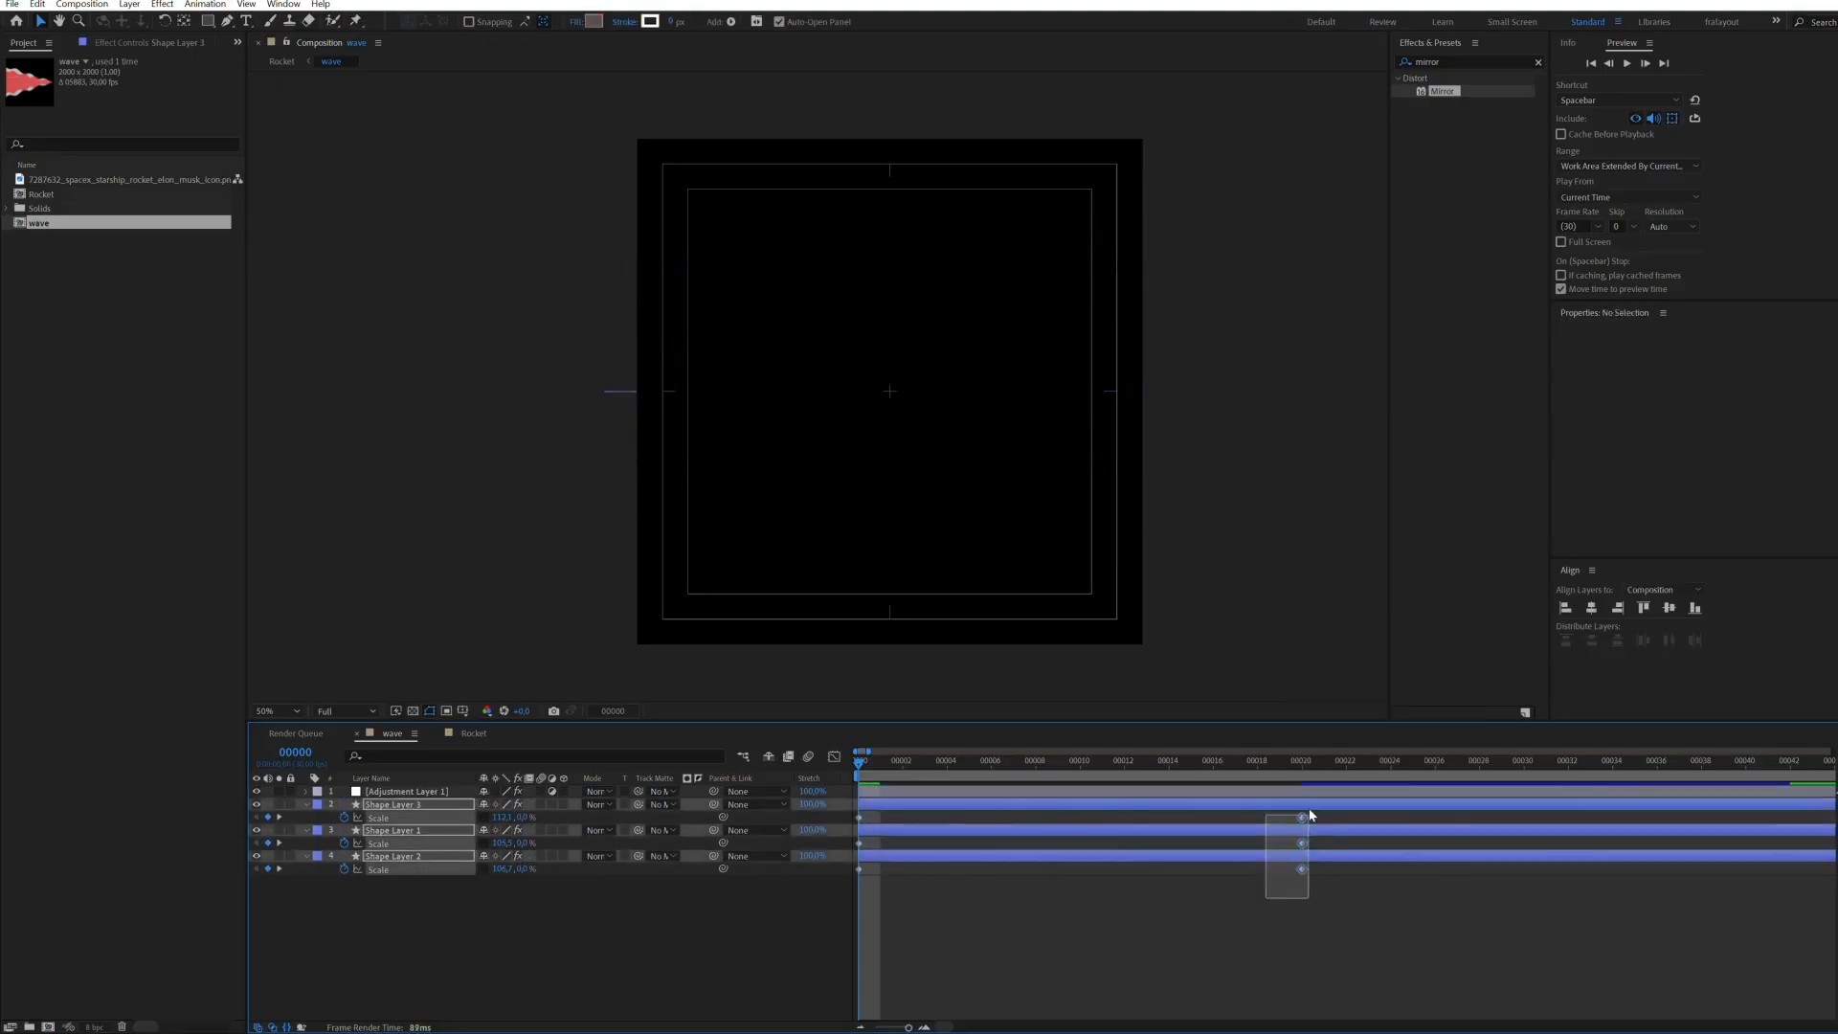
right_click(1305, 815)
click(1305, 818)
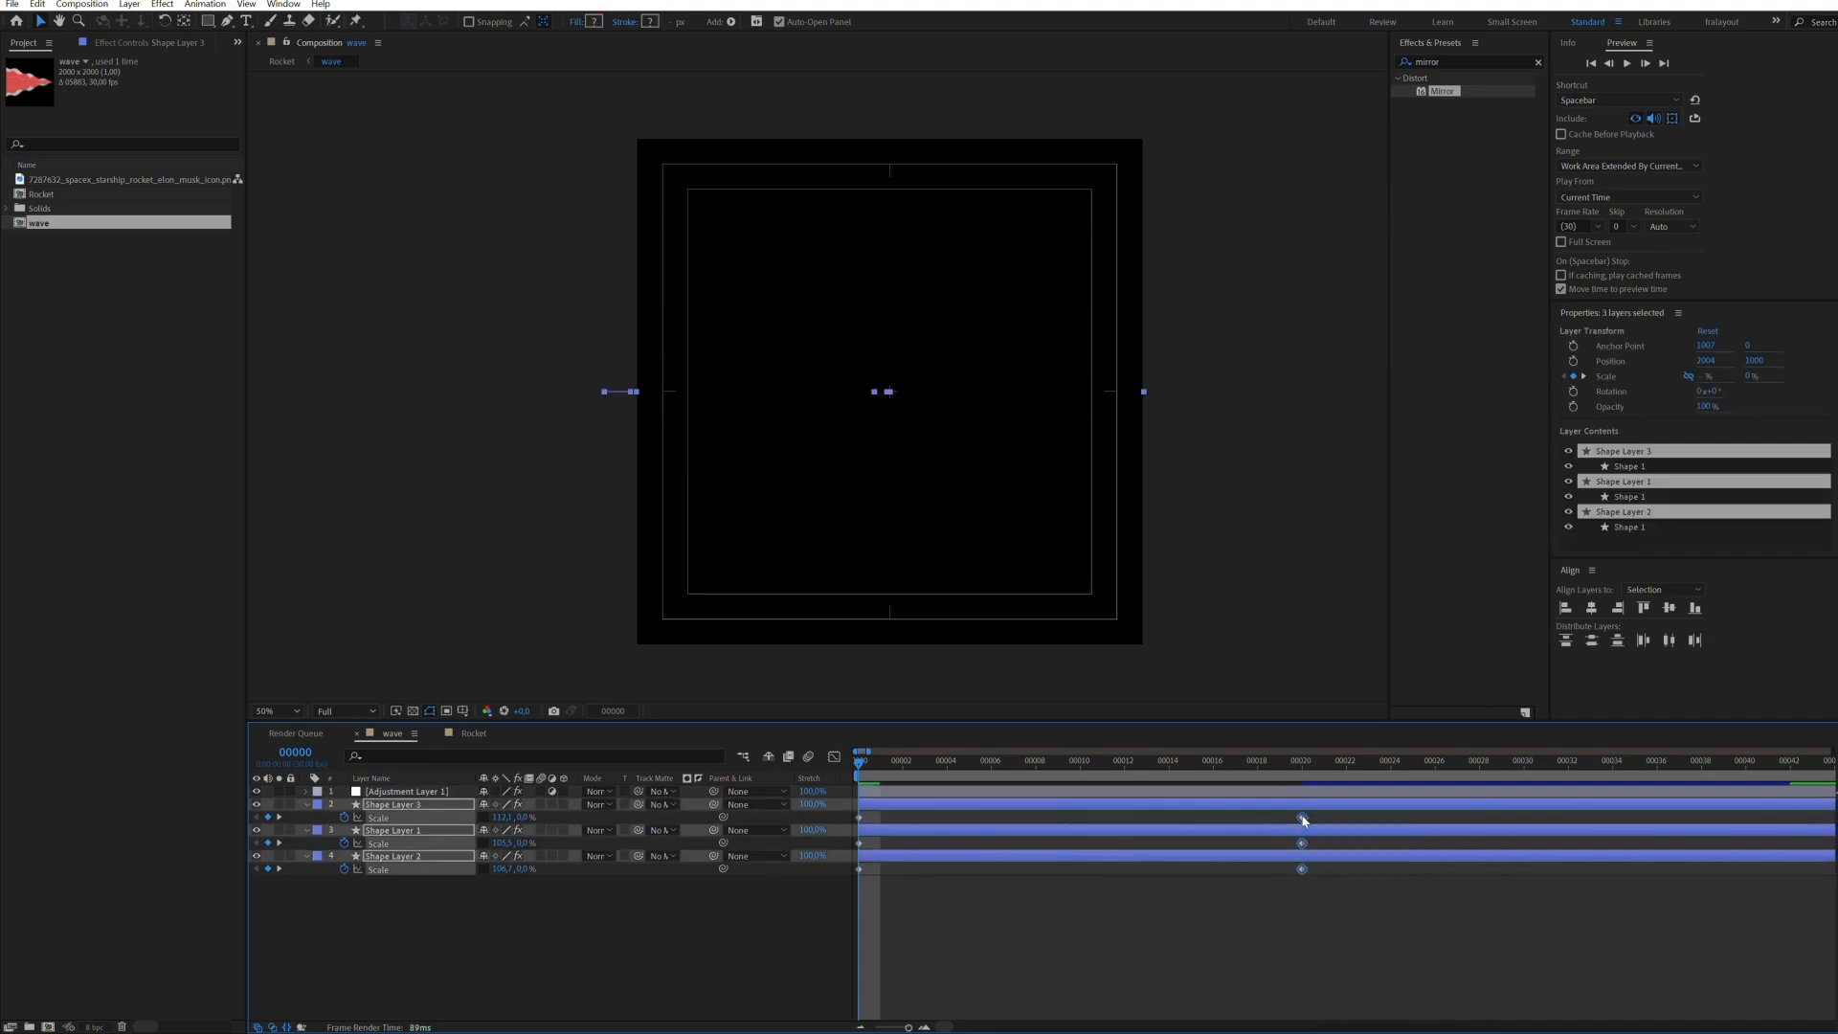
right_click(1302, 816)
mouse_move(1397, 805)
click(1555, 878)
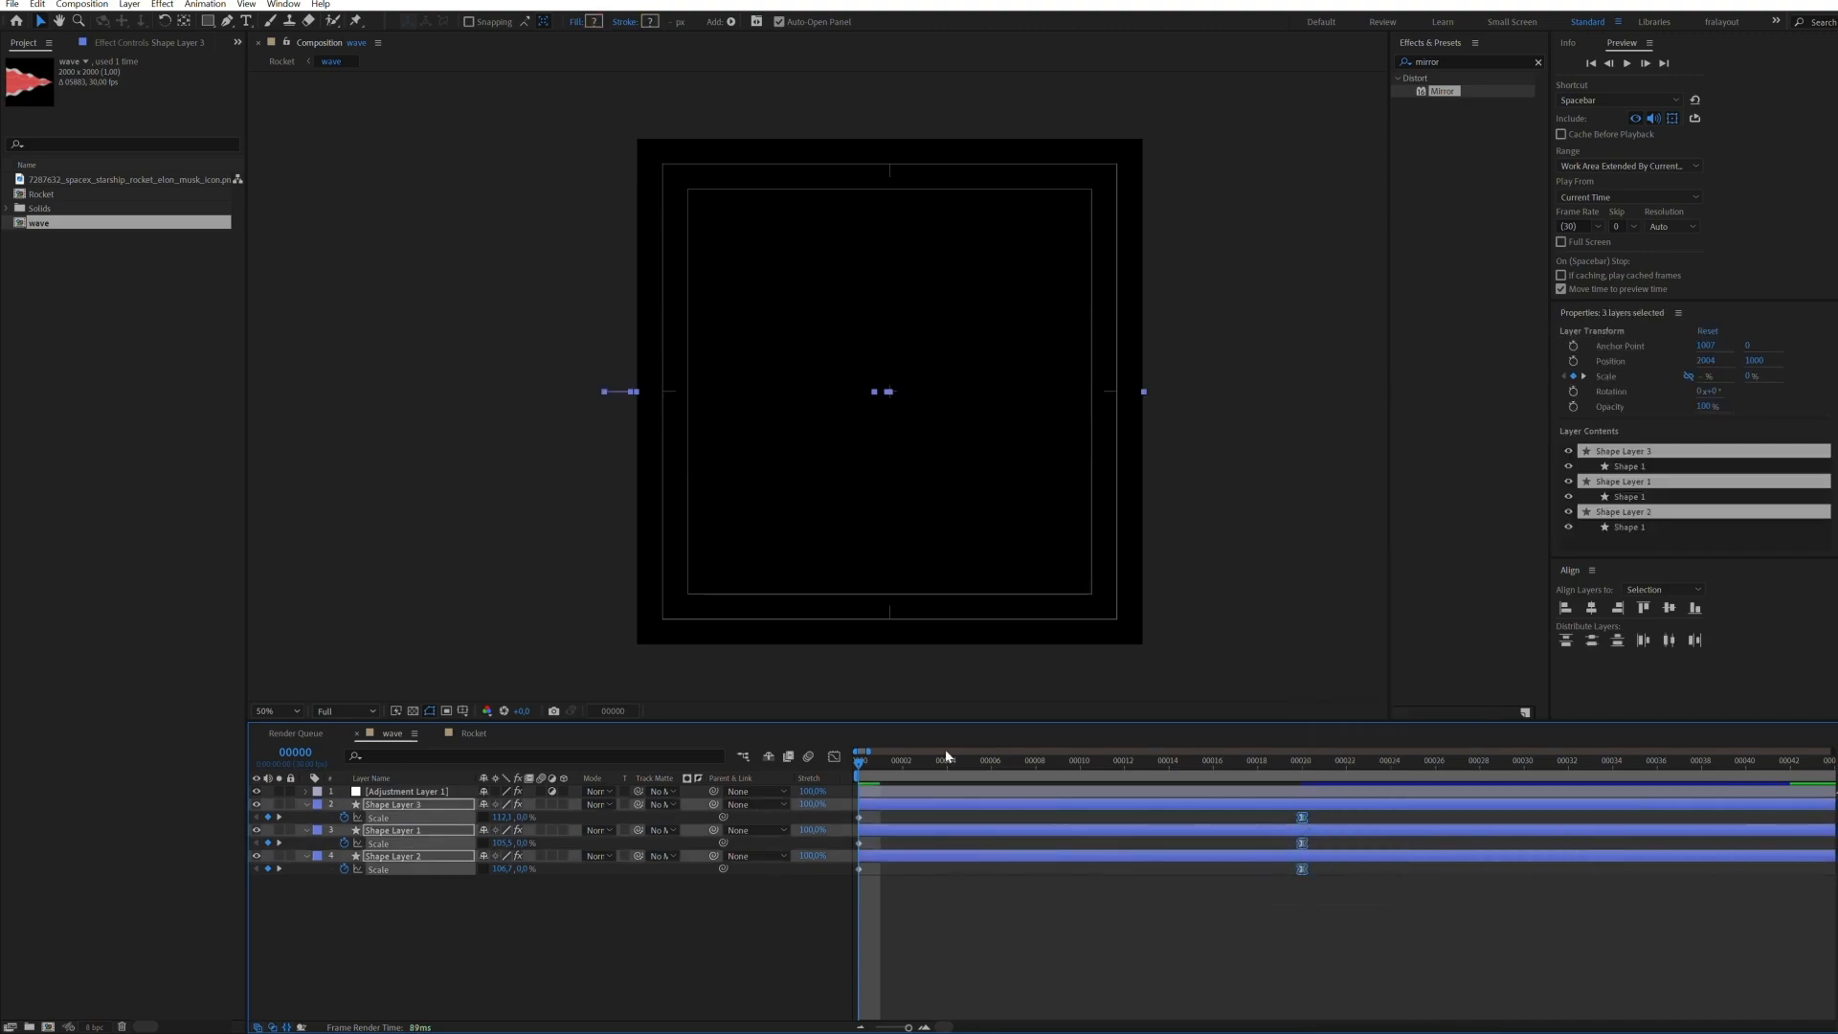
click(836, 758)
drag(1146, 933, 887, 937)
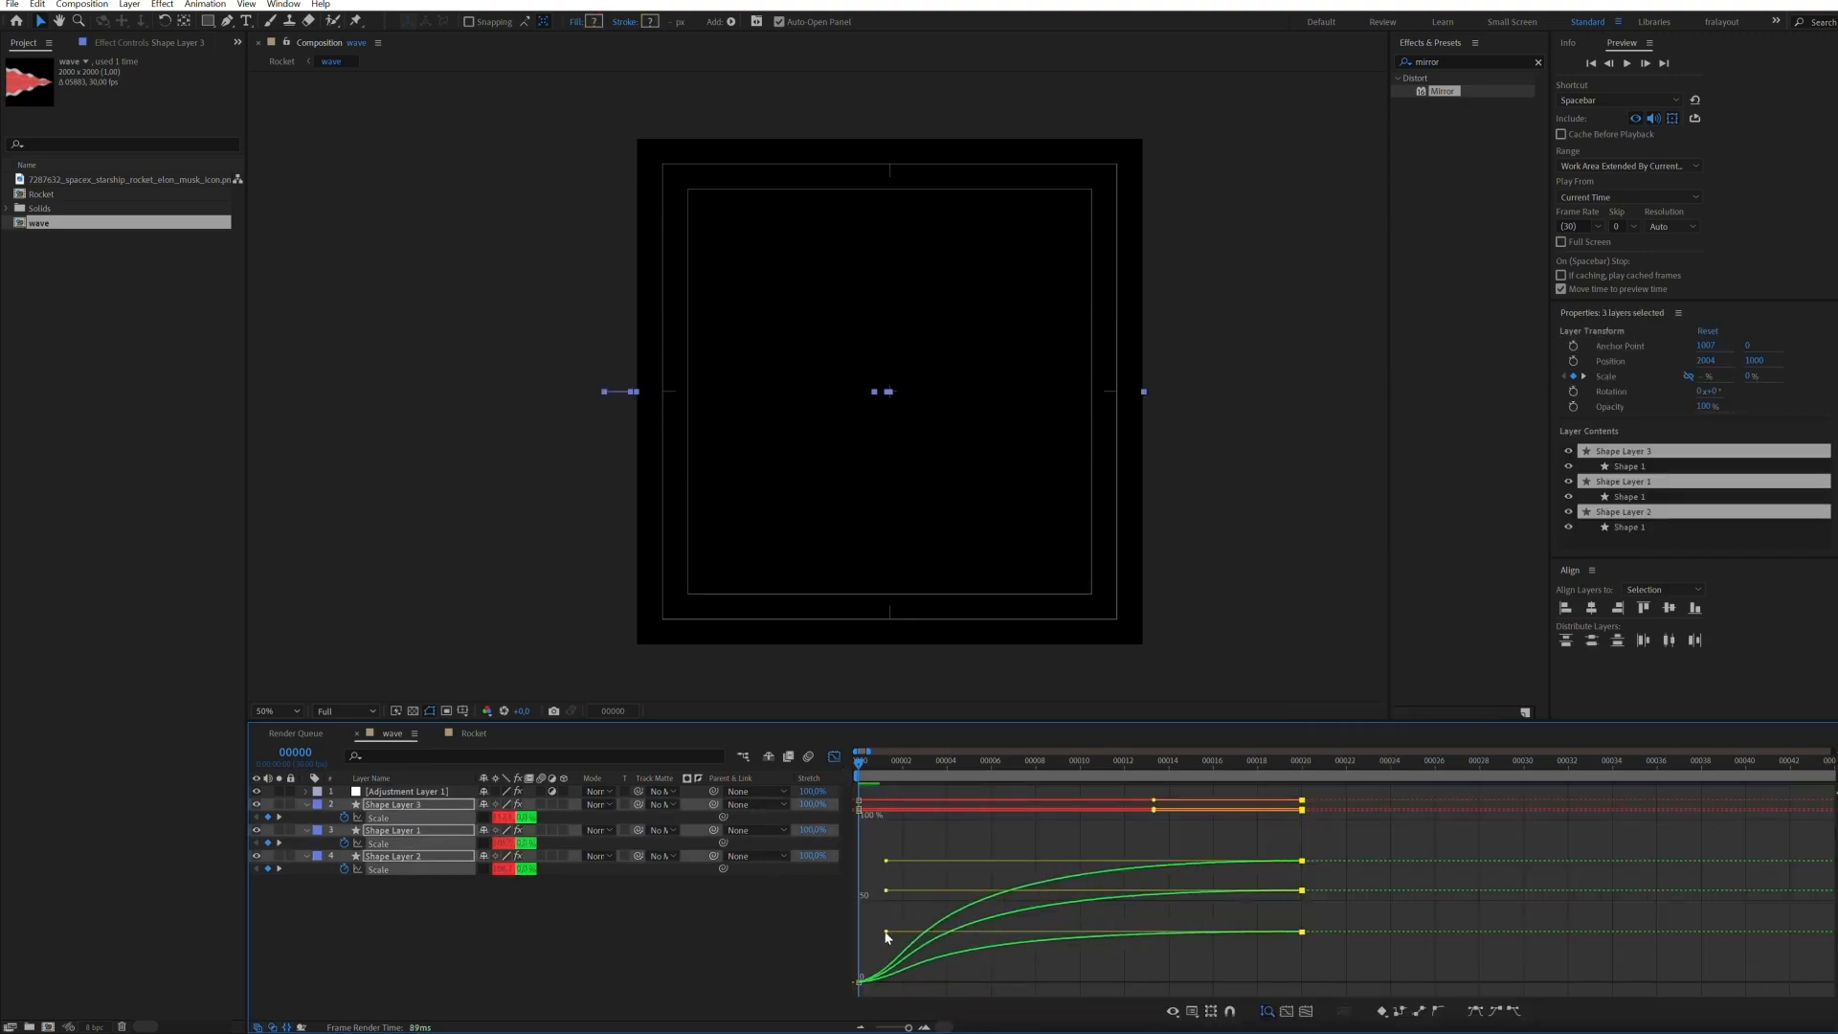
click(832, 759)
Stagger the wave layers so Shape Layer 1 starts at frame 4 and Shape Layer 3 at frame 8, and preview the reveal
click(922, 907)
key(space)
key(space)
drag(931, 832, 1175, 807)
drag(1095, 764, 952, 767)
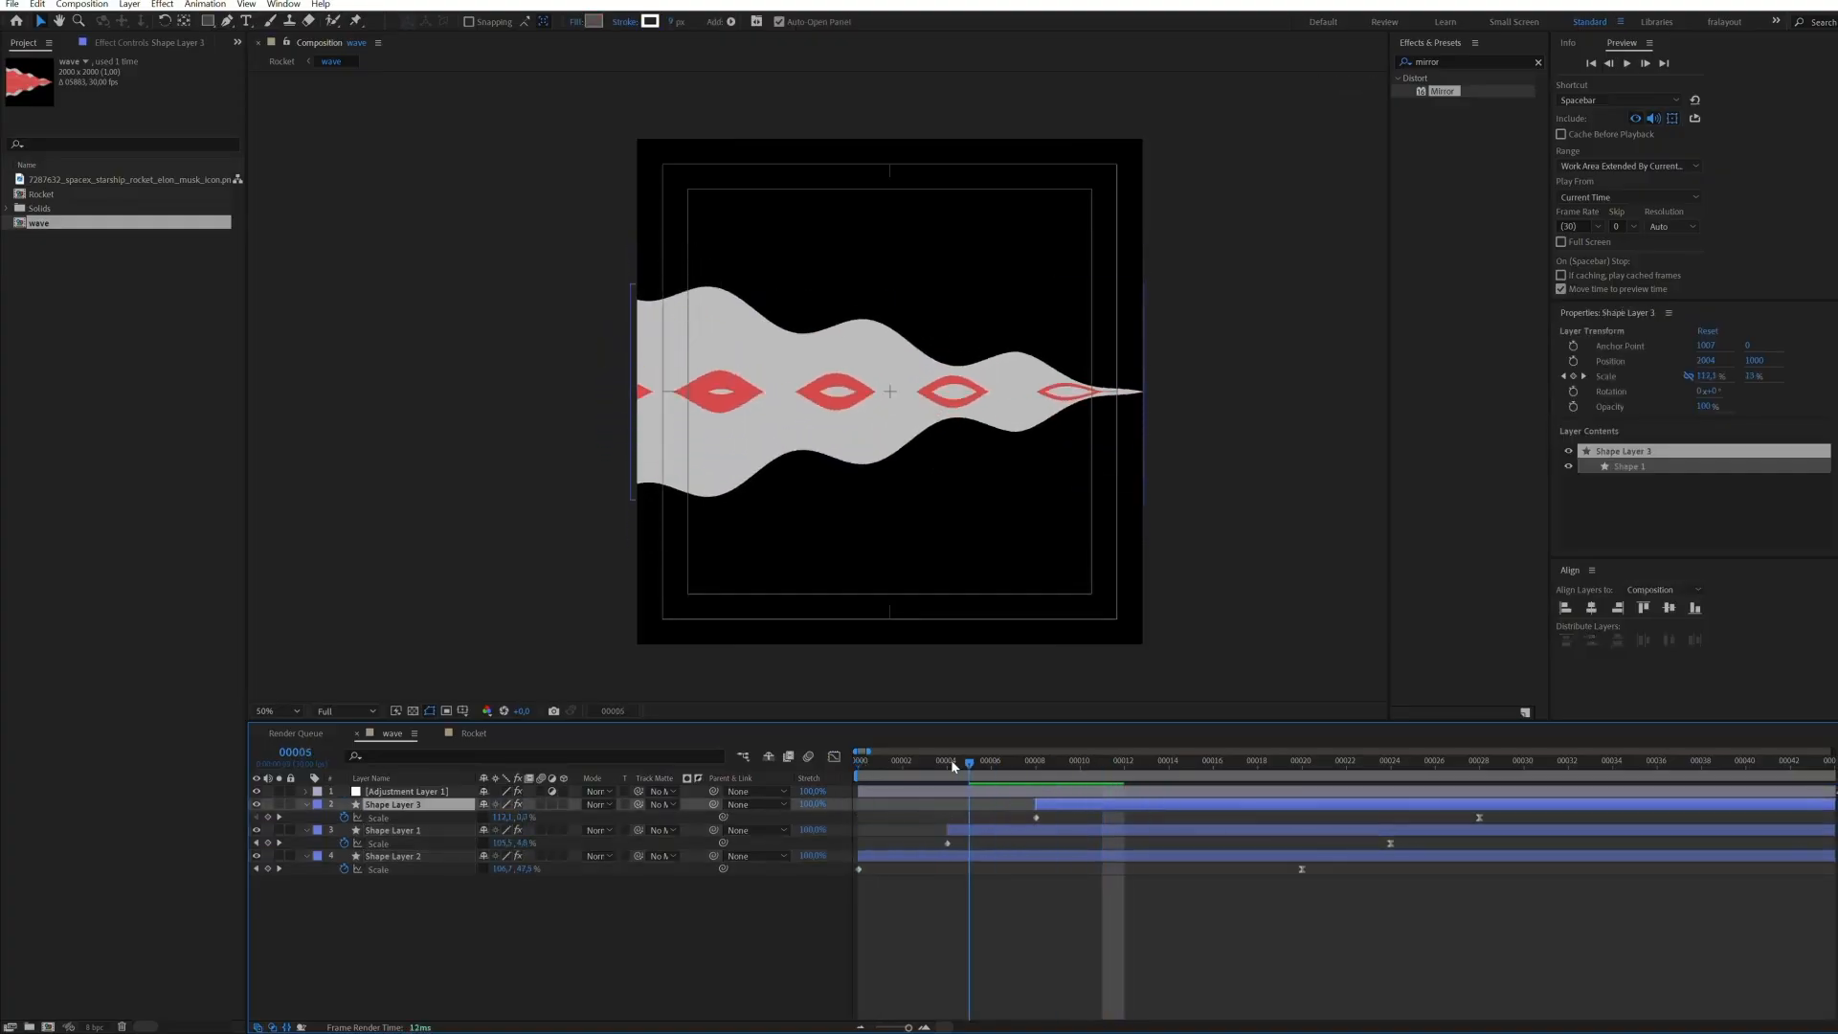
key(space)
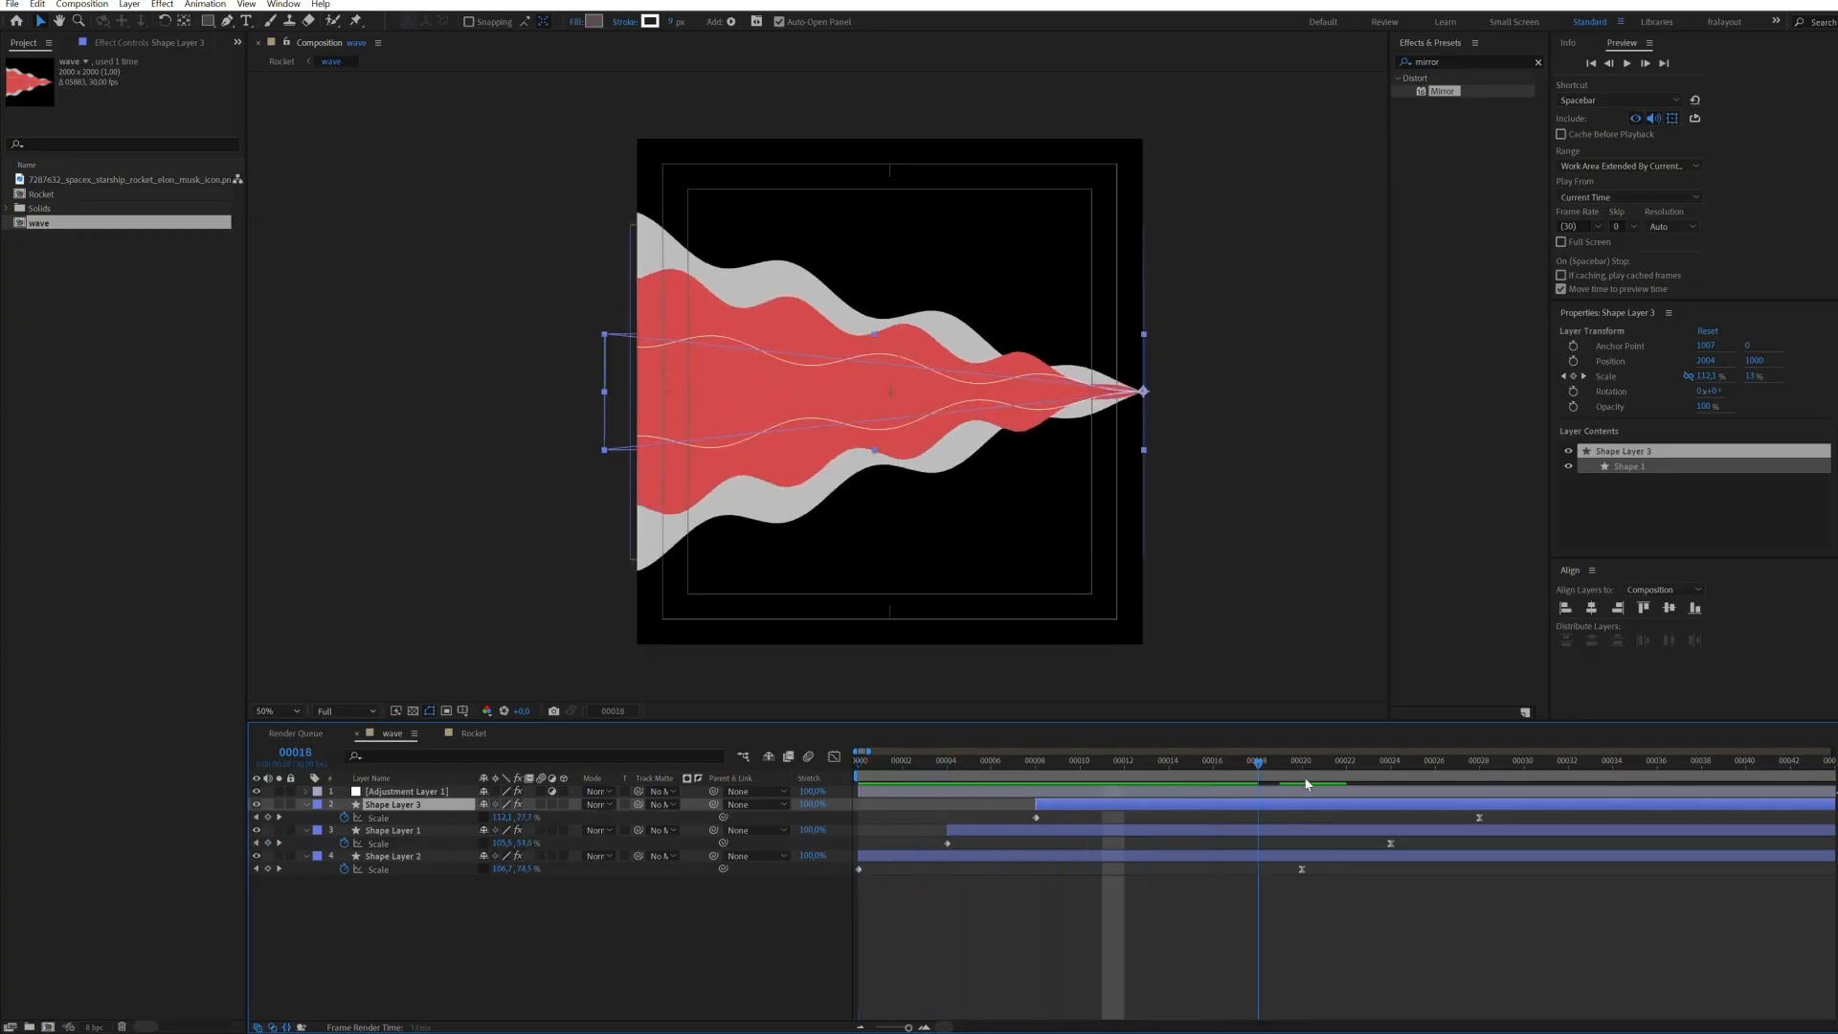
Collapse the layer properties in the wave composition and return to the Rocket composition
key(ctrl+a)
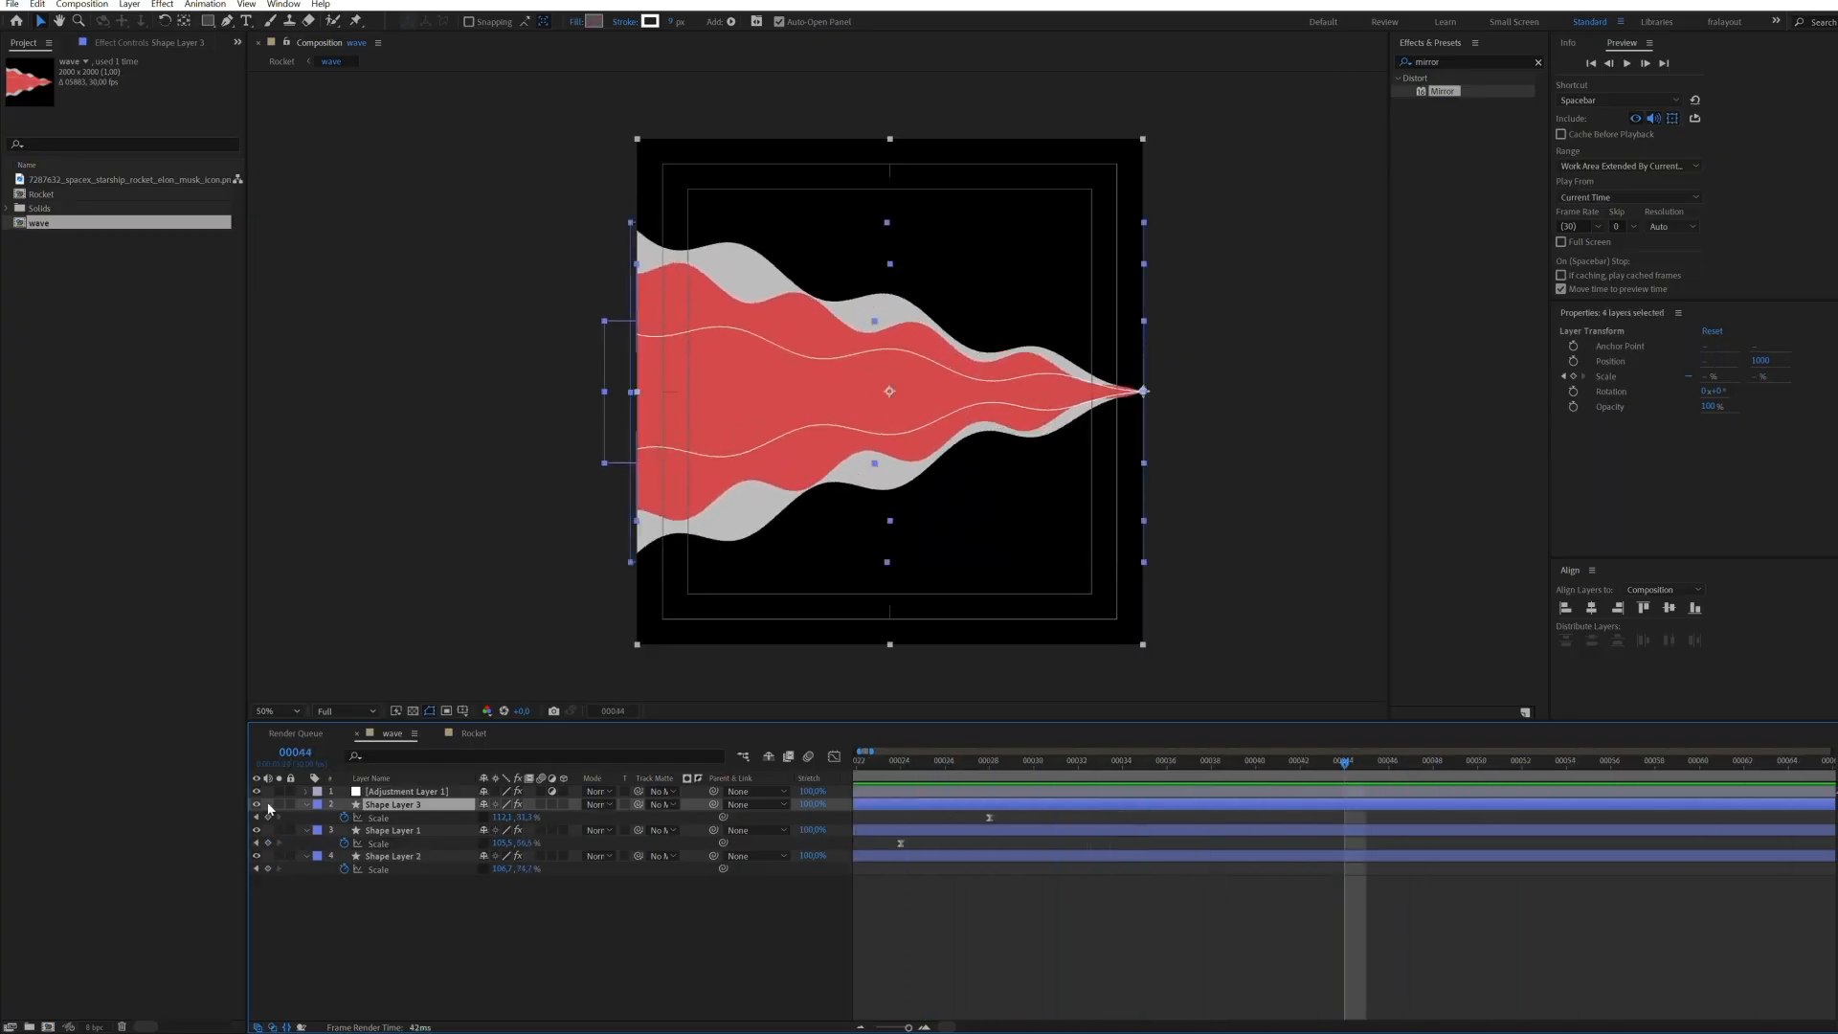
key(u)
click(956, 922)
key(Tab)
click(971, 896)
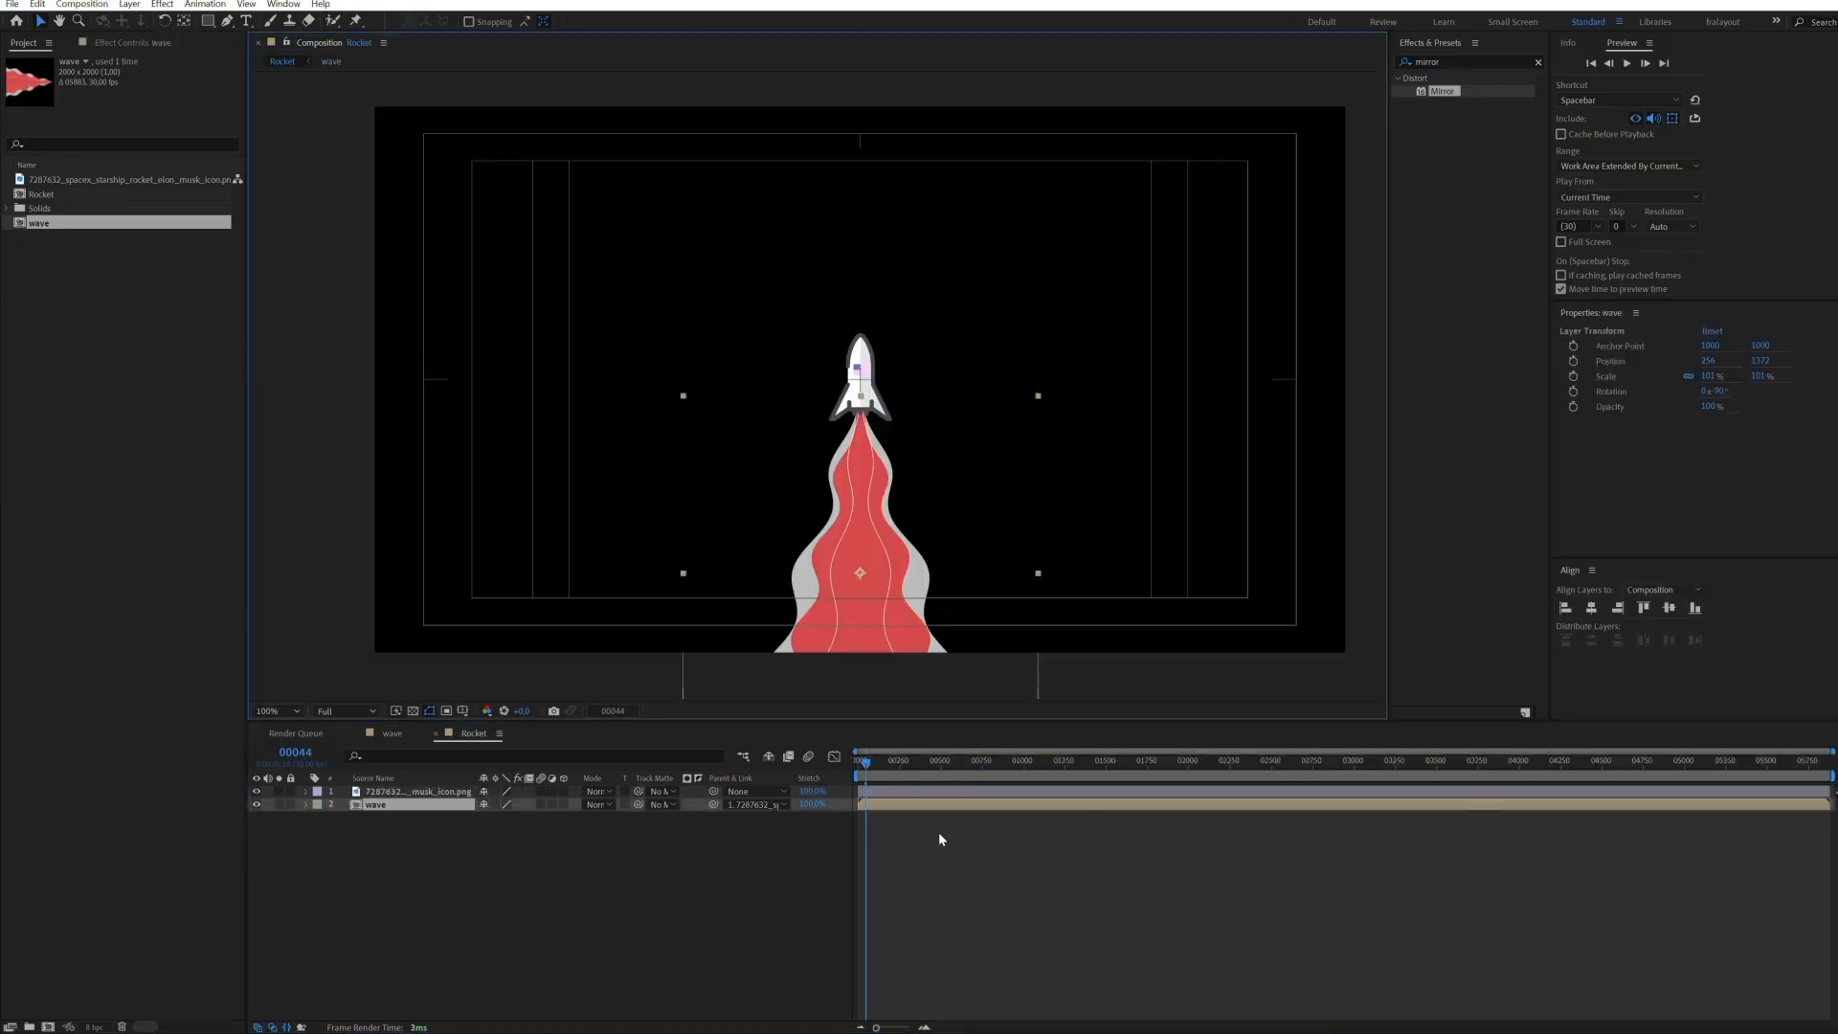
Rotate the rocket with its trail to about 70° so it points up and to the right
click(392, 792)
drag(877, 394, 911, 411)
key(w)
key(v)
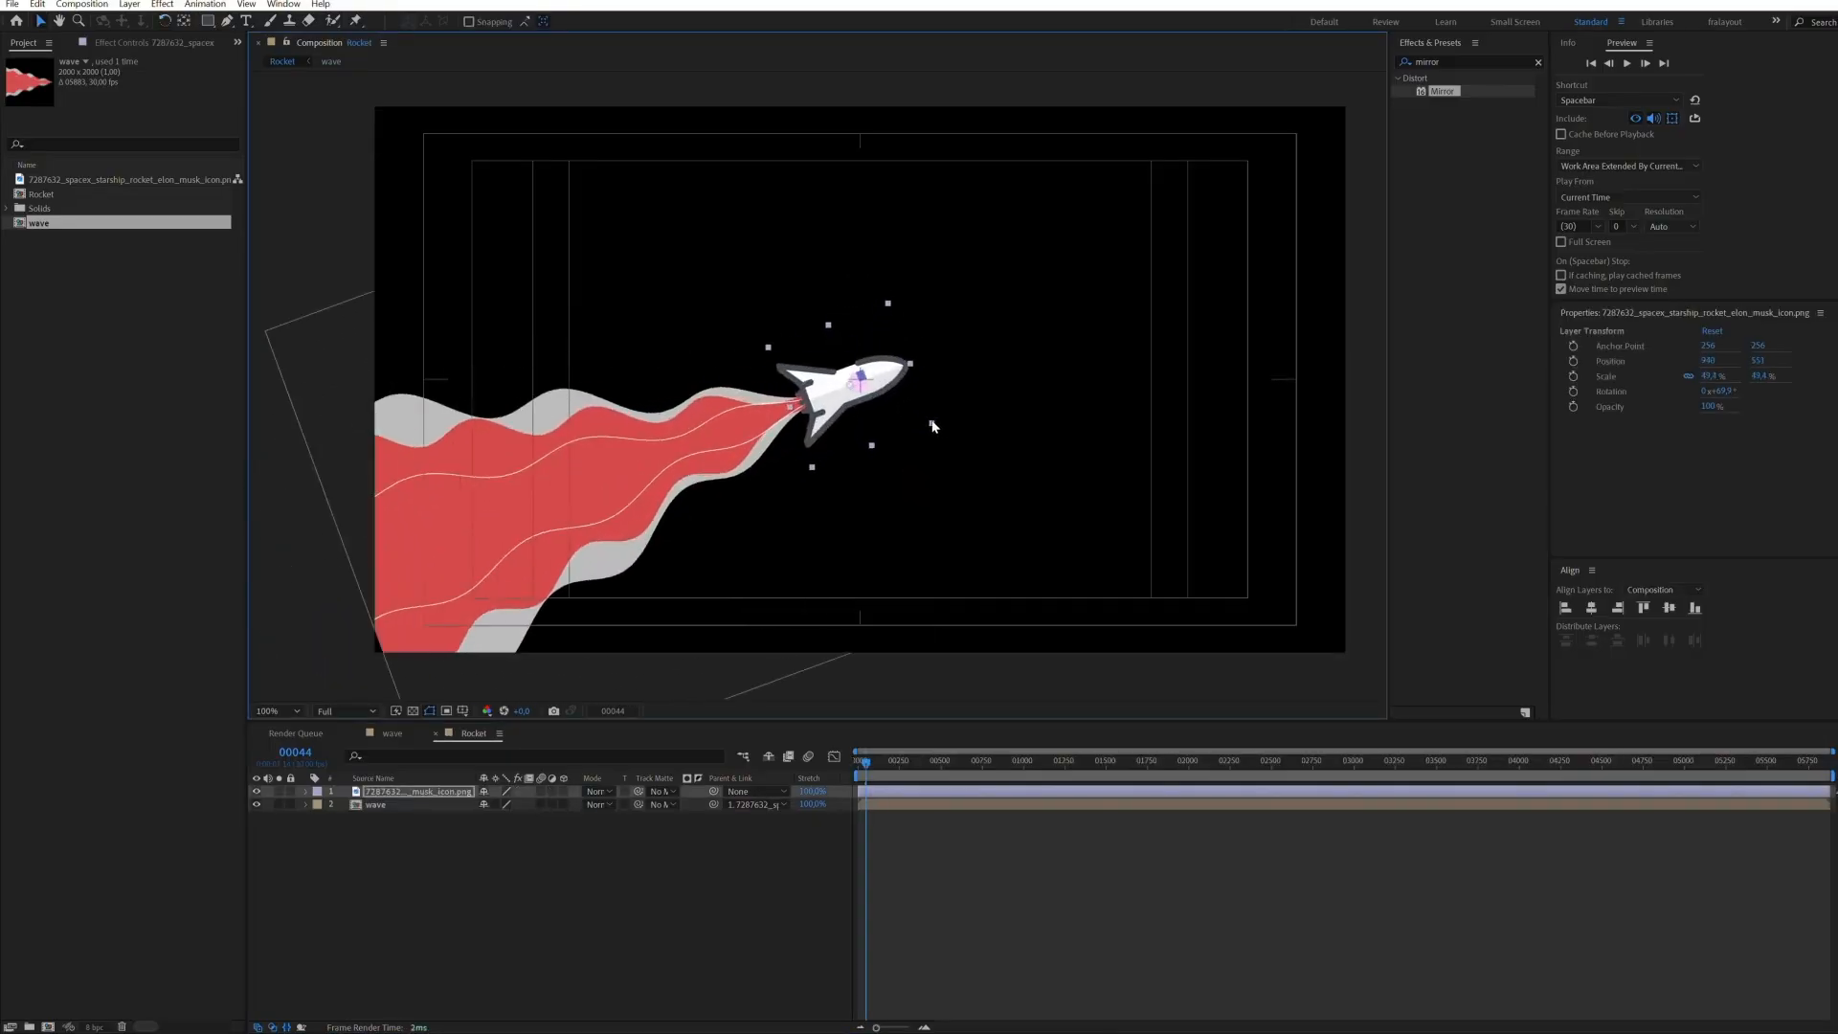
Move the wave layer's anchor point to the tip at the rocket's tail and enlarge the trail from there
click(857, 559)
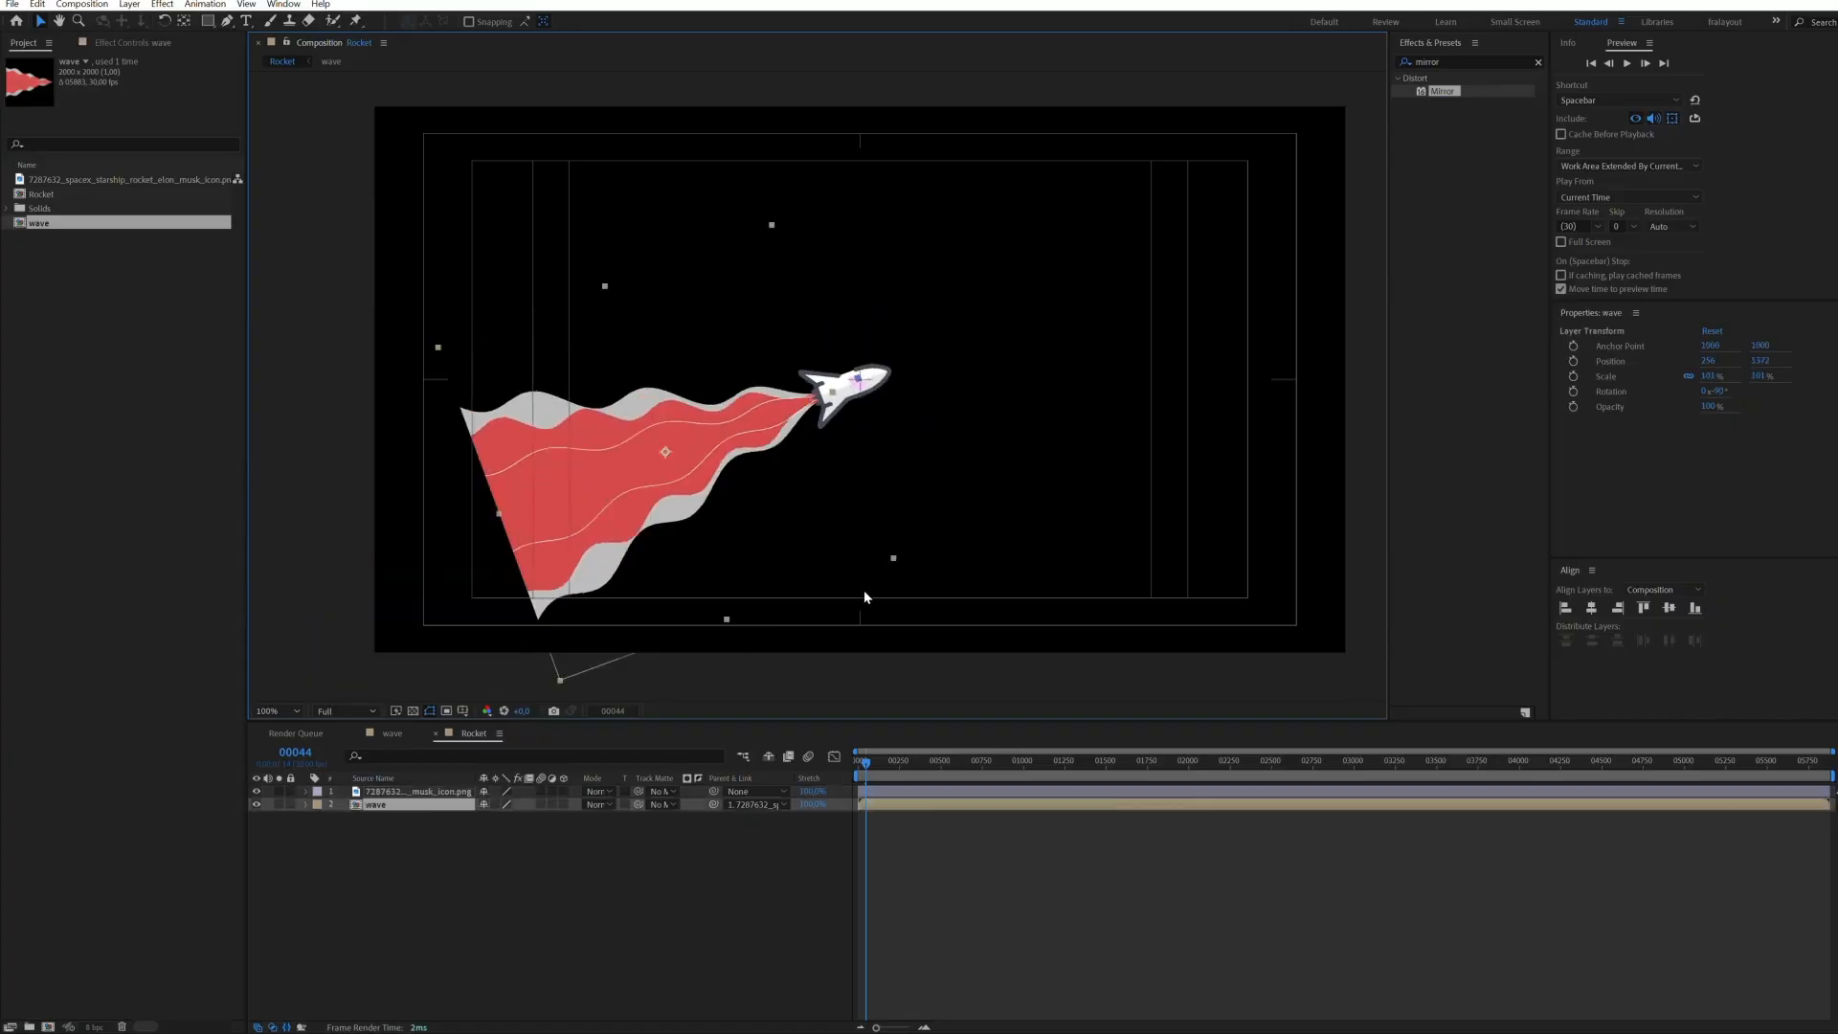
click(184, 21)
drag(666, 451, 832, 391)
drag(559, 679, 505, 829)
Turn snapping off and move the rocket with its trail completely outside the frame beyond the lower-left corner
click(878, 383)
drag(879, 383, 423, 534)
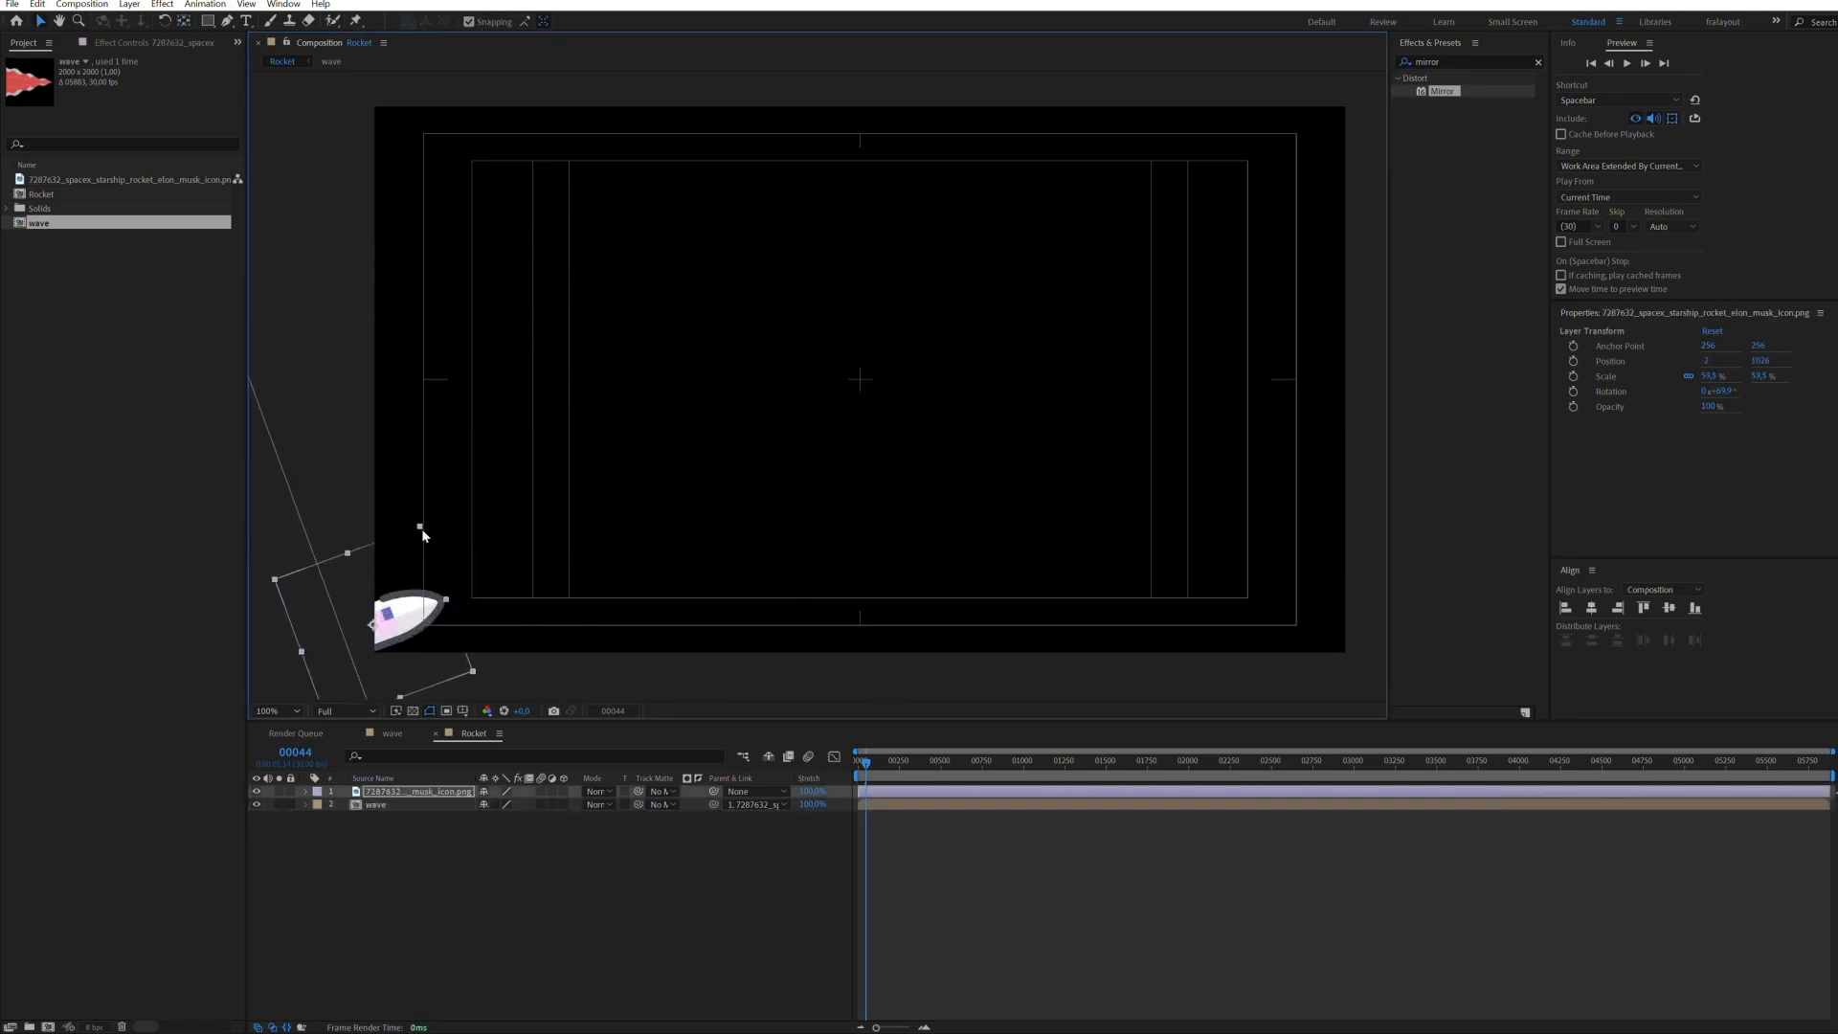
click(486, 21)
drag(593, 440, 780, 323)
drag(595, 500, 497, 579)
scroll(743, 451, down, 1)
drag(991, 463, 951, 472)
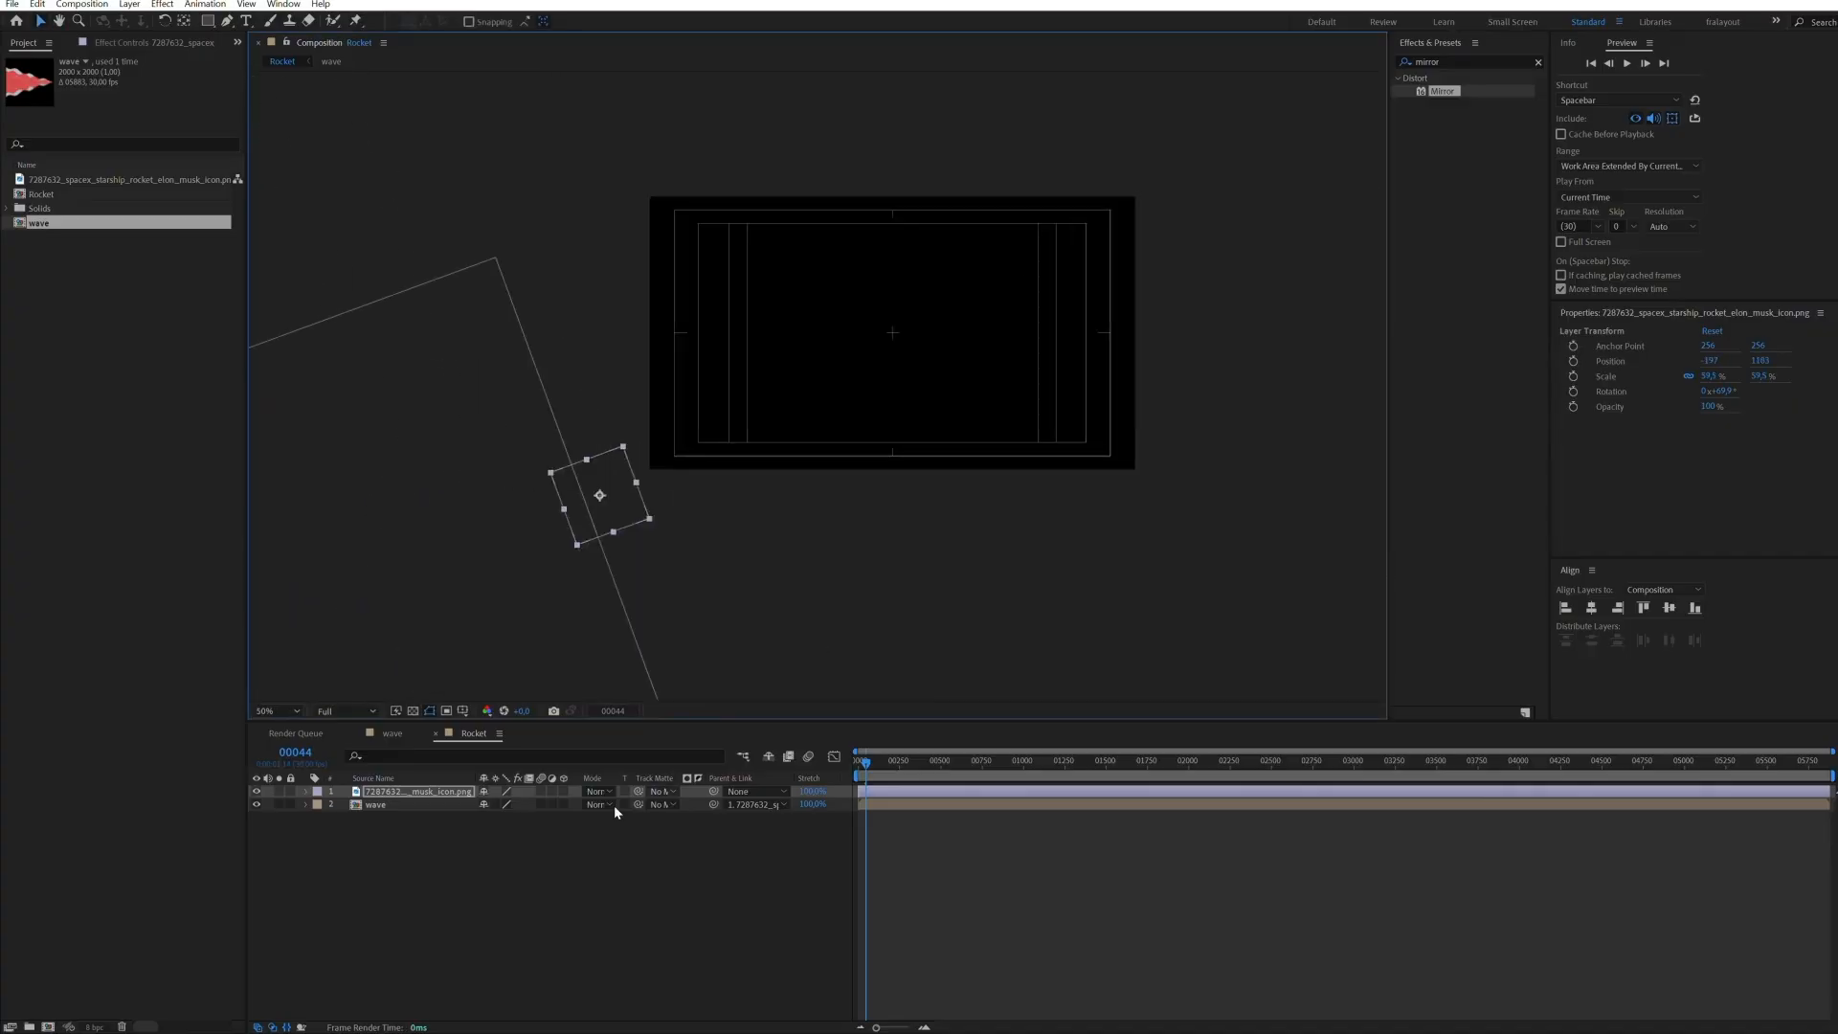
Keyframe the rocket's Position off-screen at frame 0 and near the frame's upper-right area at frame 50
click(392, 794)
key(p)
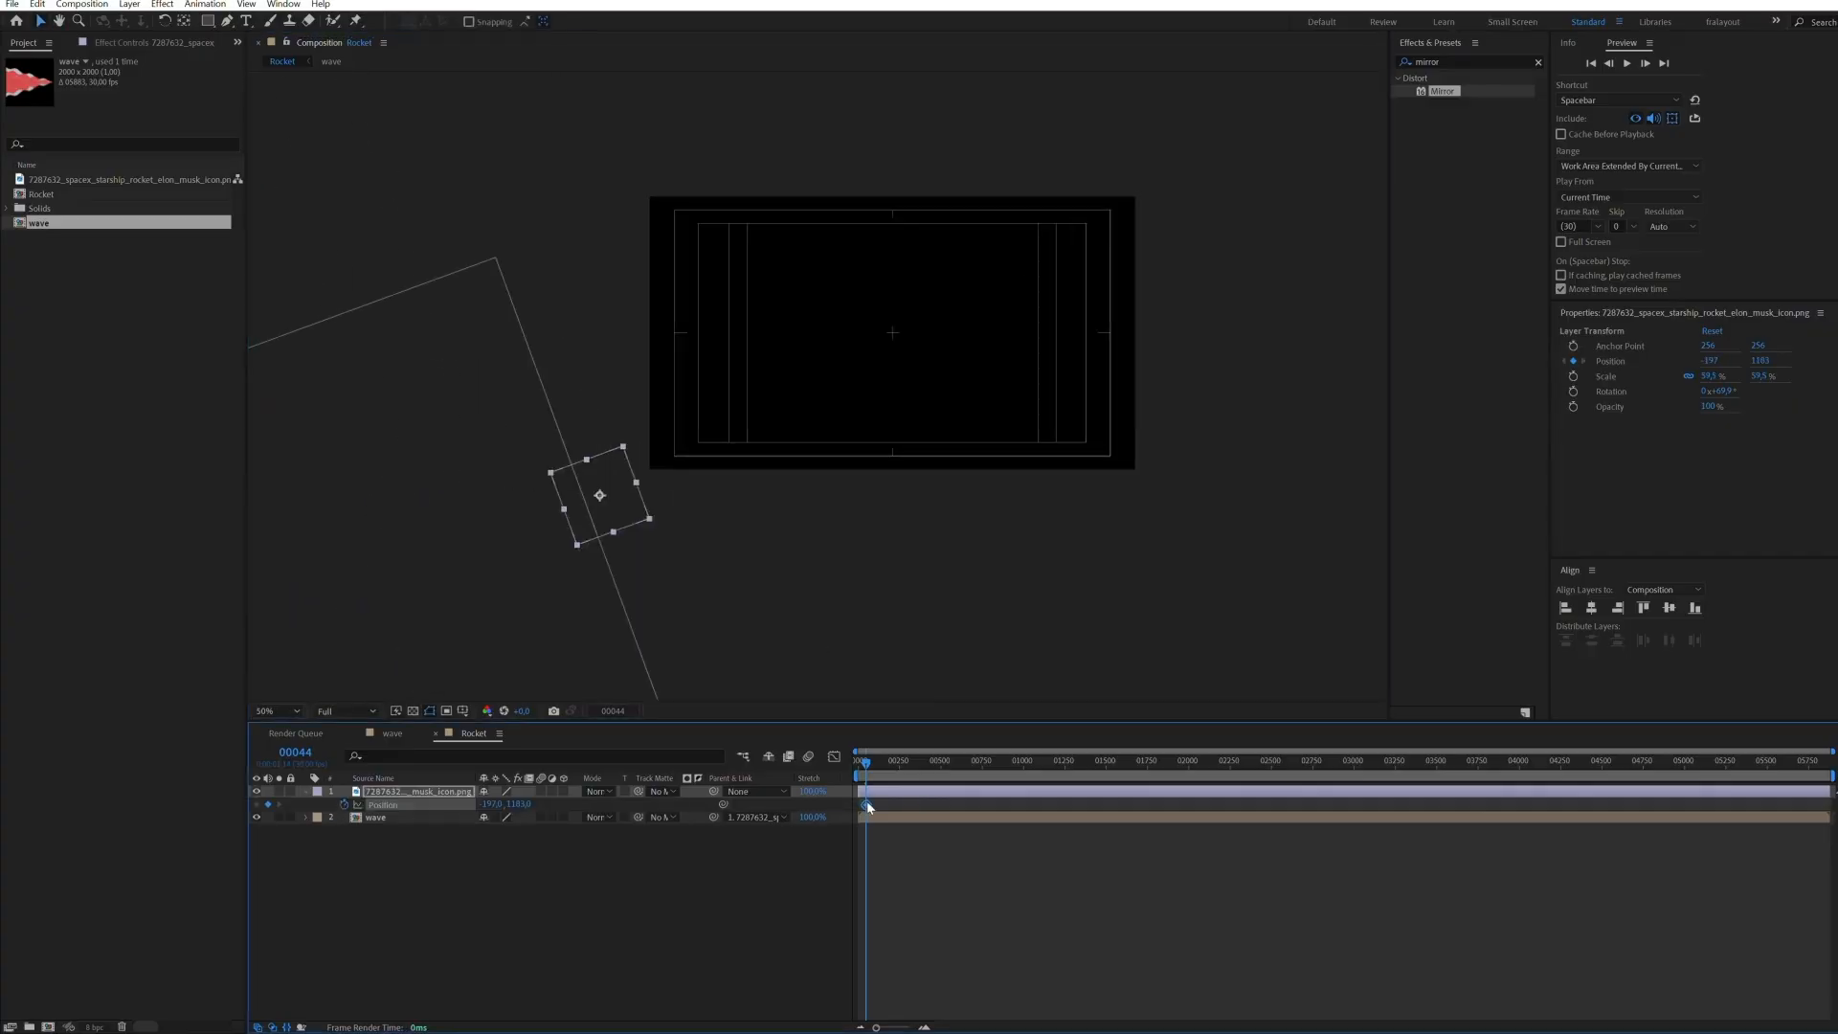
scroll(861, 809, up, 6)
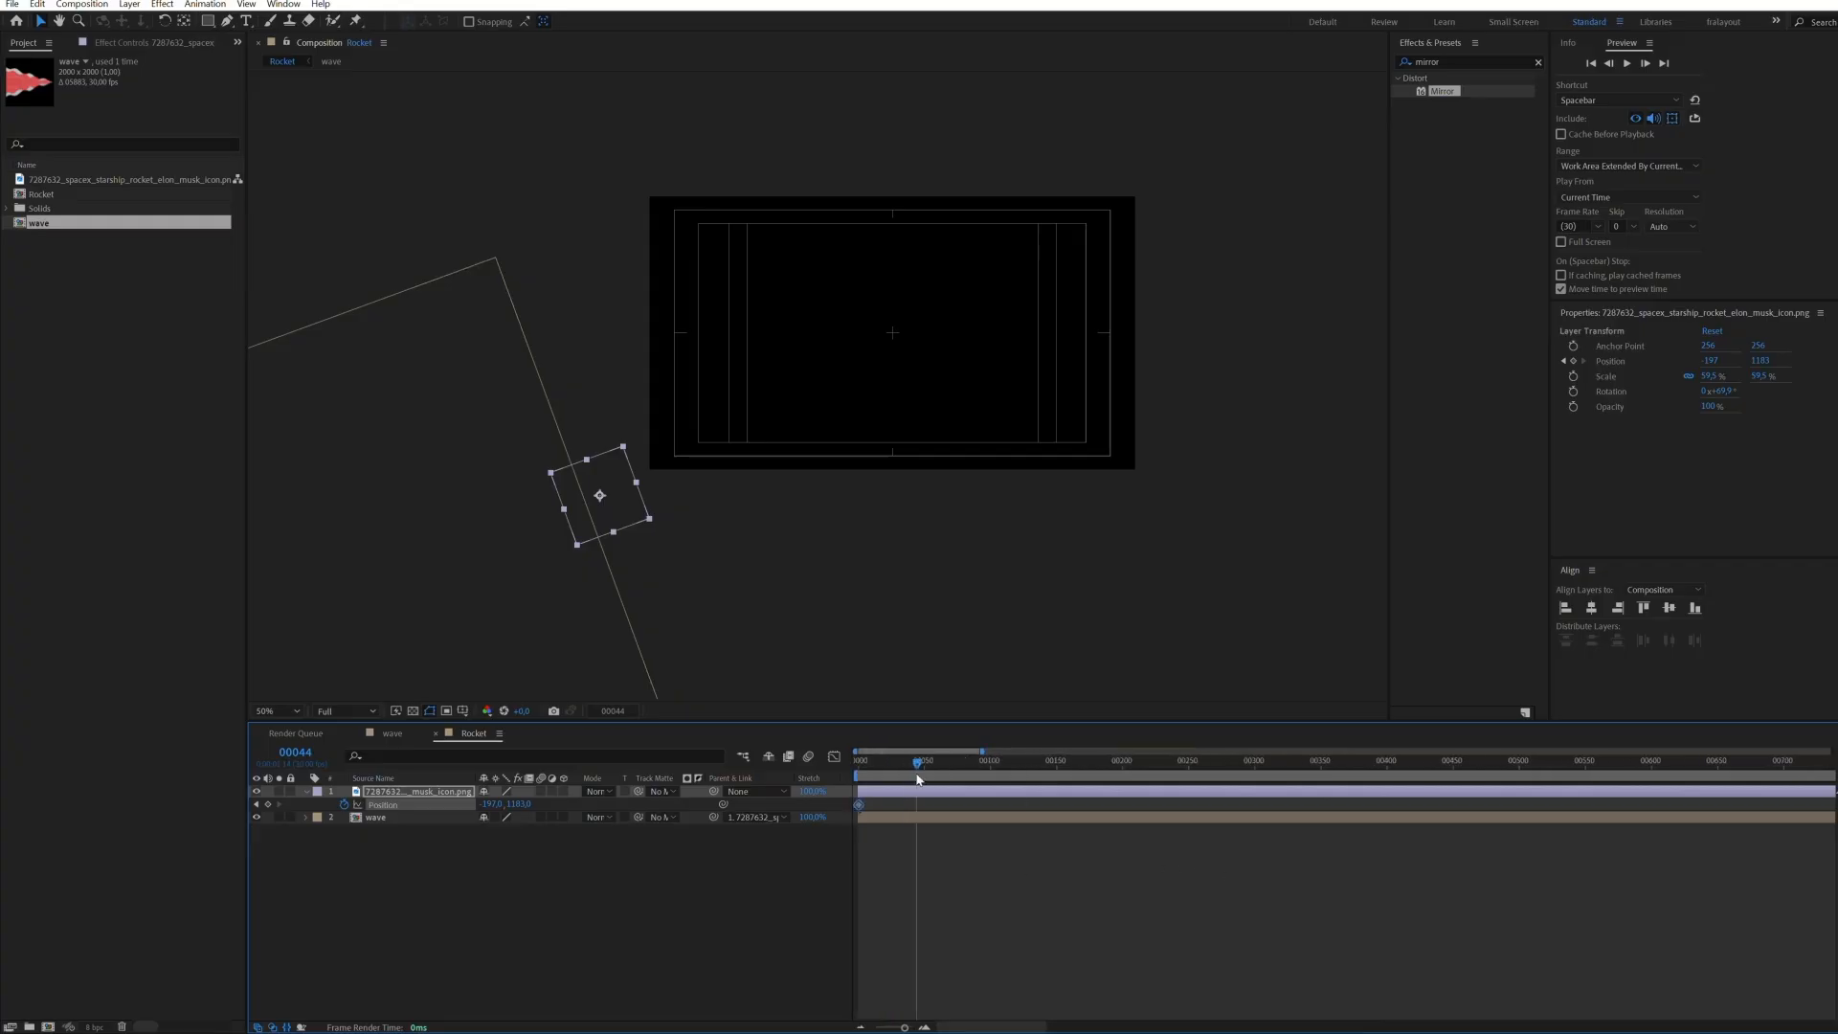
drag(635, 526, 1045, 309)
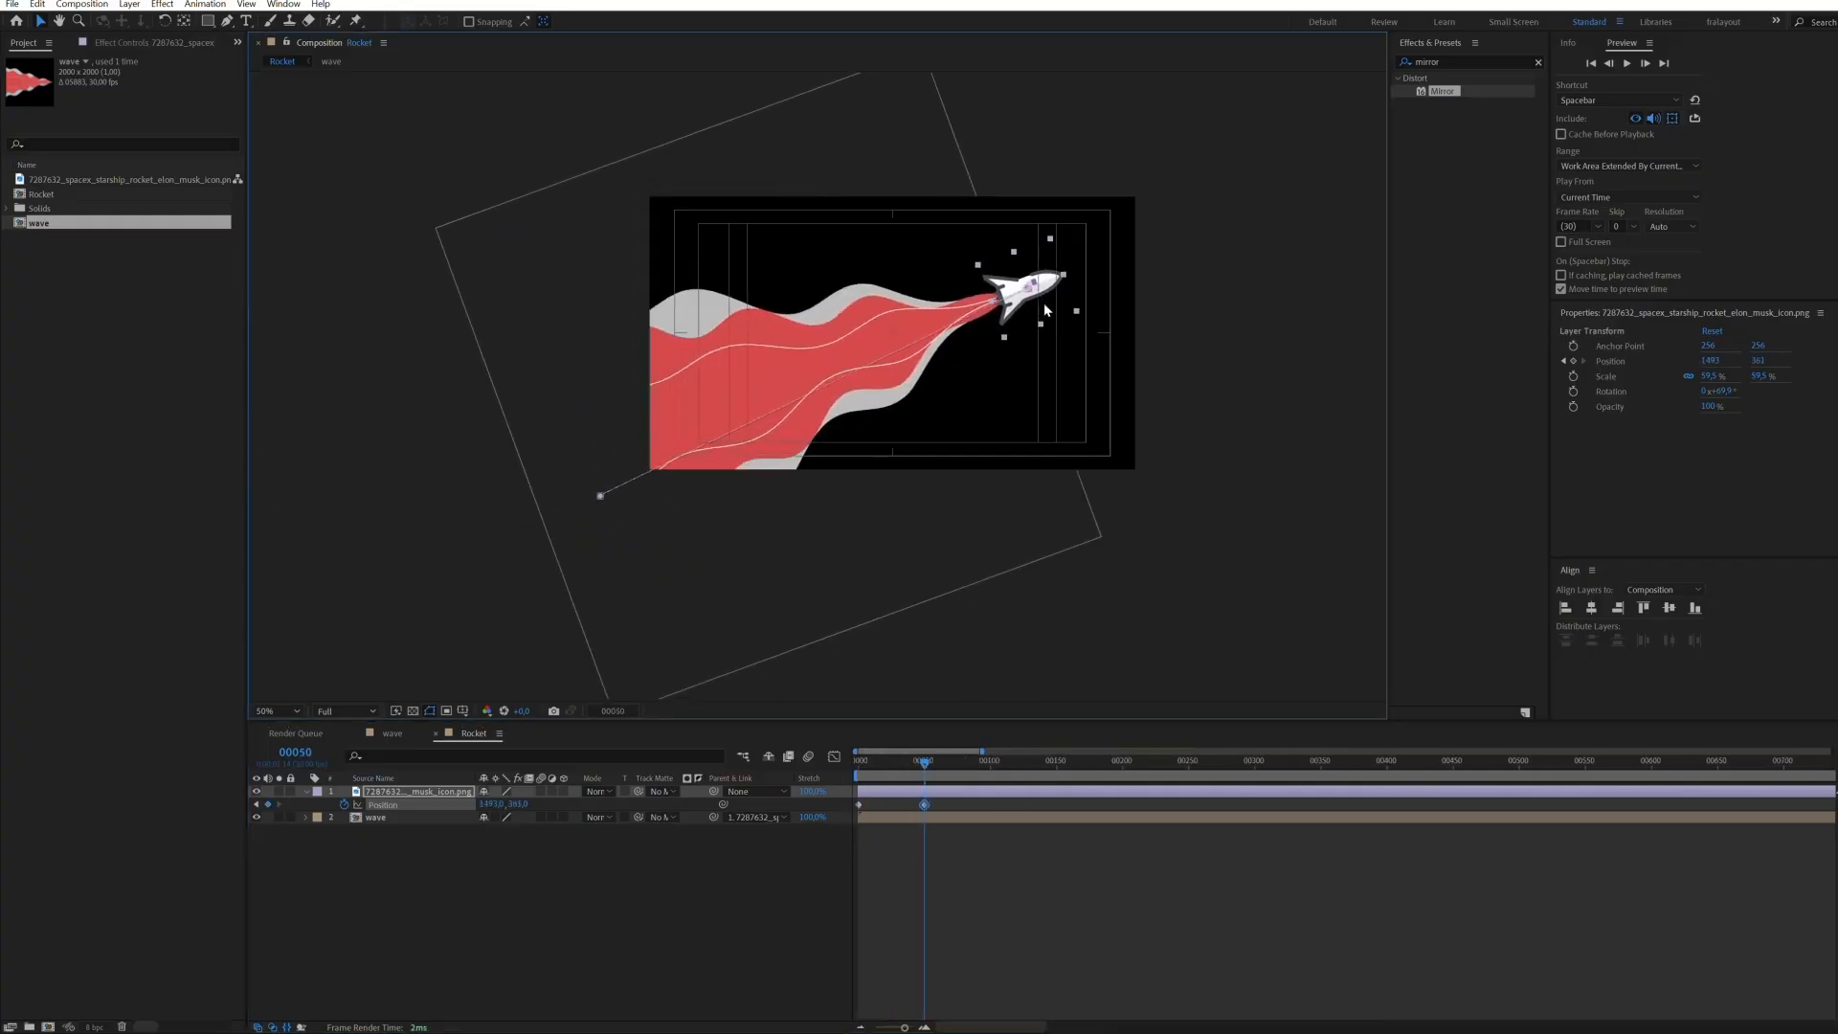
Ease the rocket's Position keyframe at frame 50 and shape its curve for a fast start and slow arrival
click(833, 757)
click(833, 758)
right_click(923, 804)
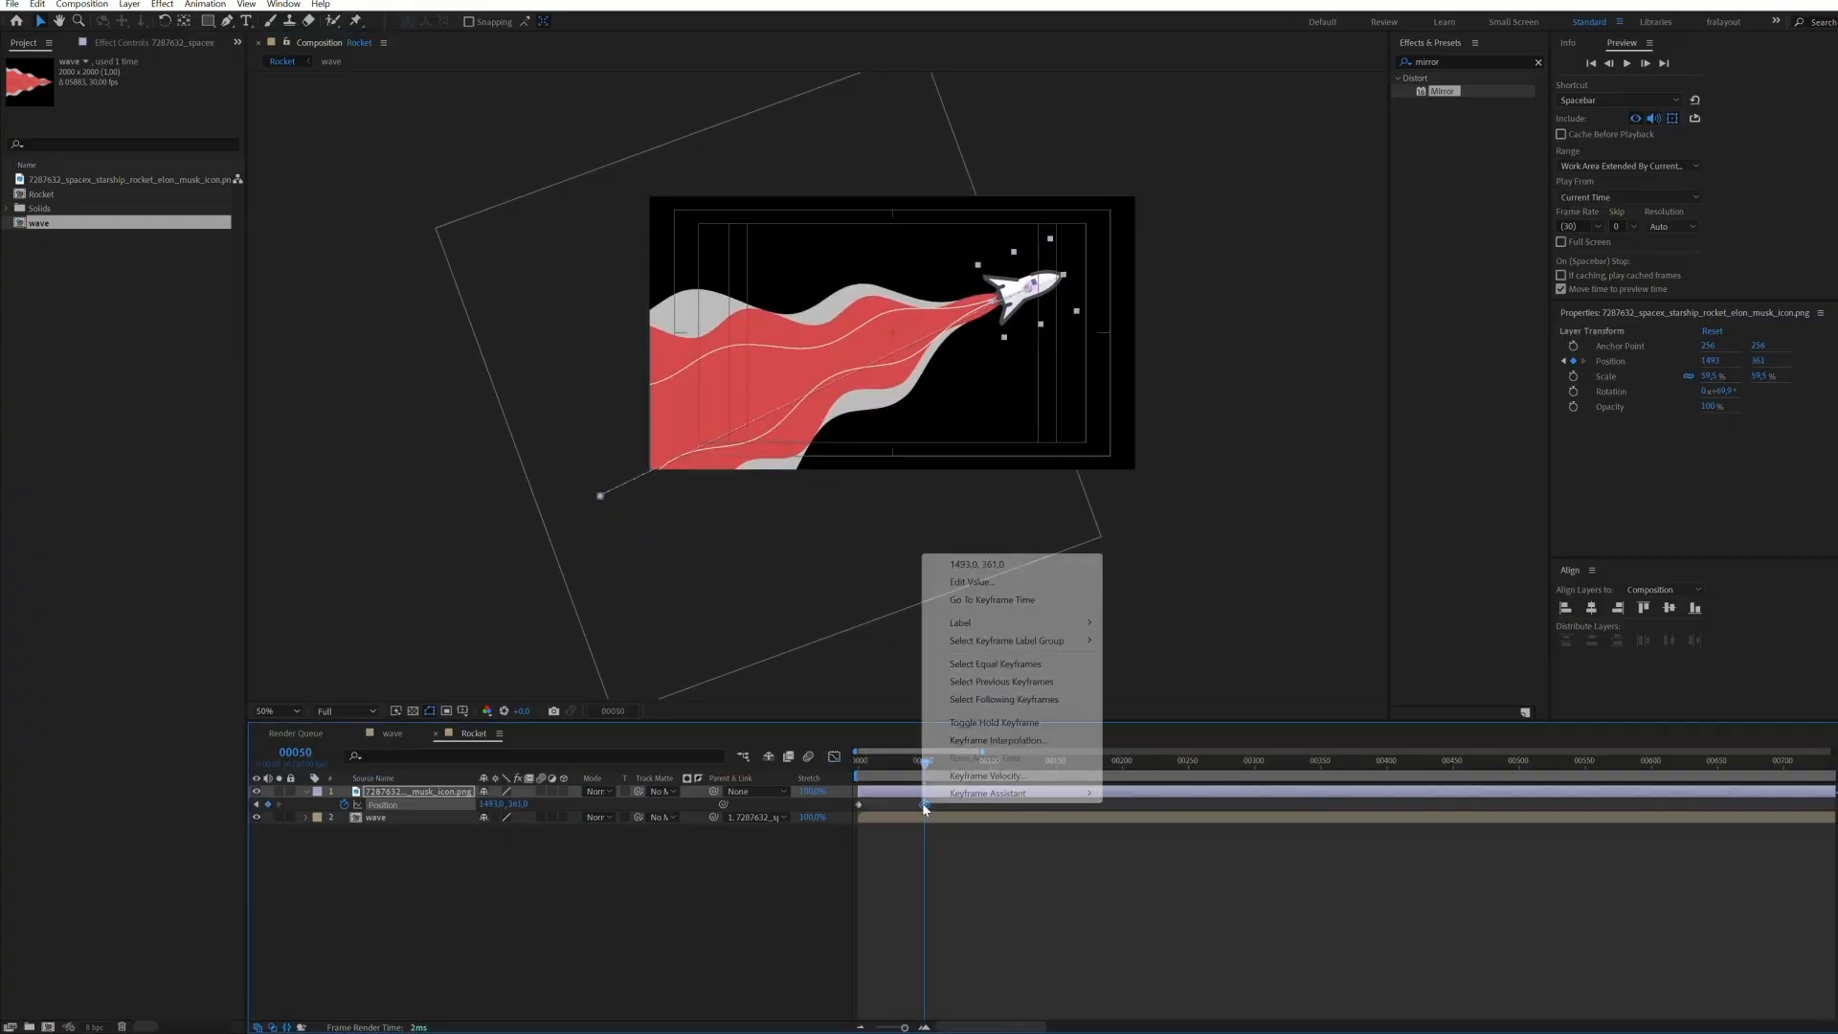
mouse_move(1015, 792)
click(1144, 842)
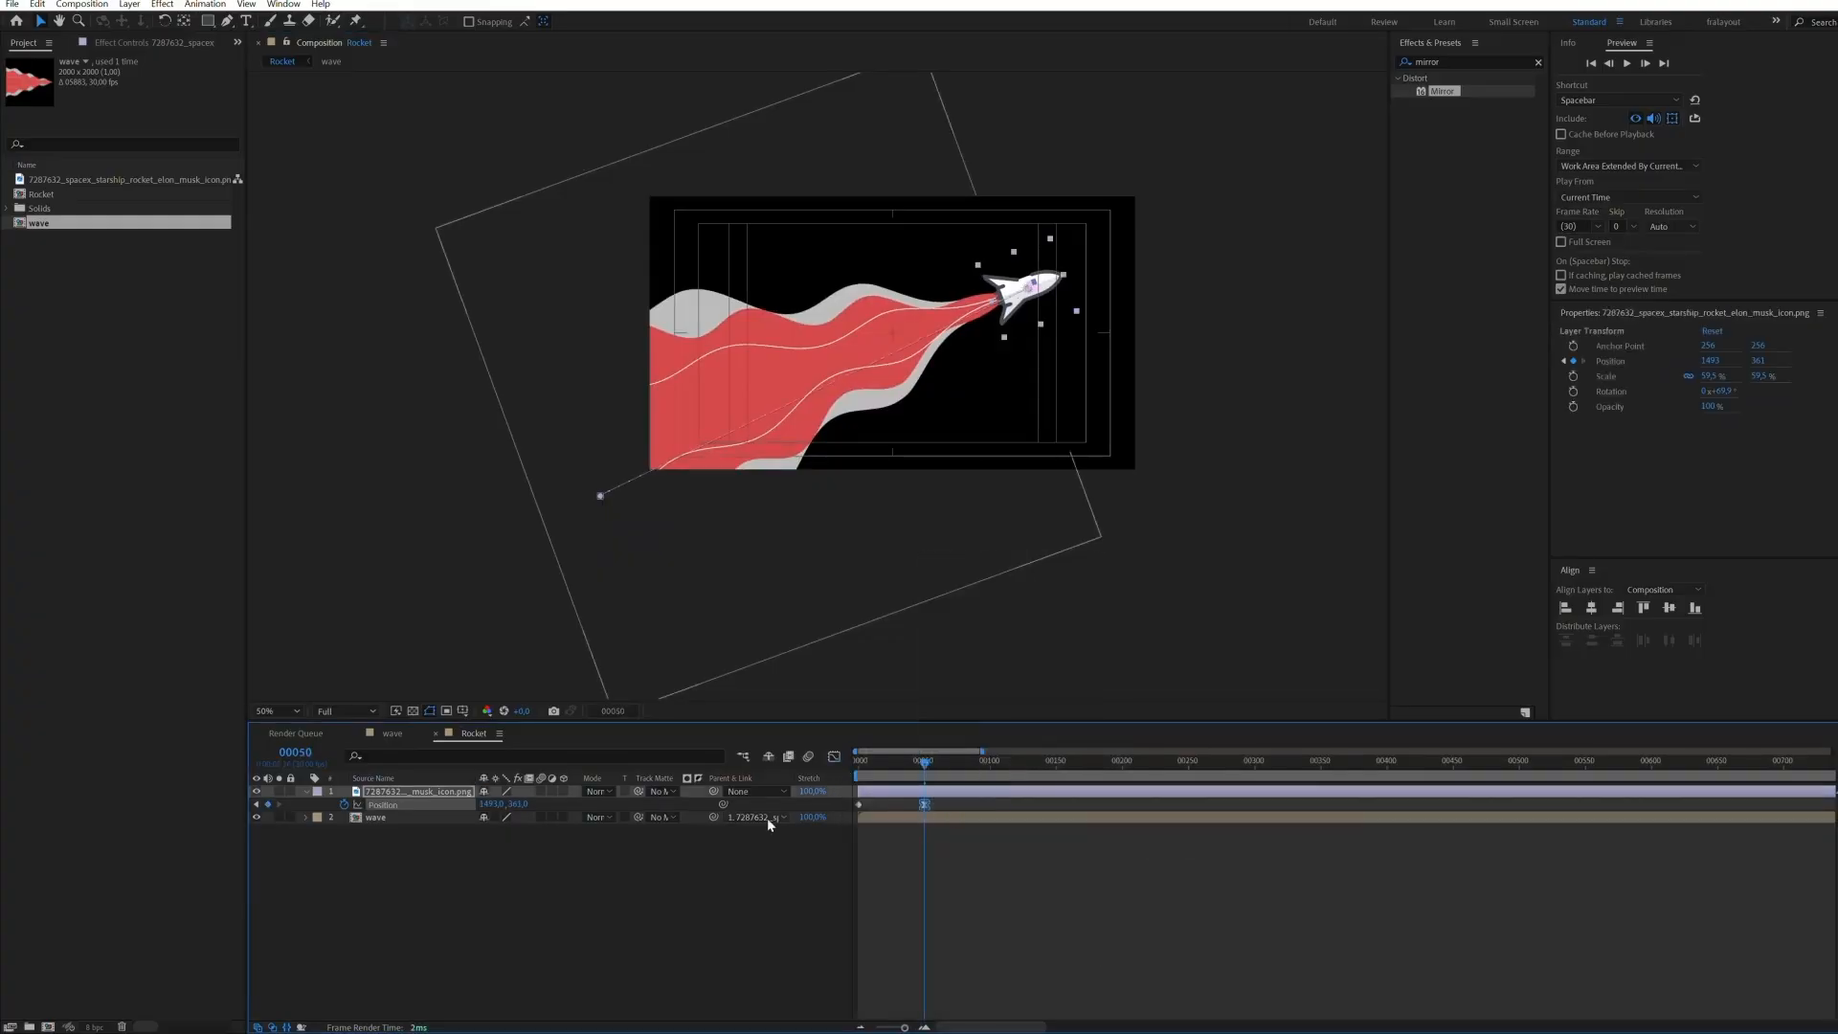
click(835, 757)
click(834, 756)
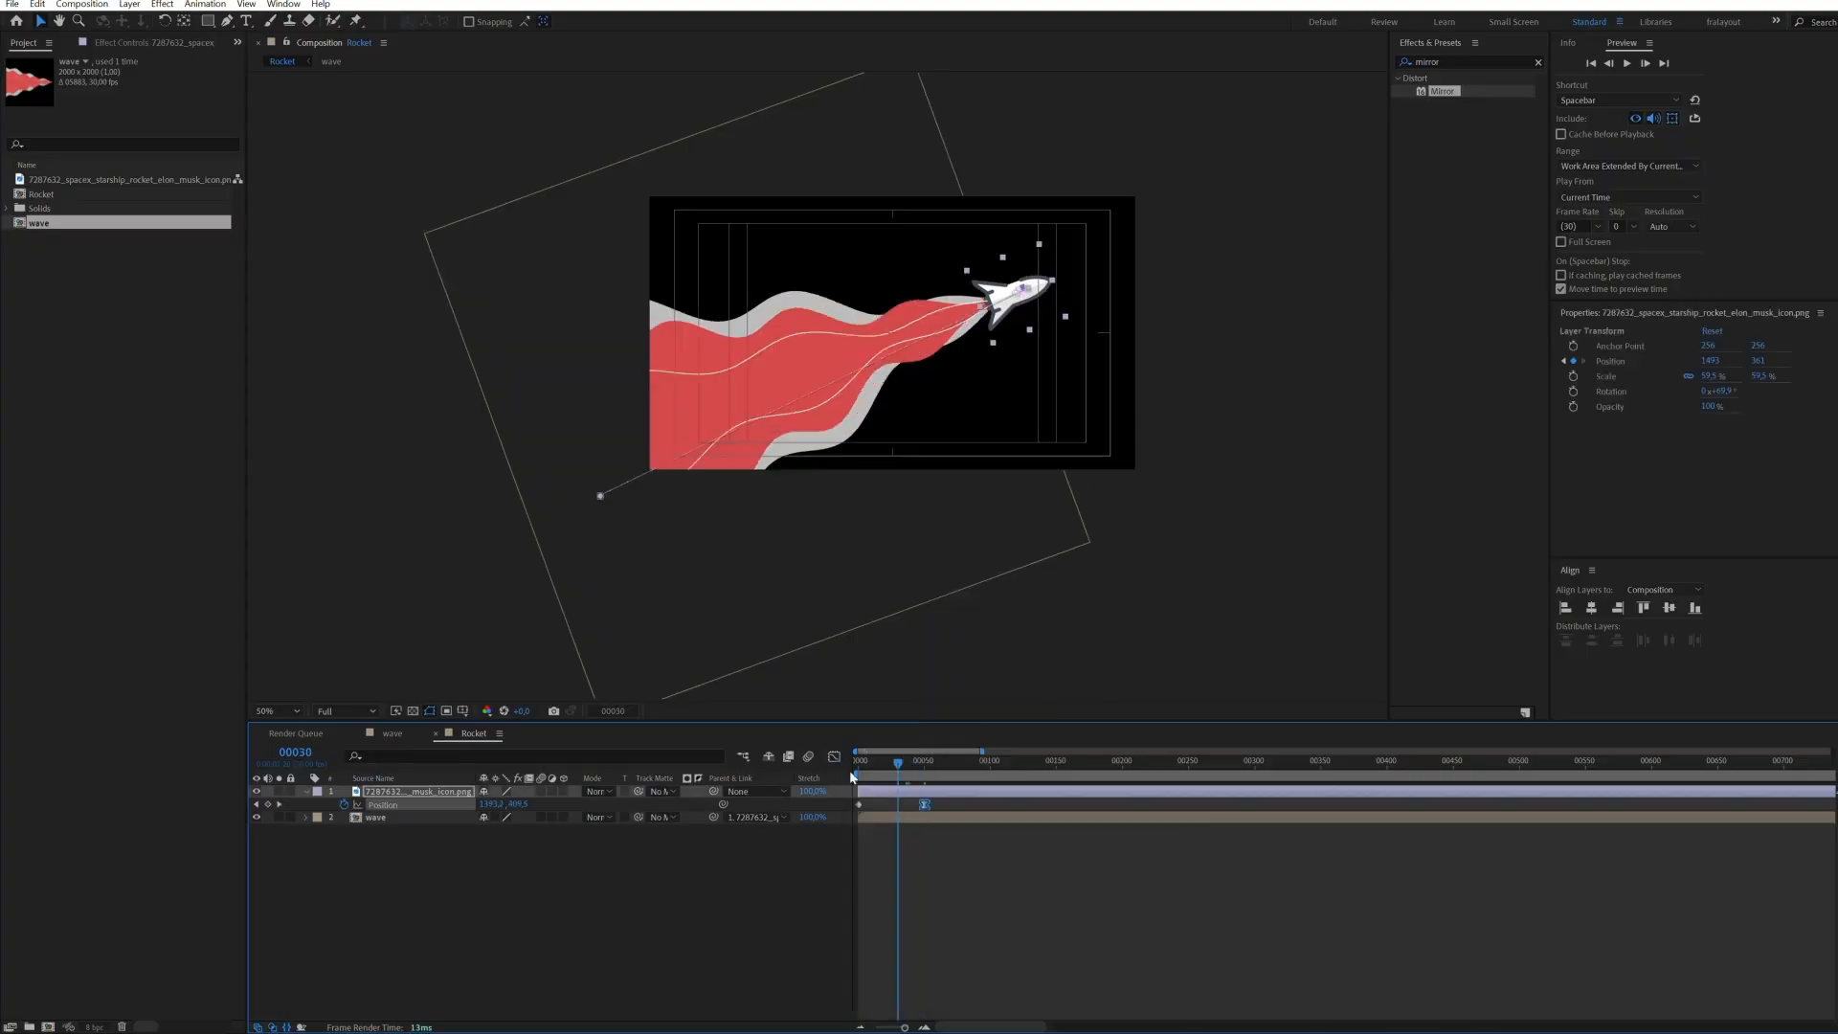
Preview the flight and, at frame 50, rotate the rocket slightly counterclockwise so it points along its motion path
click(969, 893)
key(space)
drag(931, 767, 924, 768)
scroll(948, 368, up, 1)
click(1245, 191)
key(Up)
key(Up)
drag(1196, 341, 1129, 410)
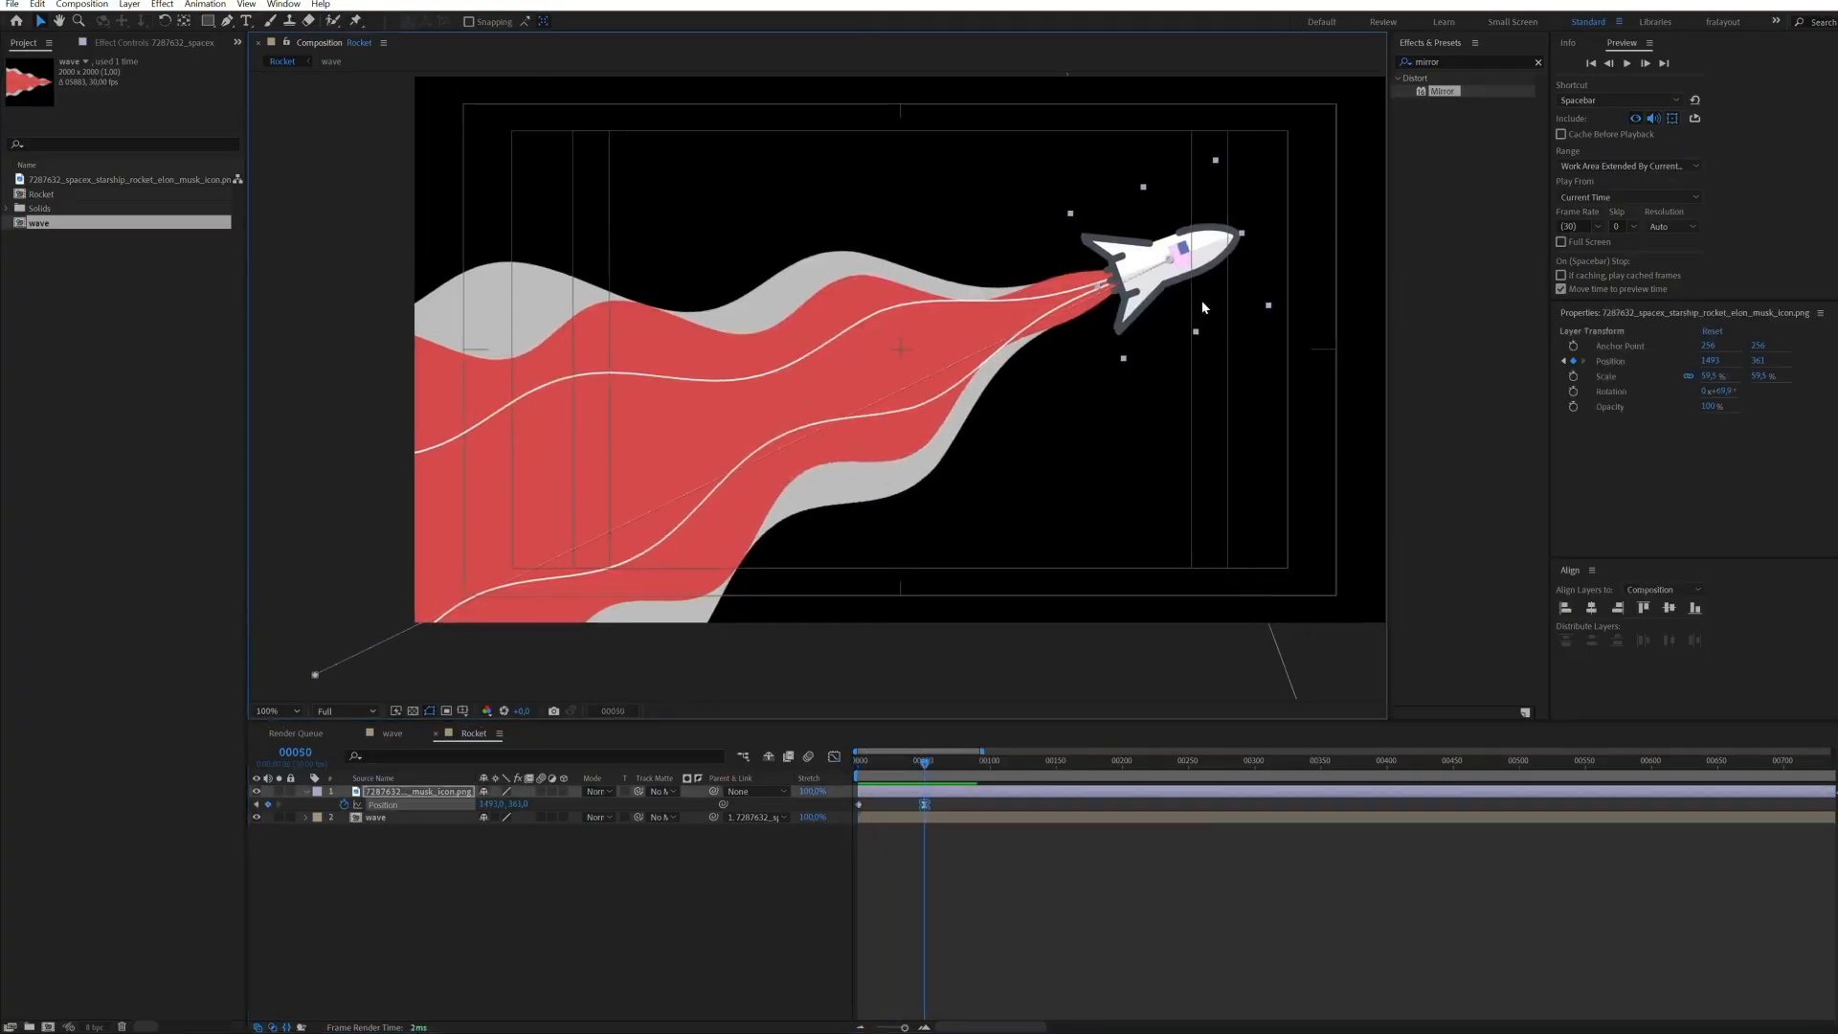
key(comma)
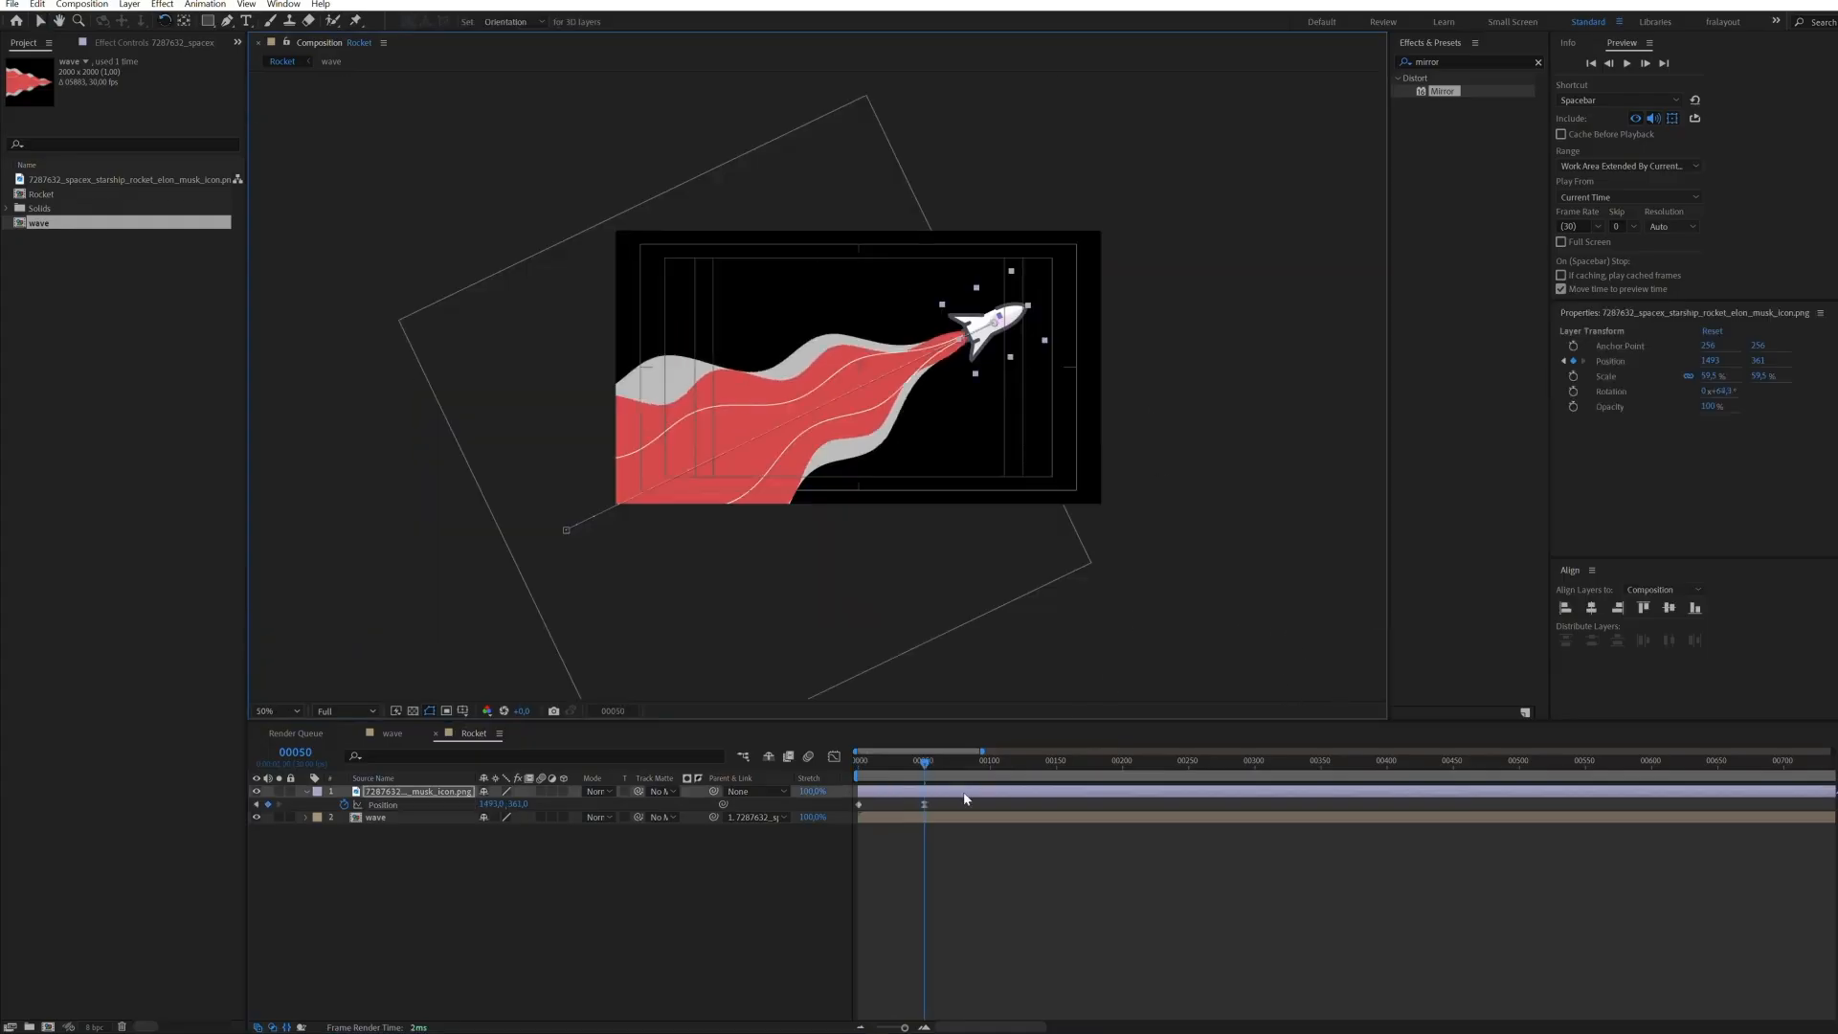
Add the expression wiggle(2,10) to the rocket layer's Position
alt+click(345, 804)
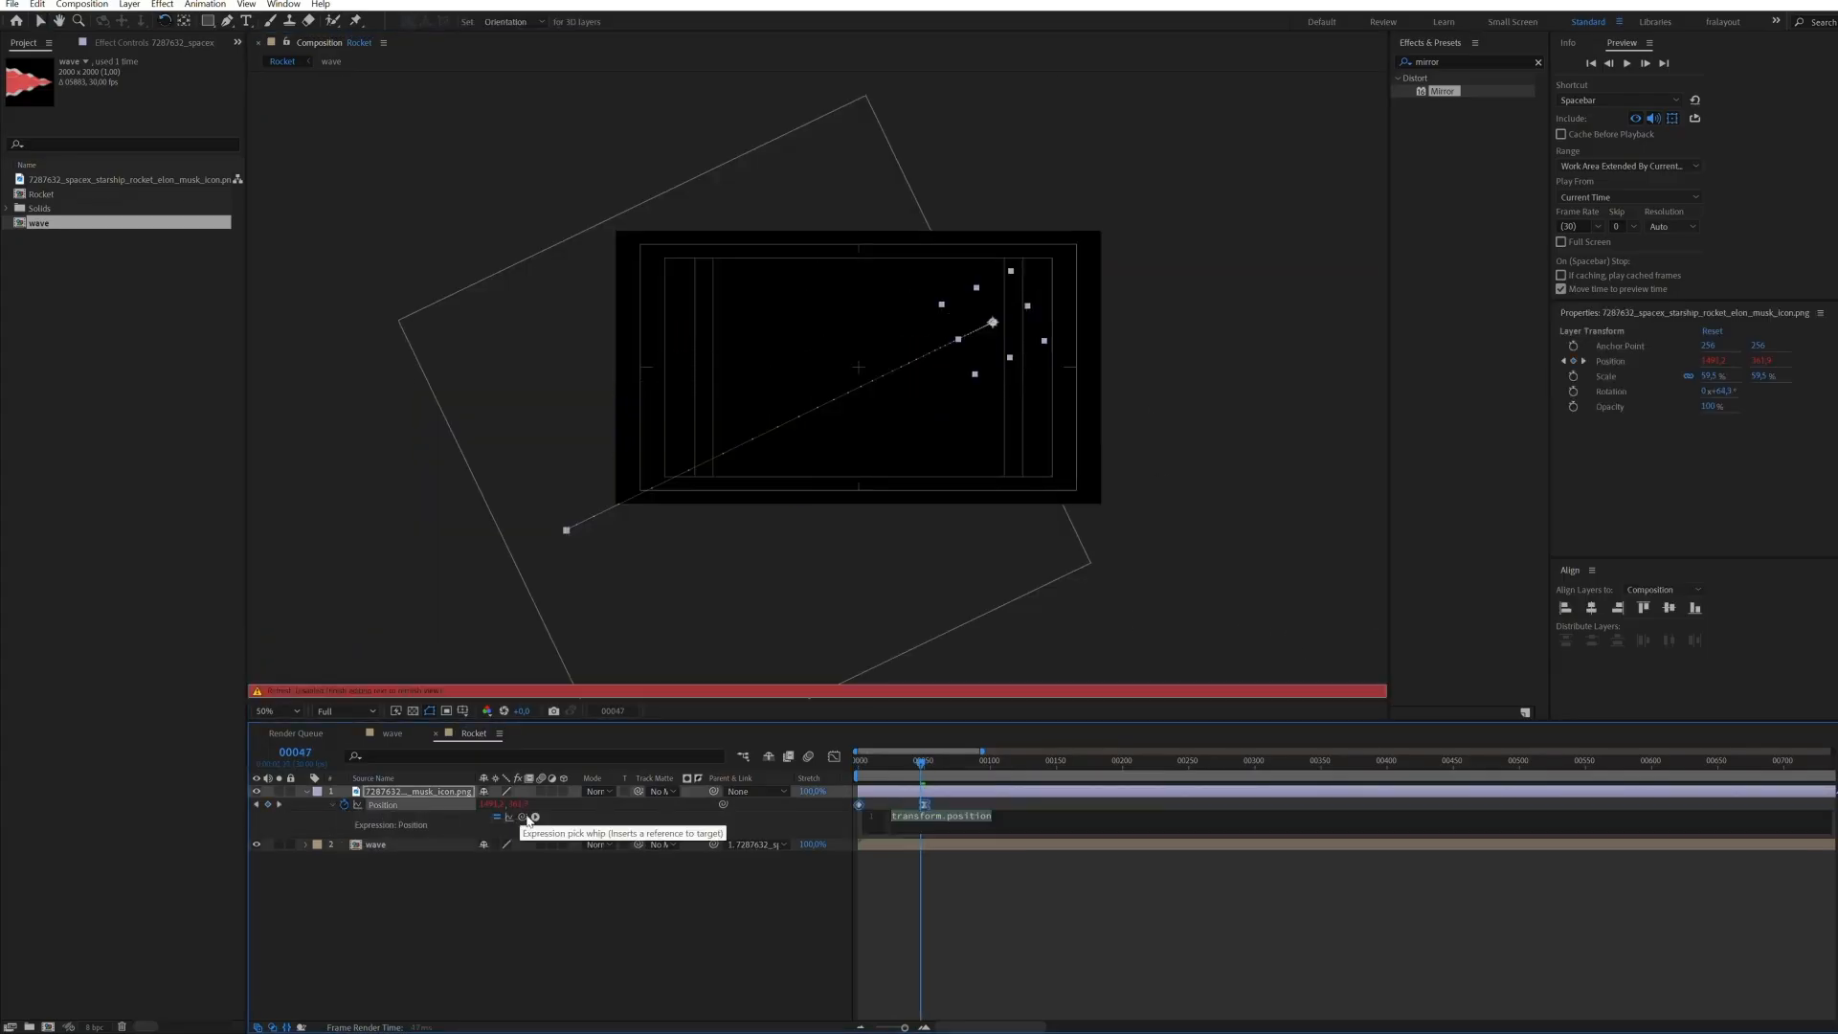
text(wiggle)
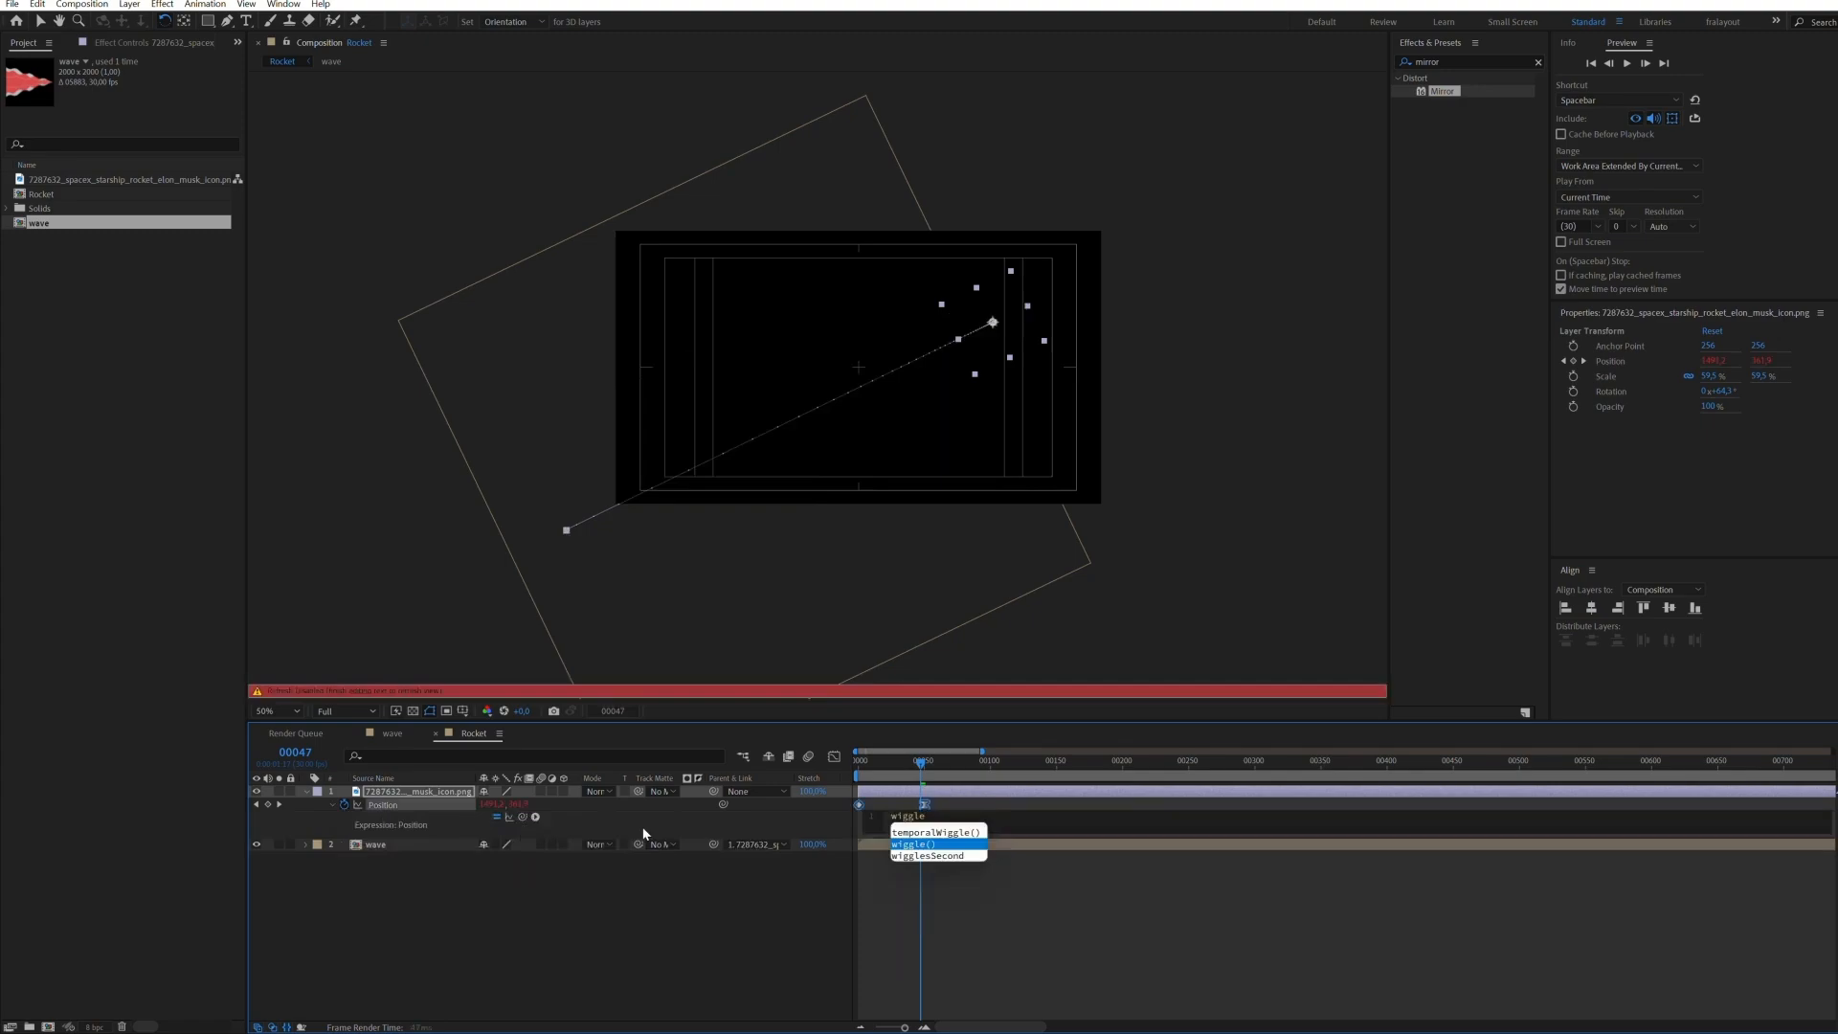
key(Return)
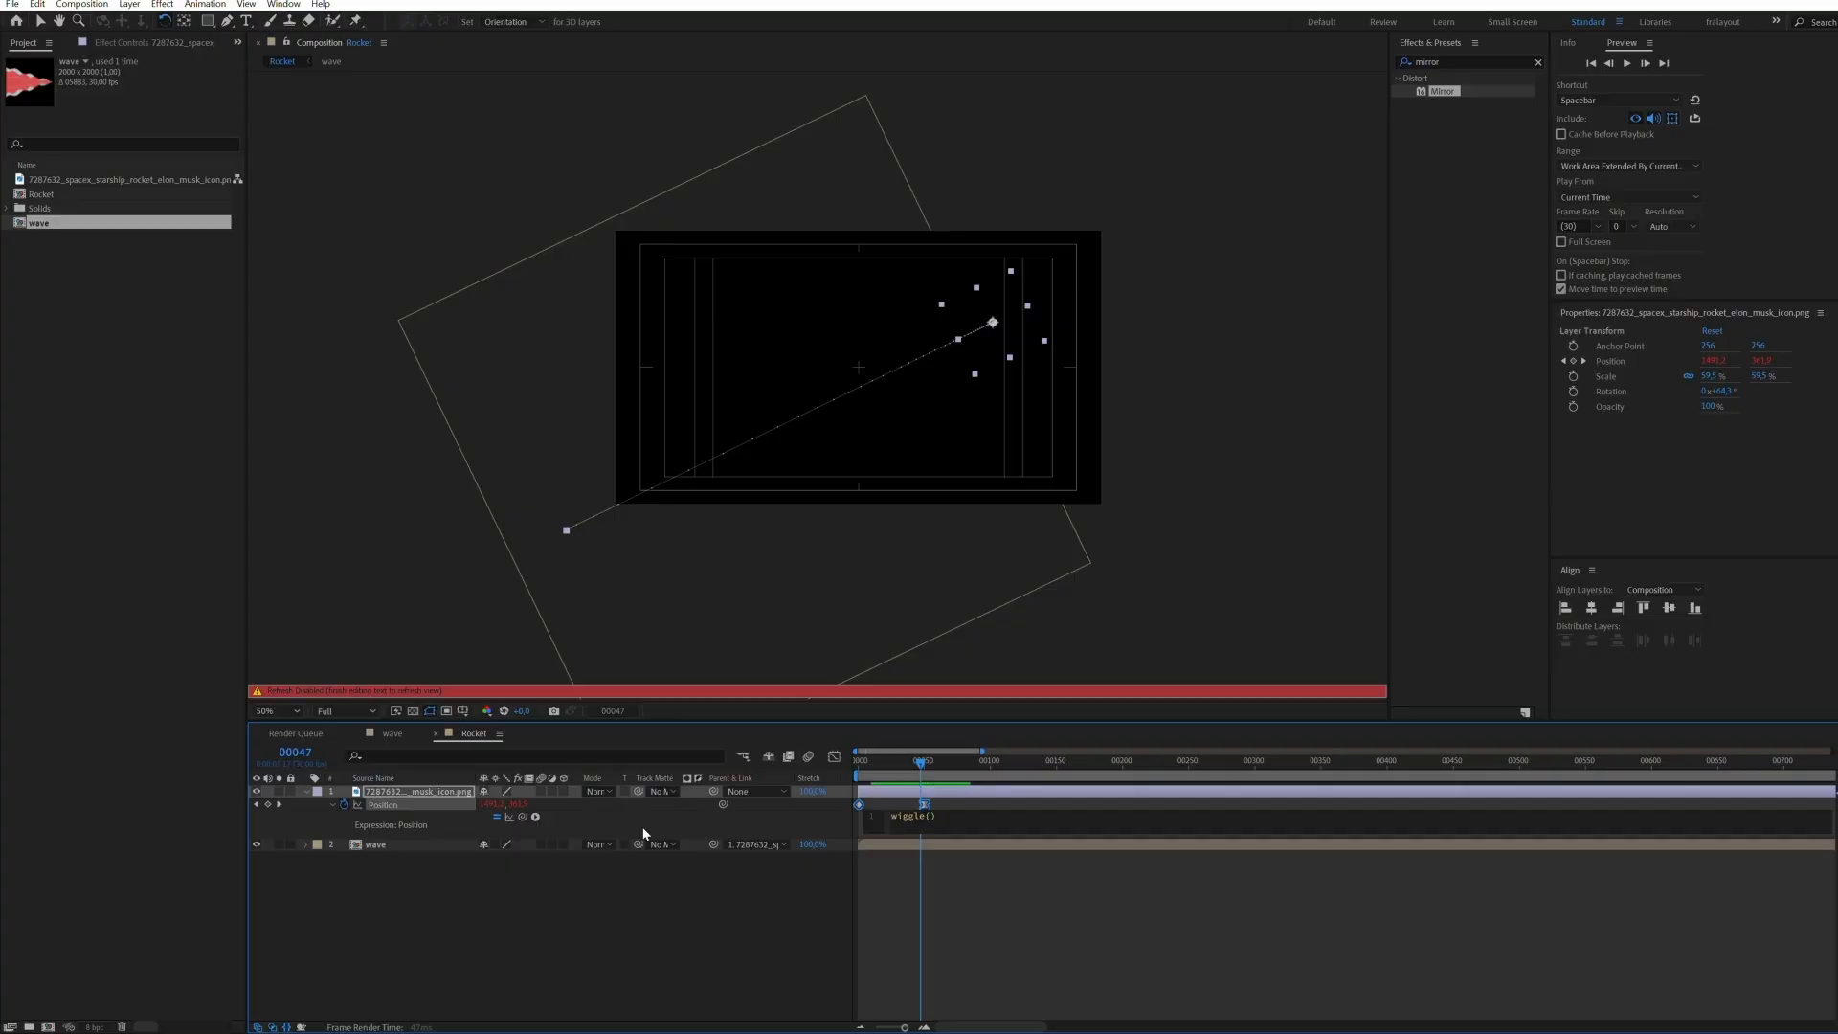
click(643, 834)
key(space)
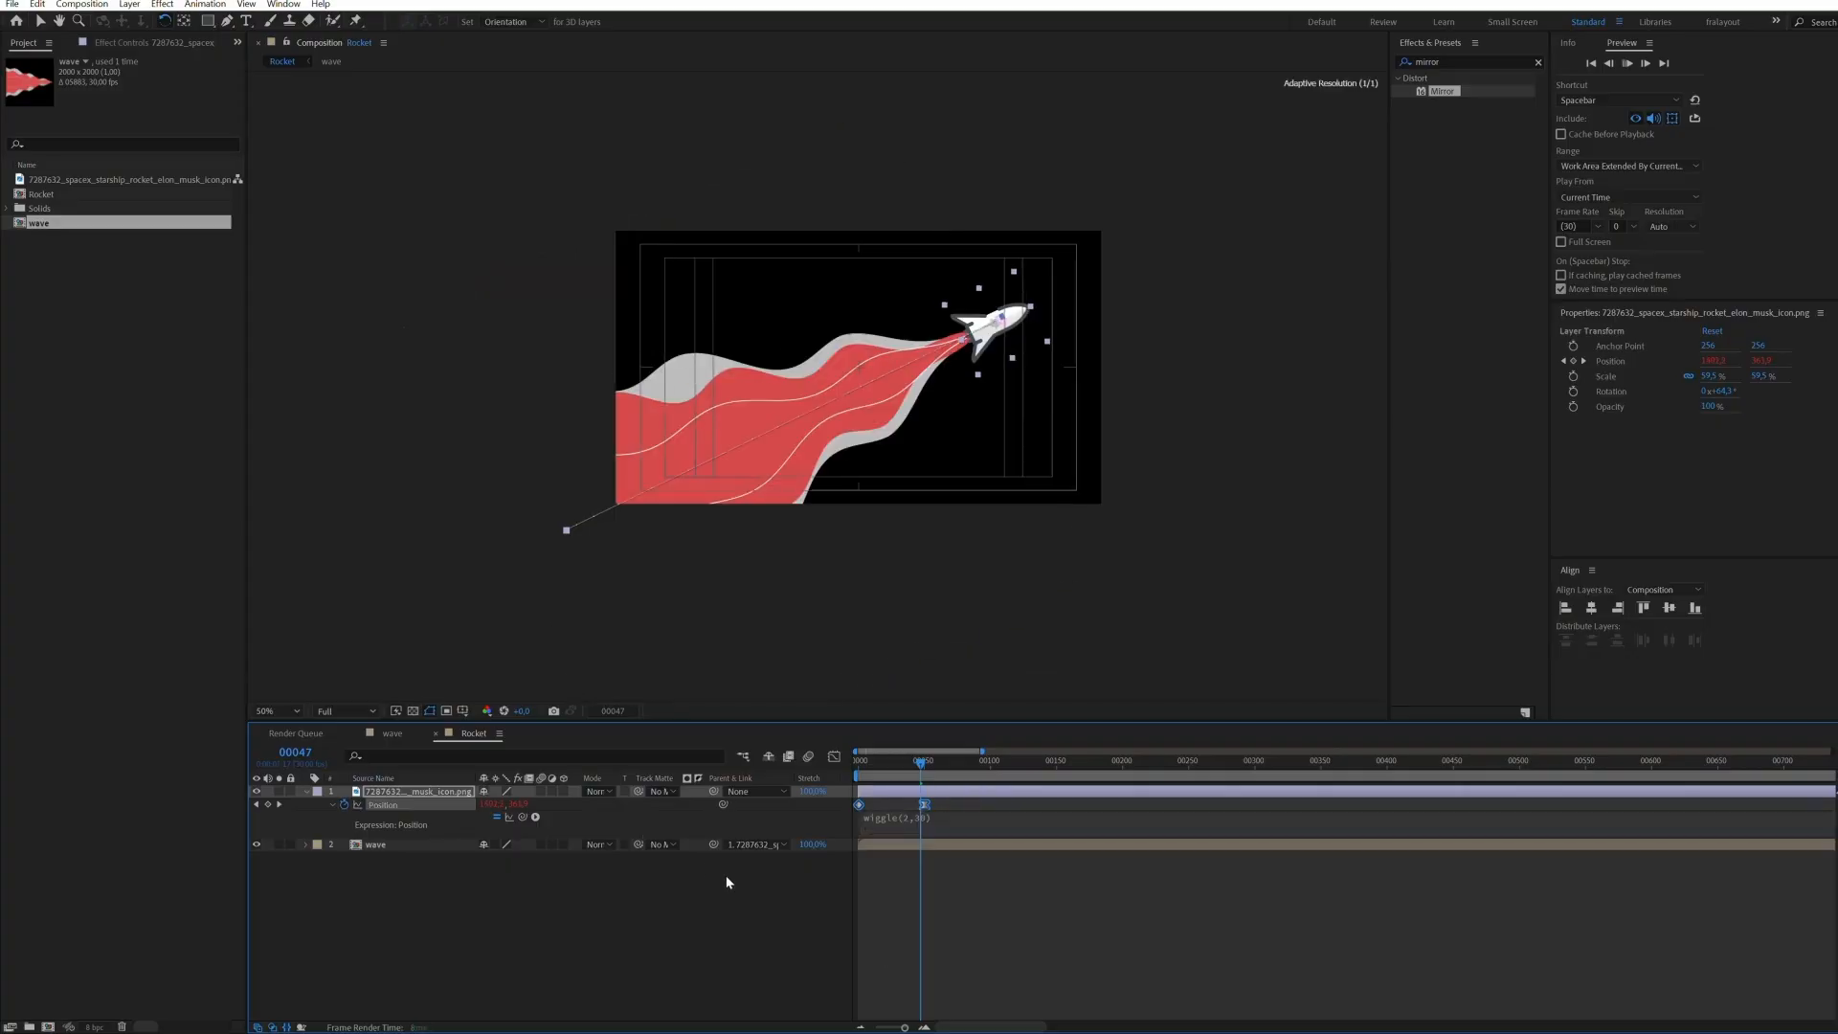
End the work area at frame 166, preview the wiggling rocket, and collapse its layer properties
scroll(1001, 475, up, 1)
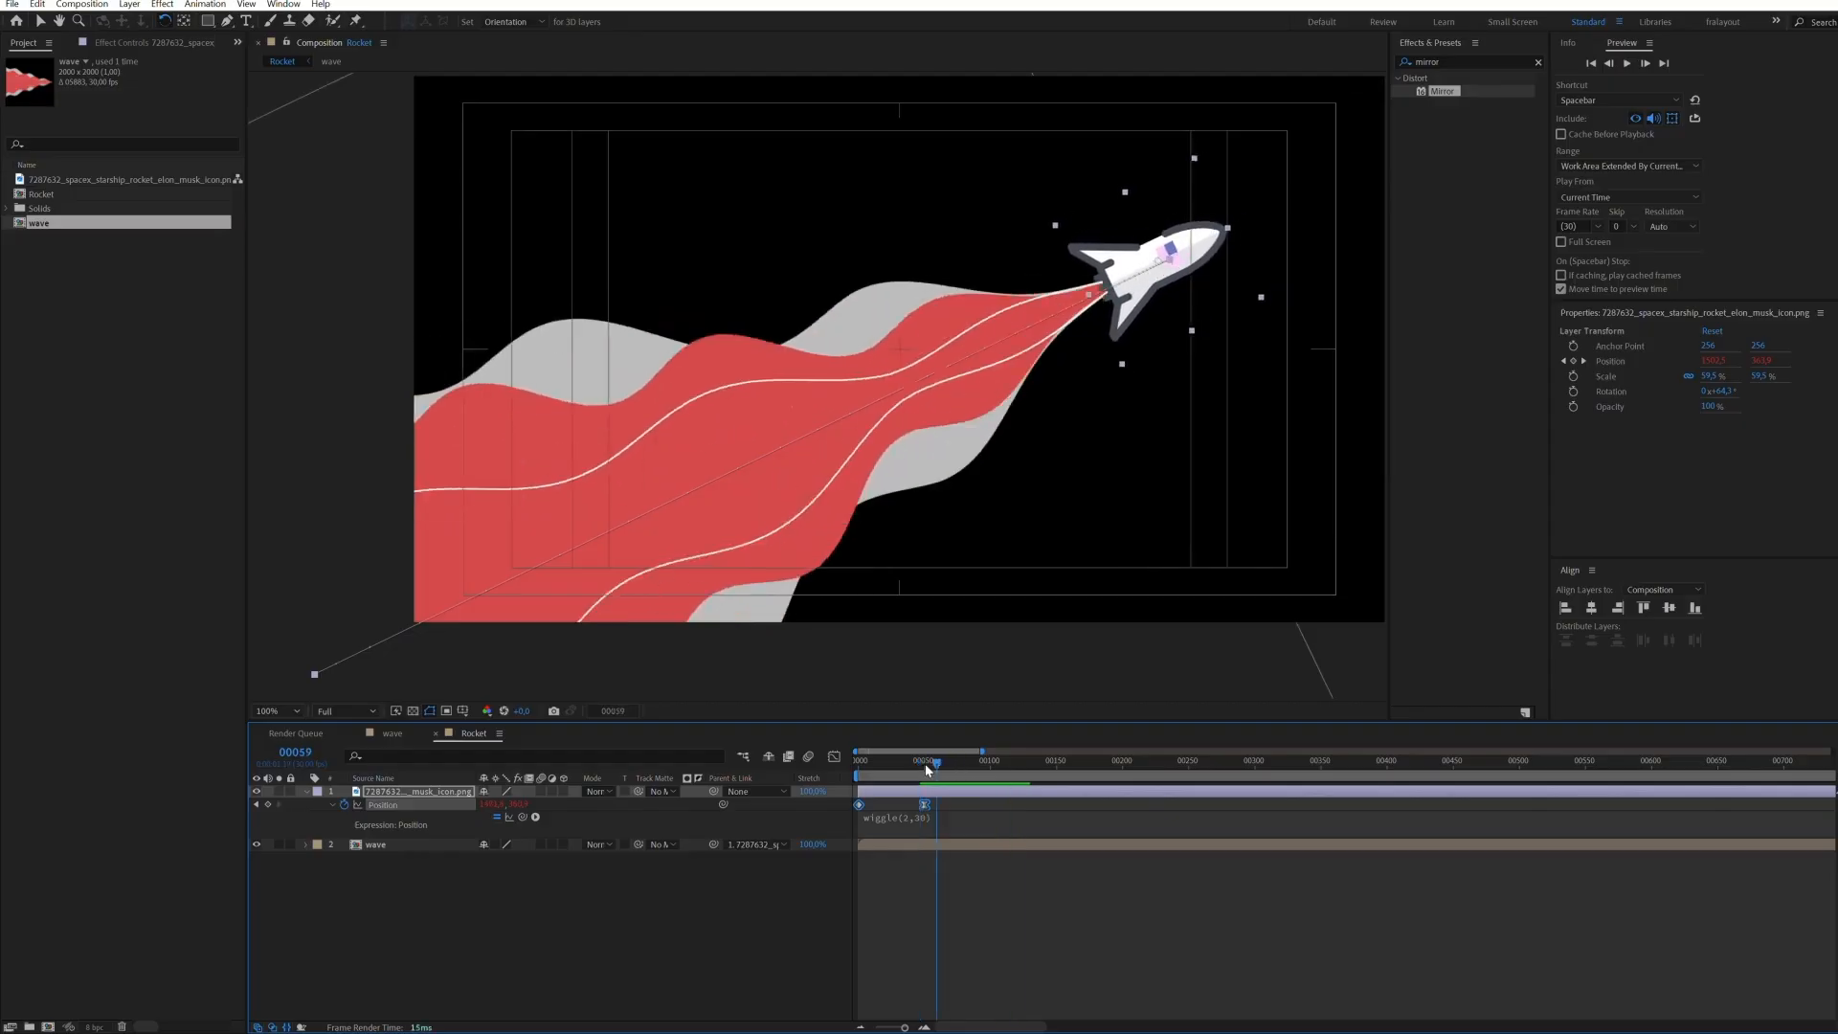
click(942, 888)
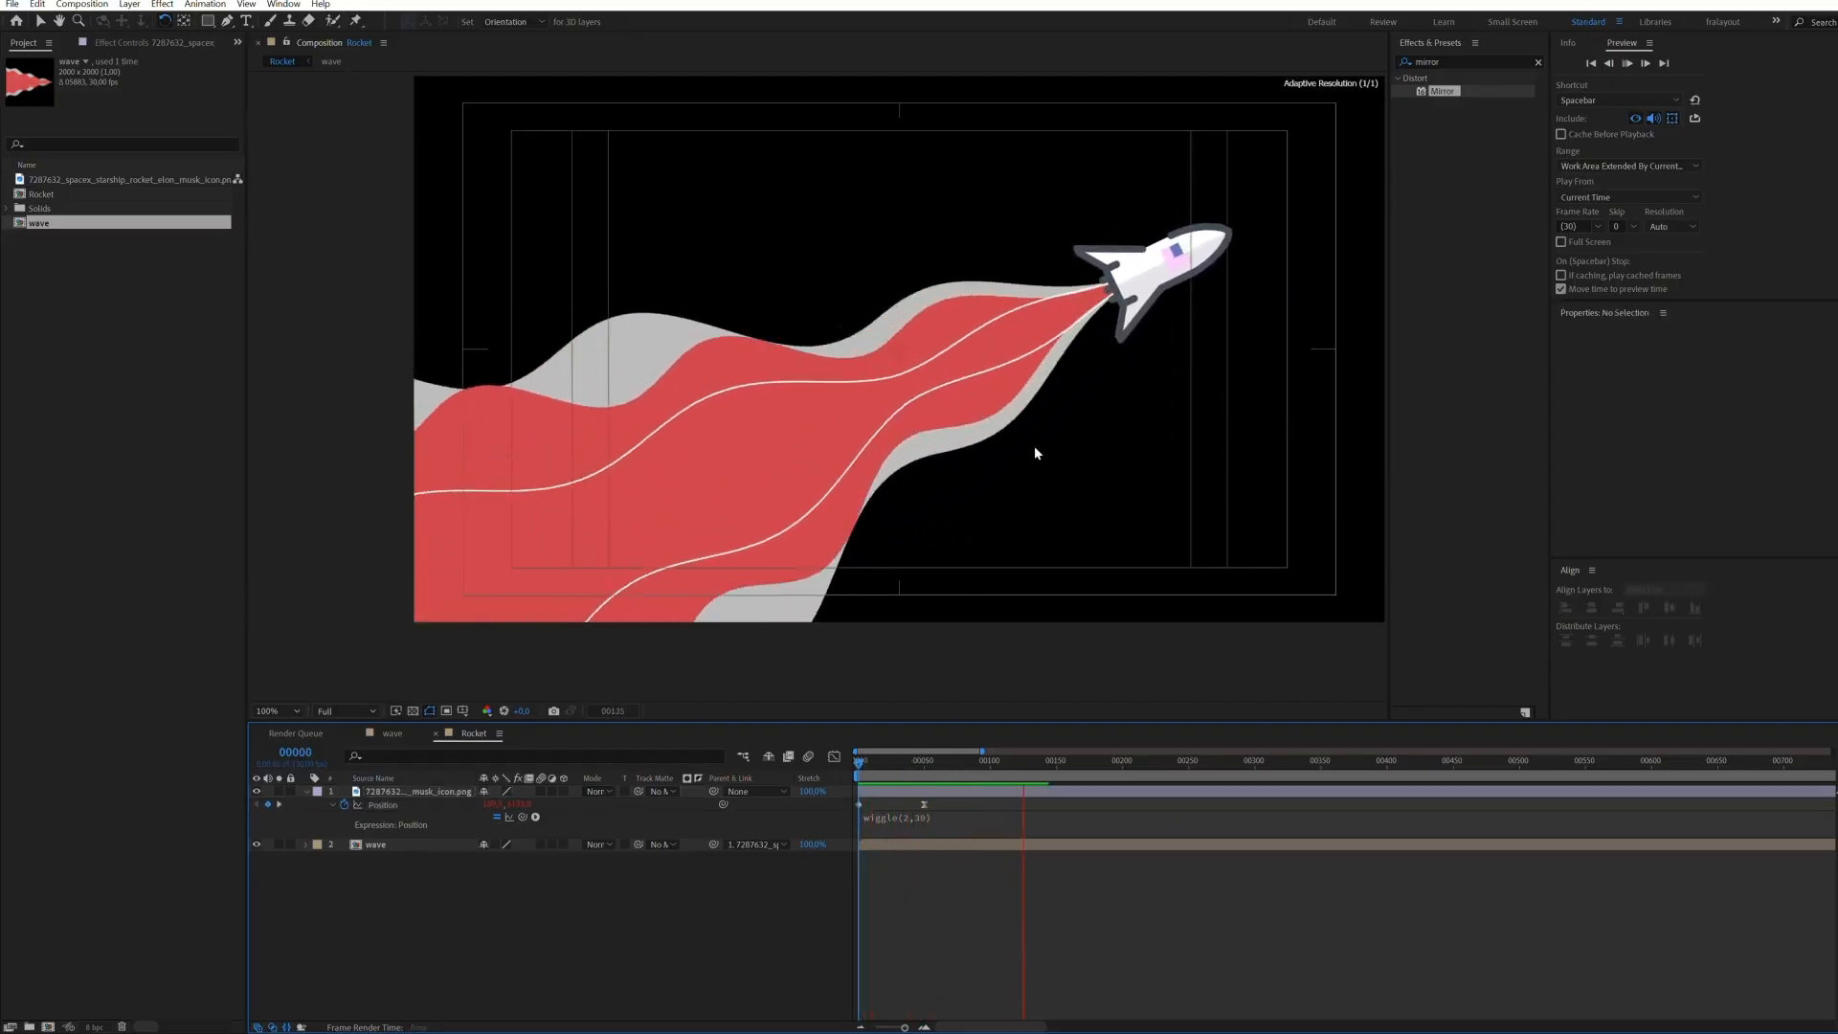
scroll(1034, 448, down, 1)
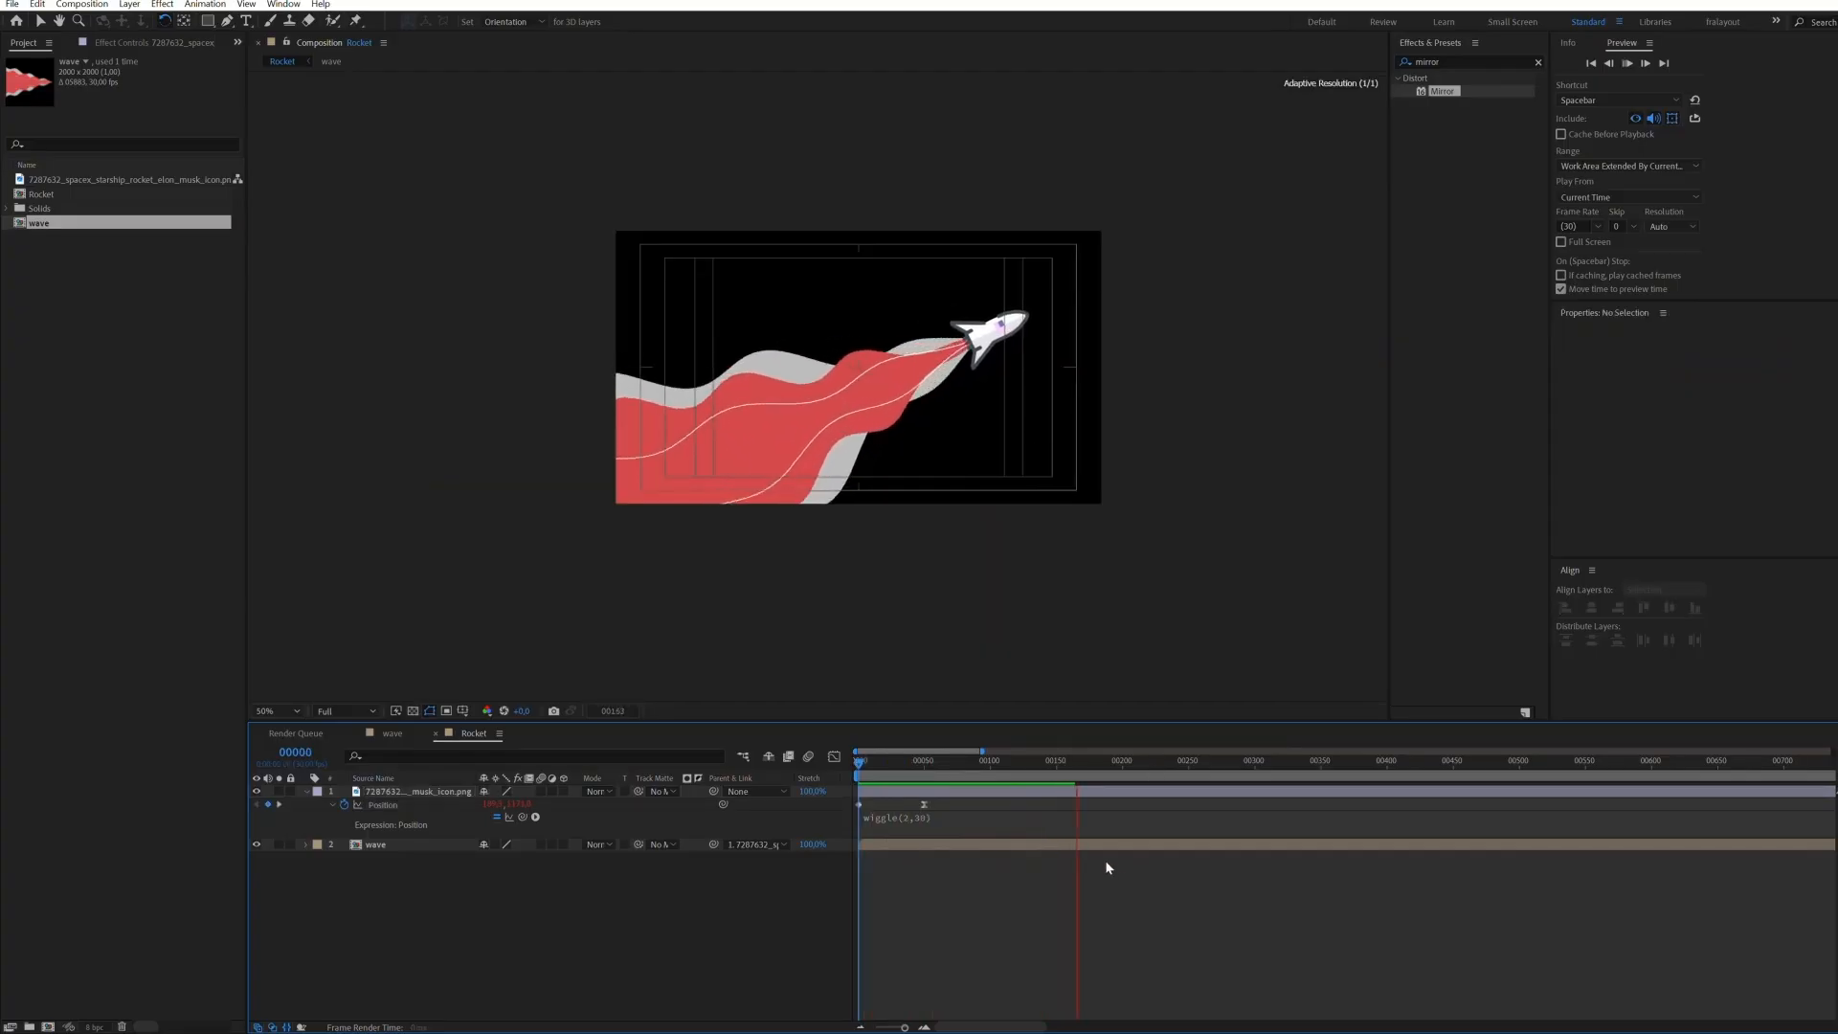
click(1072, 761)
key(space)
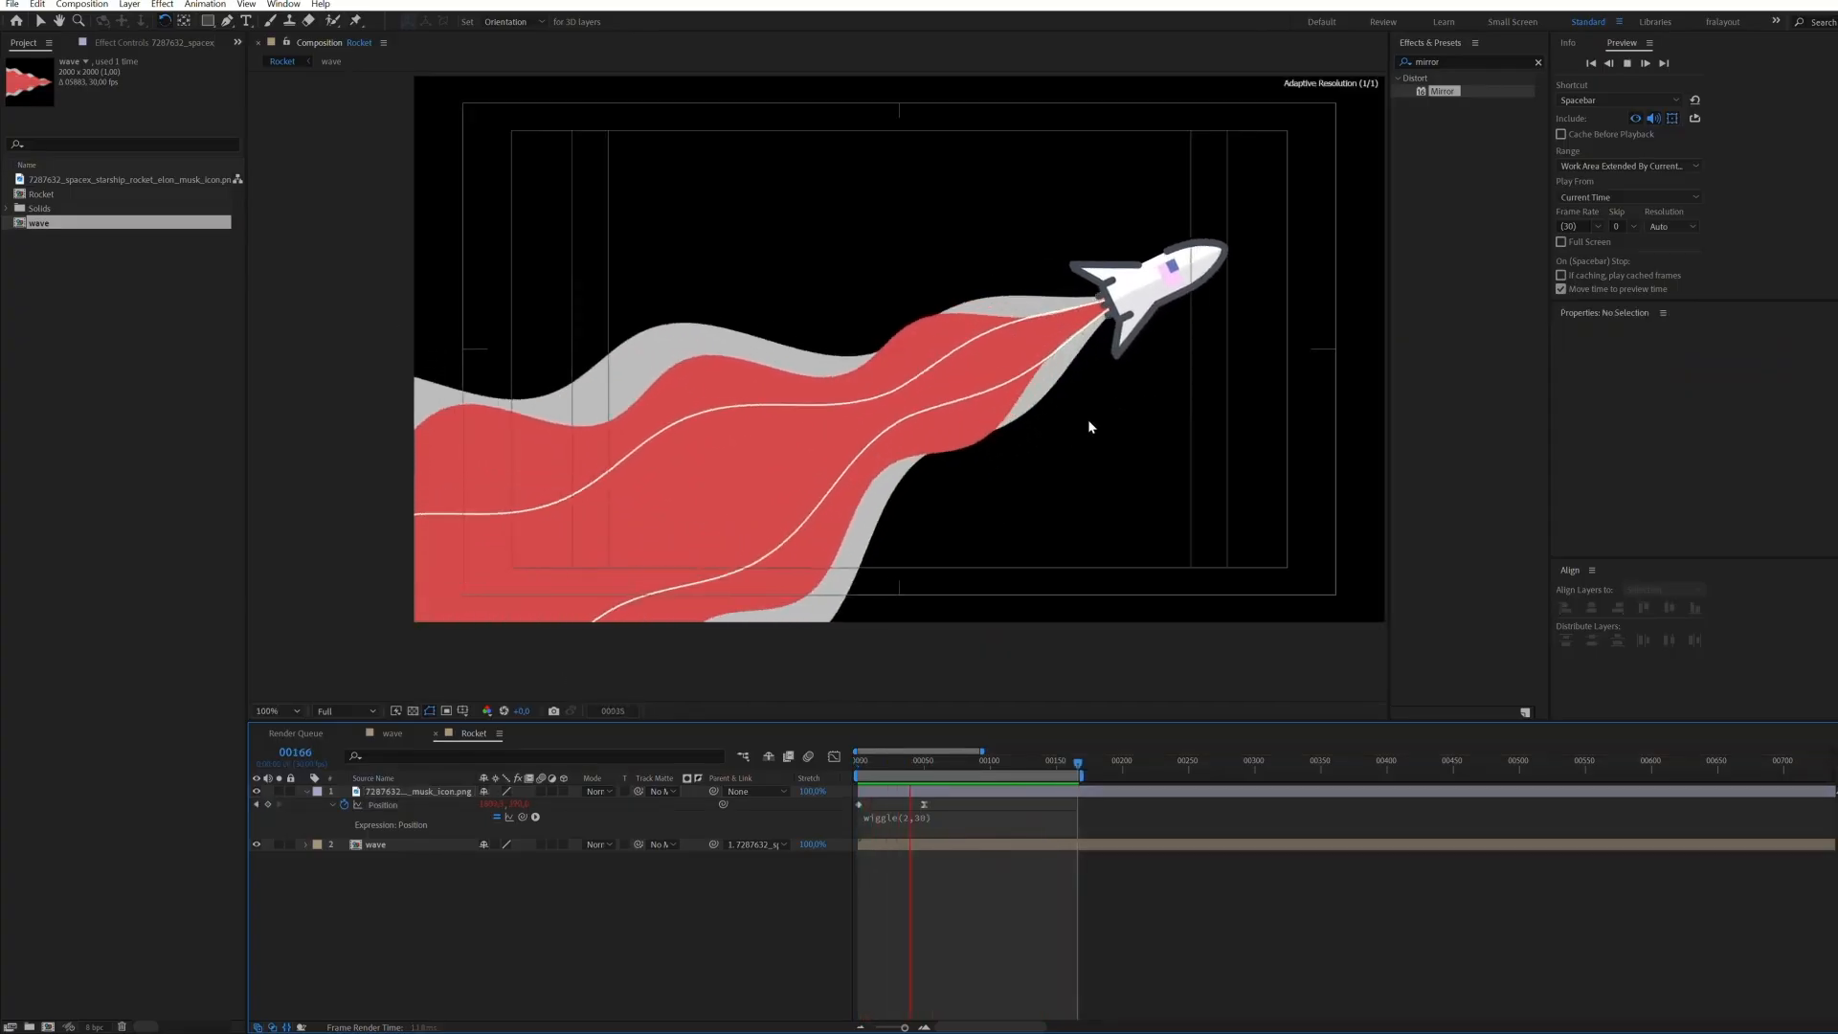
scroll(1031, 443, up, 1)
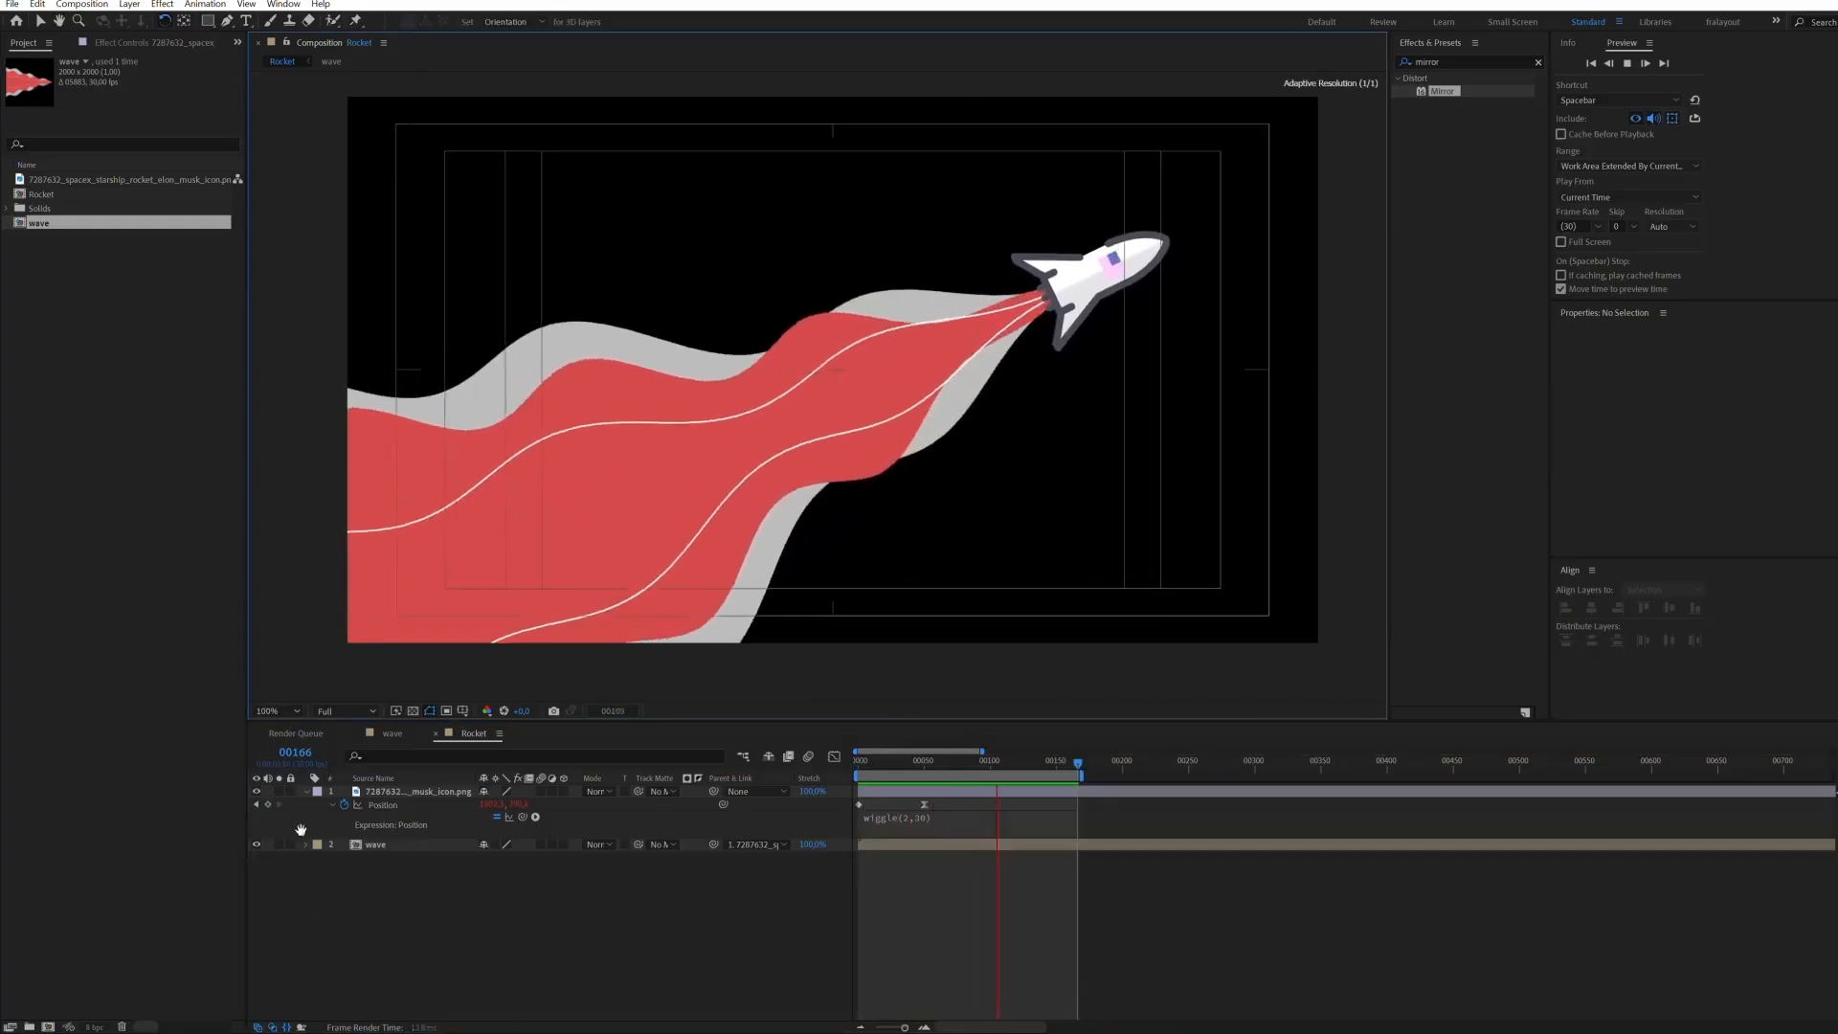
click(307, 790)
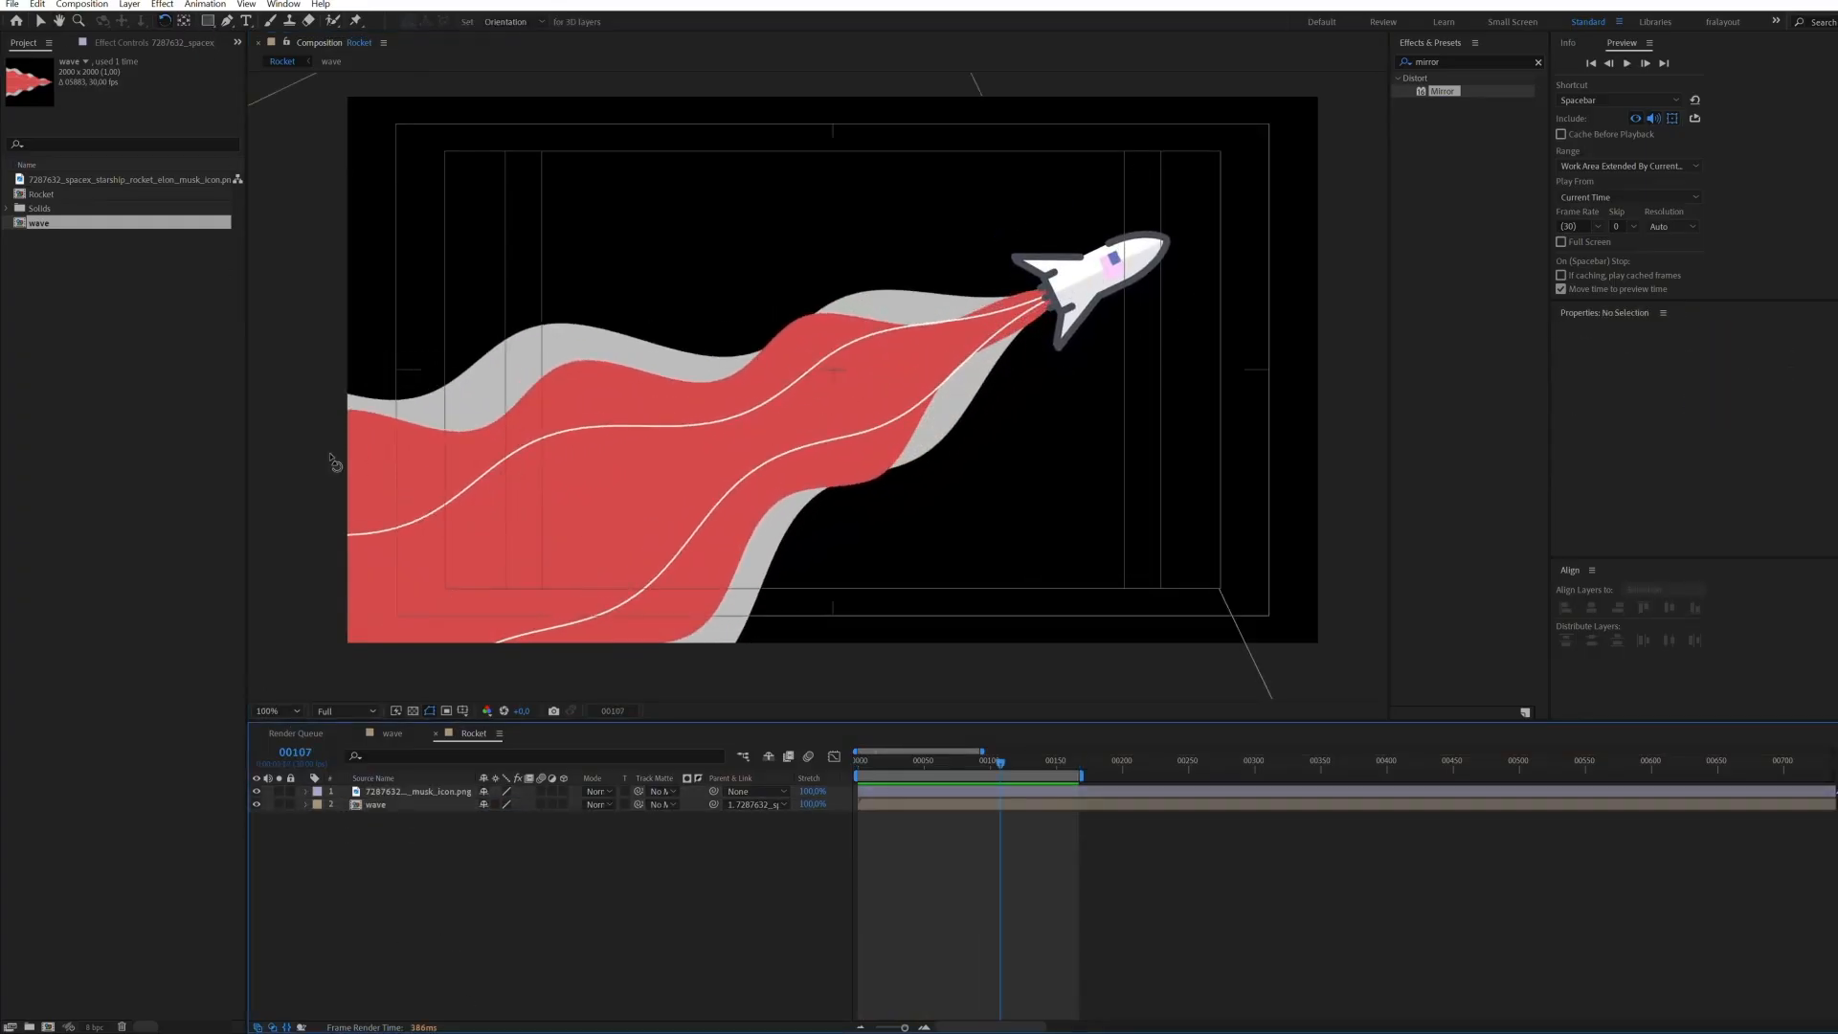
Set the Rectangle tool's fill to a linear gradient from blue #1A4C86 to teal
right_click(424, 864)
click(221, 12)
click(226, 21)
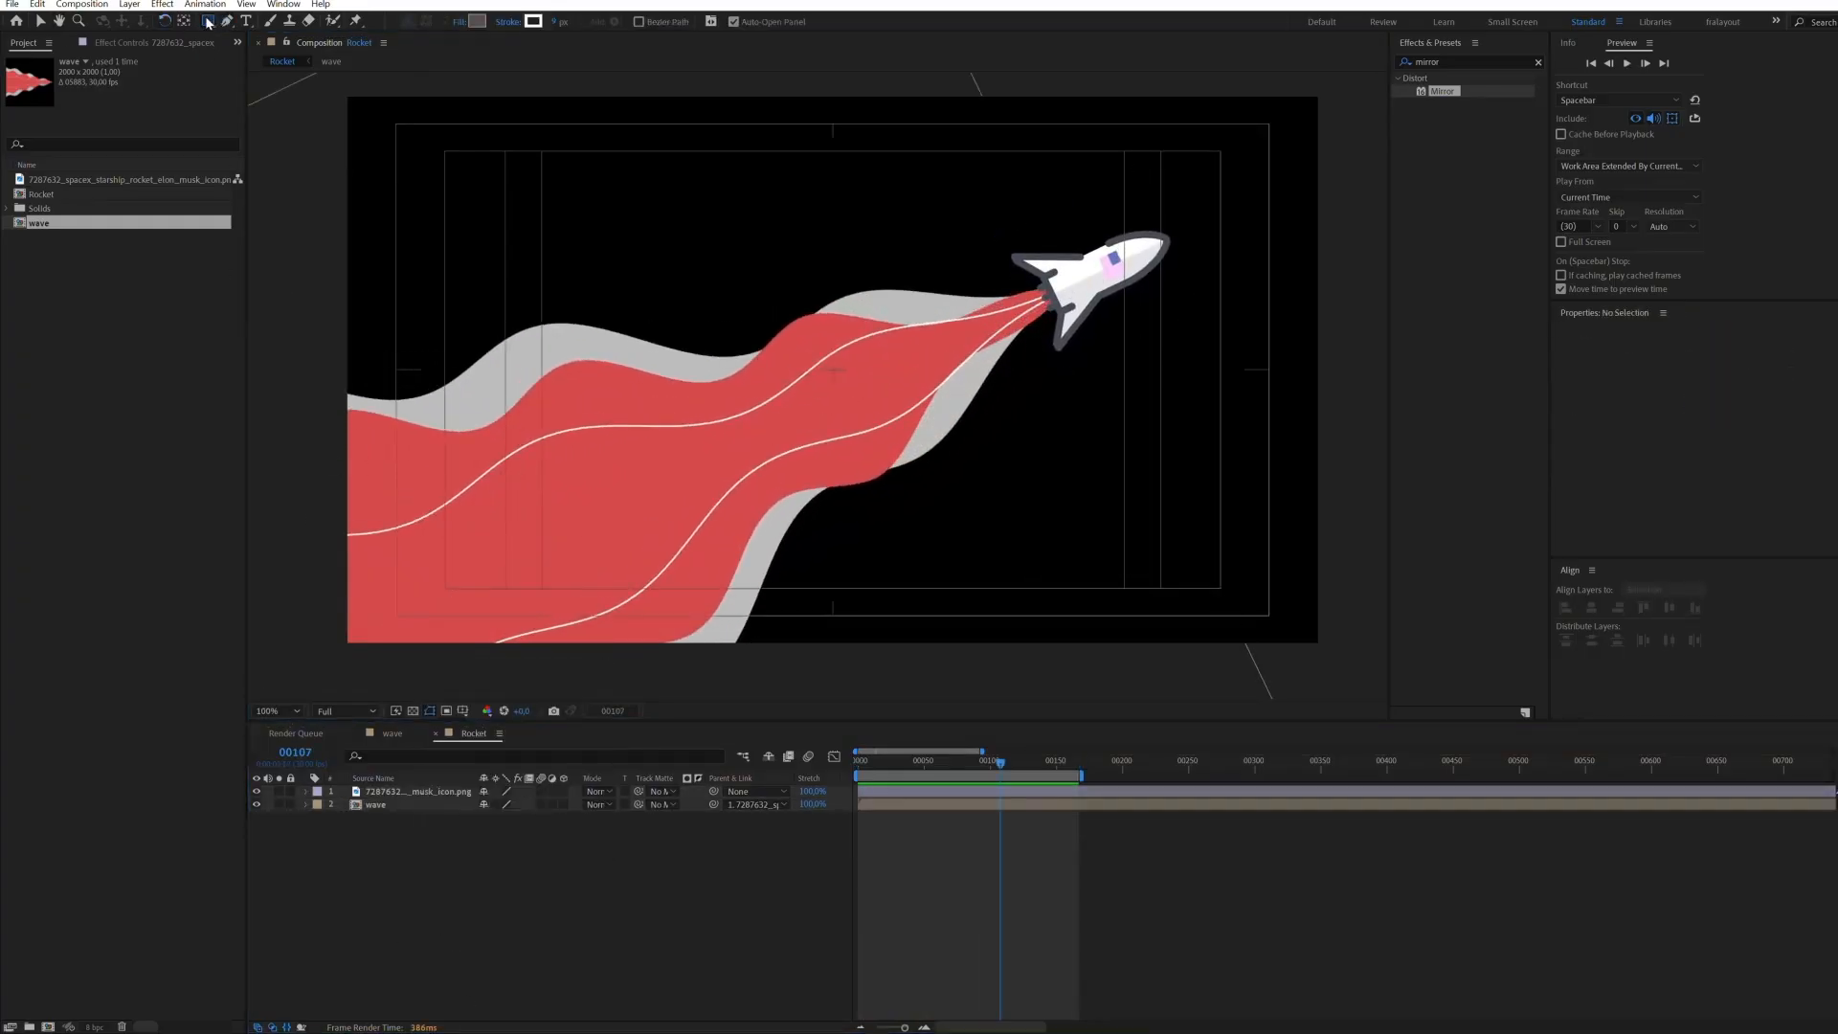
click(475, 21)
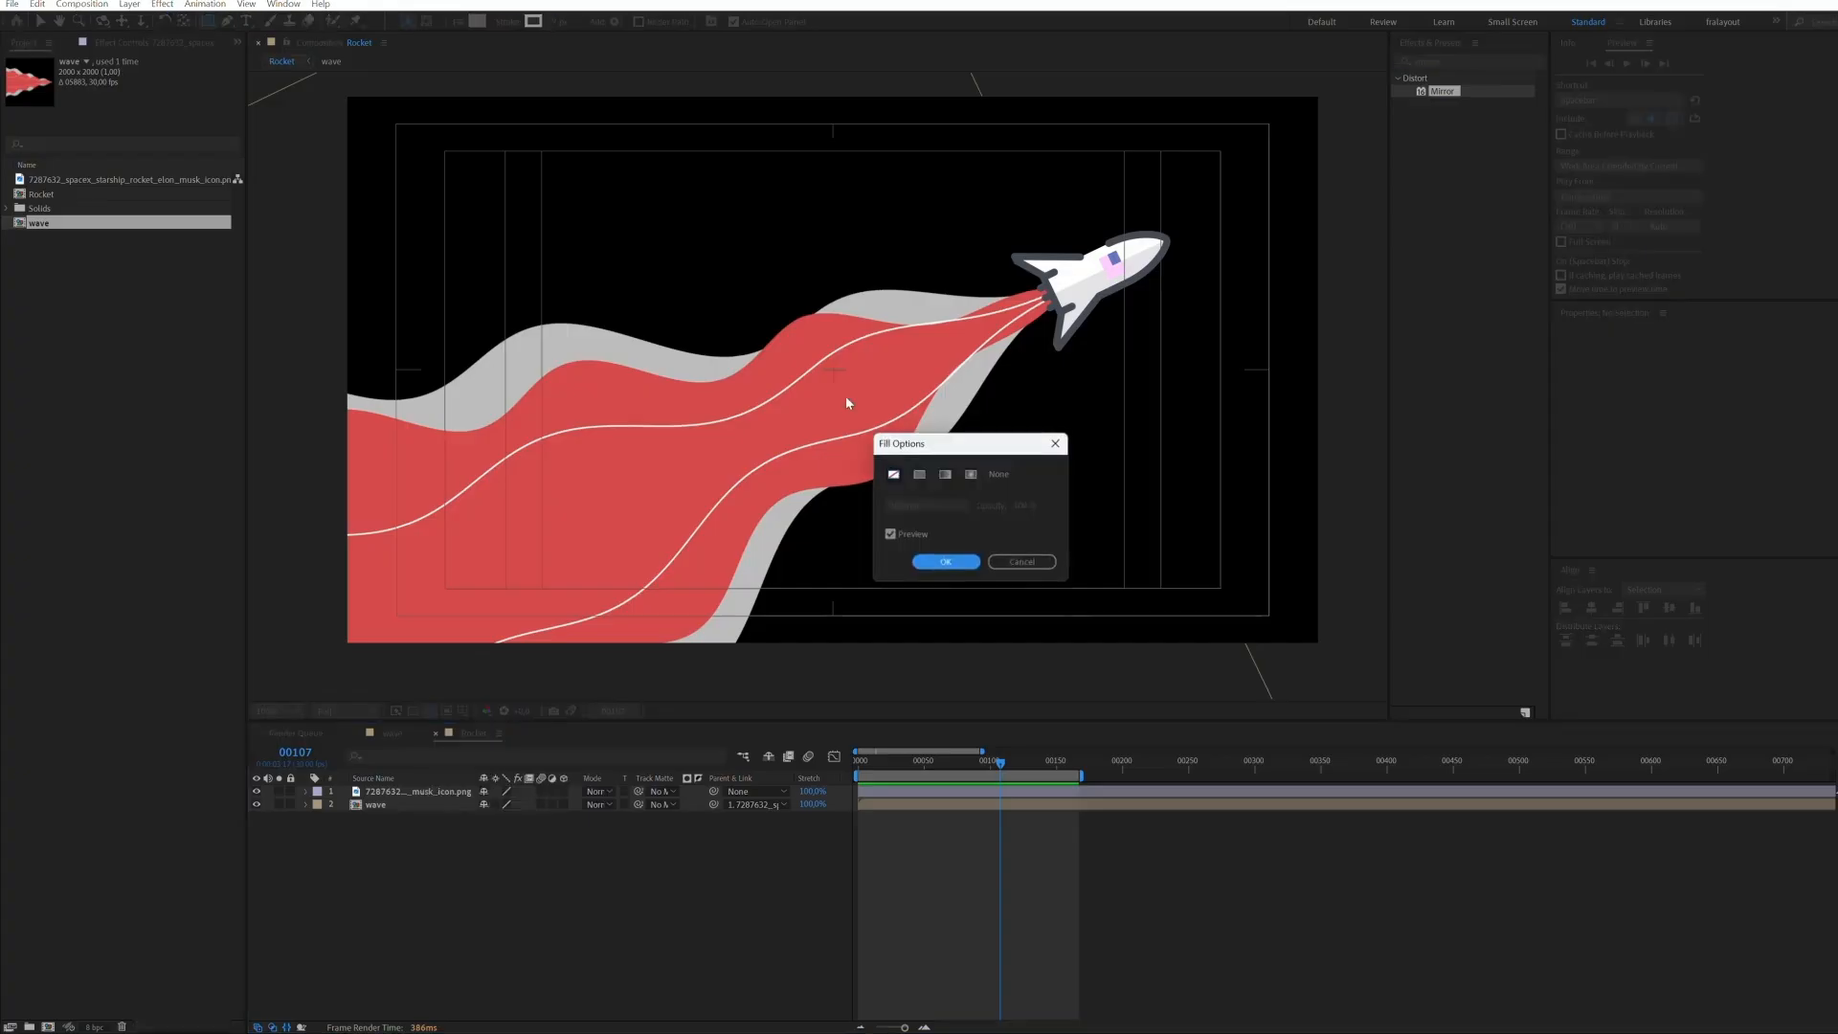
click(946, 475)
click(945, 561)
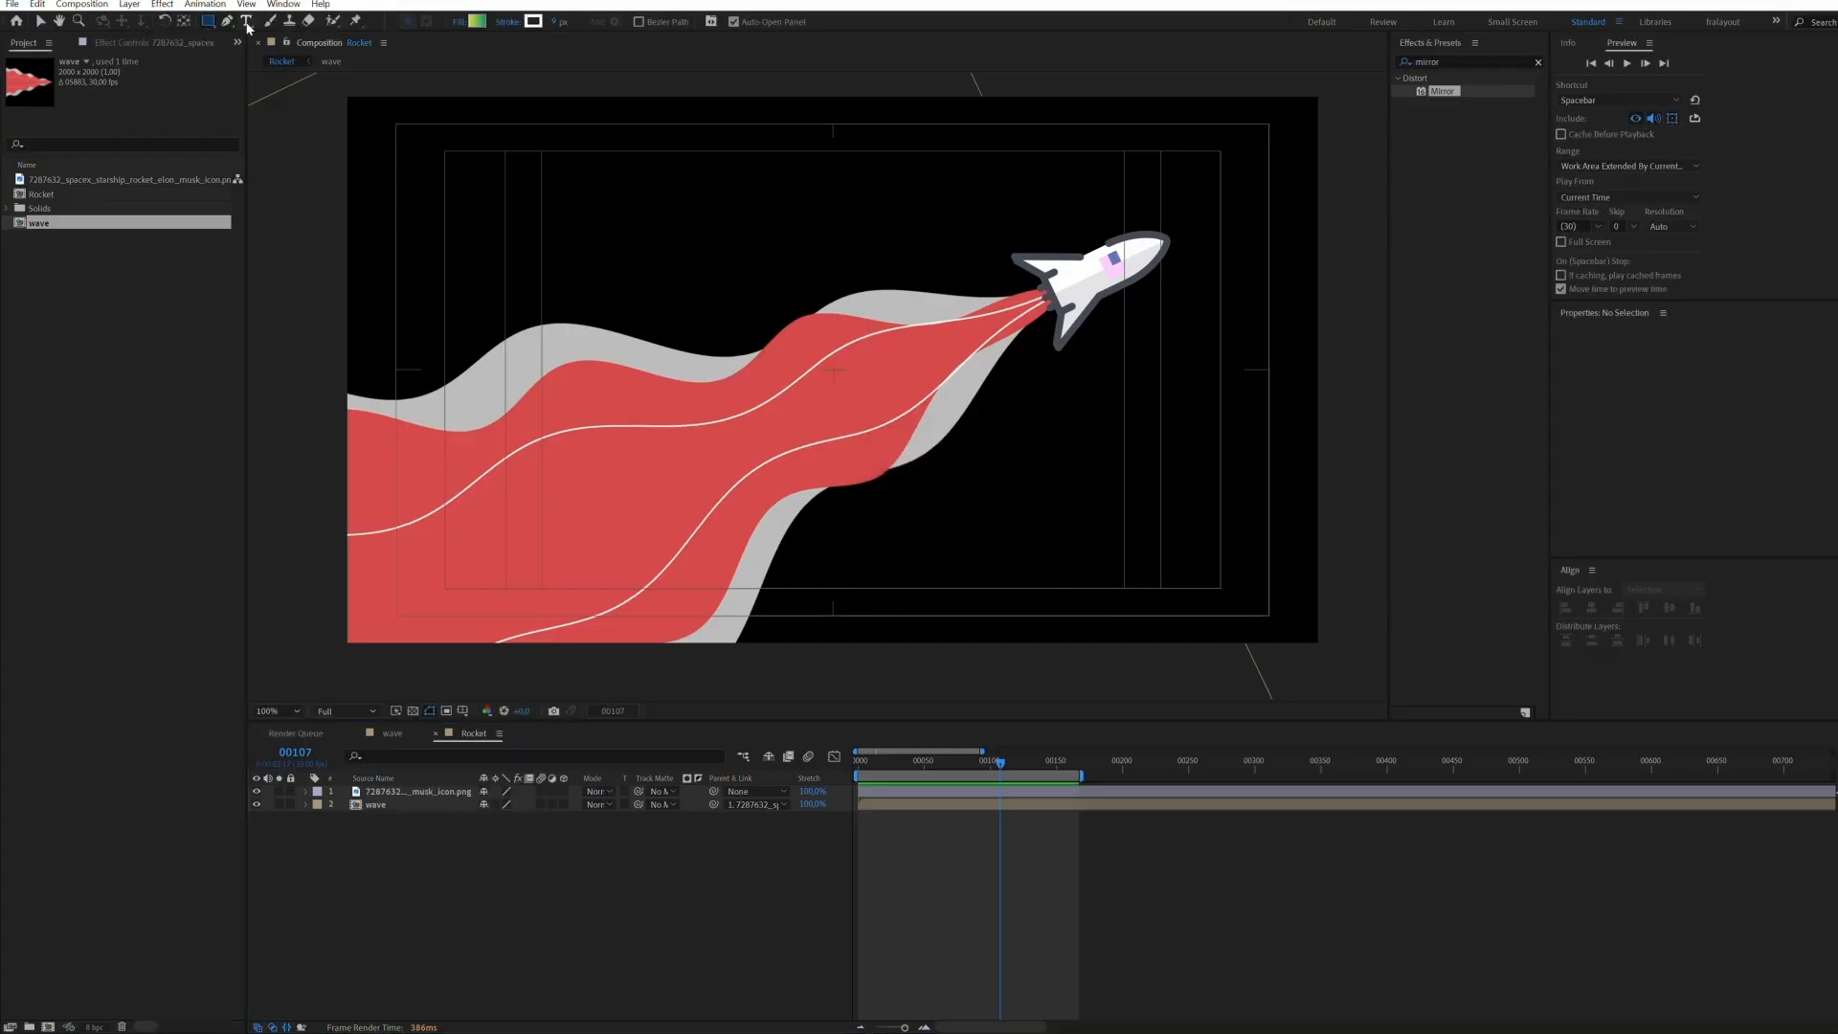
click(475, 22)
click(479, 579)
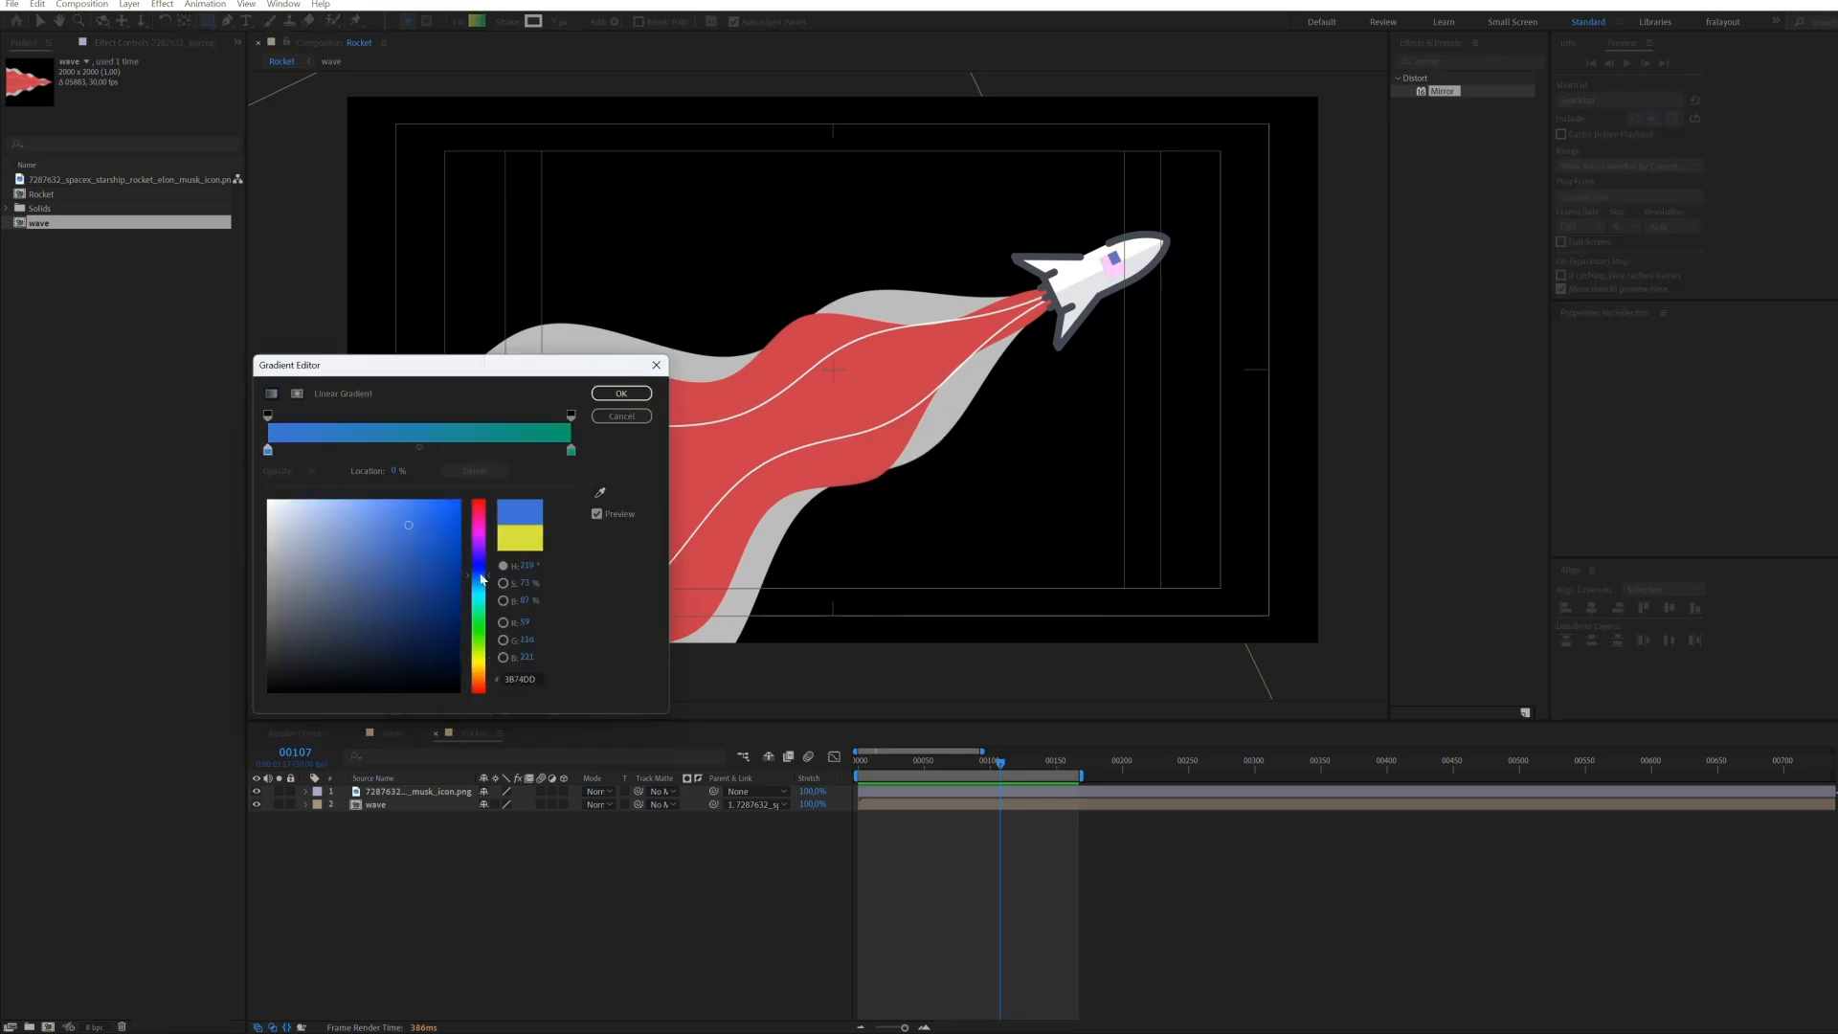
click(422, 591)
click(573, 450)
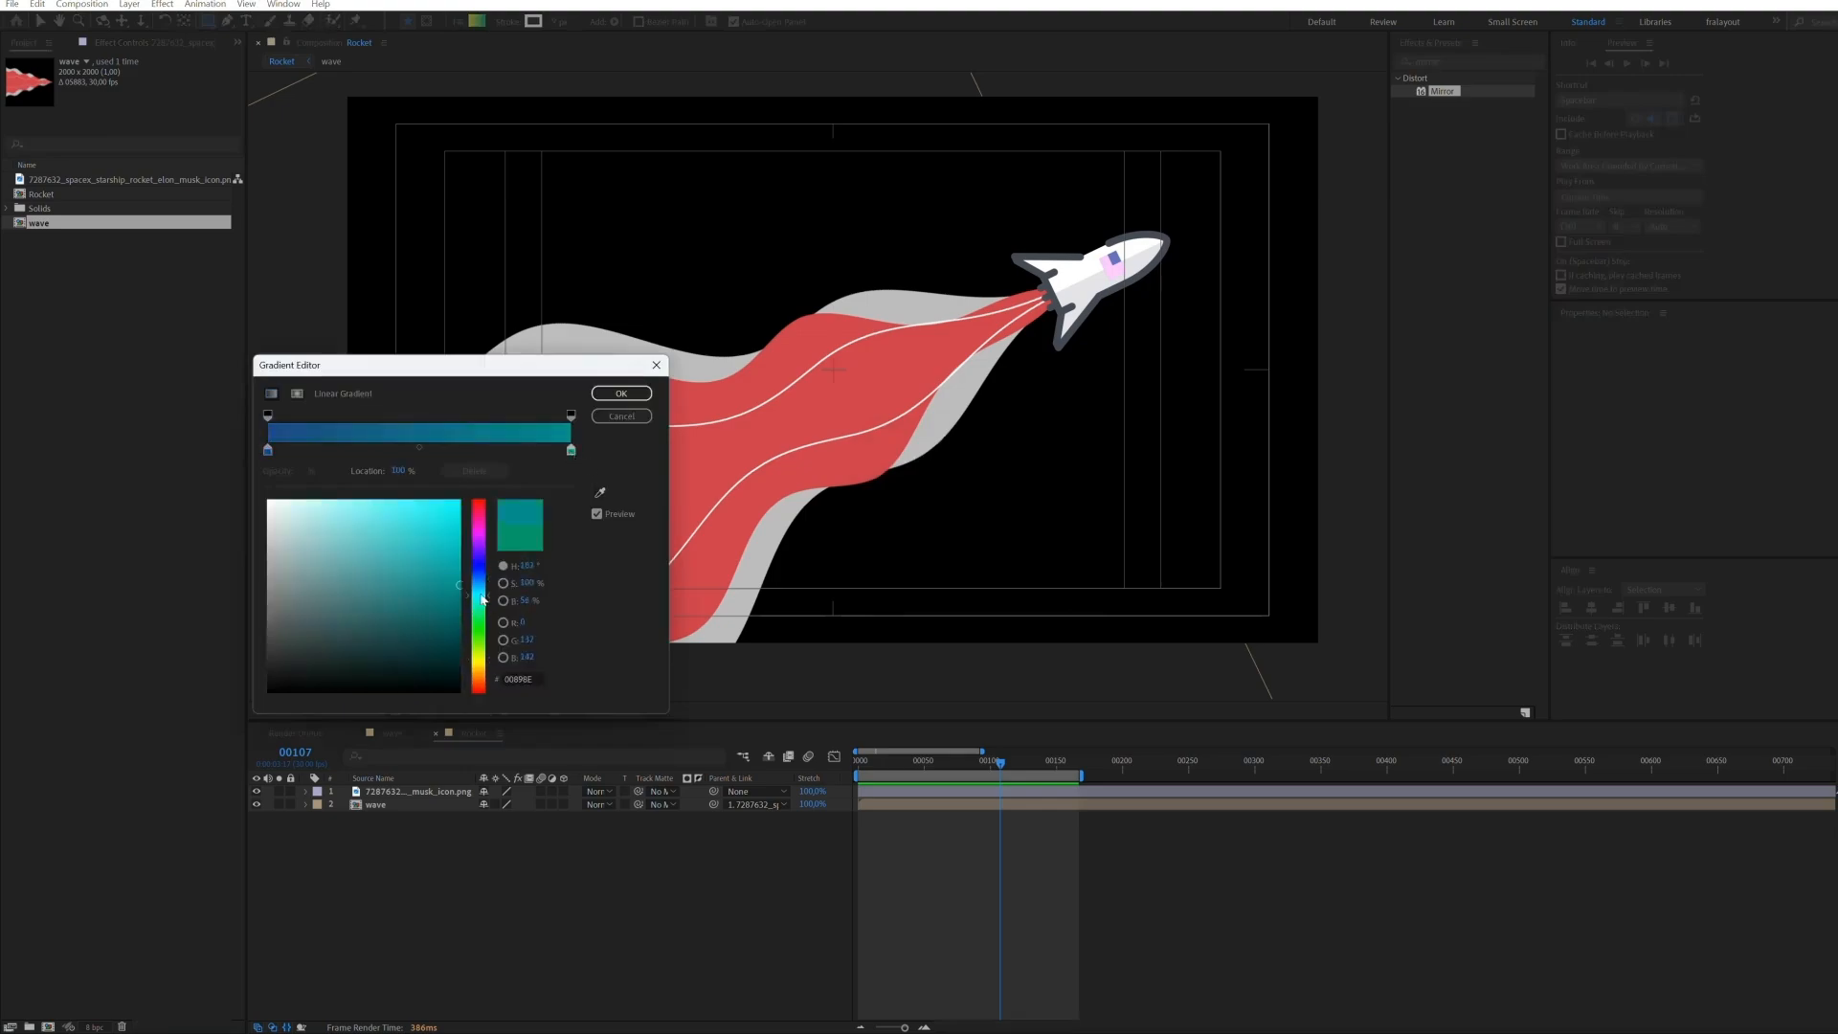
click(621, 394)
Draw a rectangle covering the whole composition frame and send its layer beneath the rocket and wave
drag(334, 87, 1344, 659)
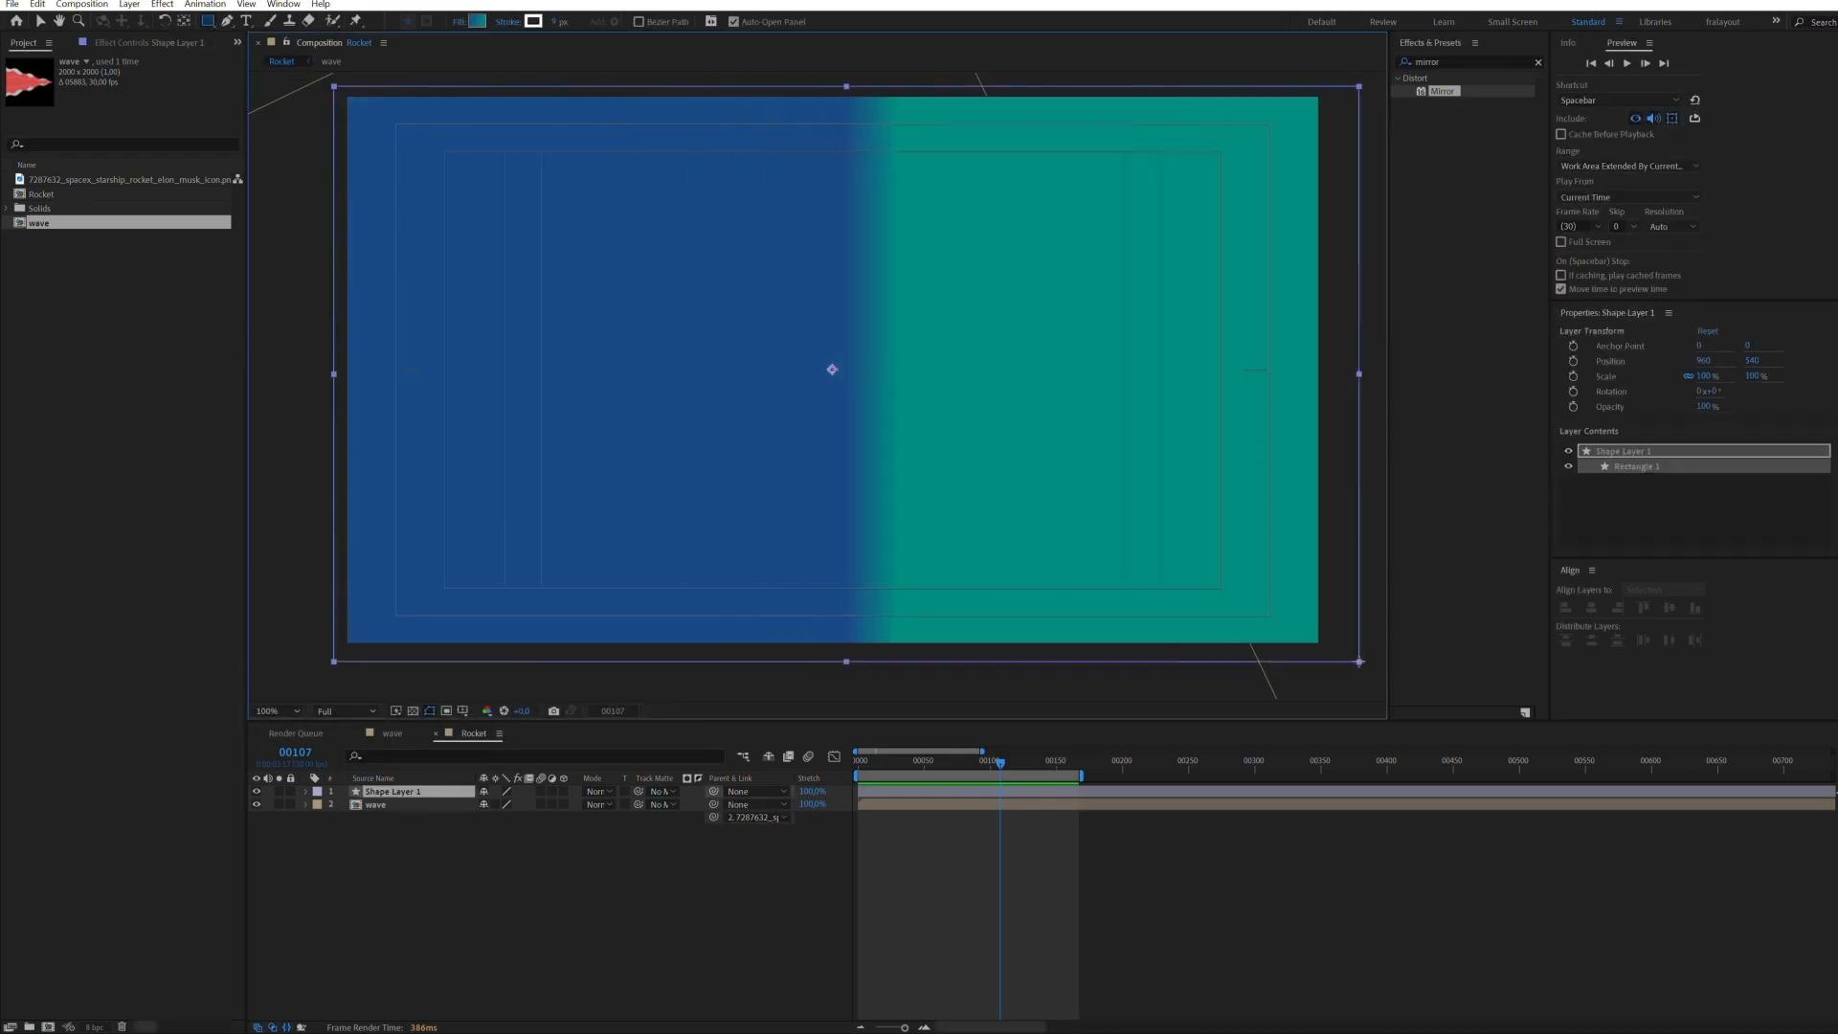
key(ctrl+shift+bracketleft)
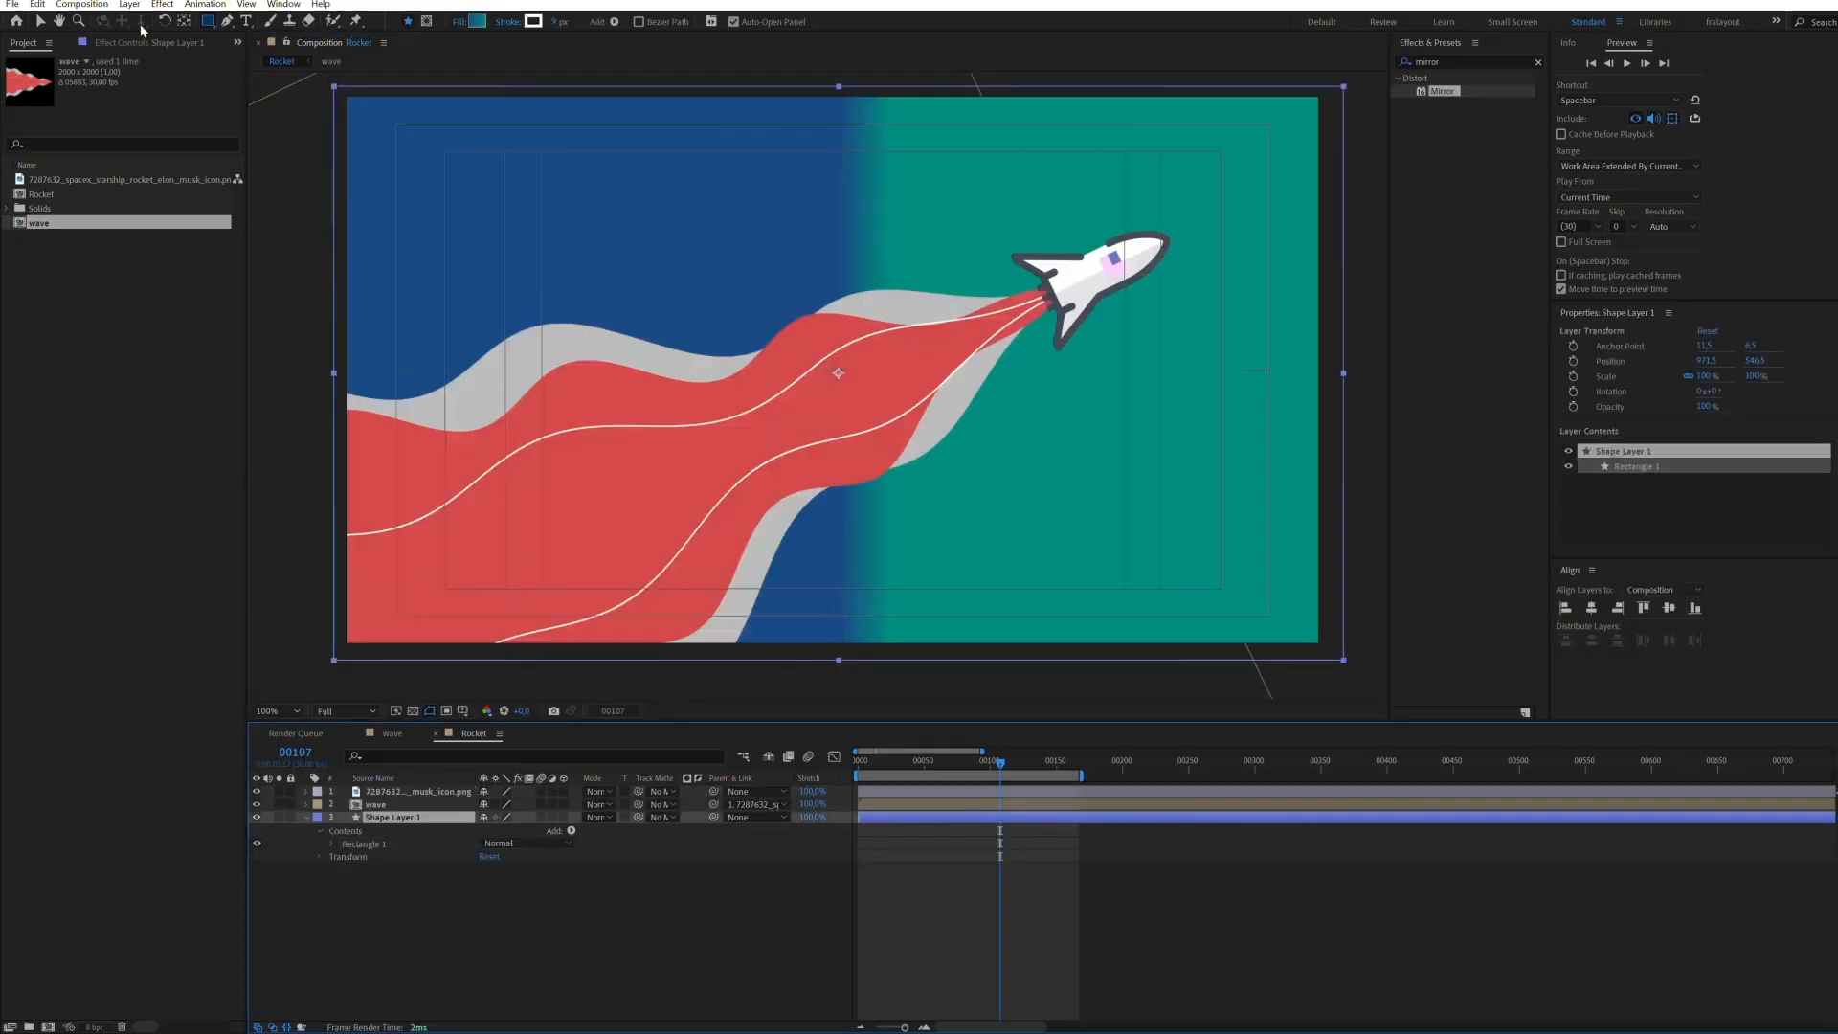
click(40, 21)
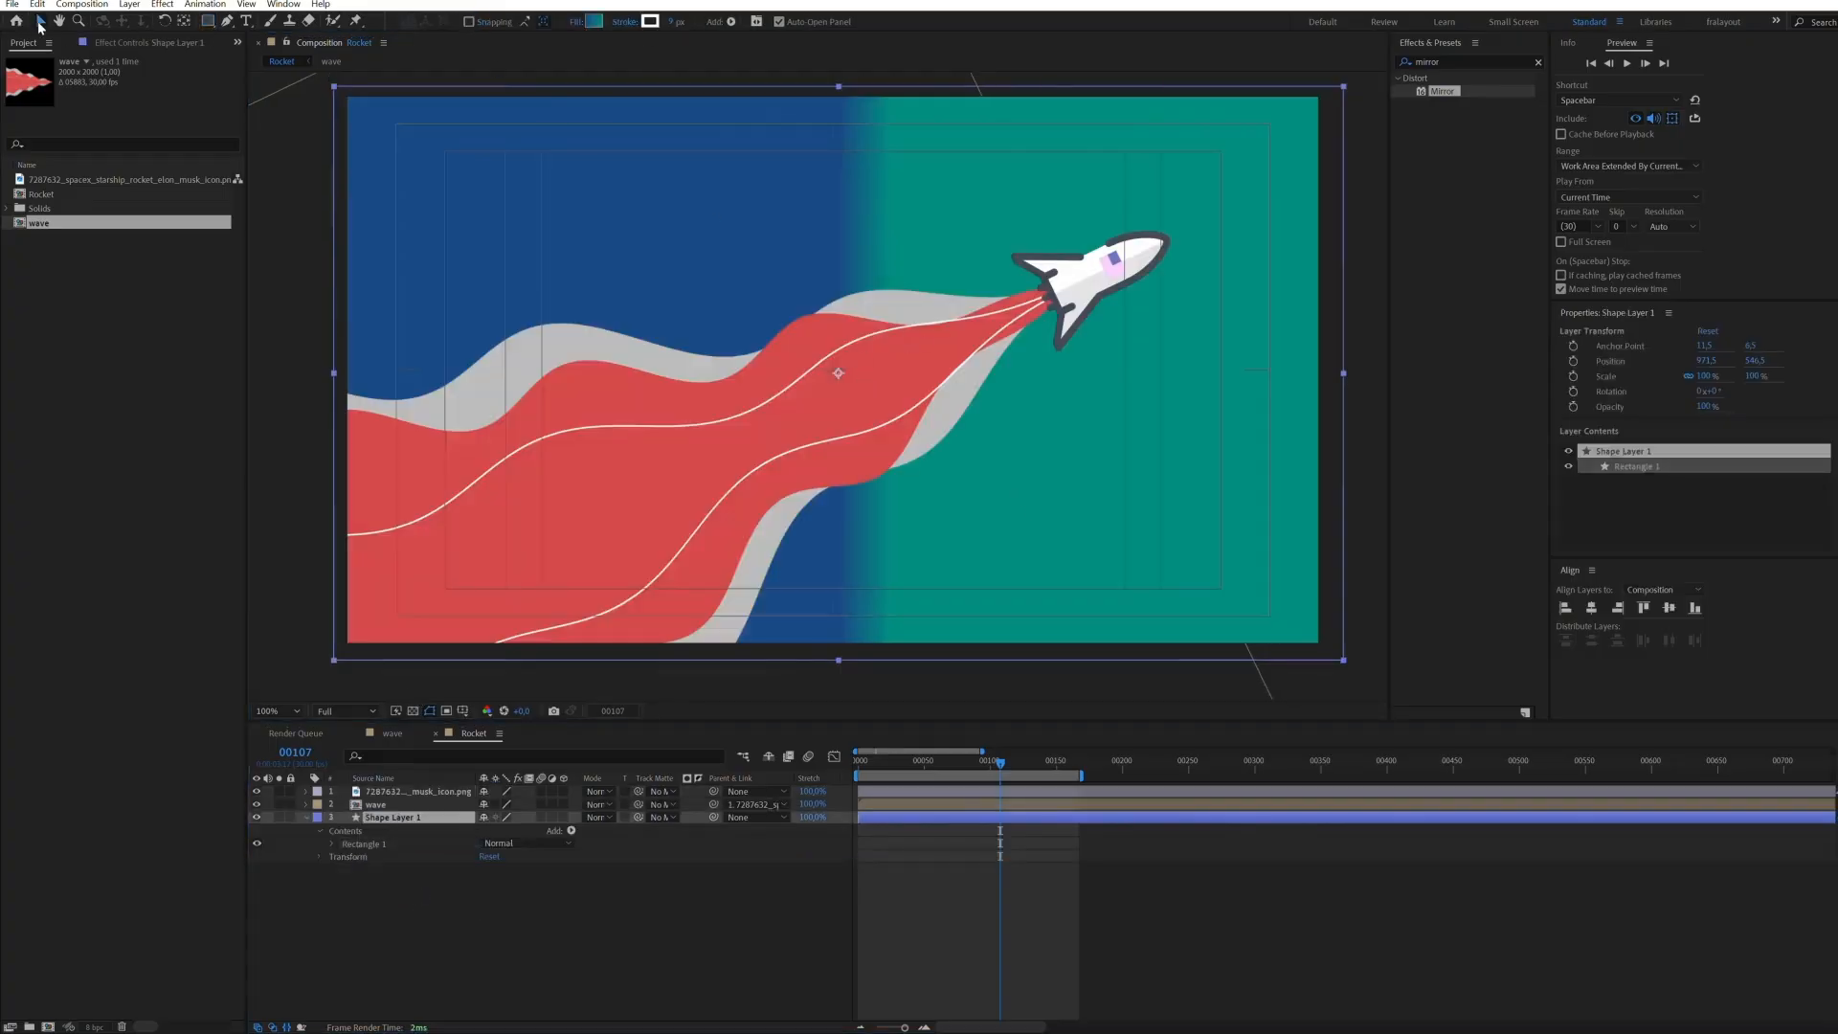
Darken the background gradient's blue stop to navy and stretch the gradient diagonally, with navy at the upper right and teal at the lower left
click(595, 22)
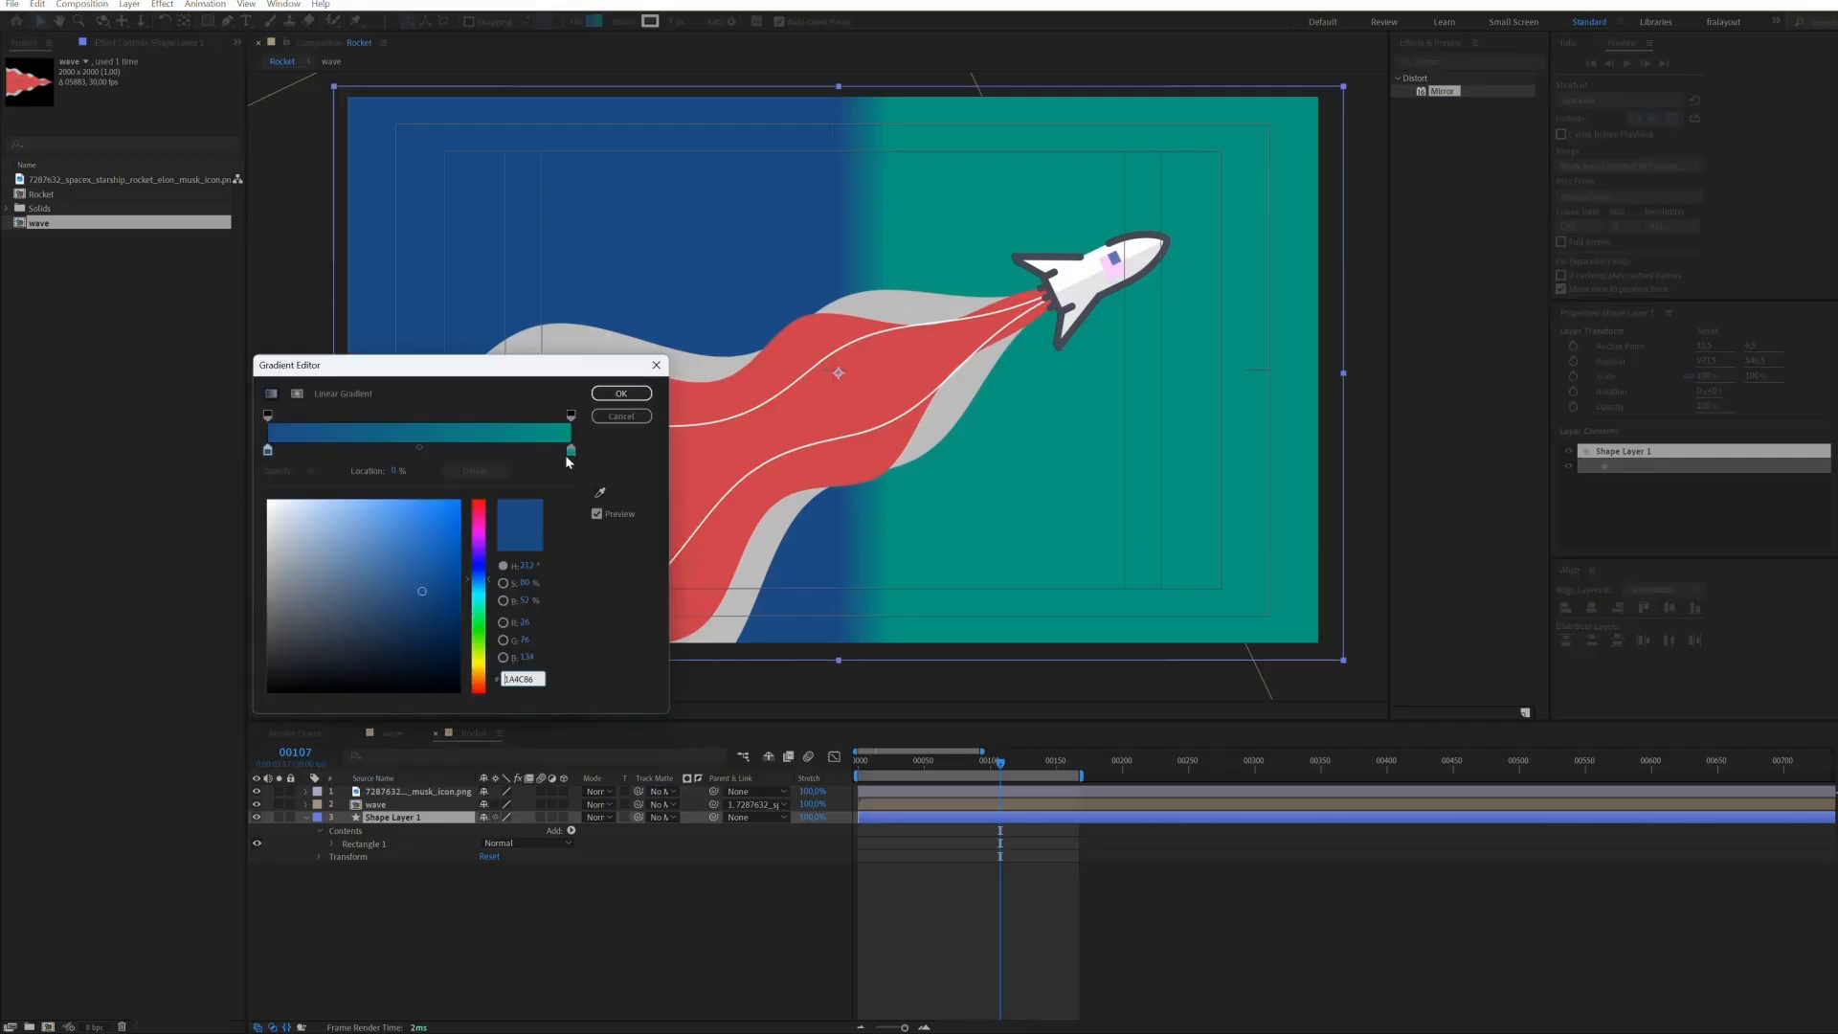
drag(438, 632, 445, 639)
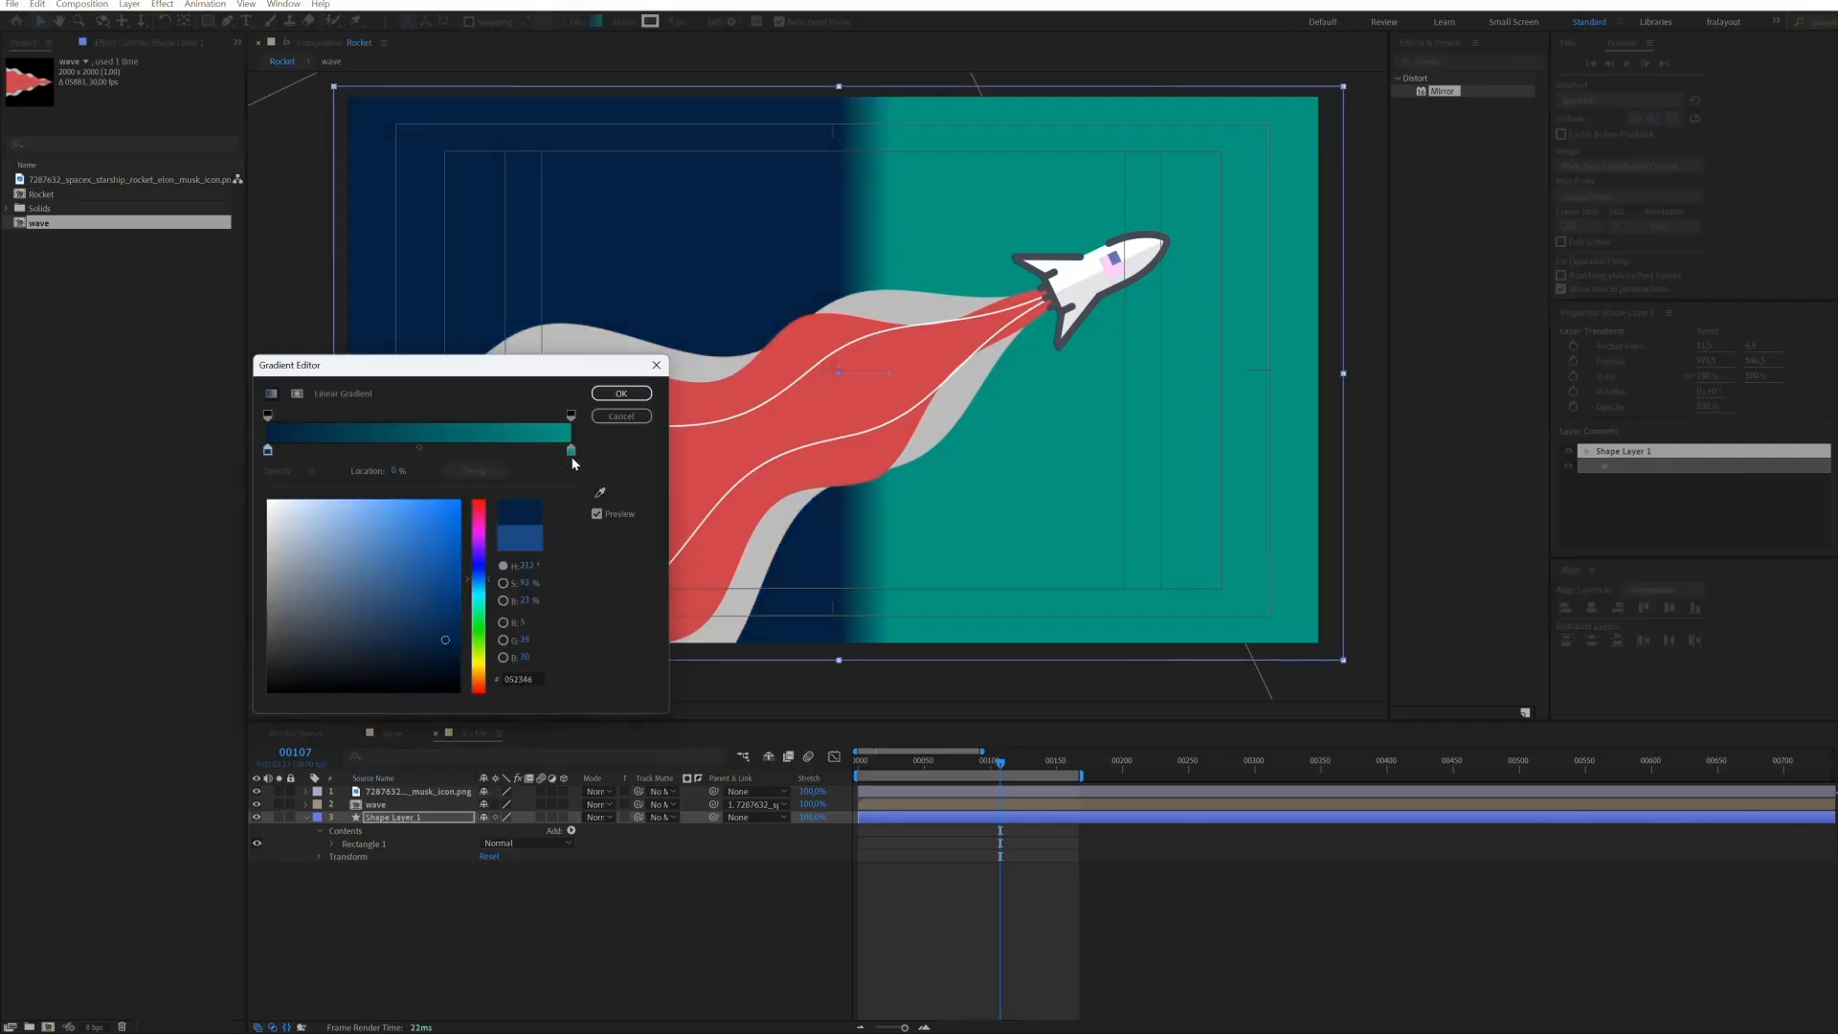
click(621, 392)
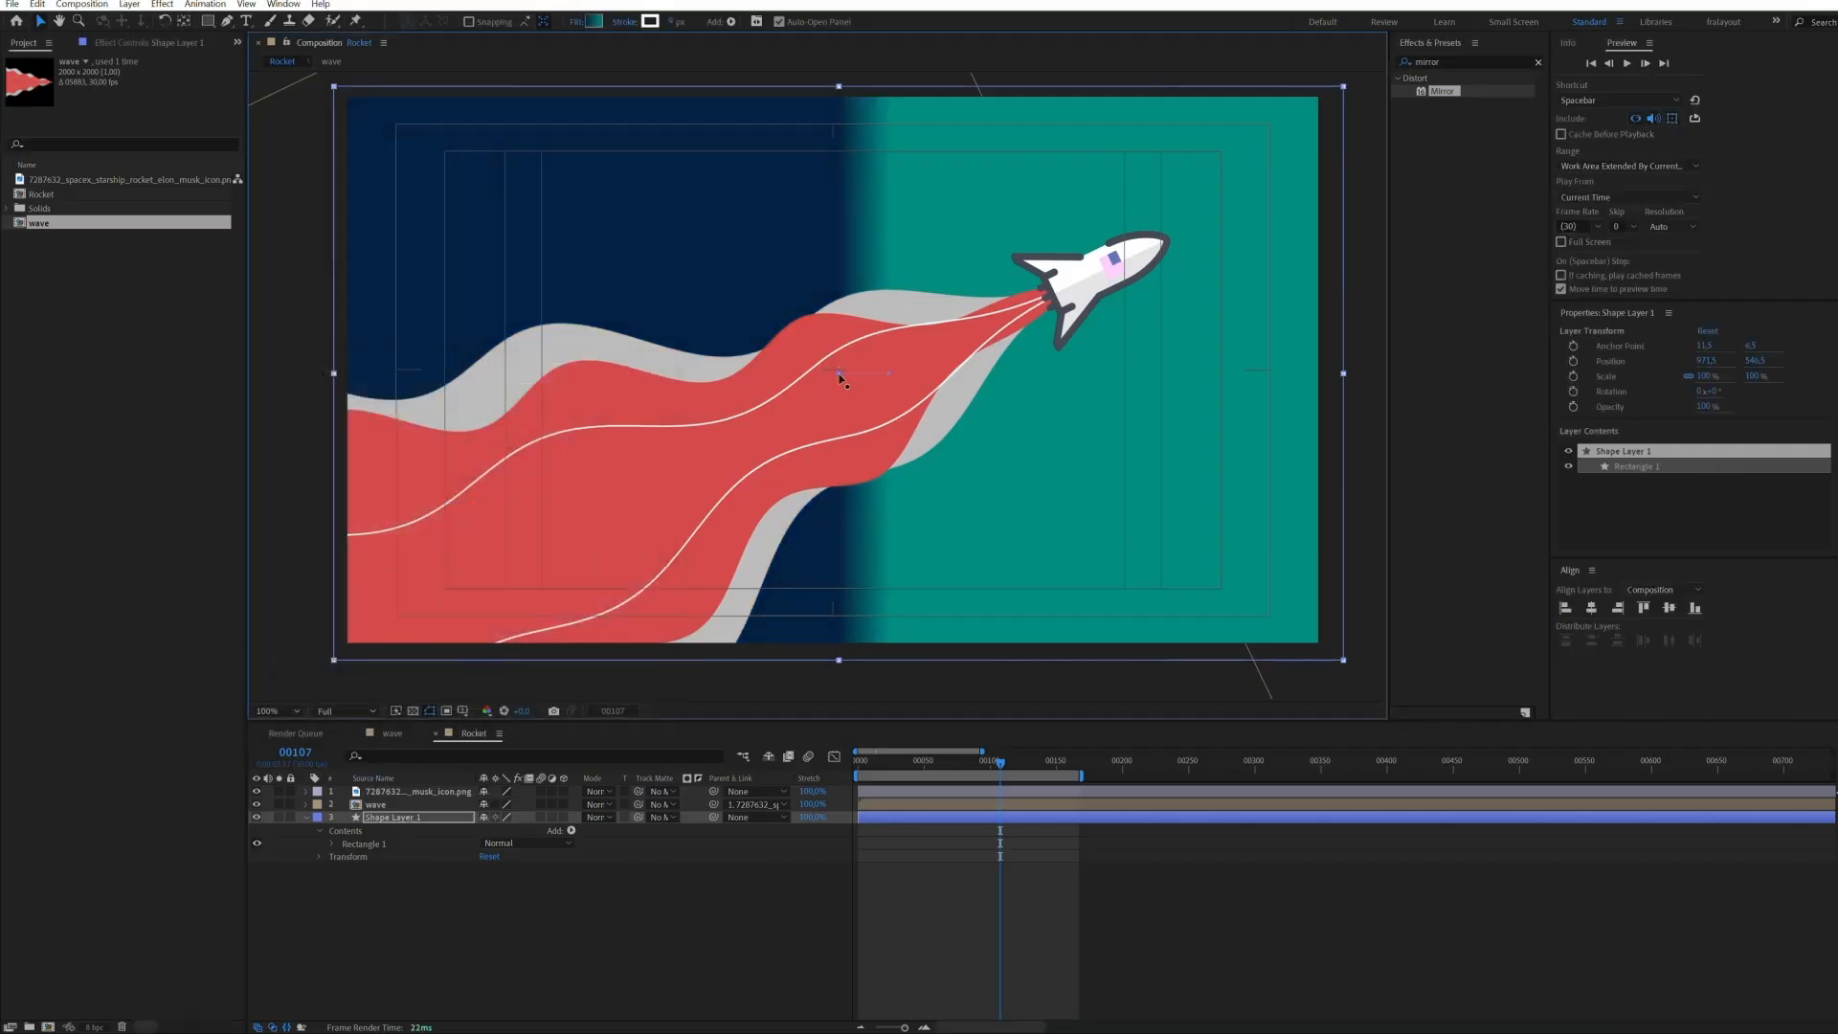
drag(890, 375, 1291, 134)
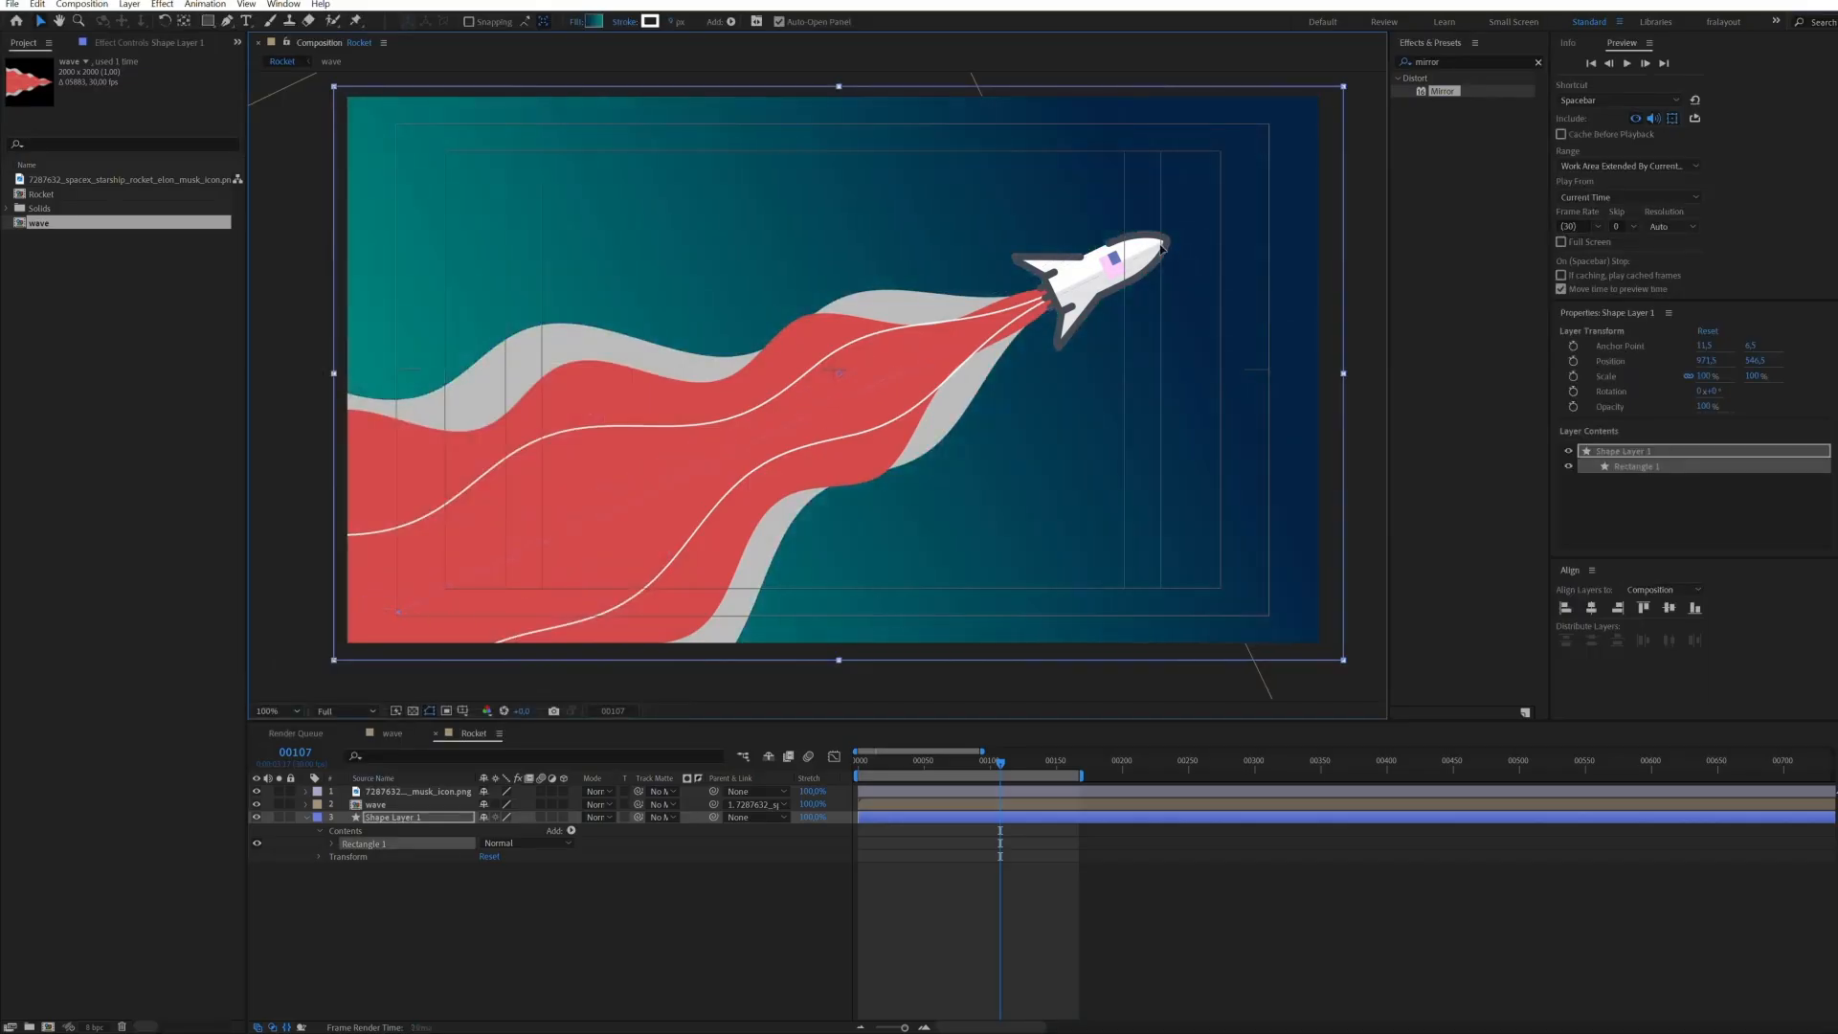
Fine-tune the background gradient's navy stop and darken its teal stop to a deep green-teal
scroll(794, 417, down, 2)
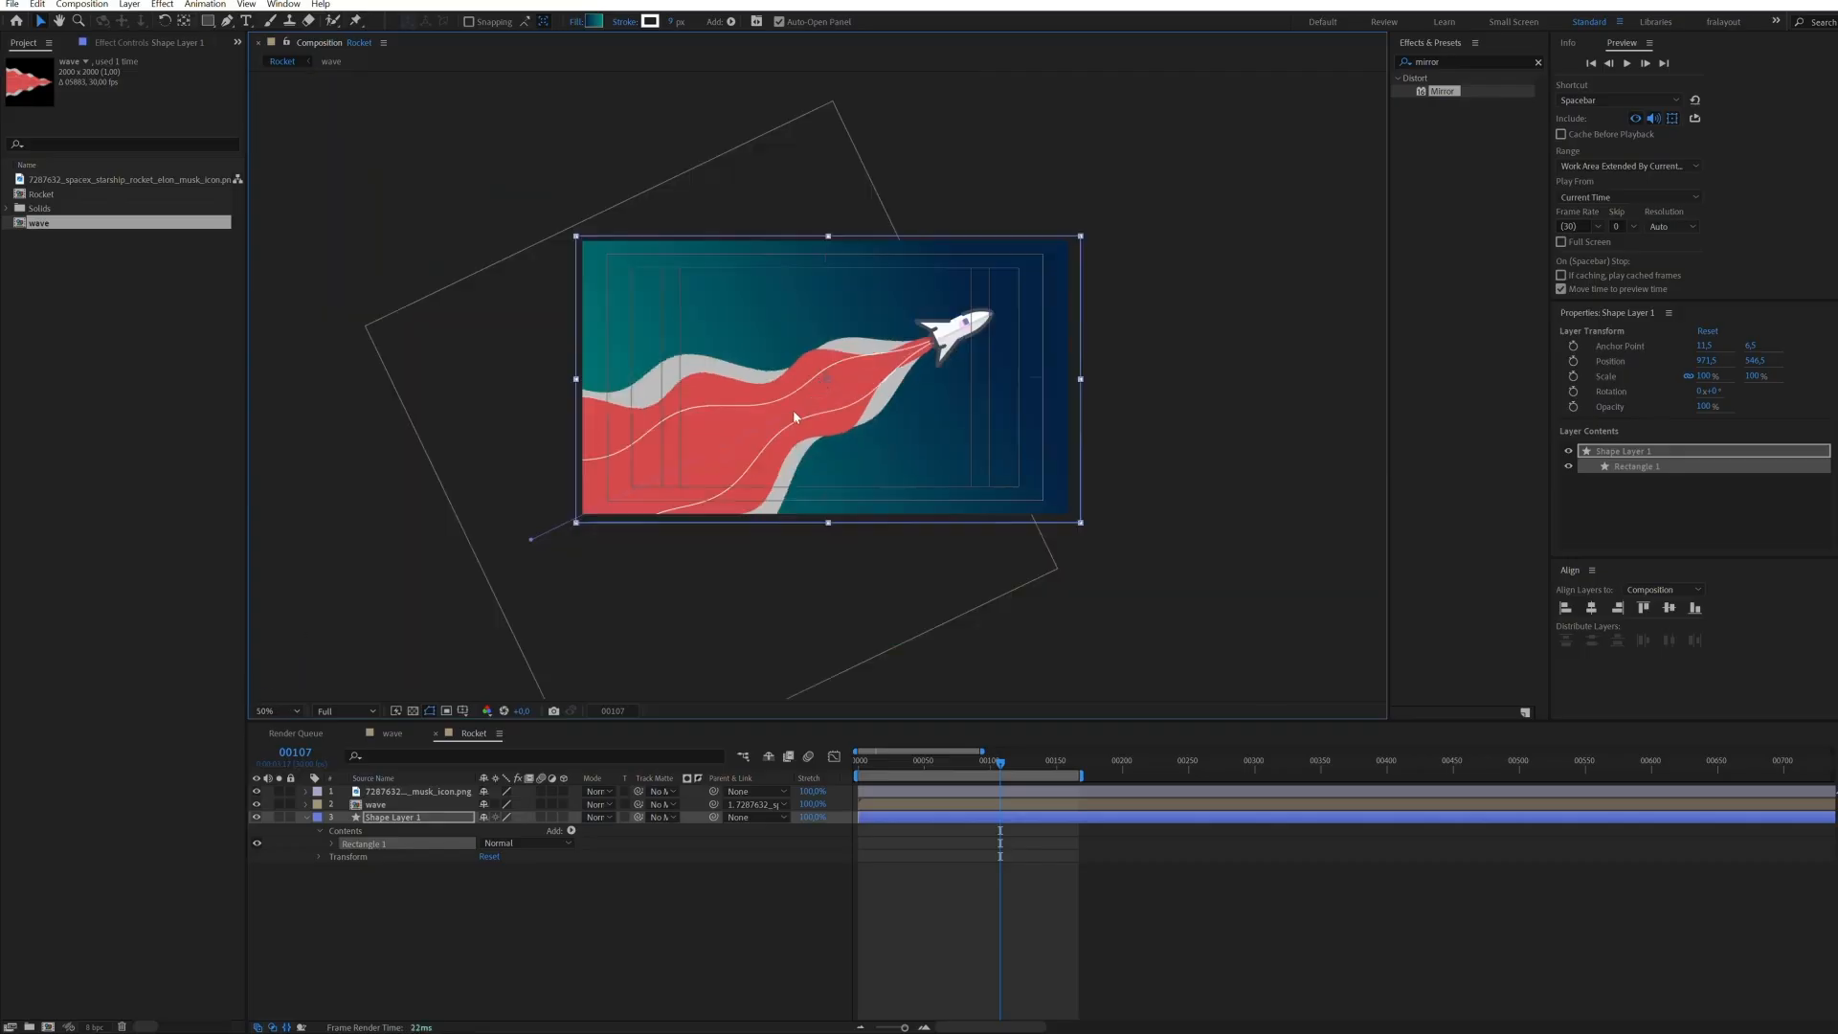
click(594, 20)
drag(440, 646, 425, 637)
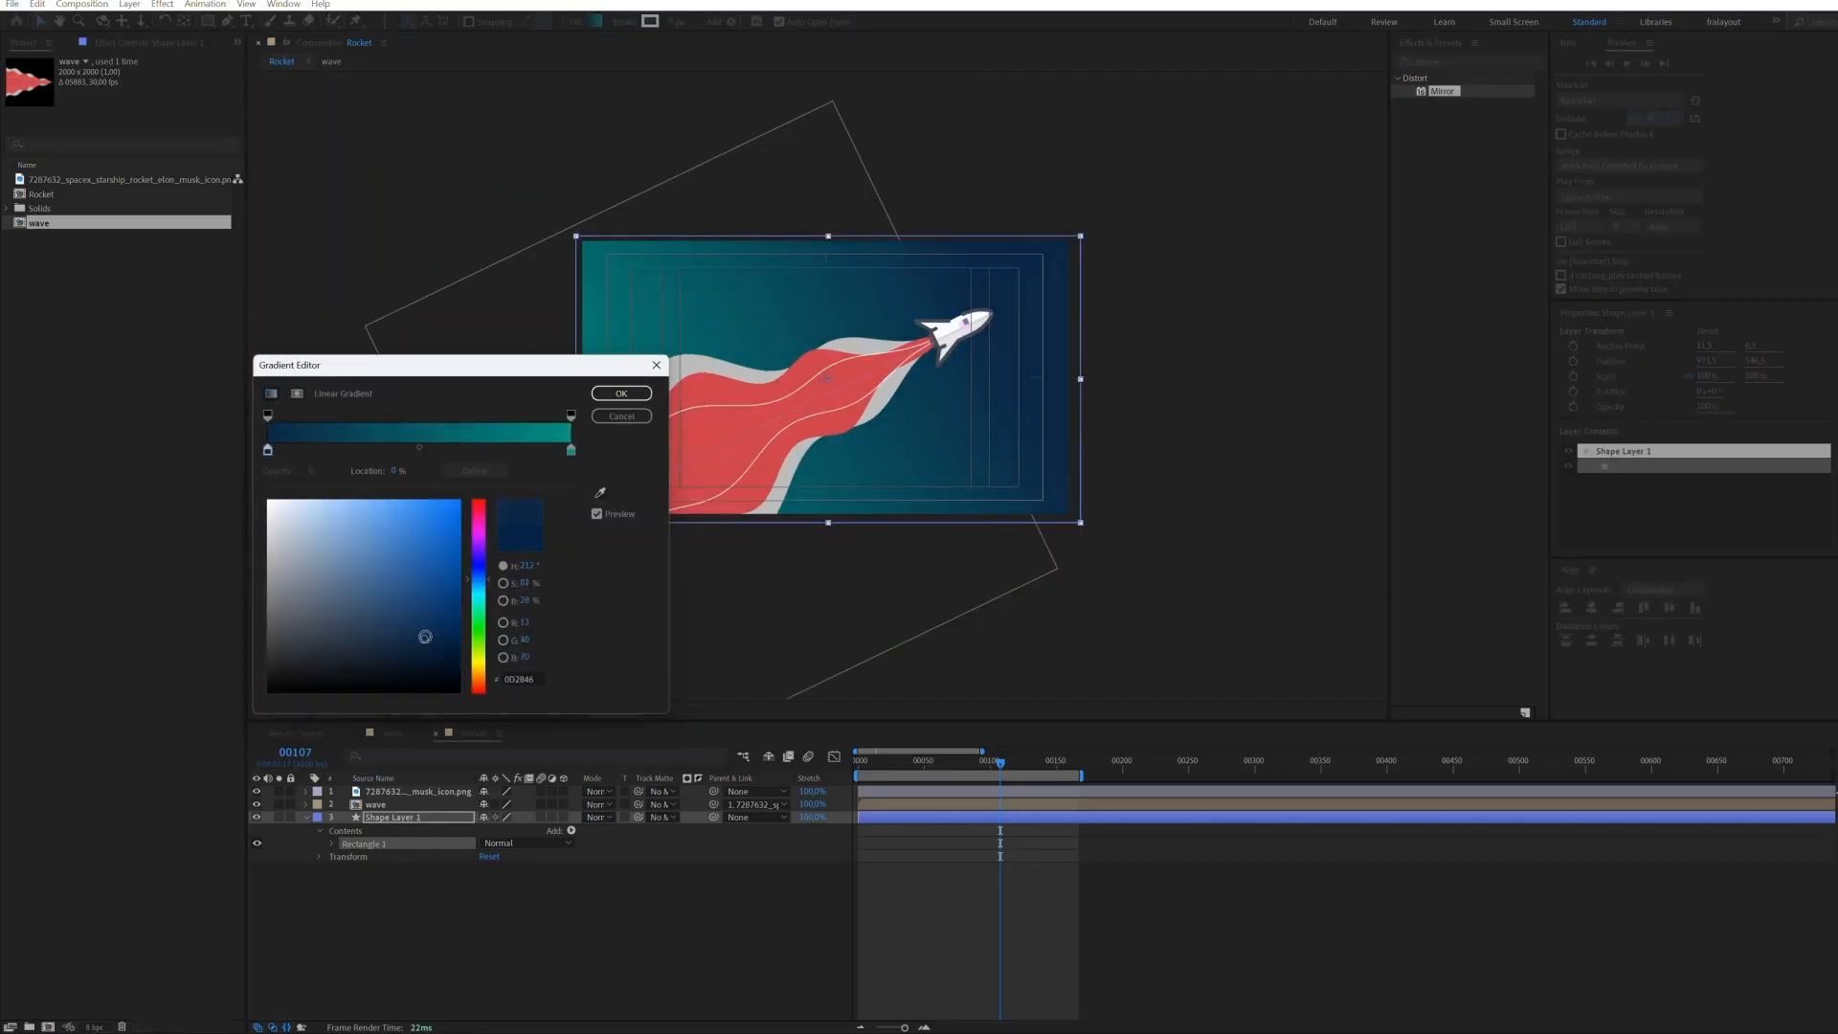
click(570, 449)
click(432, 651)
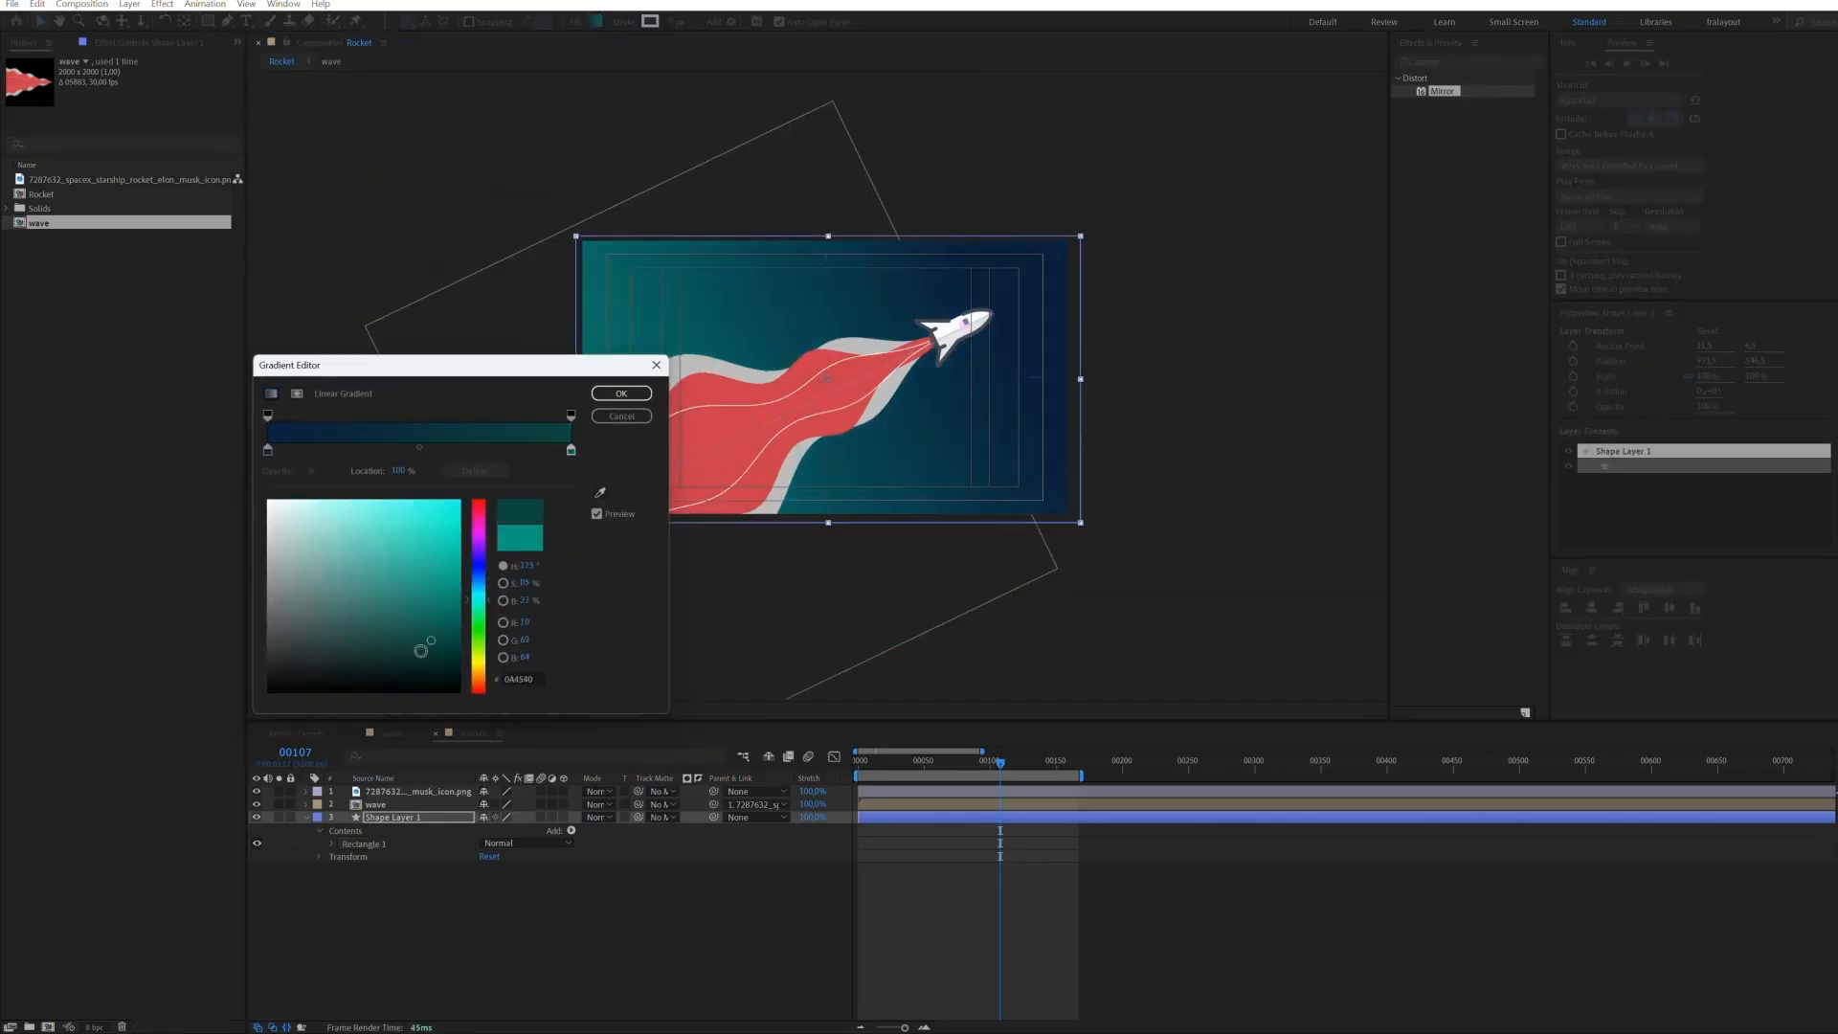
click(621, 394)
Preview the rocket animation over the gradient background
scroll(1014, 421, up, 1)
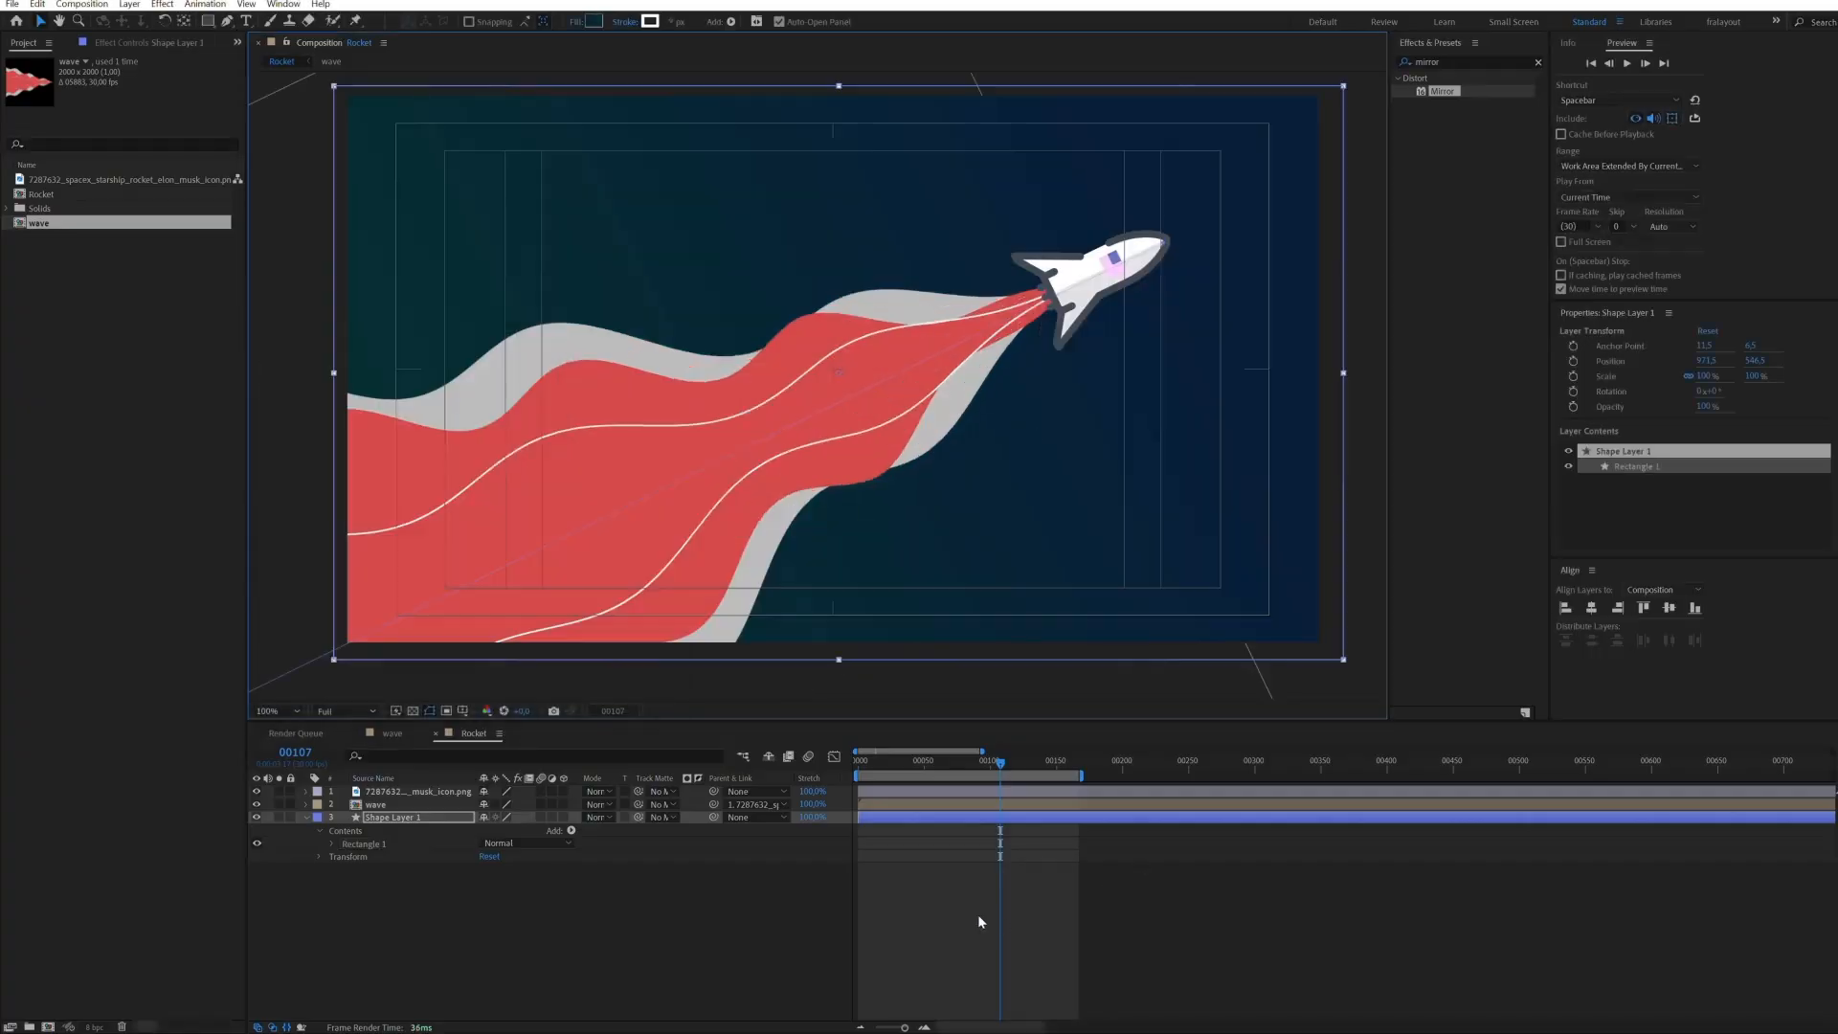
click(982, 923)
key(space)
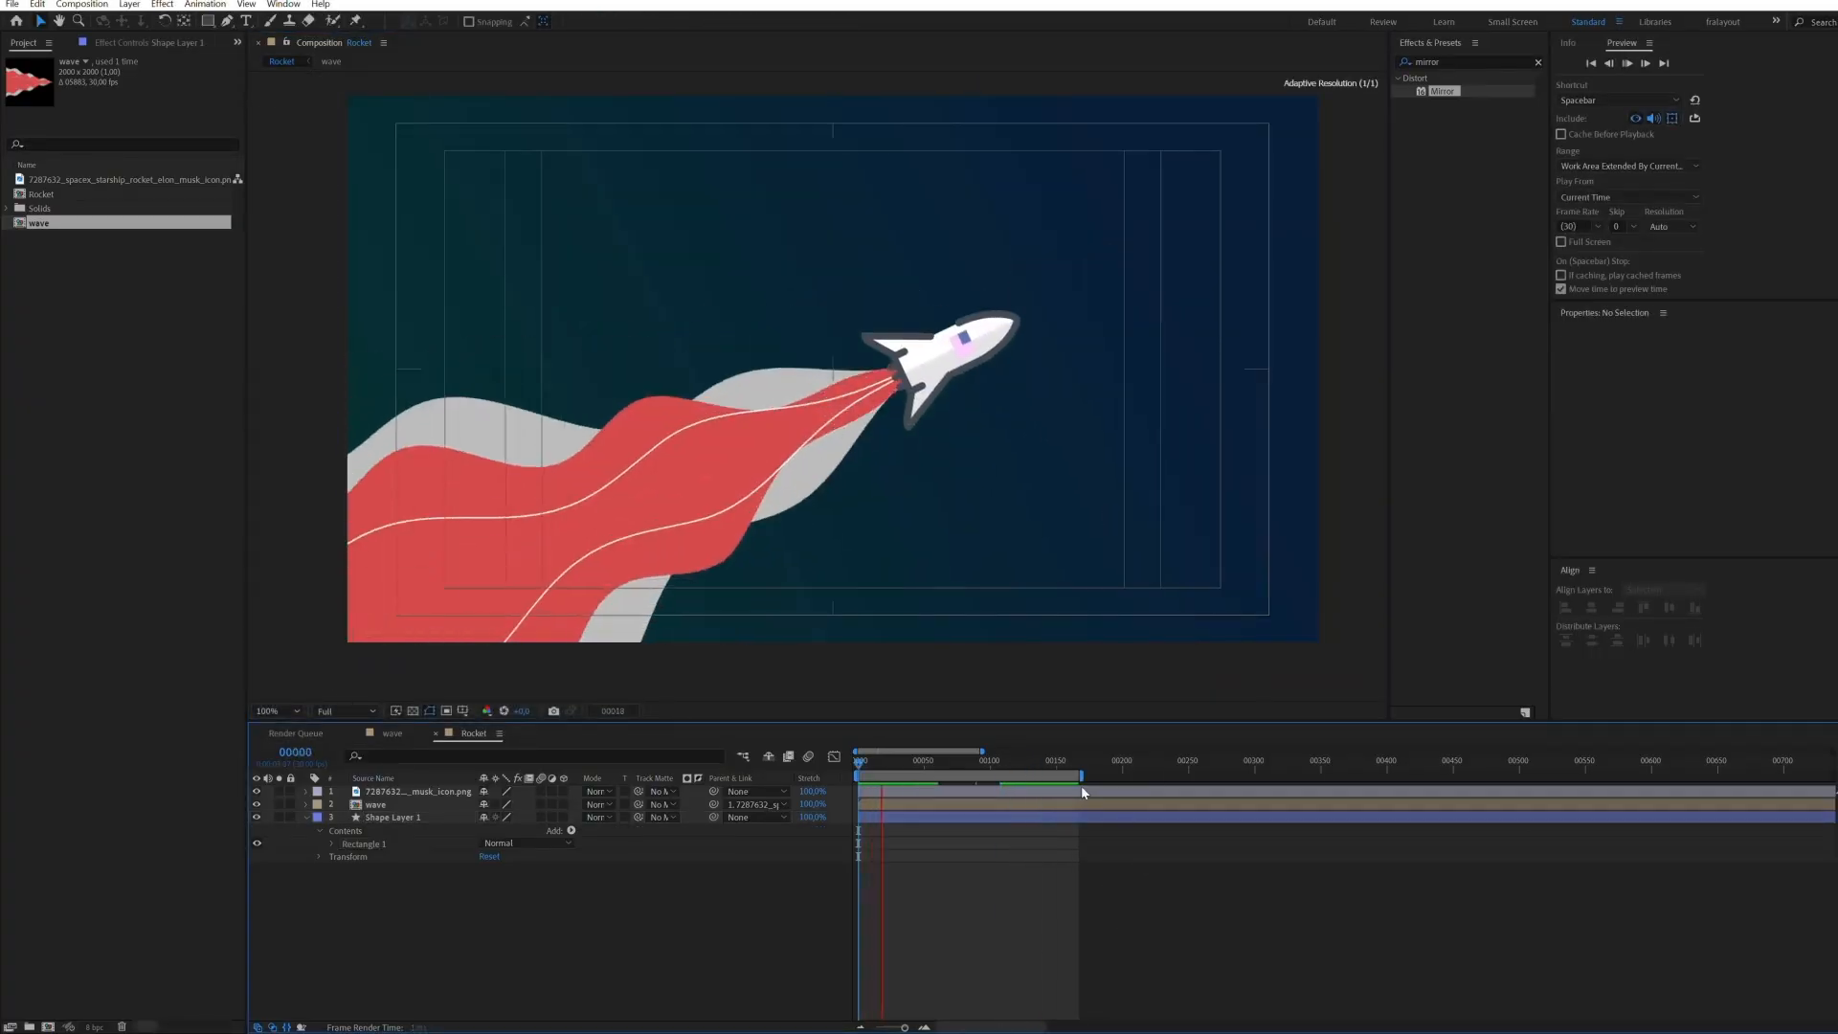